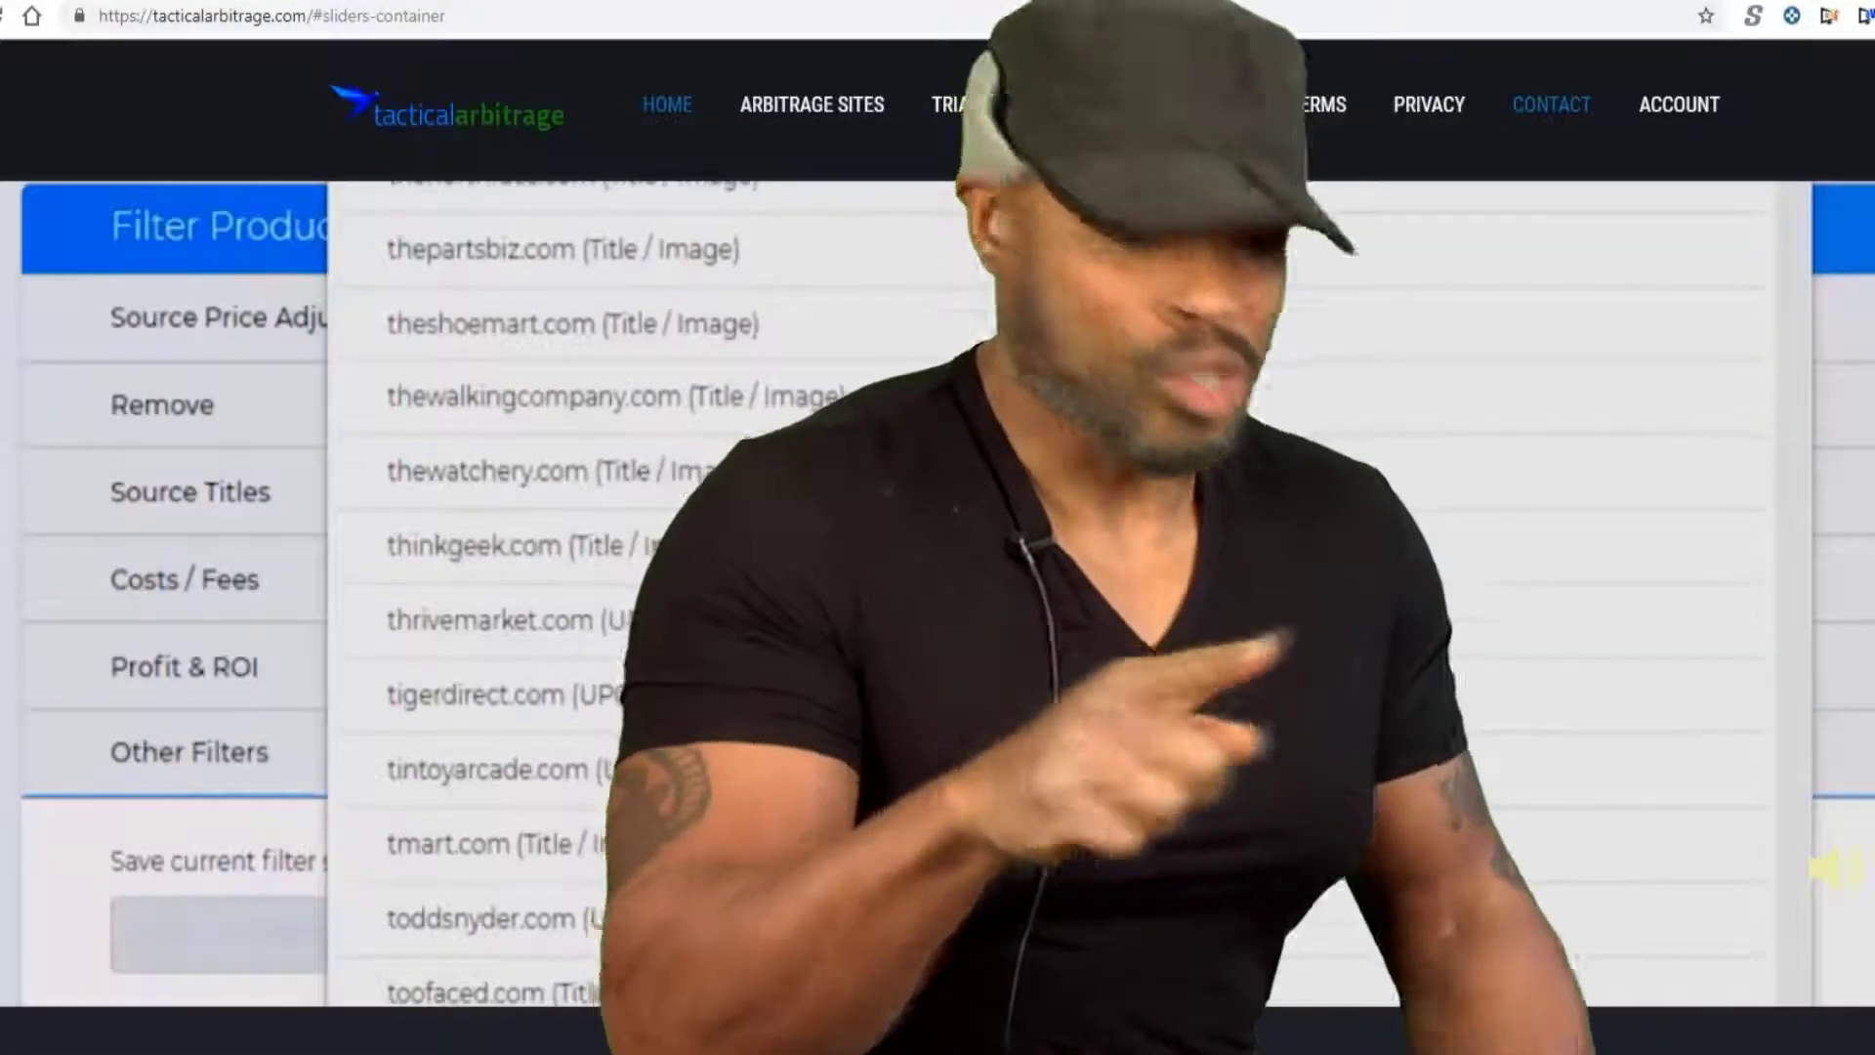
scroll(570, 515, "up", 10)
left_click(569, 515)
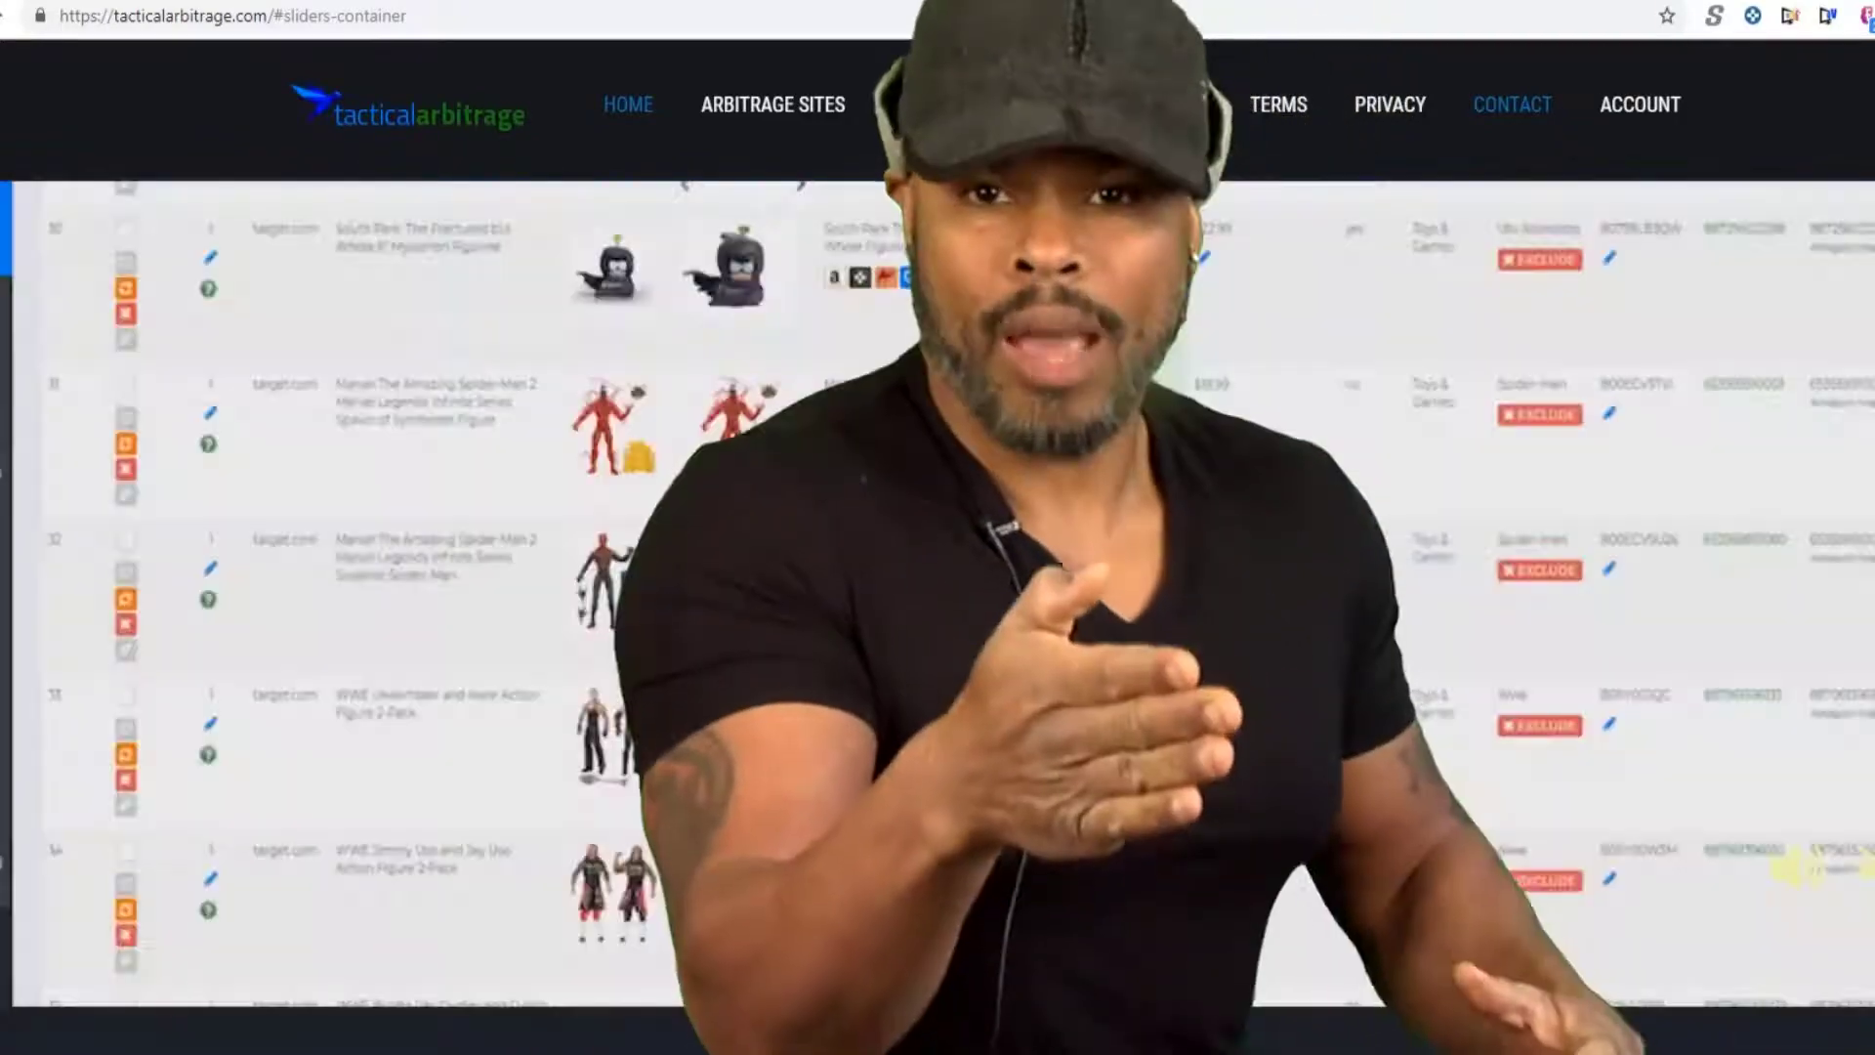
scroll(390, 586, "down", 5)
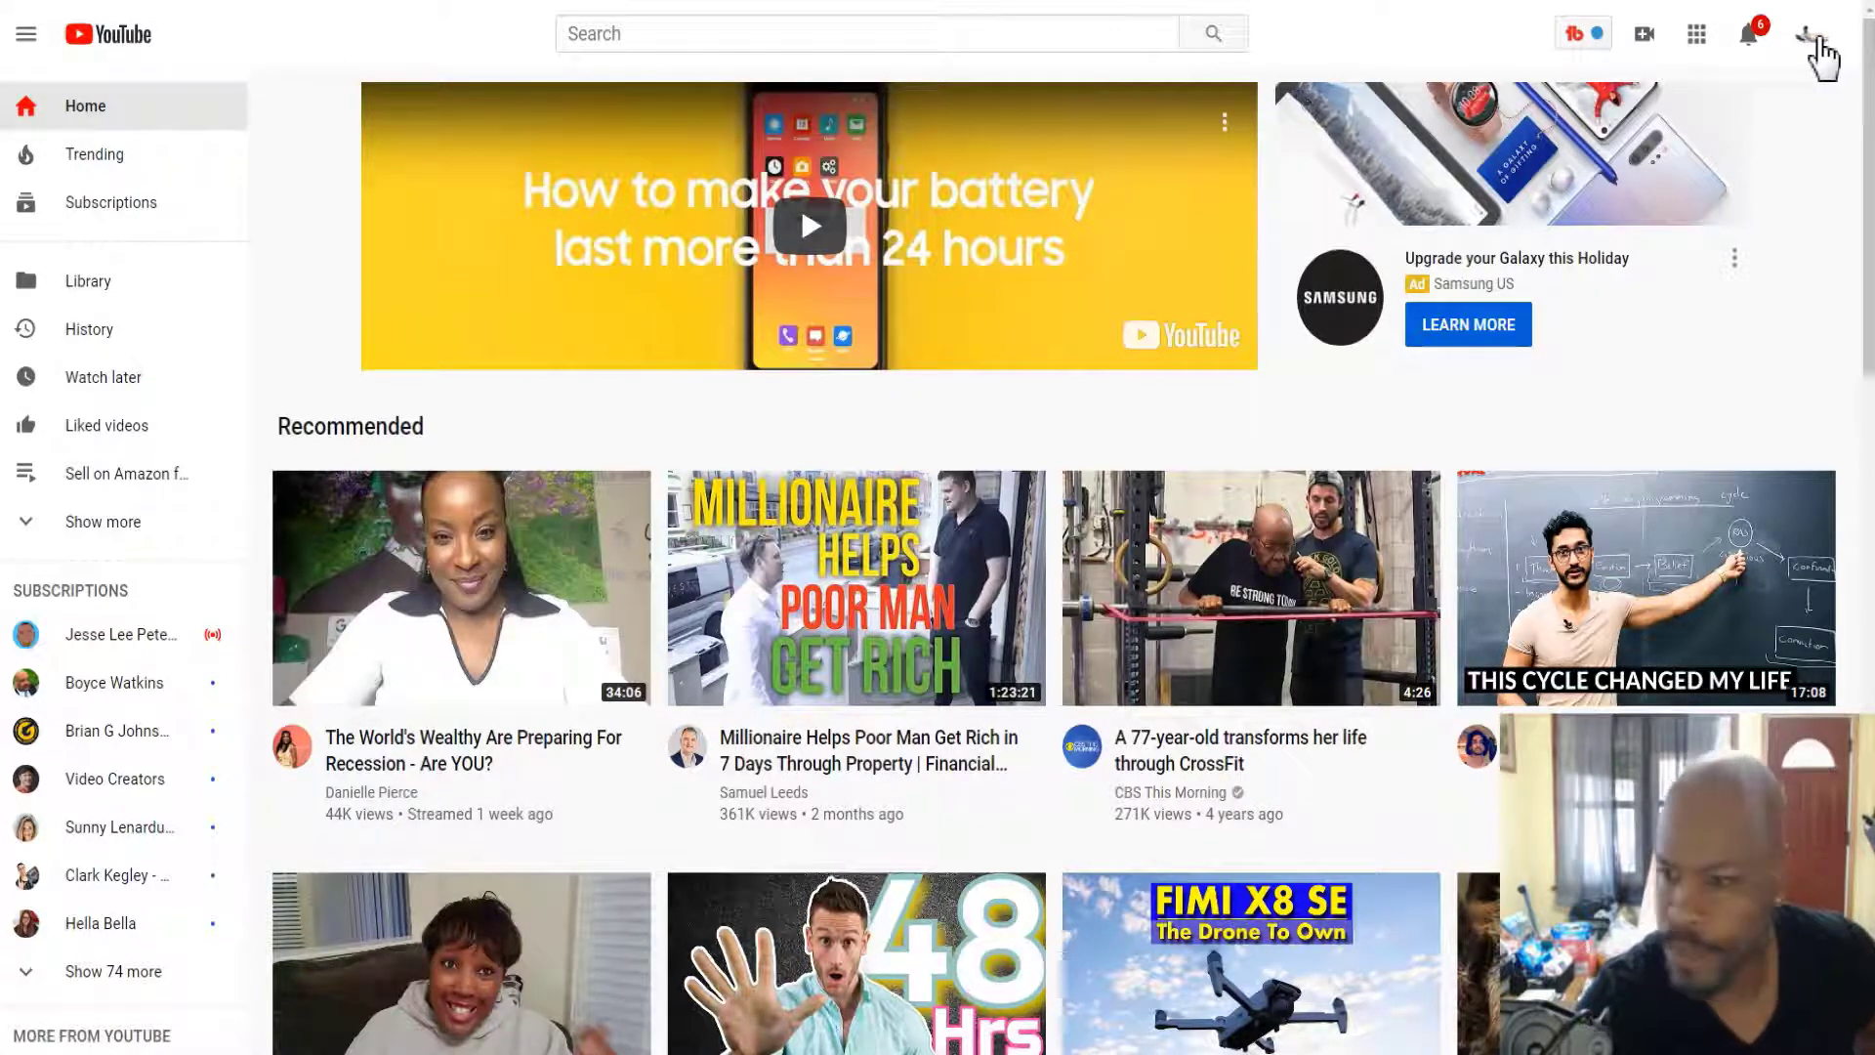
Open the channel's comments in YouTube Studio and read through the ones that have not been responded to
left_click(1812, 39)
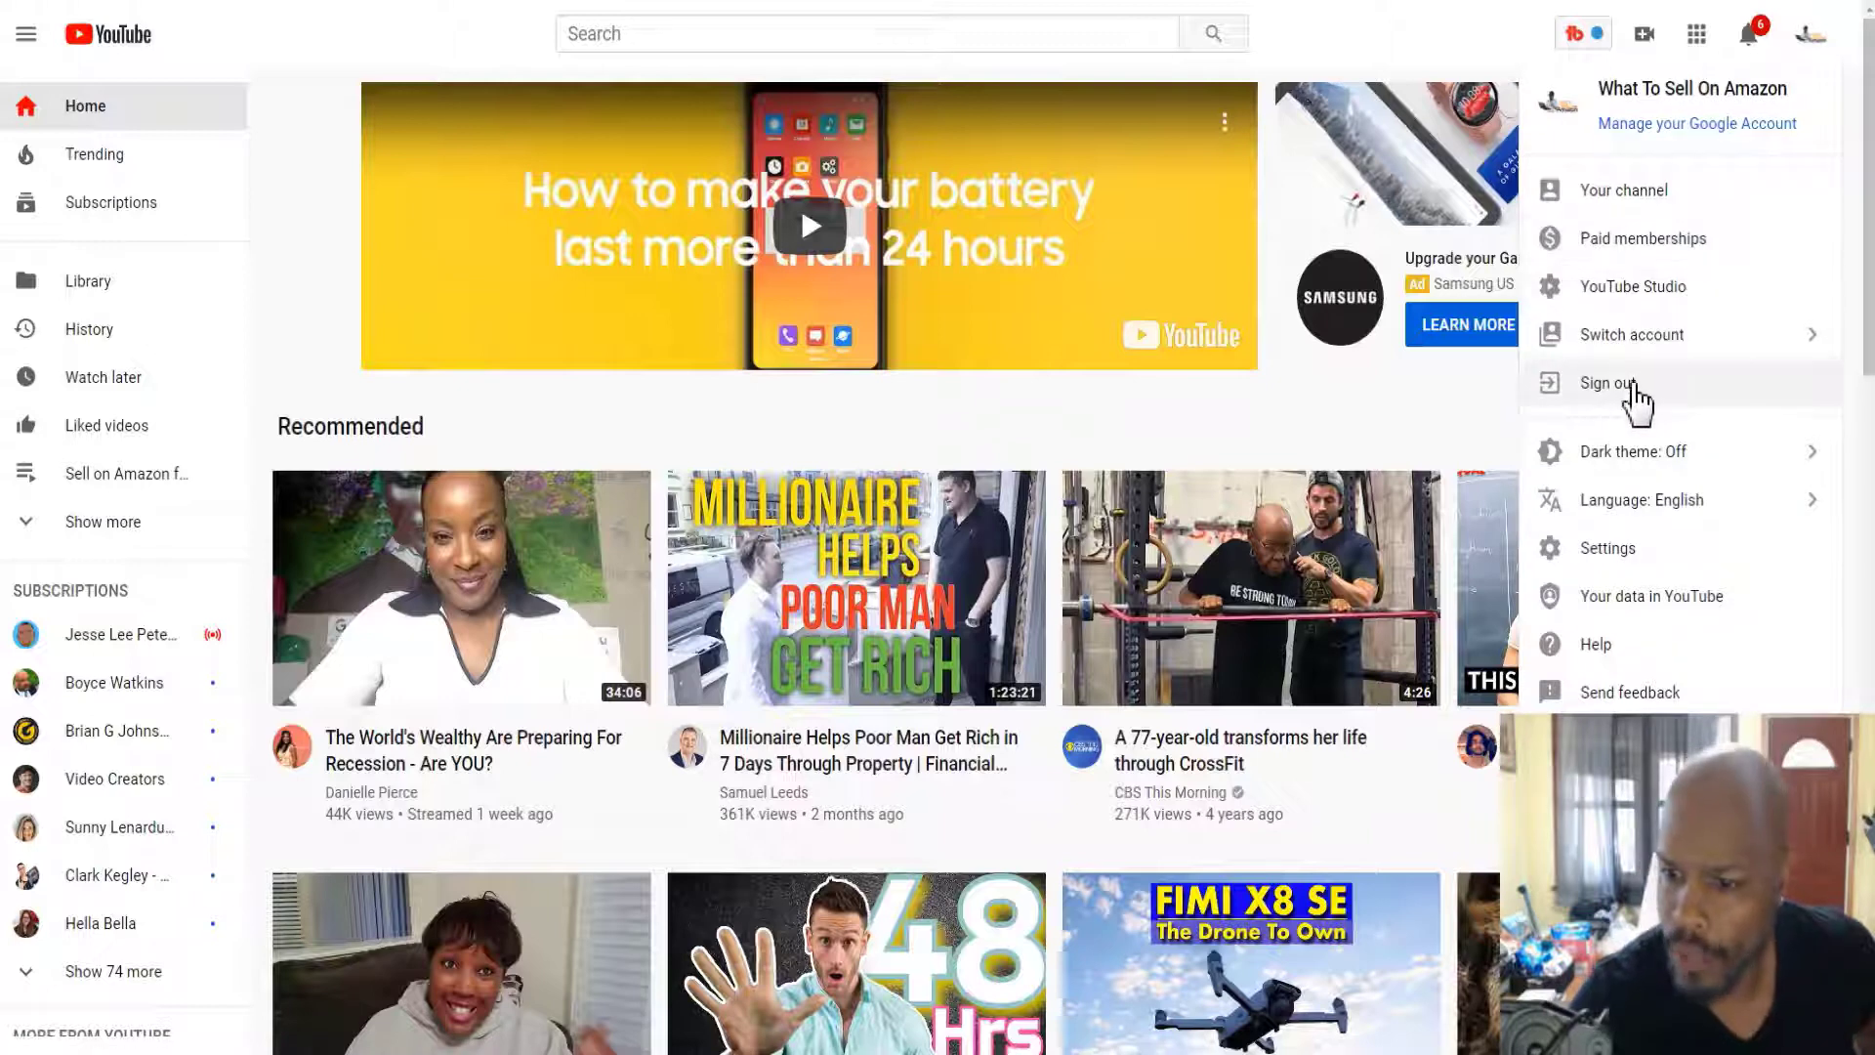
left_click(1670, 303)
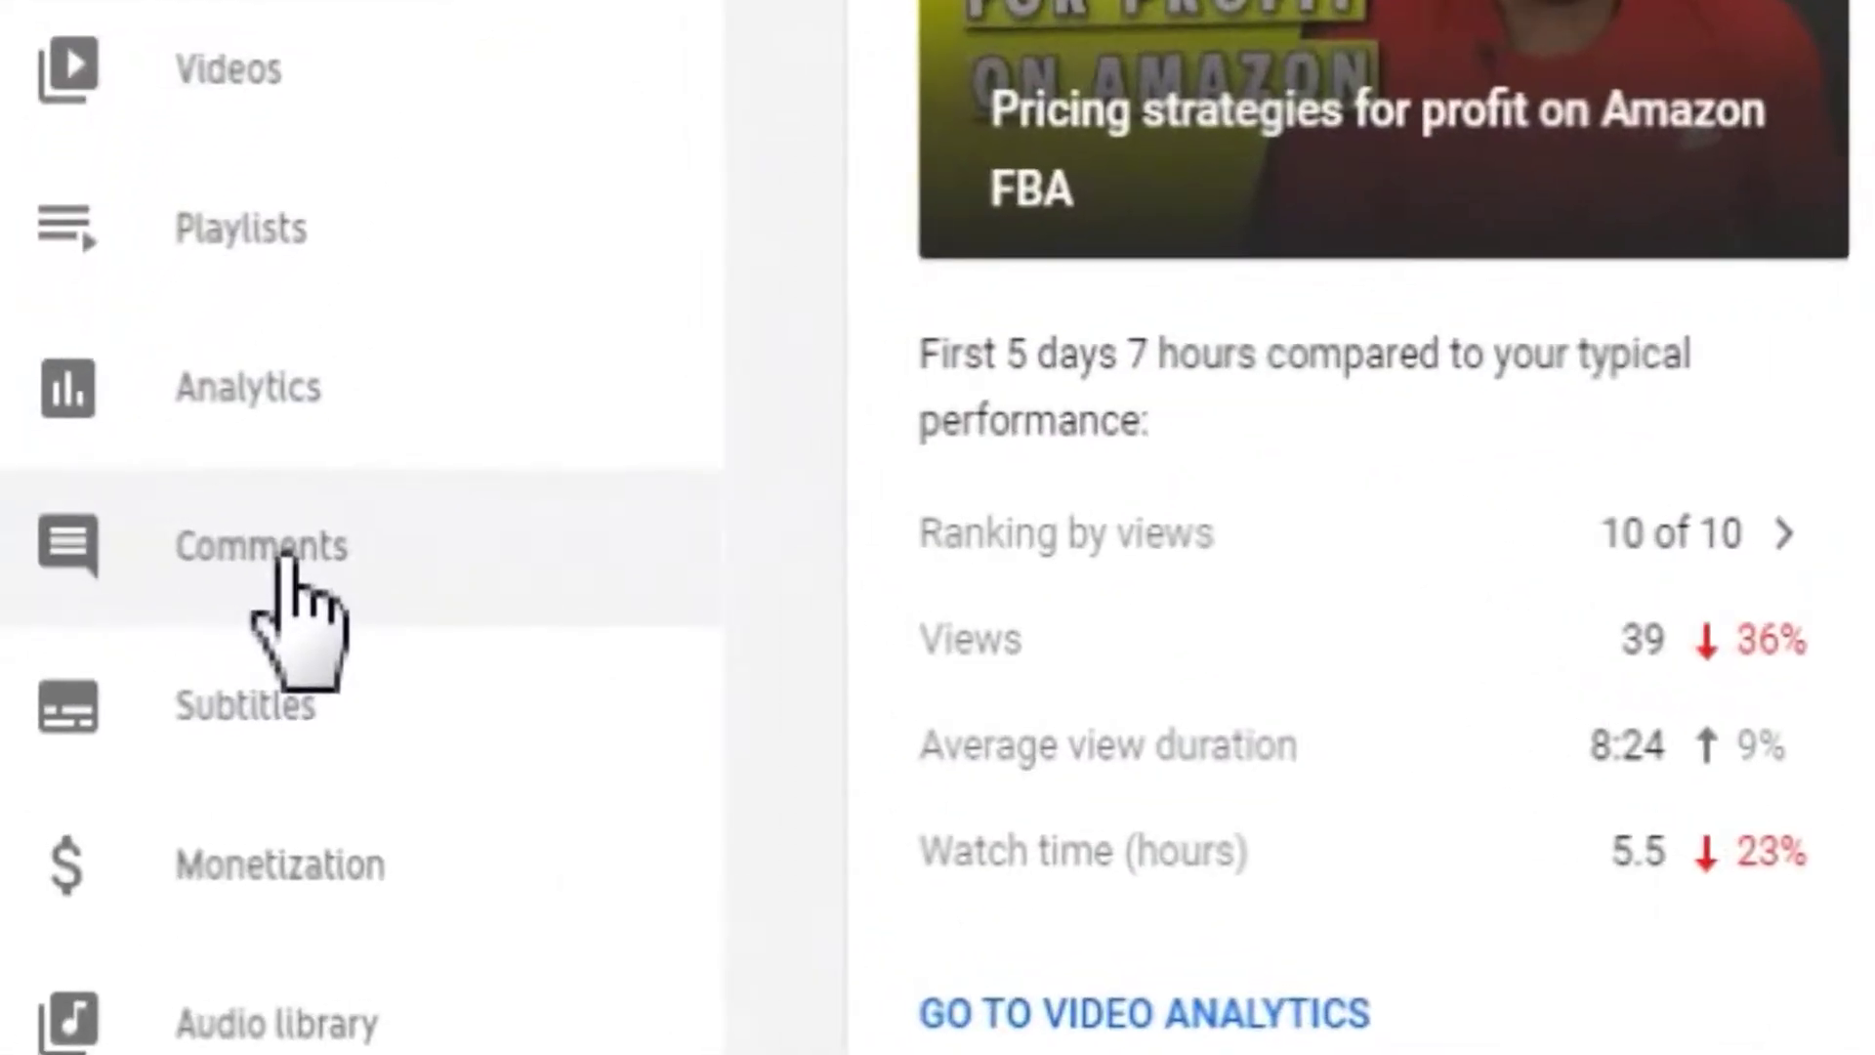
left_click(283, 552)
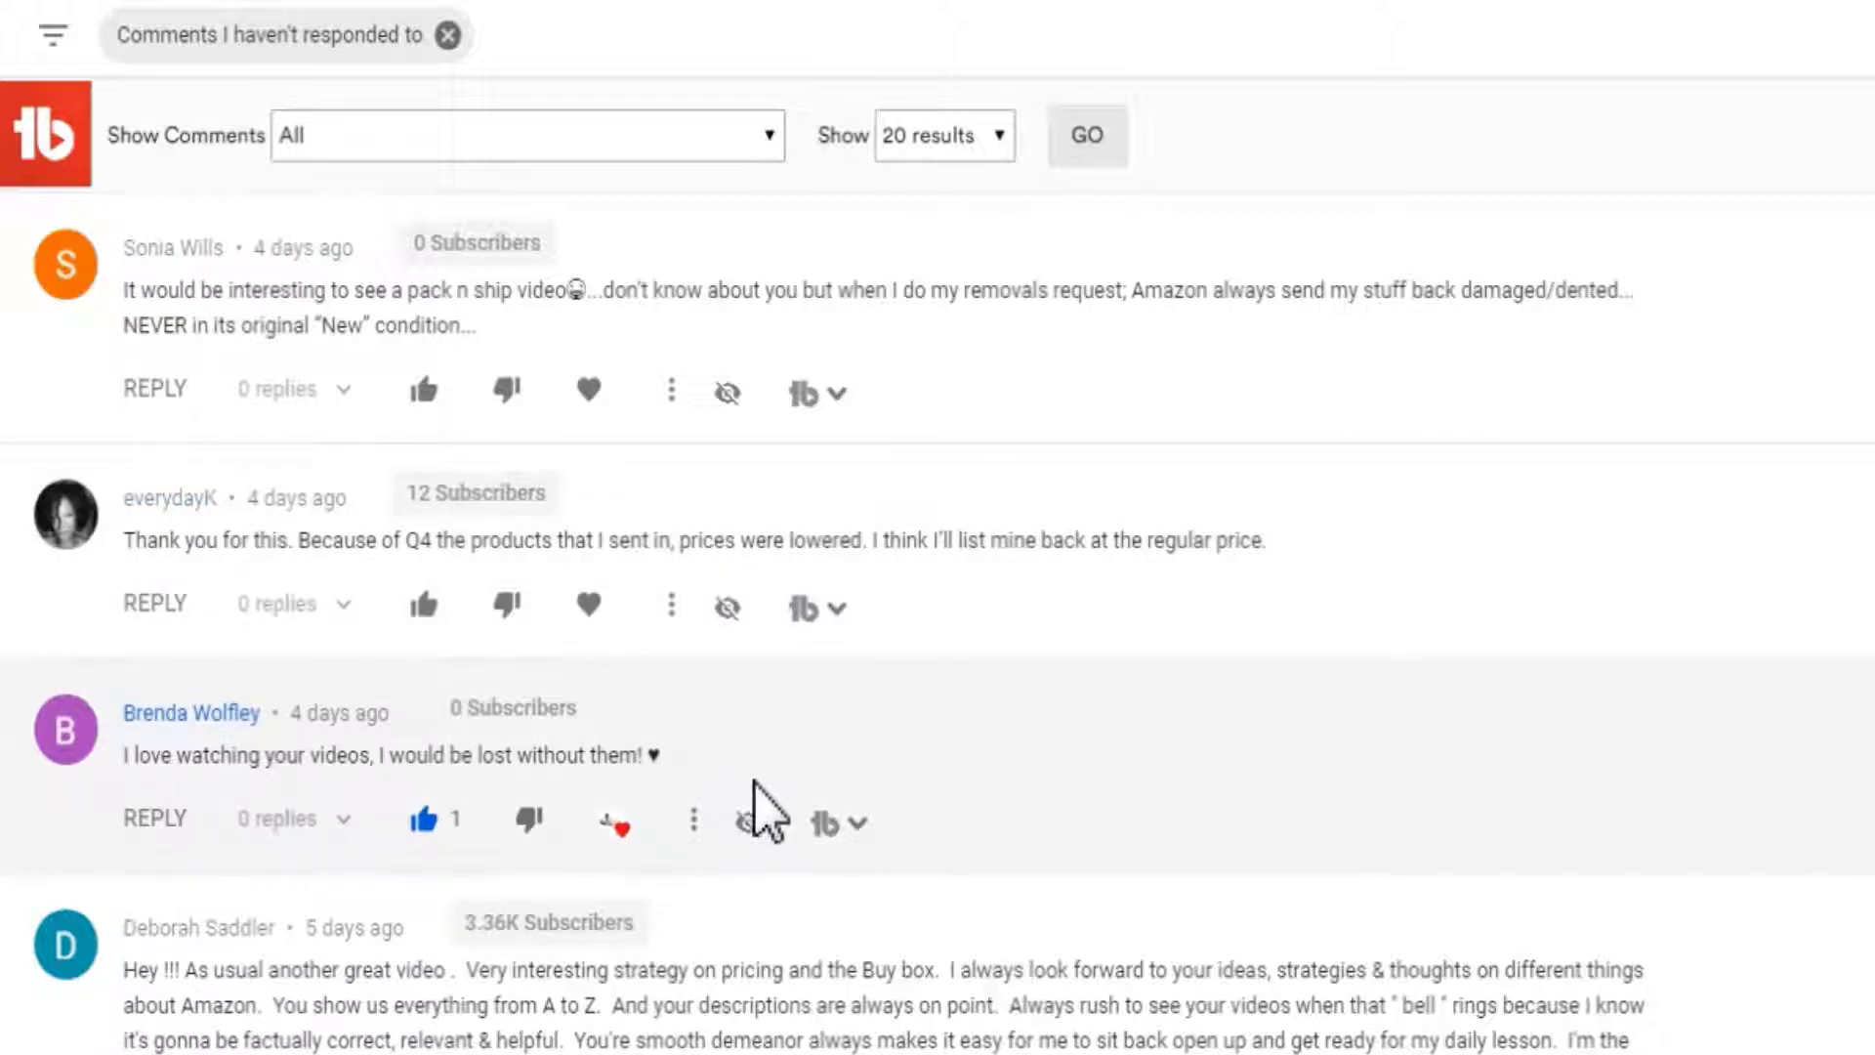
scroll(757, 796, "down", 2)
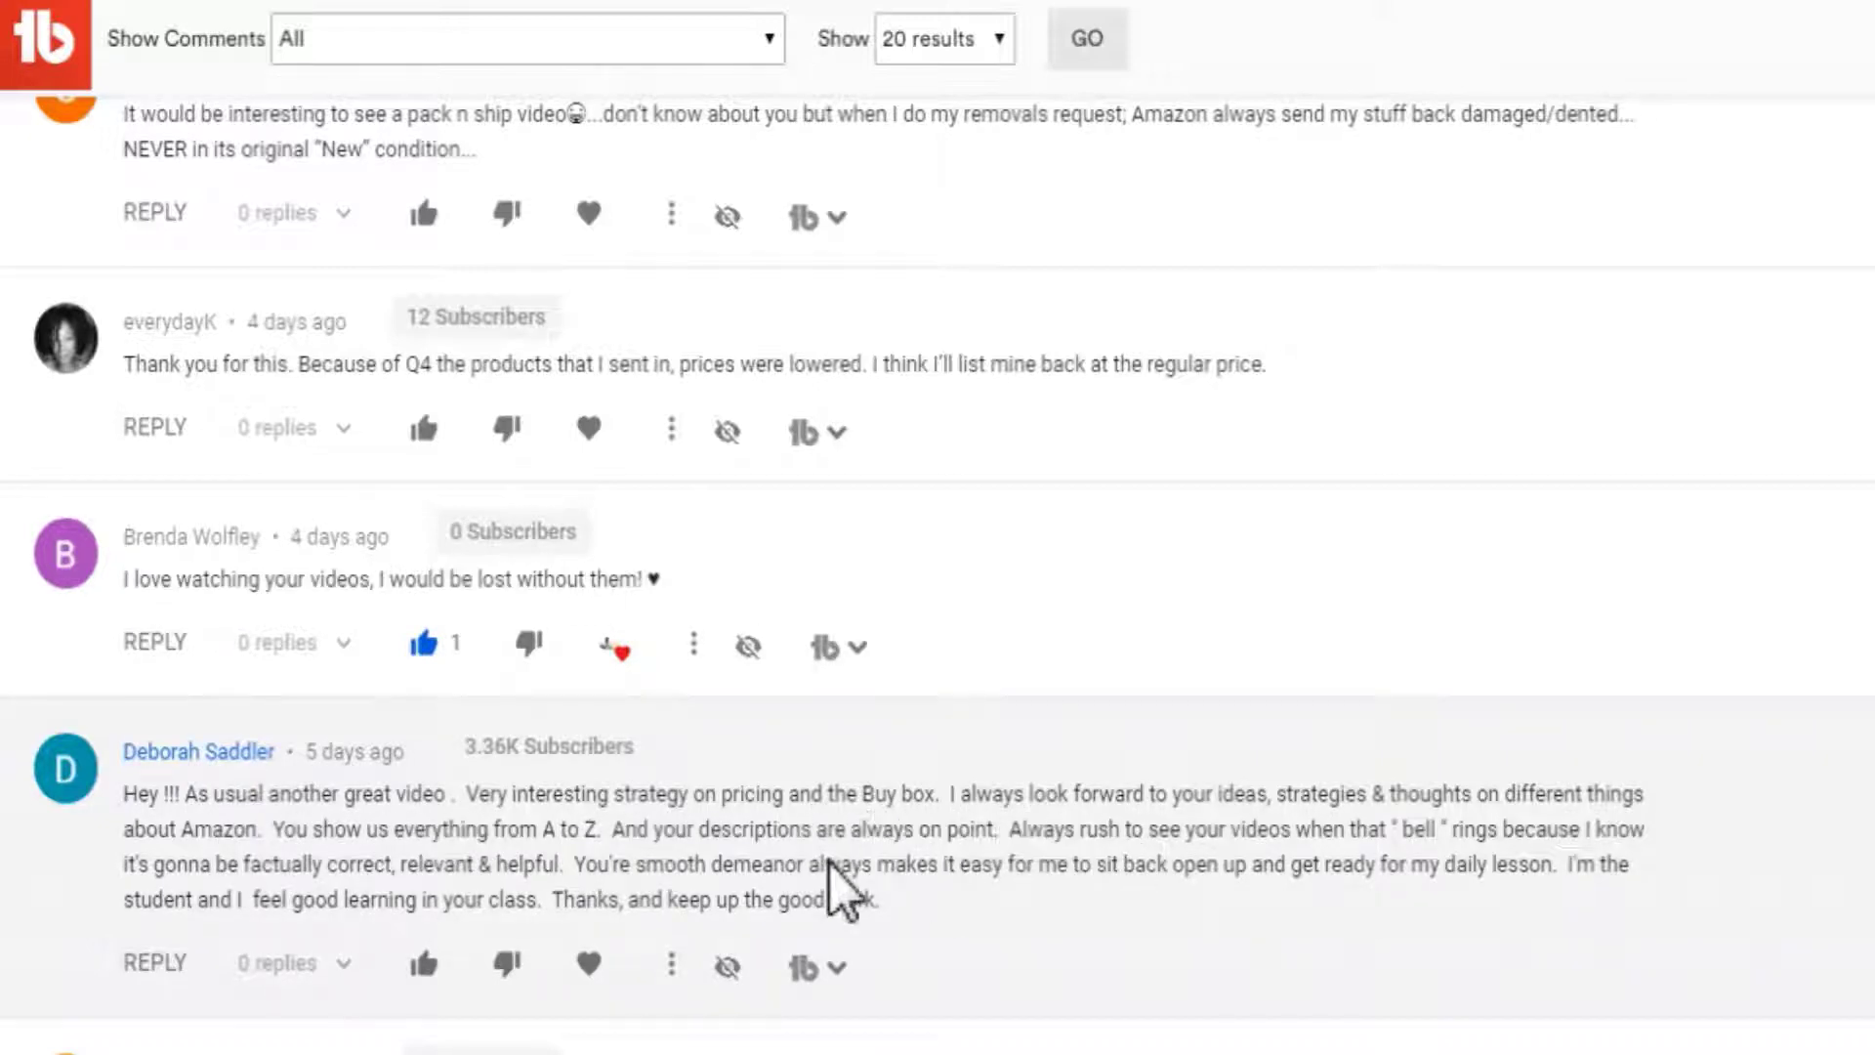
scroll(851, 859, "down", 2)
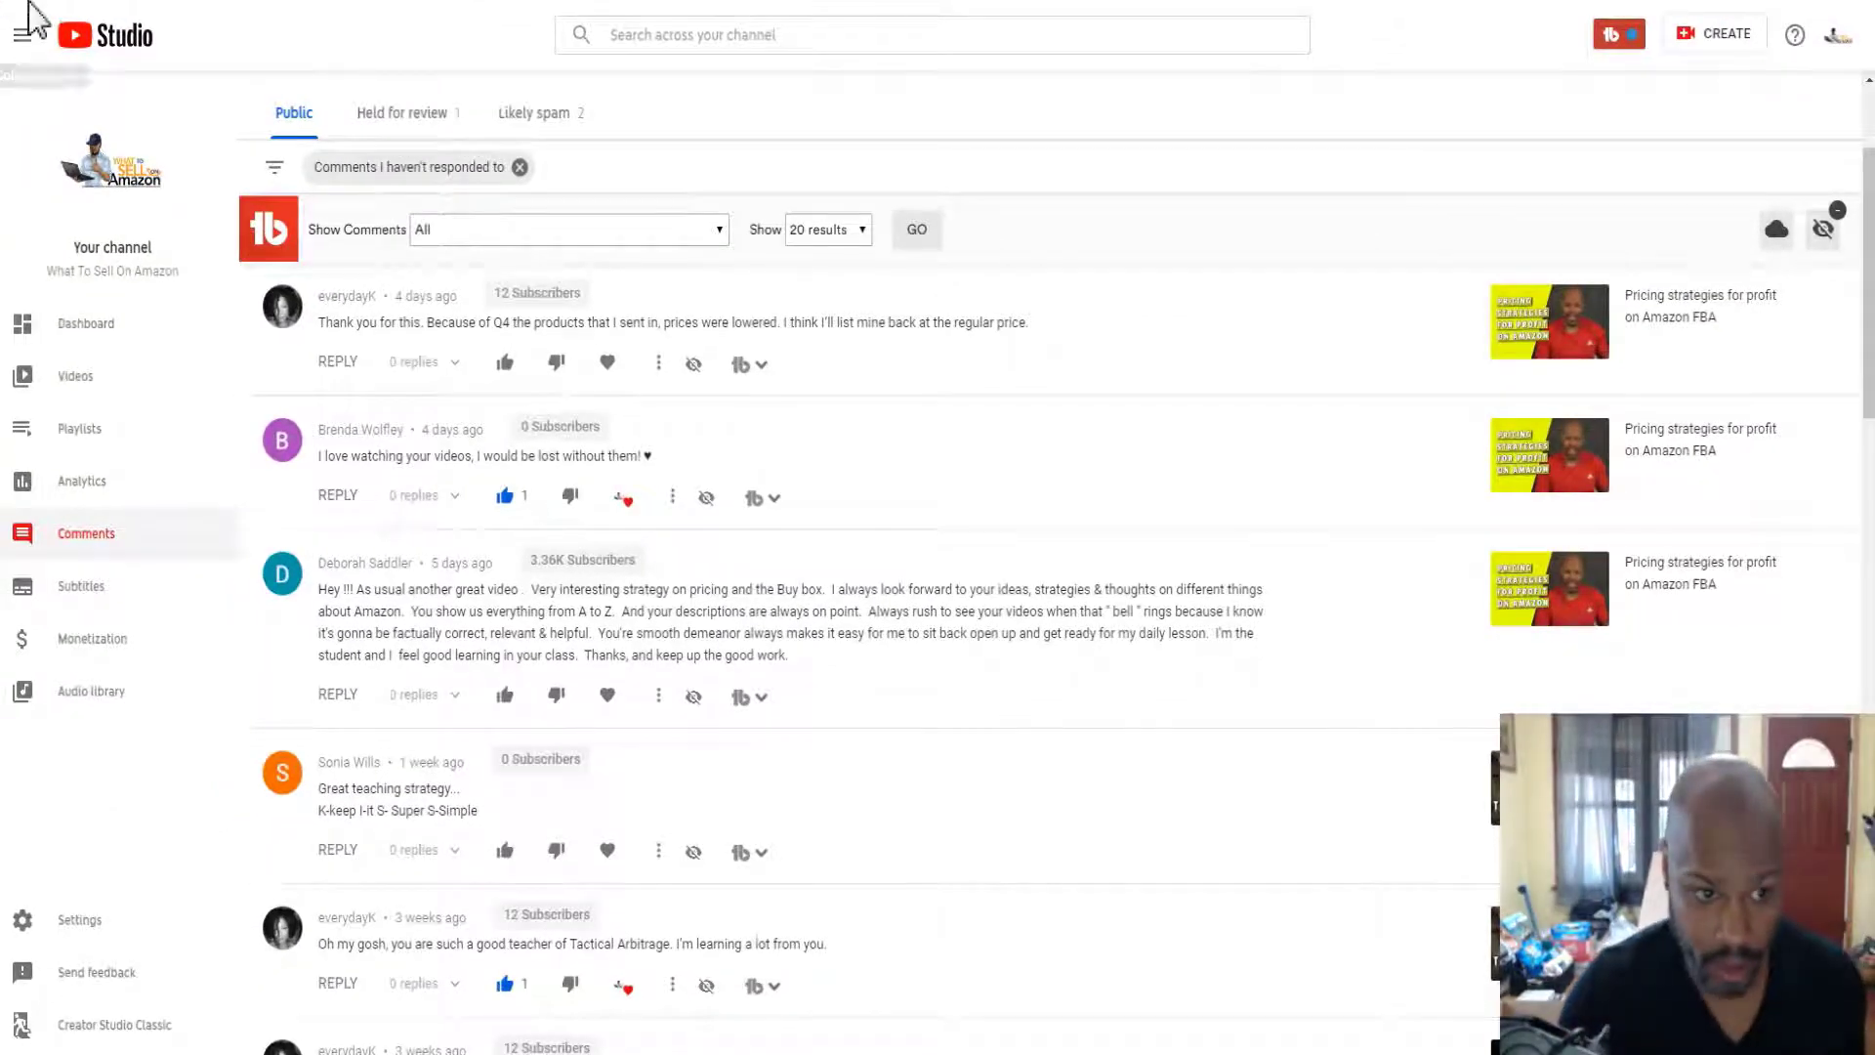
Return to the Studio channel dashboard and open the channel's own page on YouTube
right_click(19, 6)
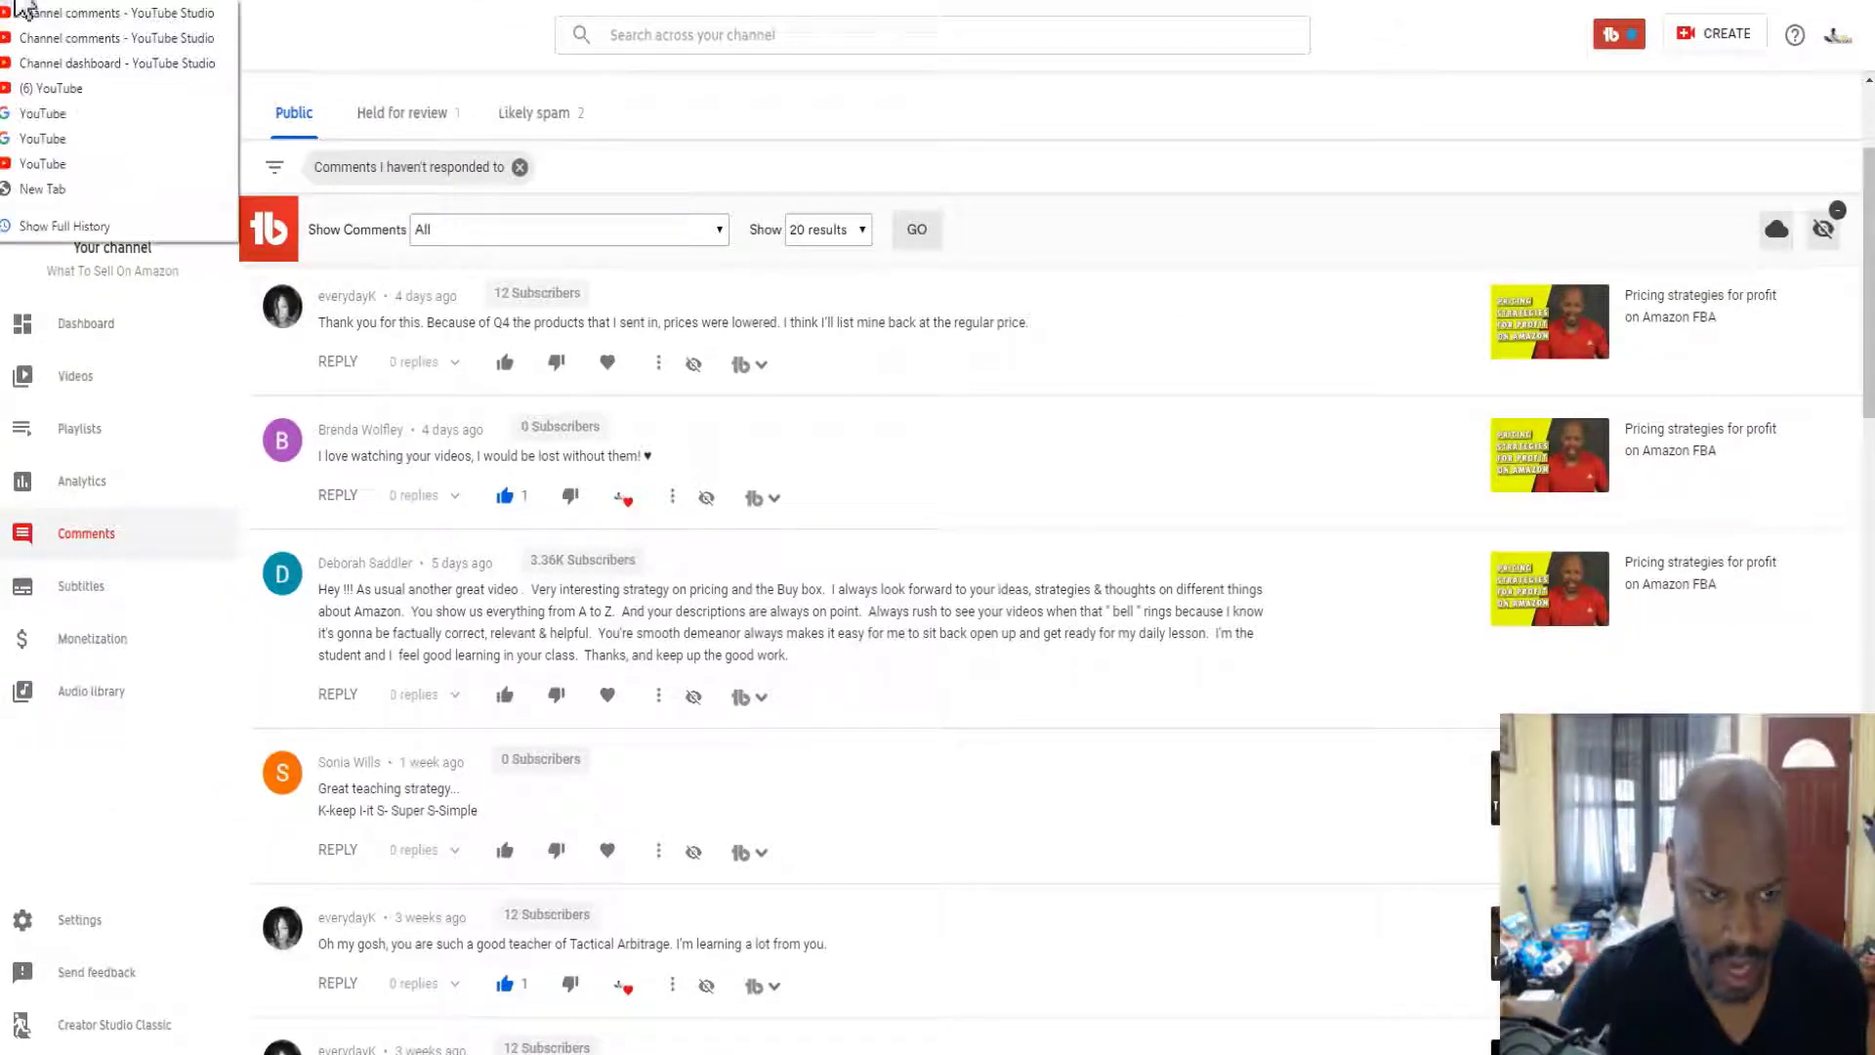
left_click(59, 63)
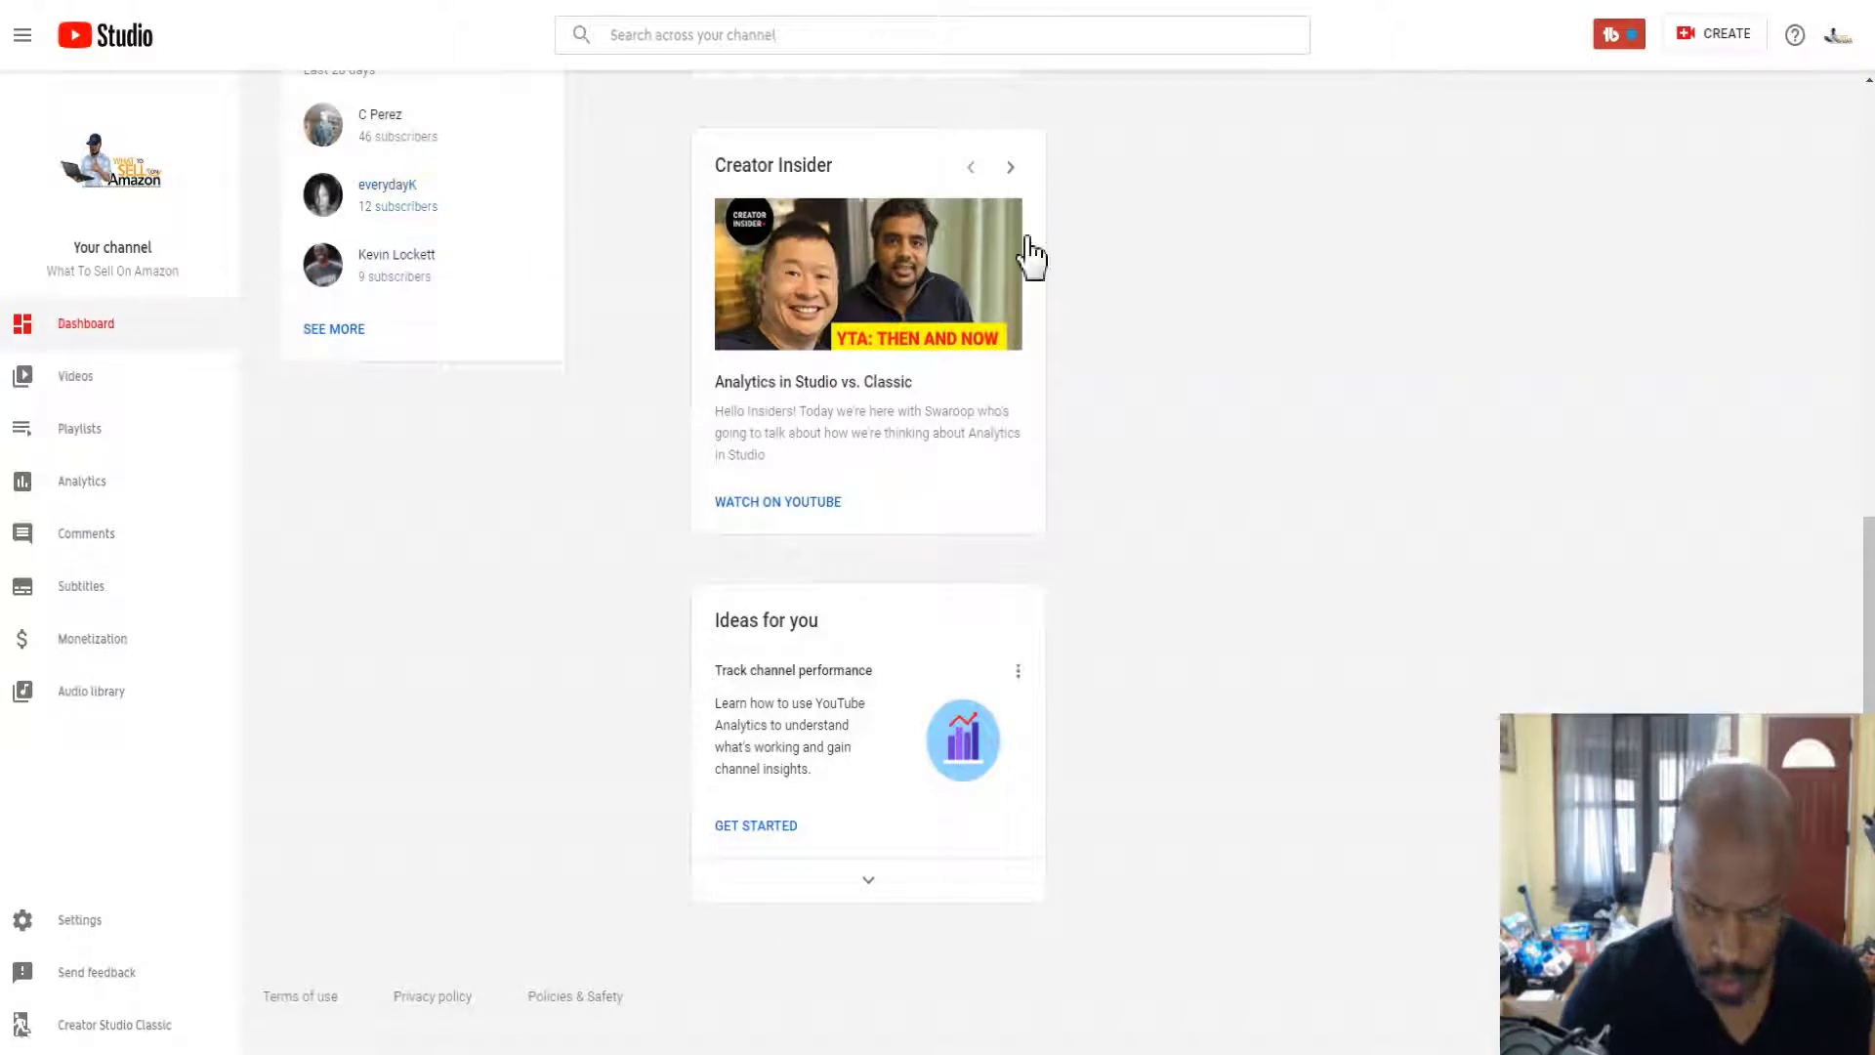
left_click(1835, 37)
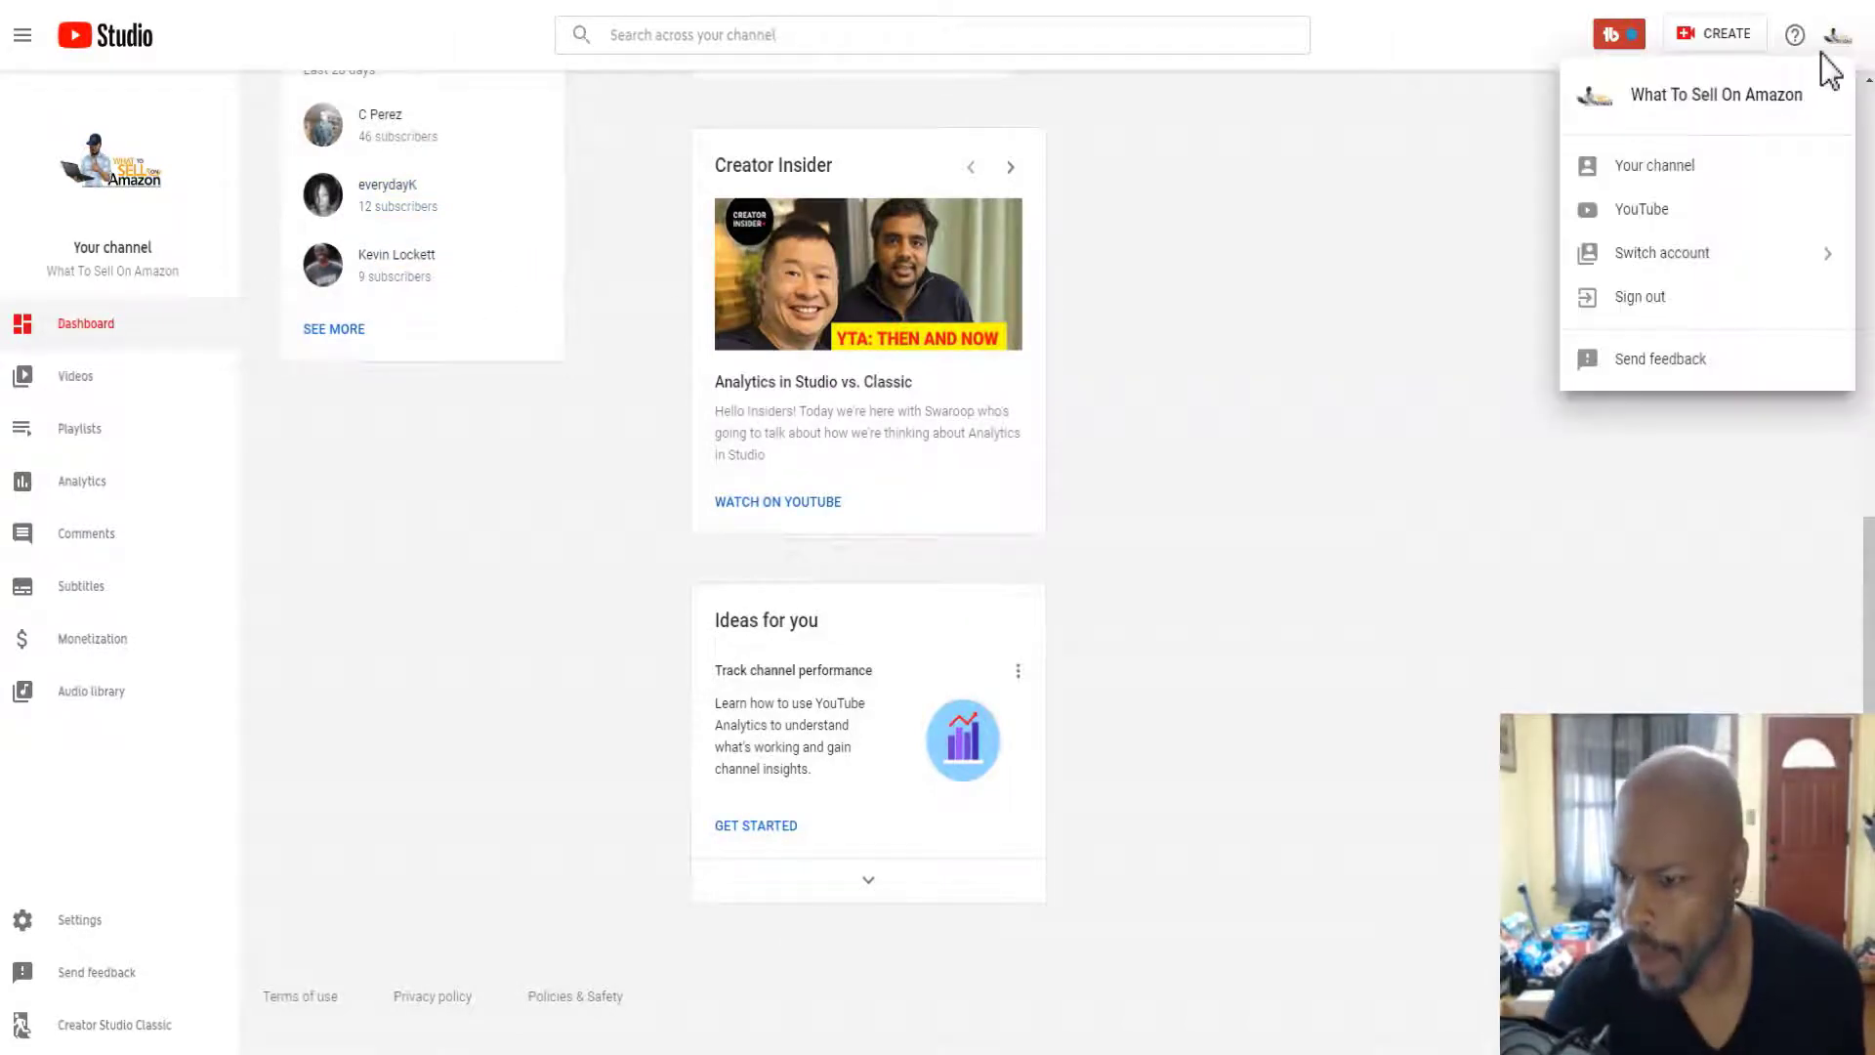
left_click(1658, 172)
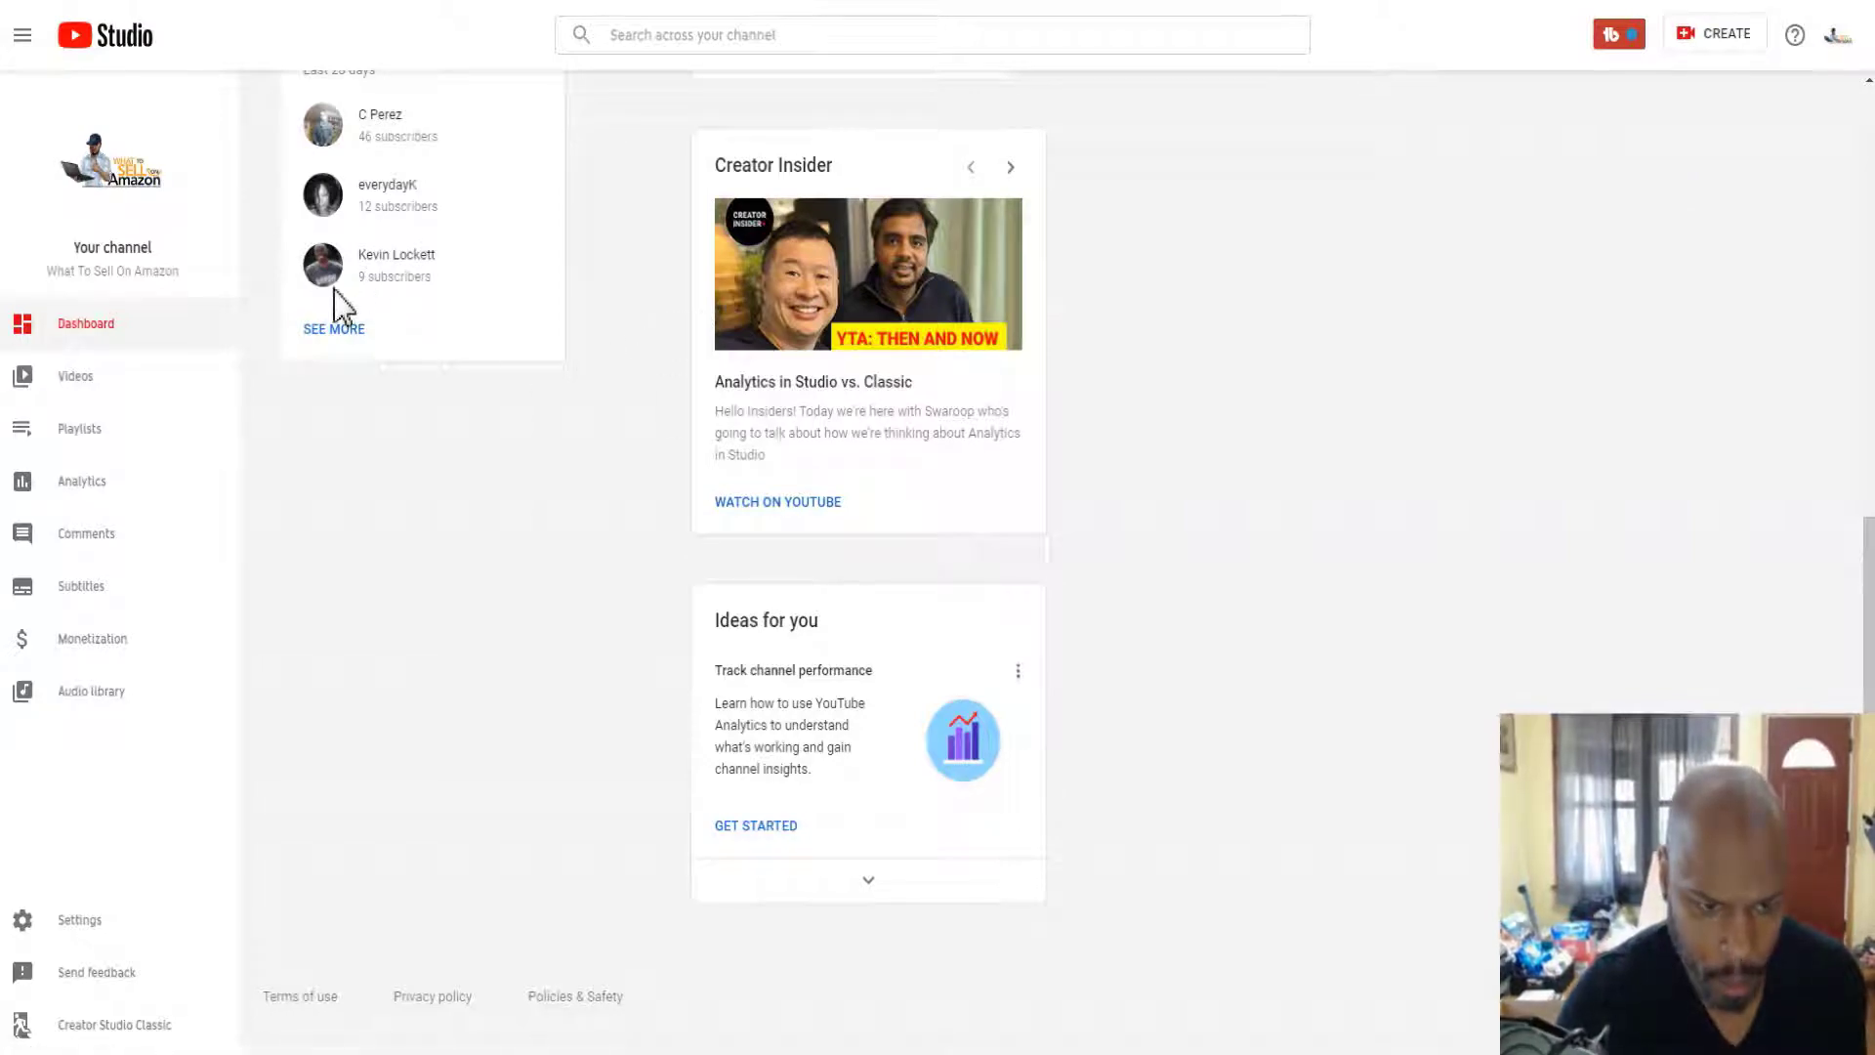
left_click(319, 332)
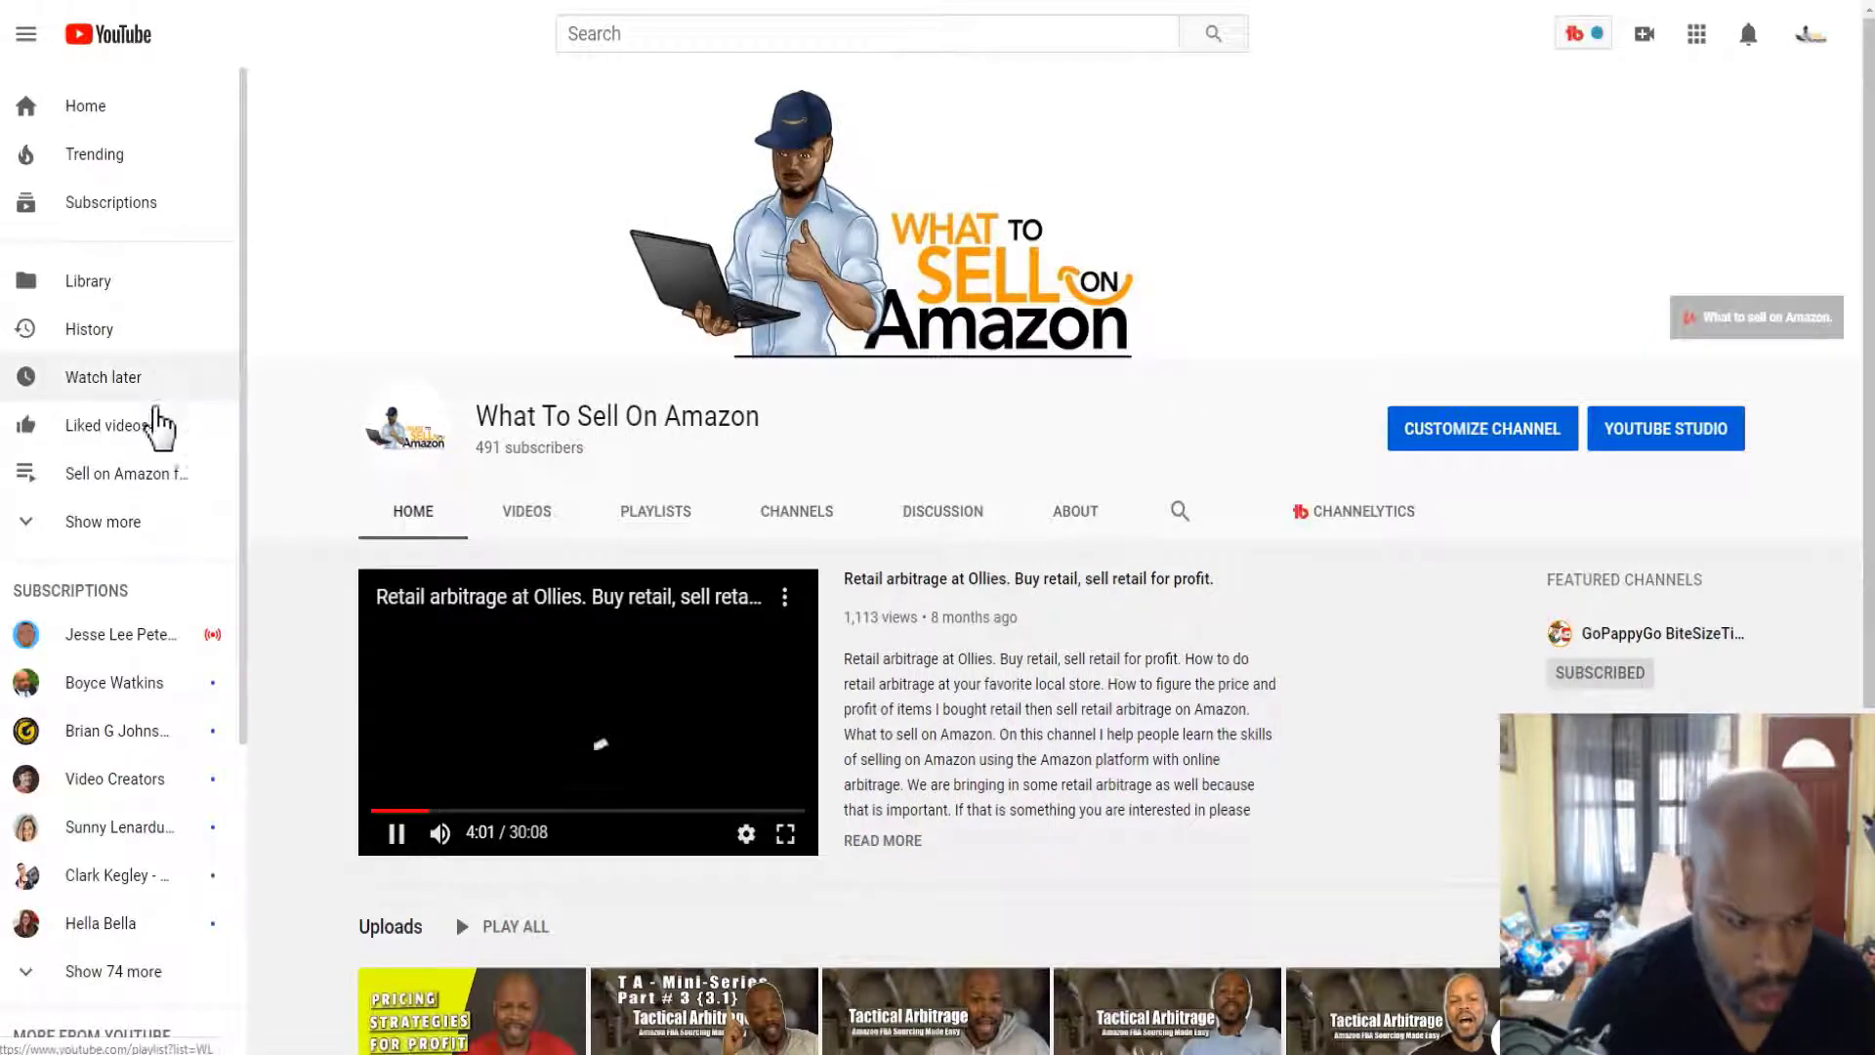
scroll(159, 468, "down", 5)
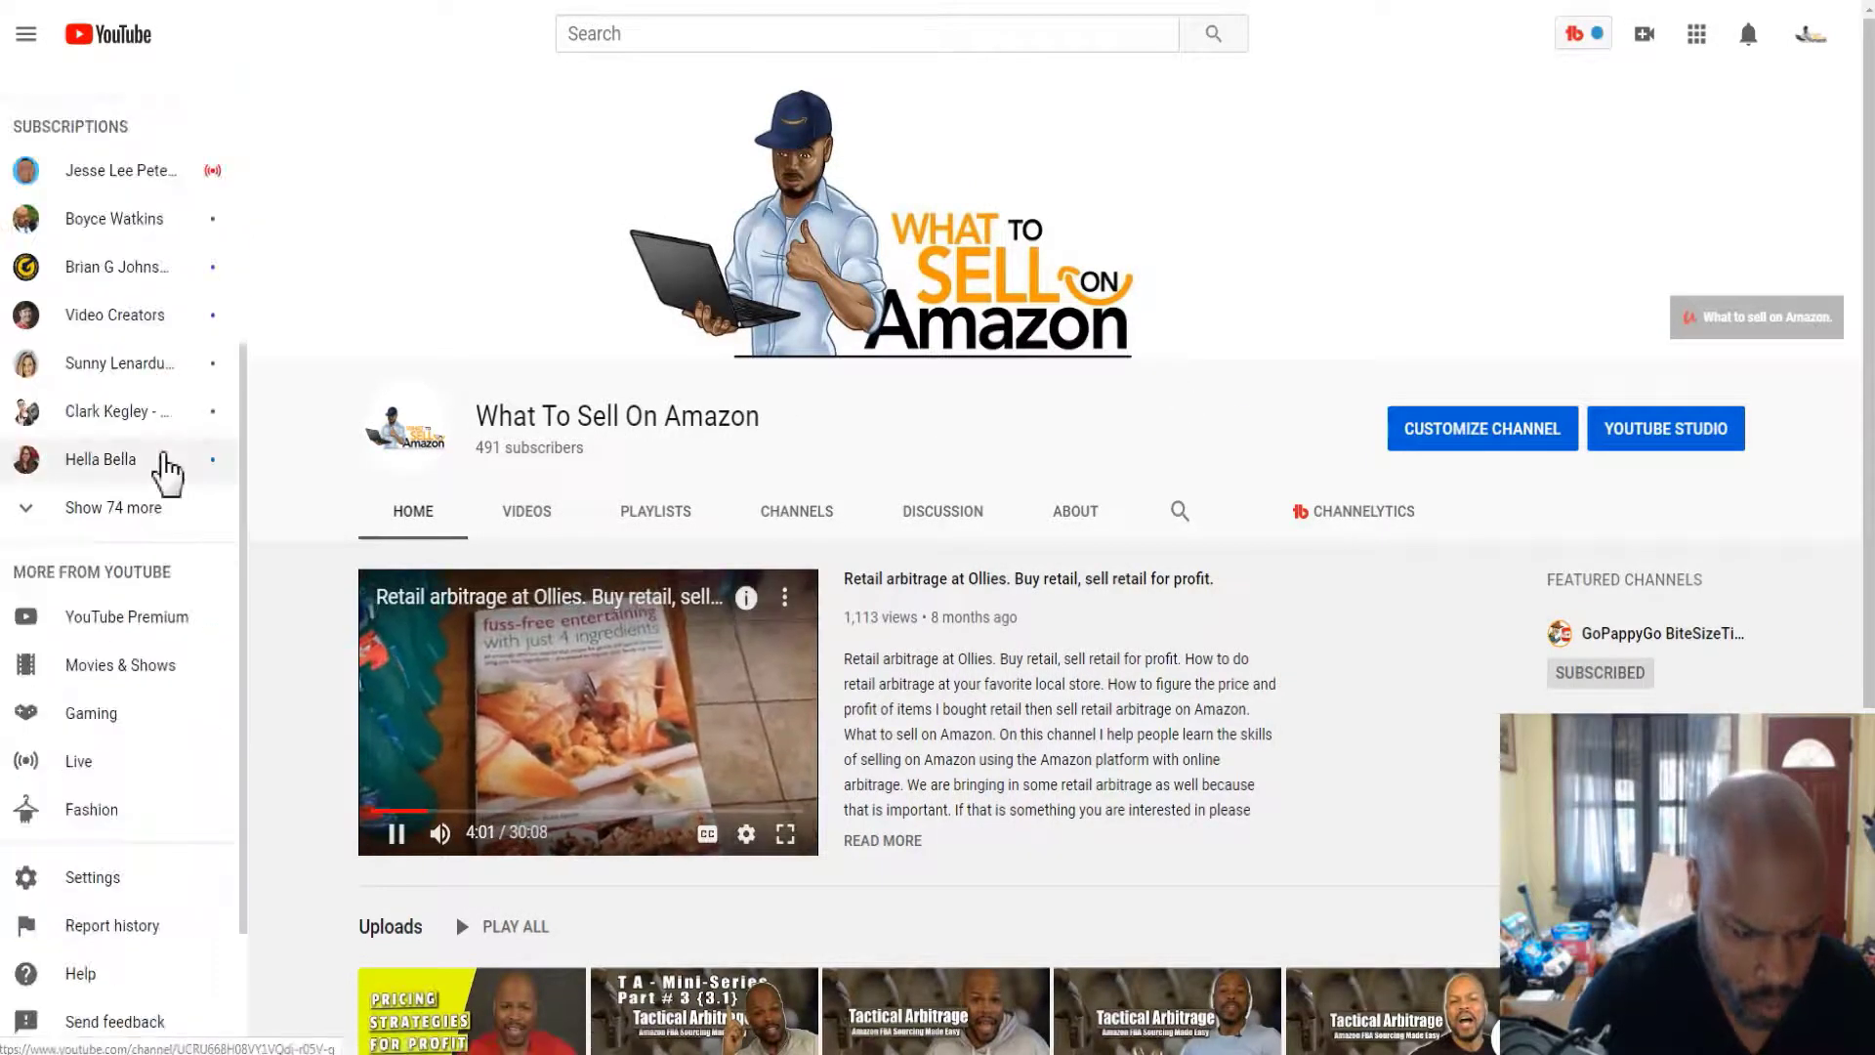
scroll(160, 469, "up", 5)
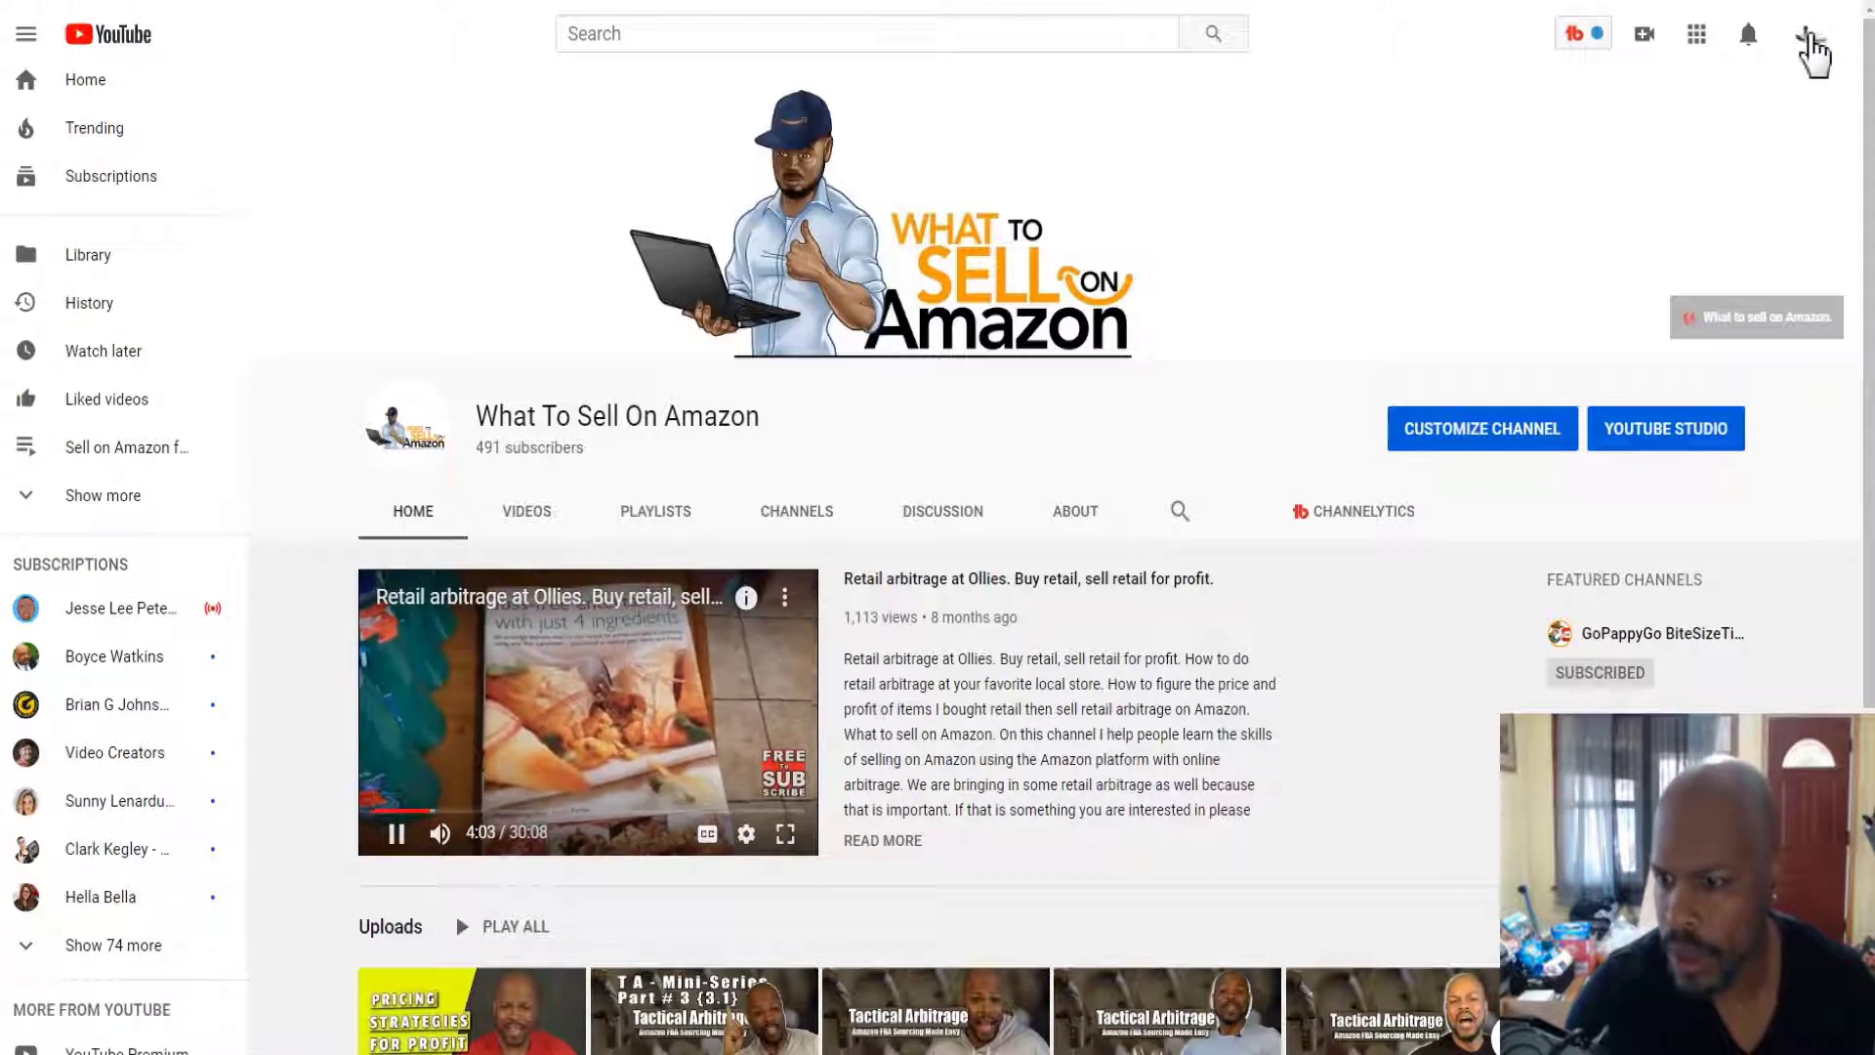
Reopen YouTube Studio, view the full list of recent subscribers from the dashboard, and close it
left_click(1811, 37)
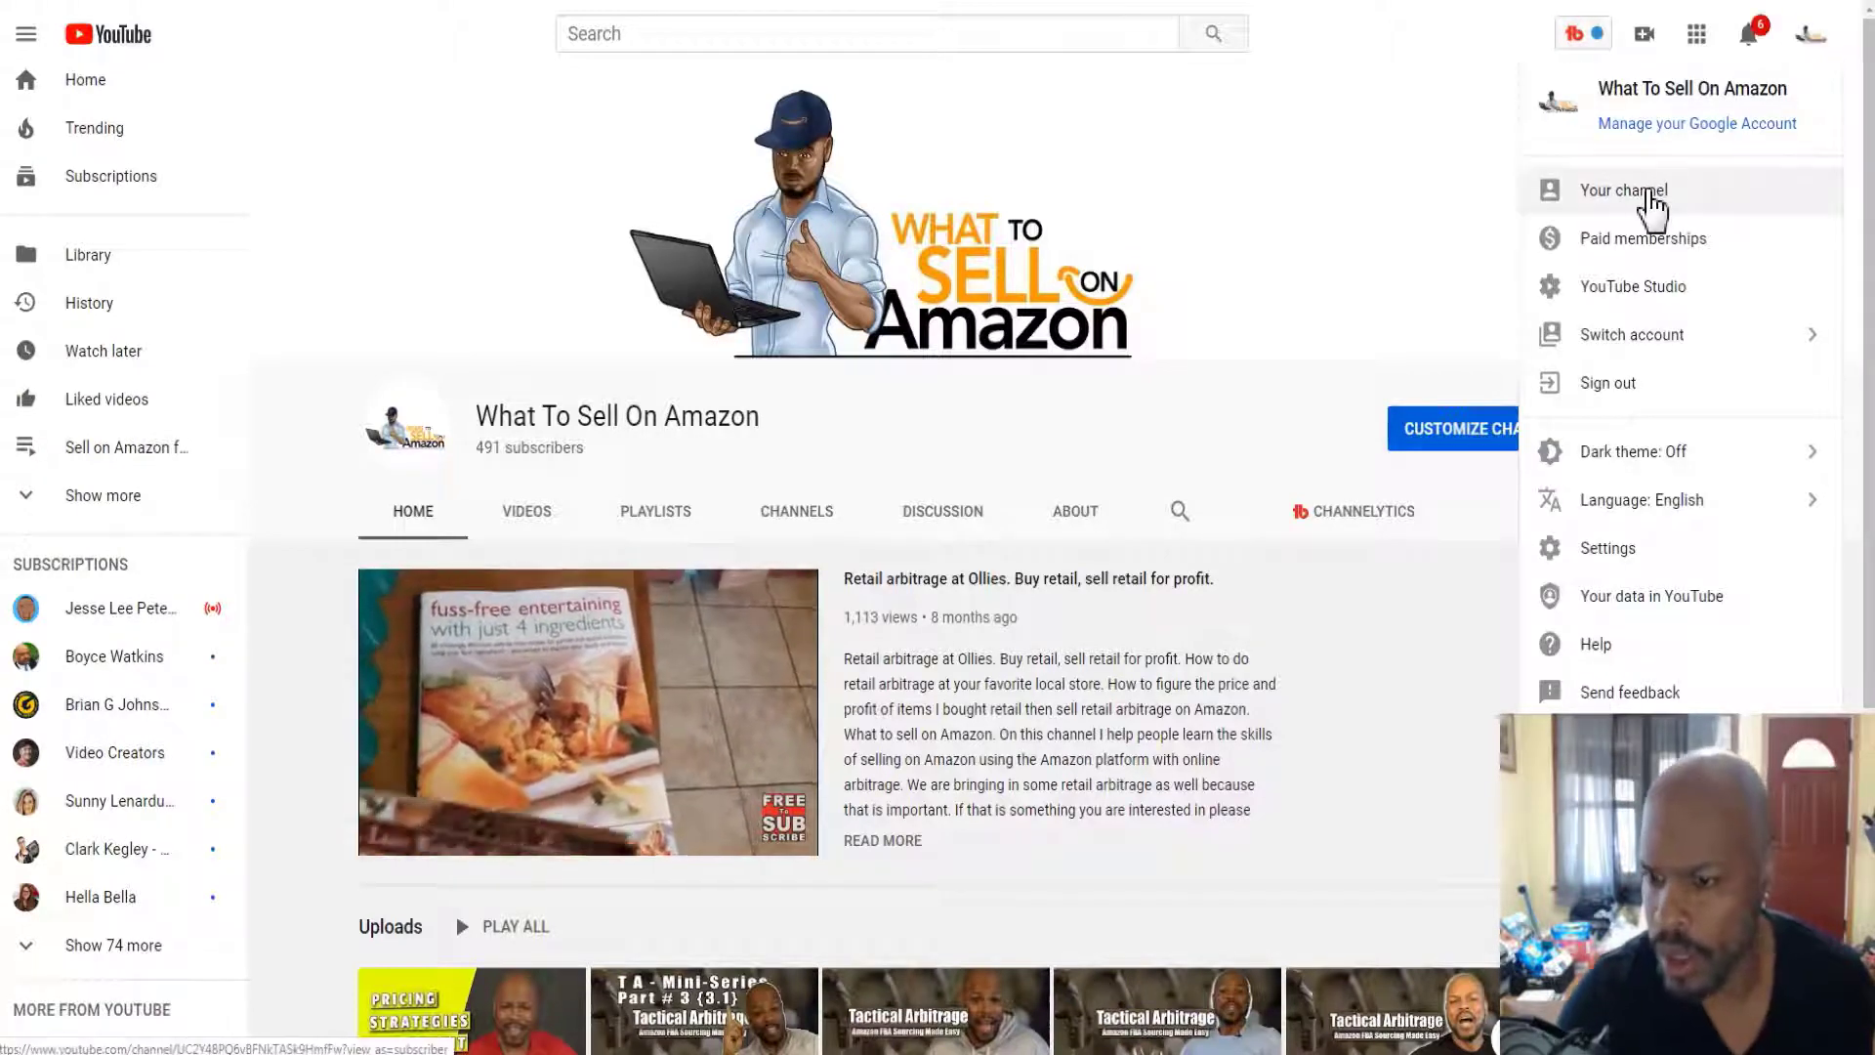
left_click(1651, 293)
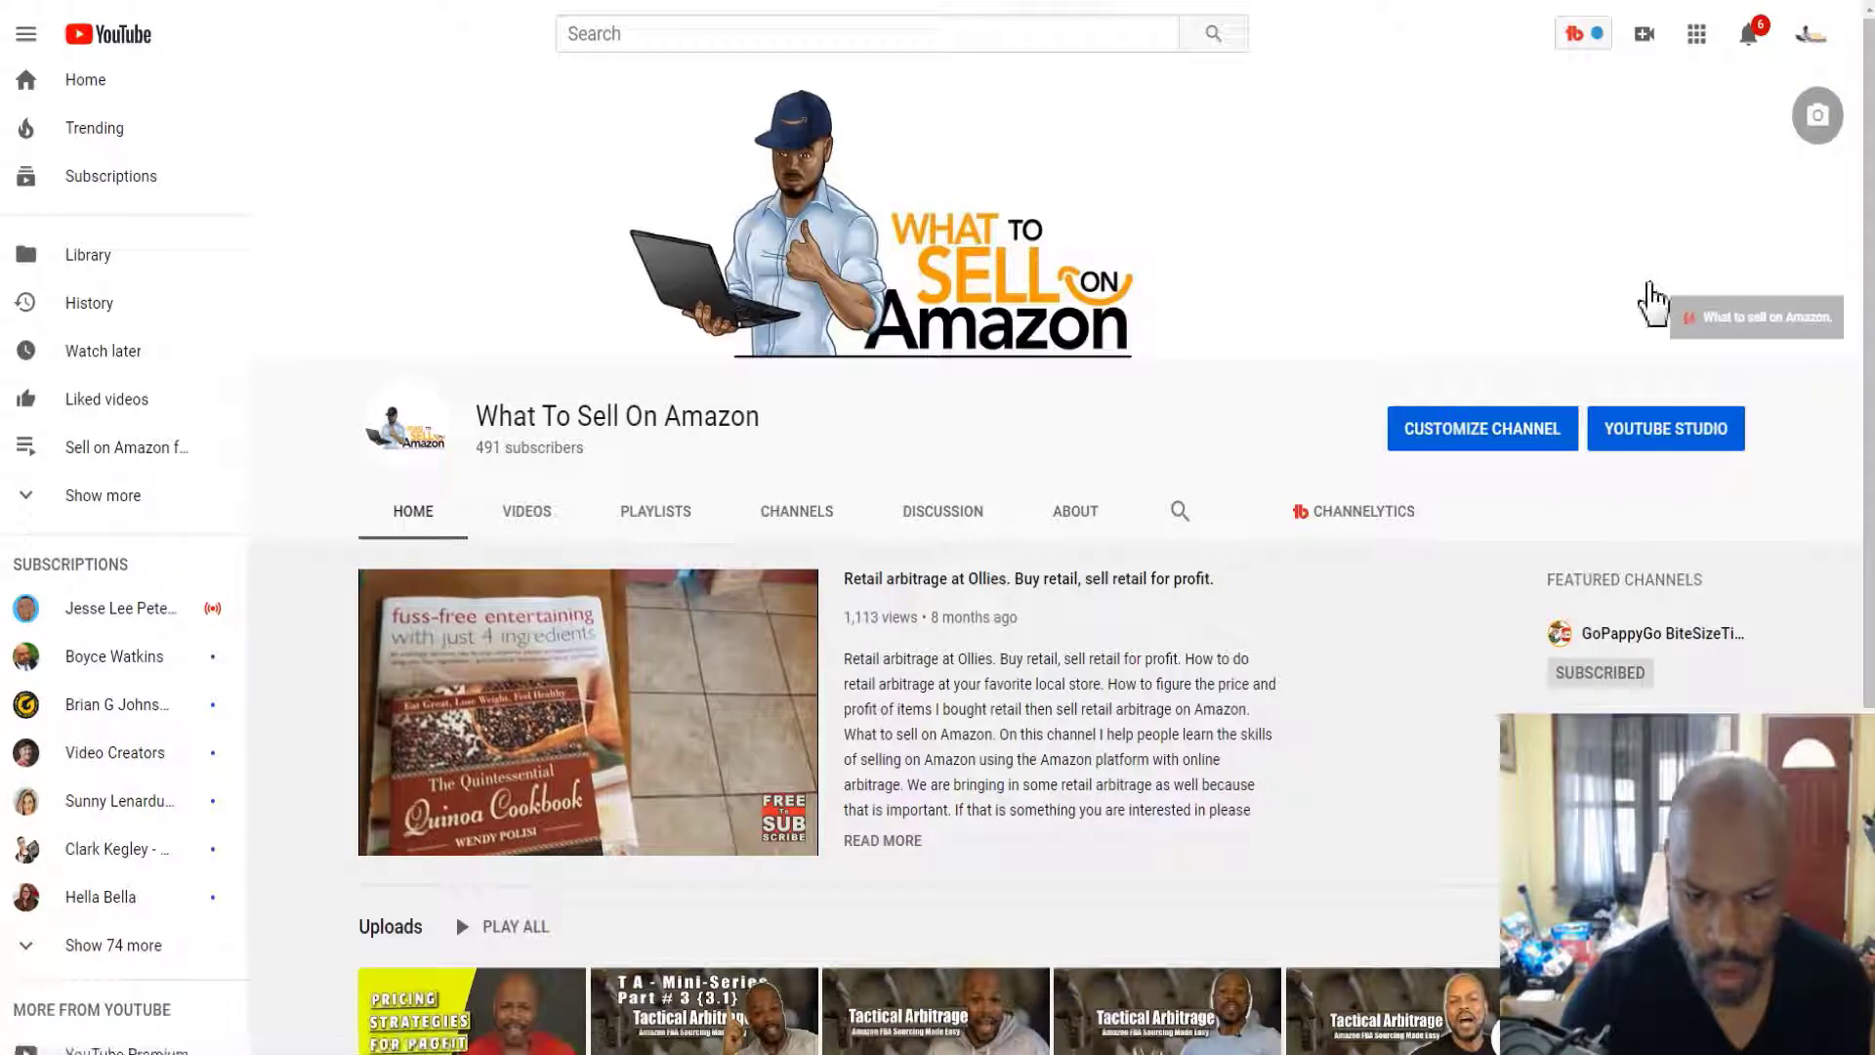
left_click(1651, 301)
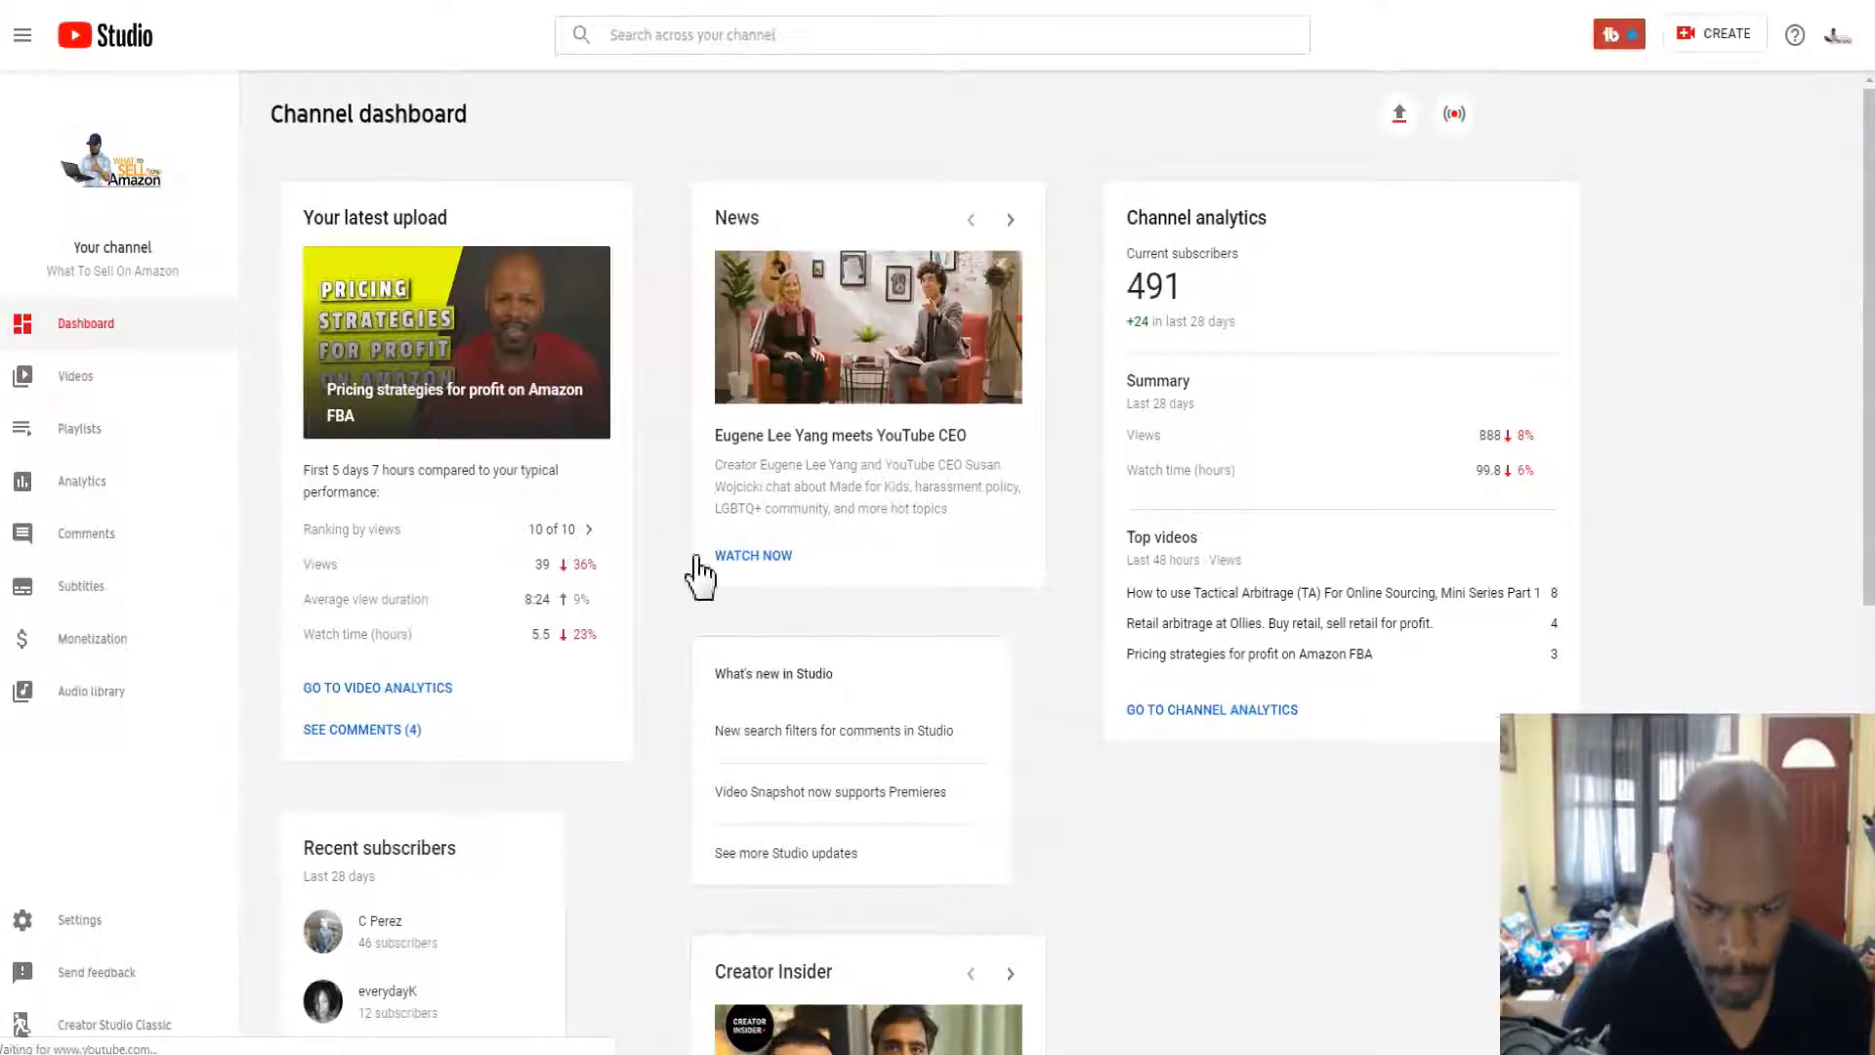
scroll(410, 771, "down", 3)
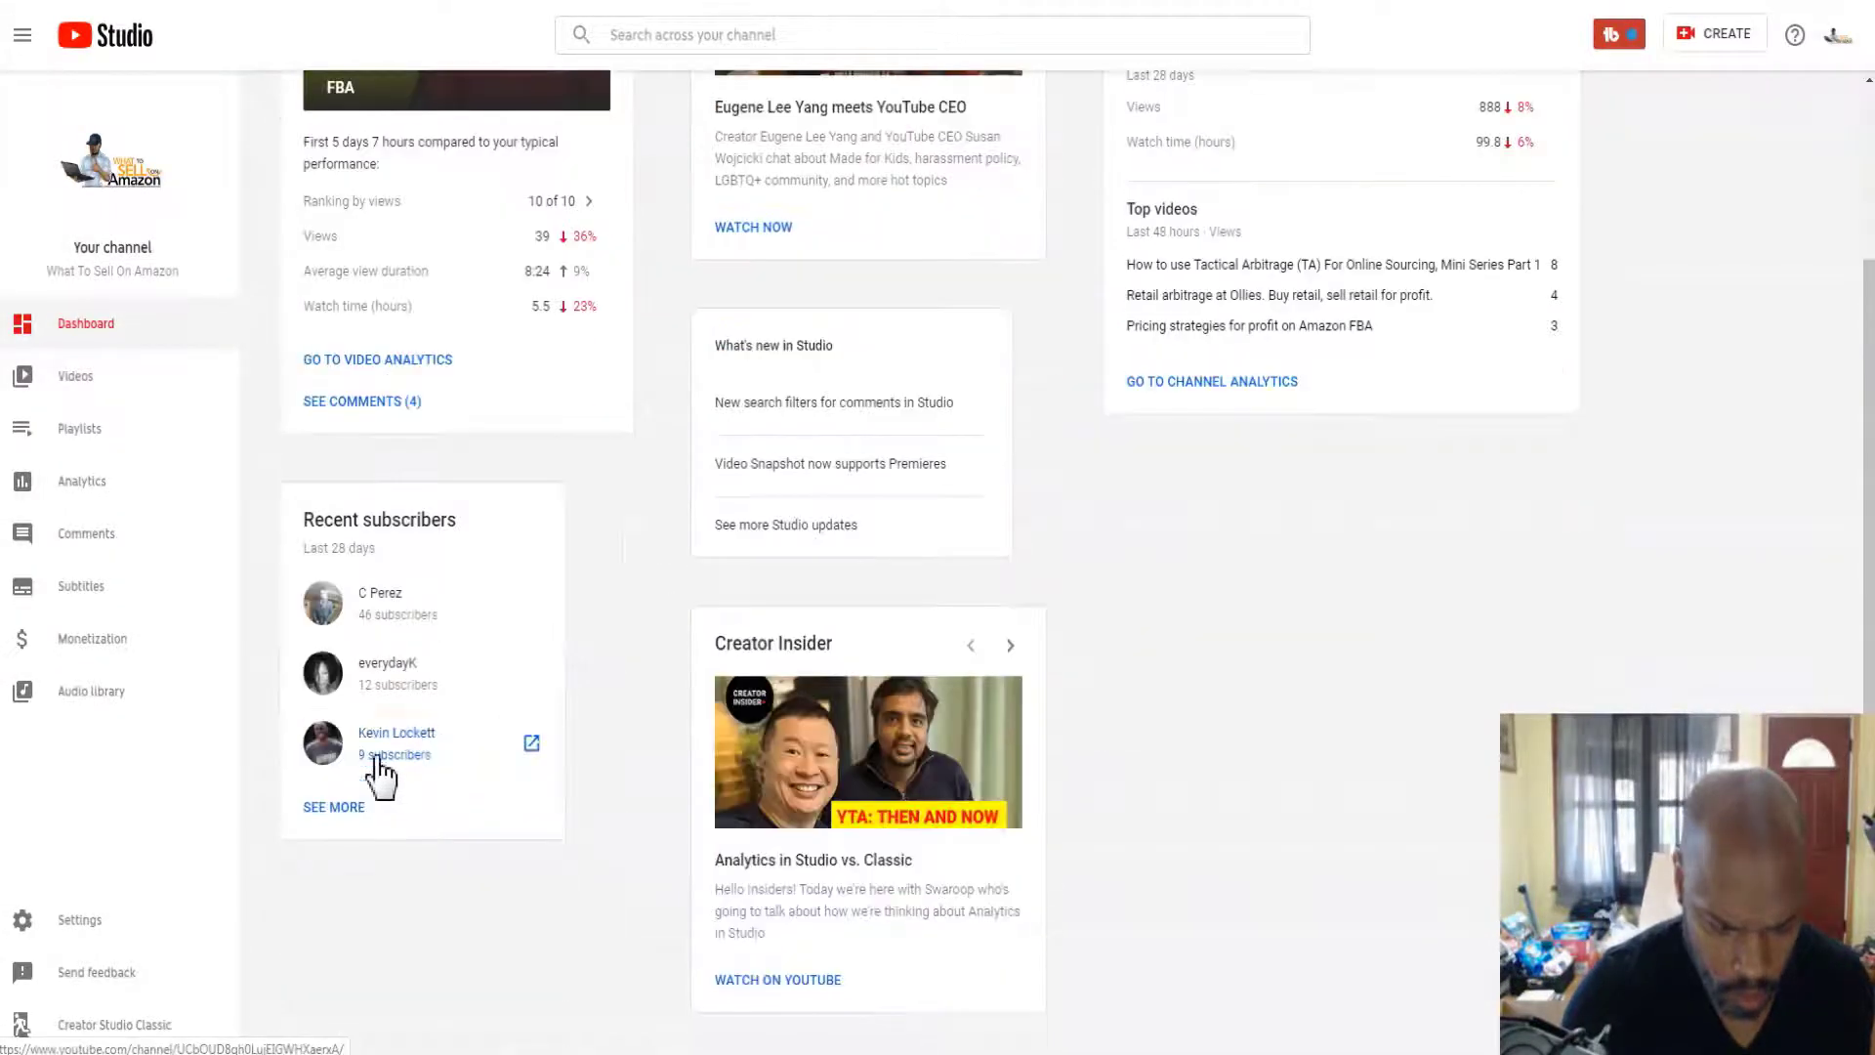
left_click(332, 808)
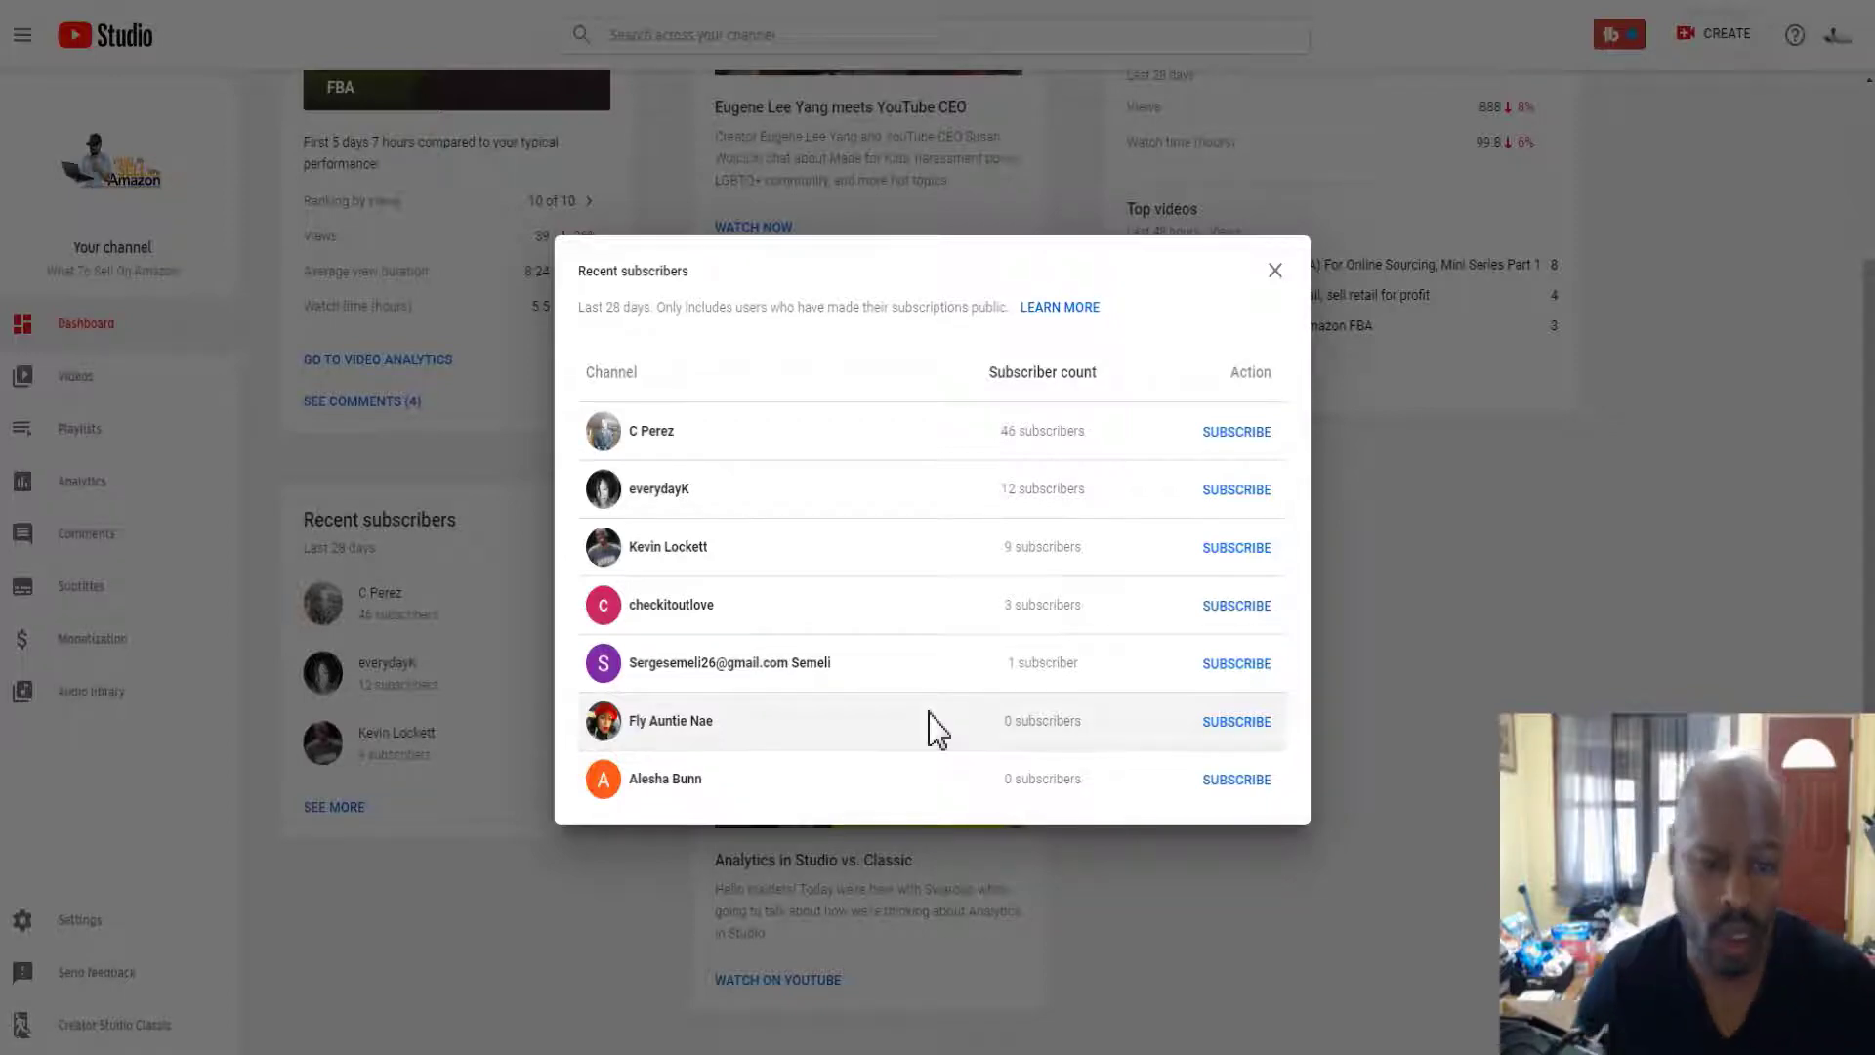
left_click(1274, 270)
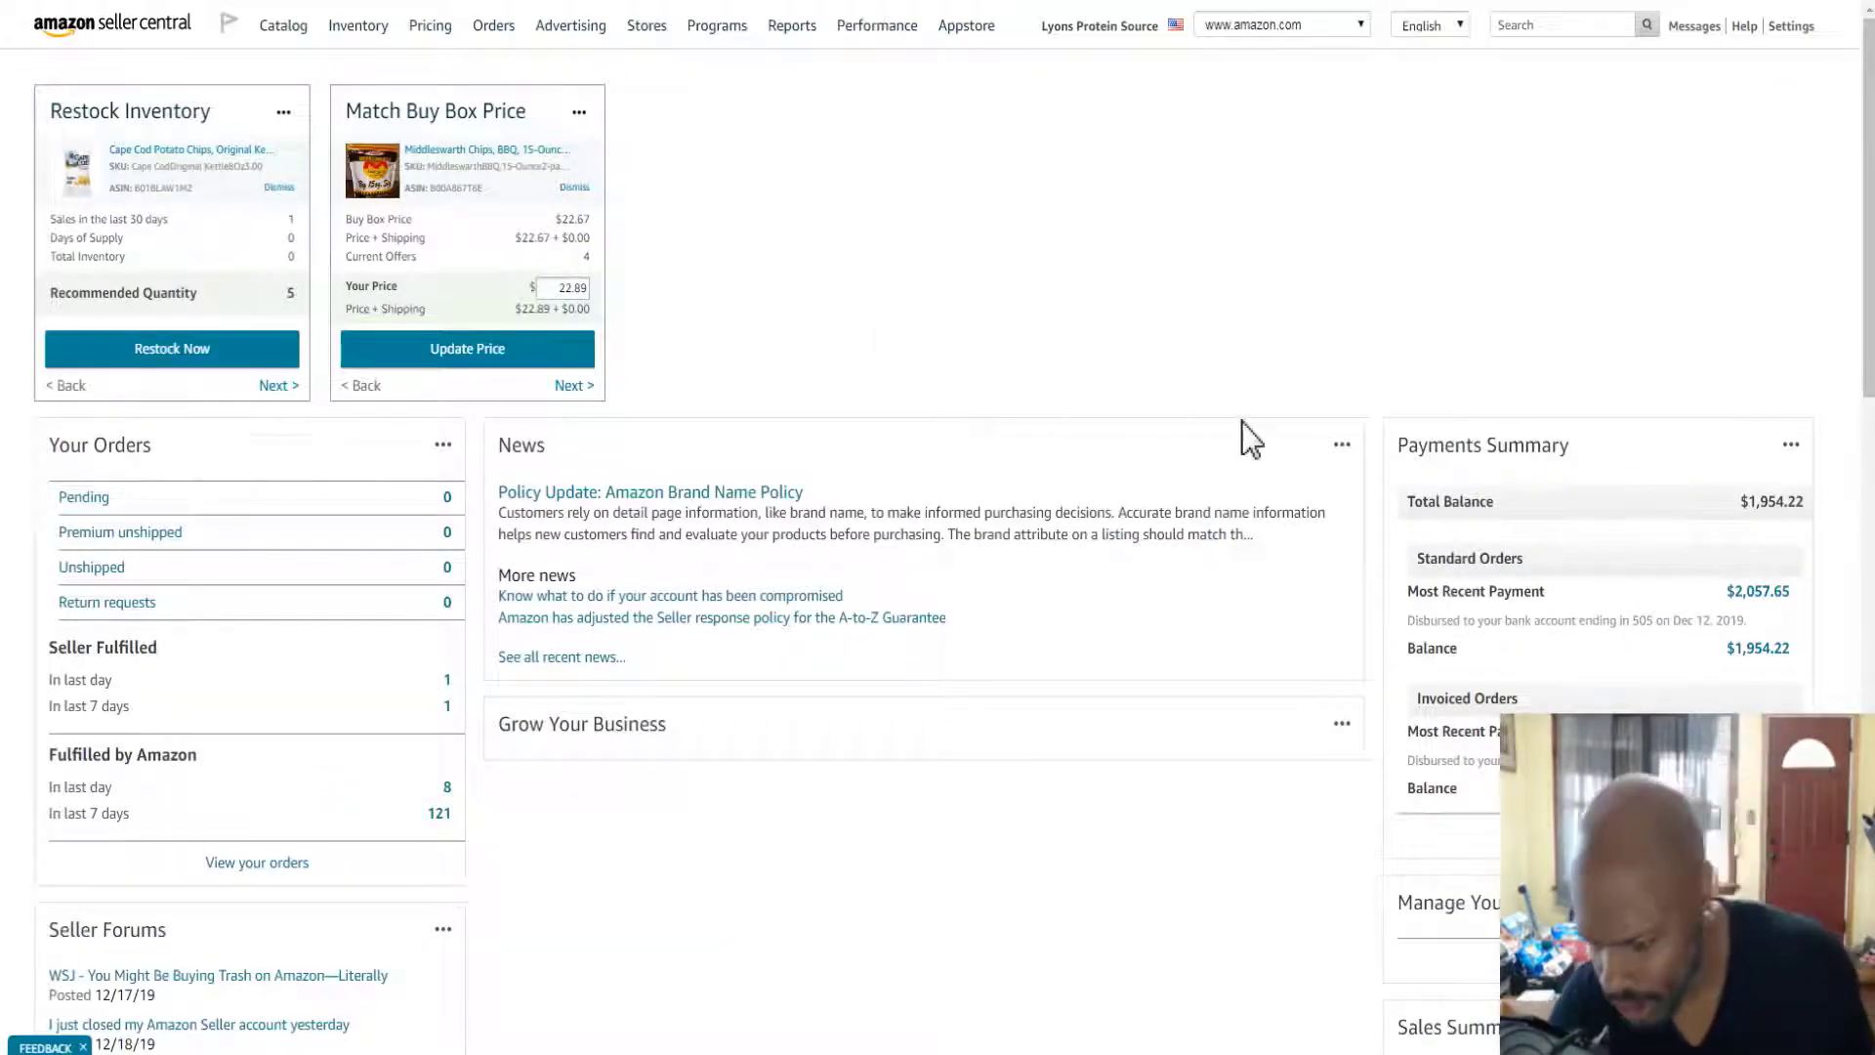
Switch to Amazon Seller Central and examine the Sales Summary for today, 7, 15 and 30 days
scroll(1245, 430, "down", 8)
scroll(1252, 437, "down", 1)
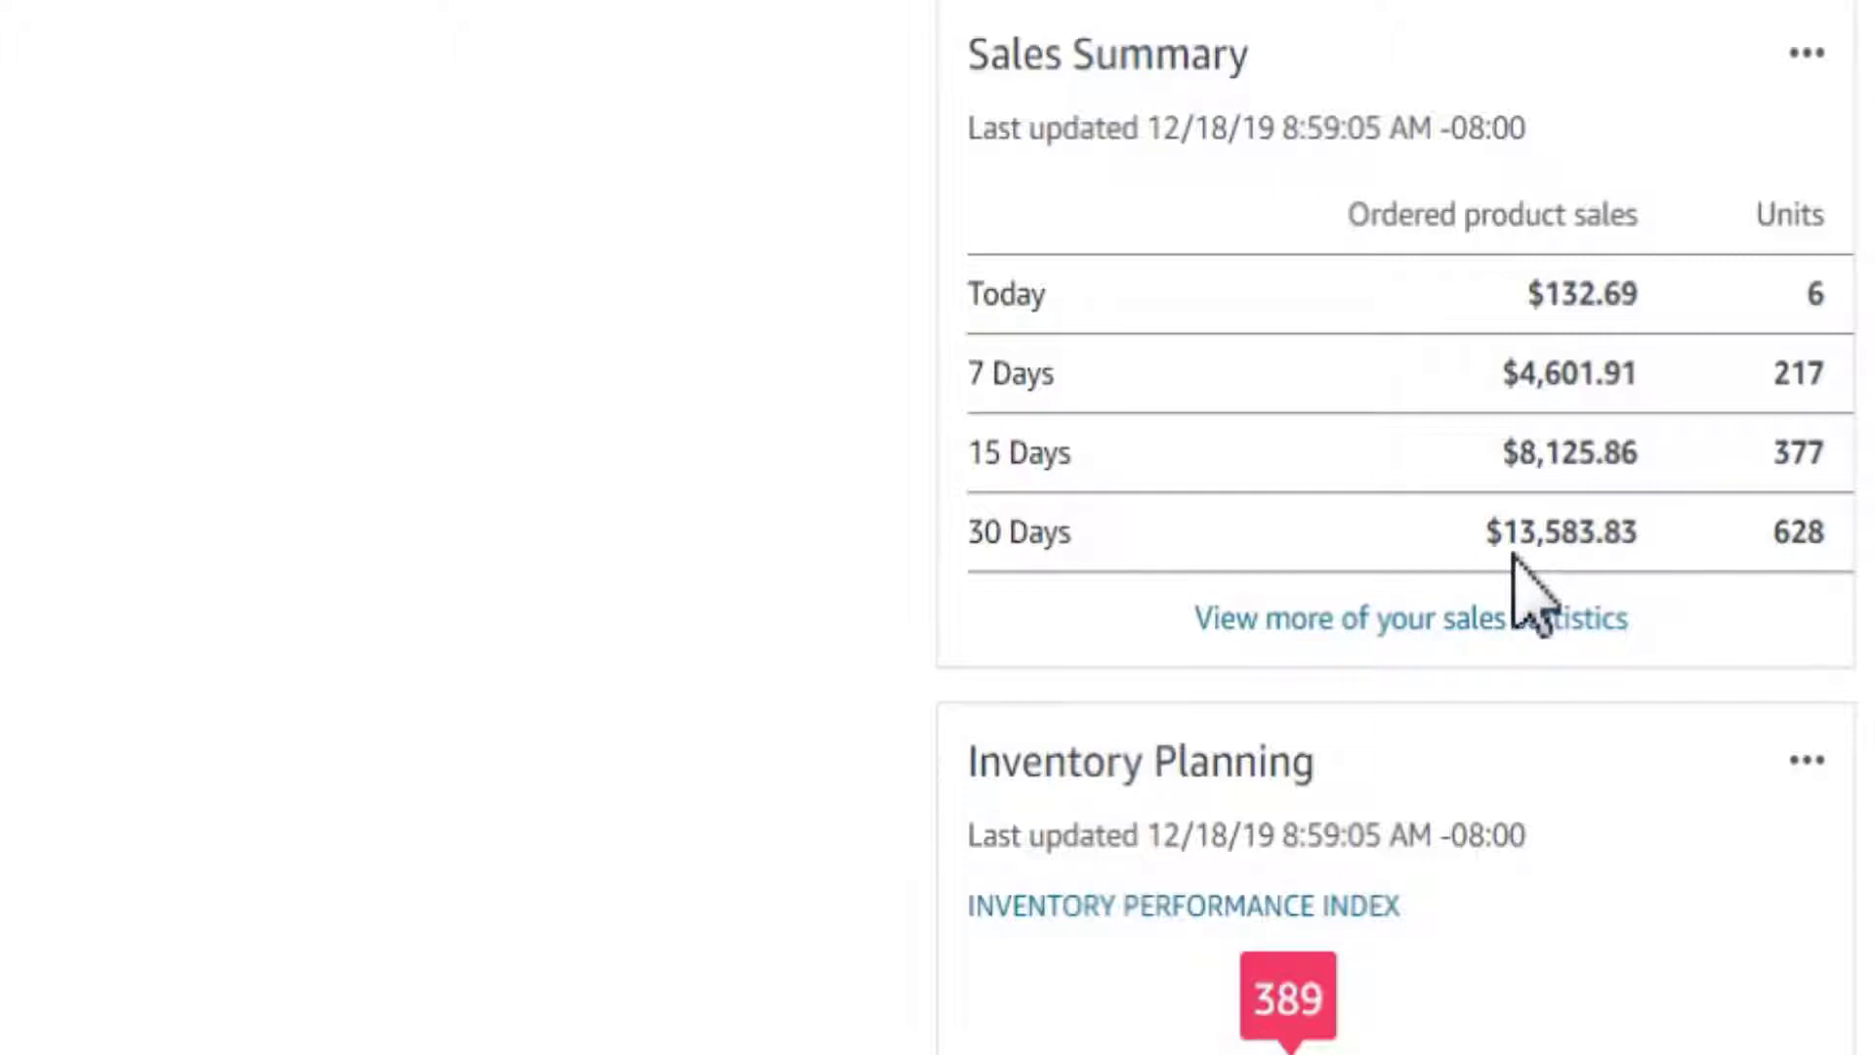
right_click(1397, 137)
left_click(705, 305)
scroll(708, 310, "up", 5)
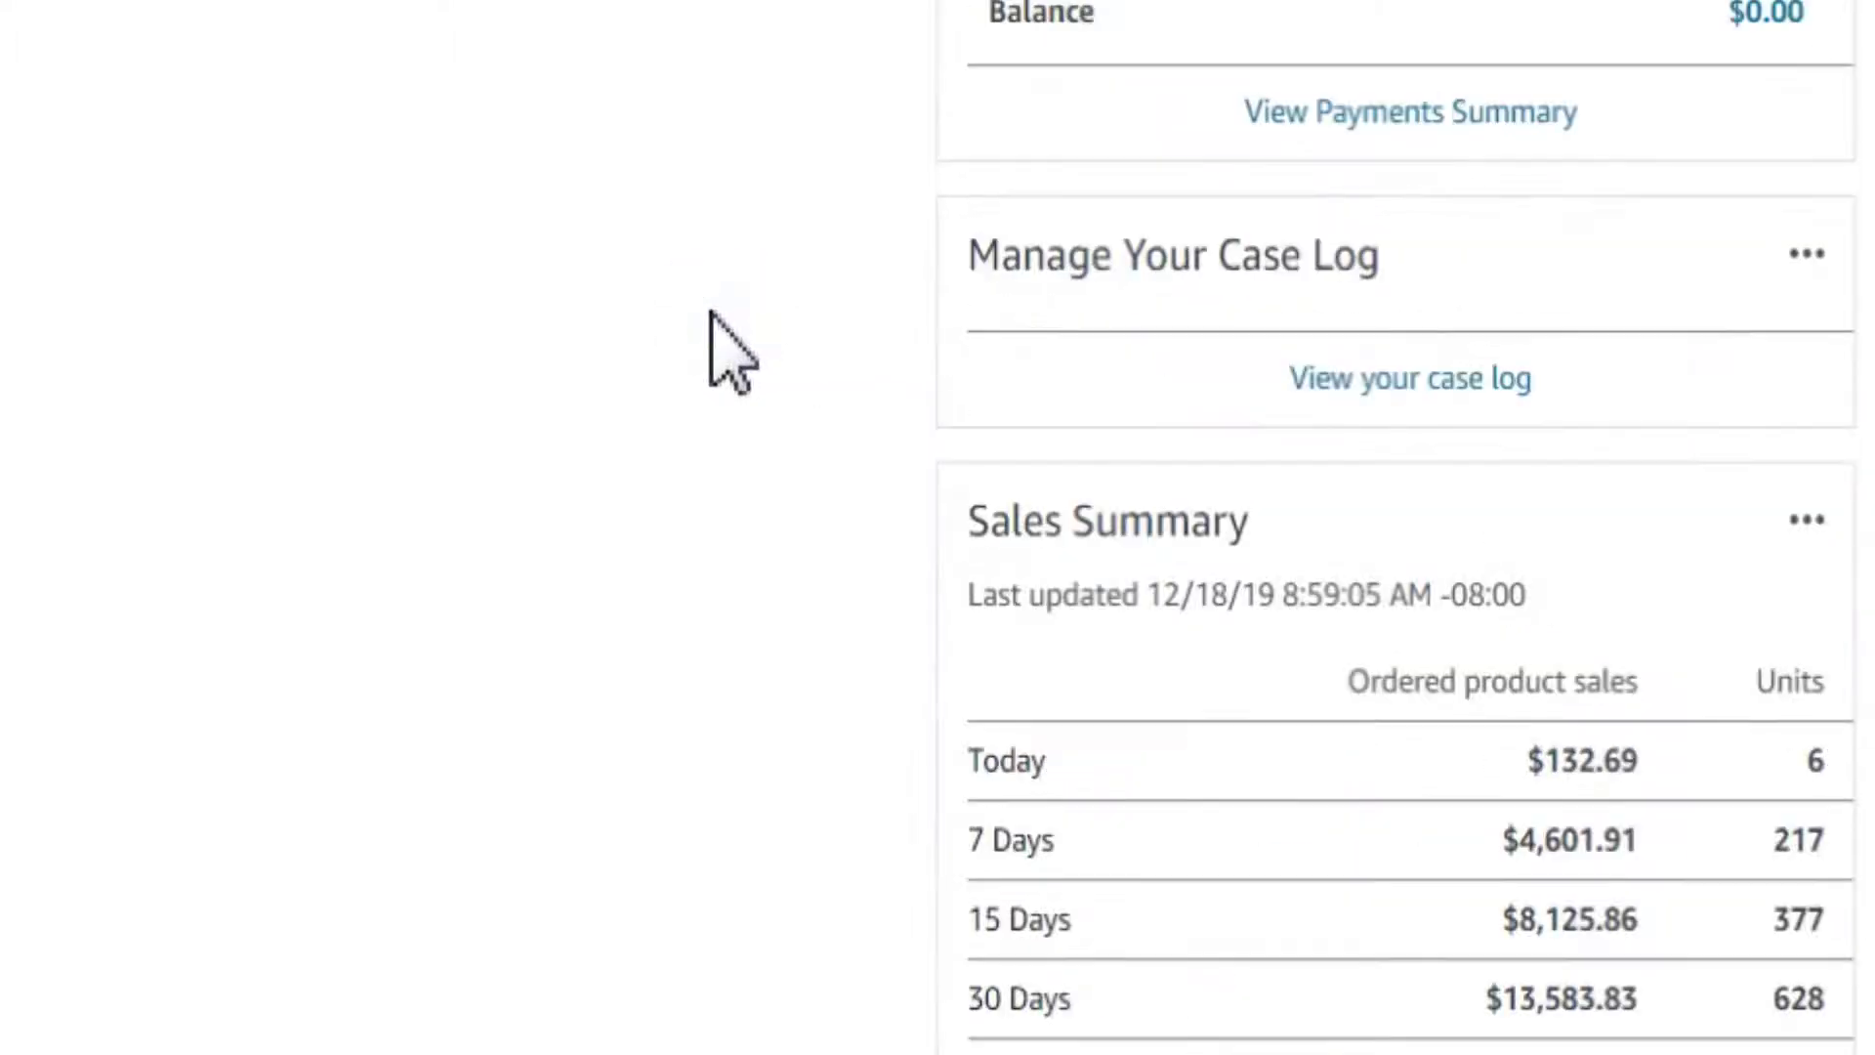
scroll(707, 311, "down", 2)
scroll(705, 349, "down", 2)
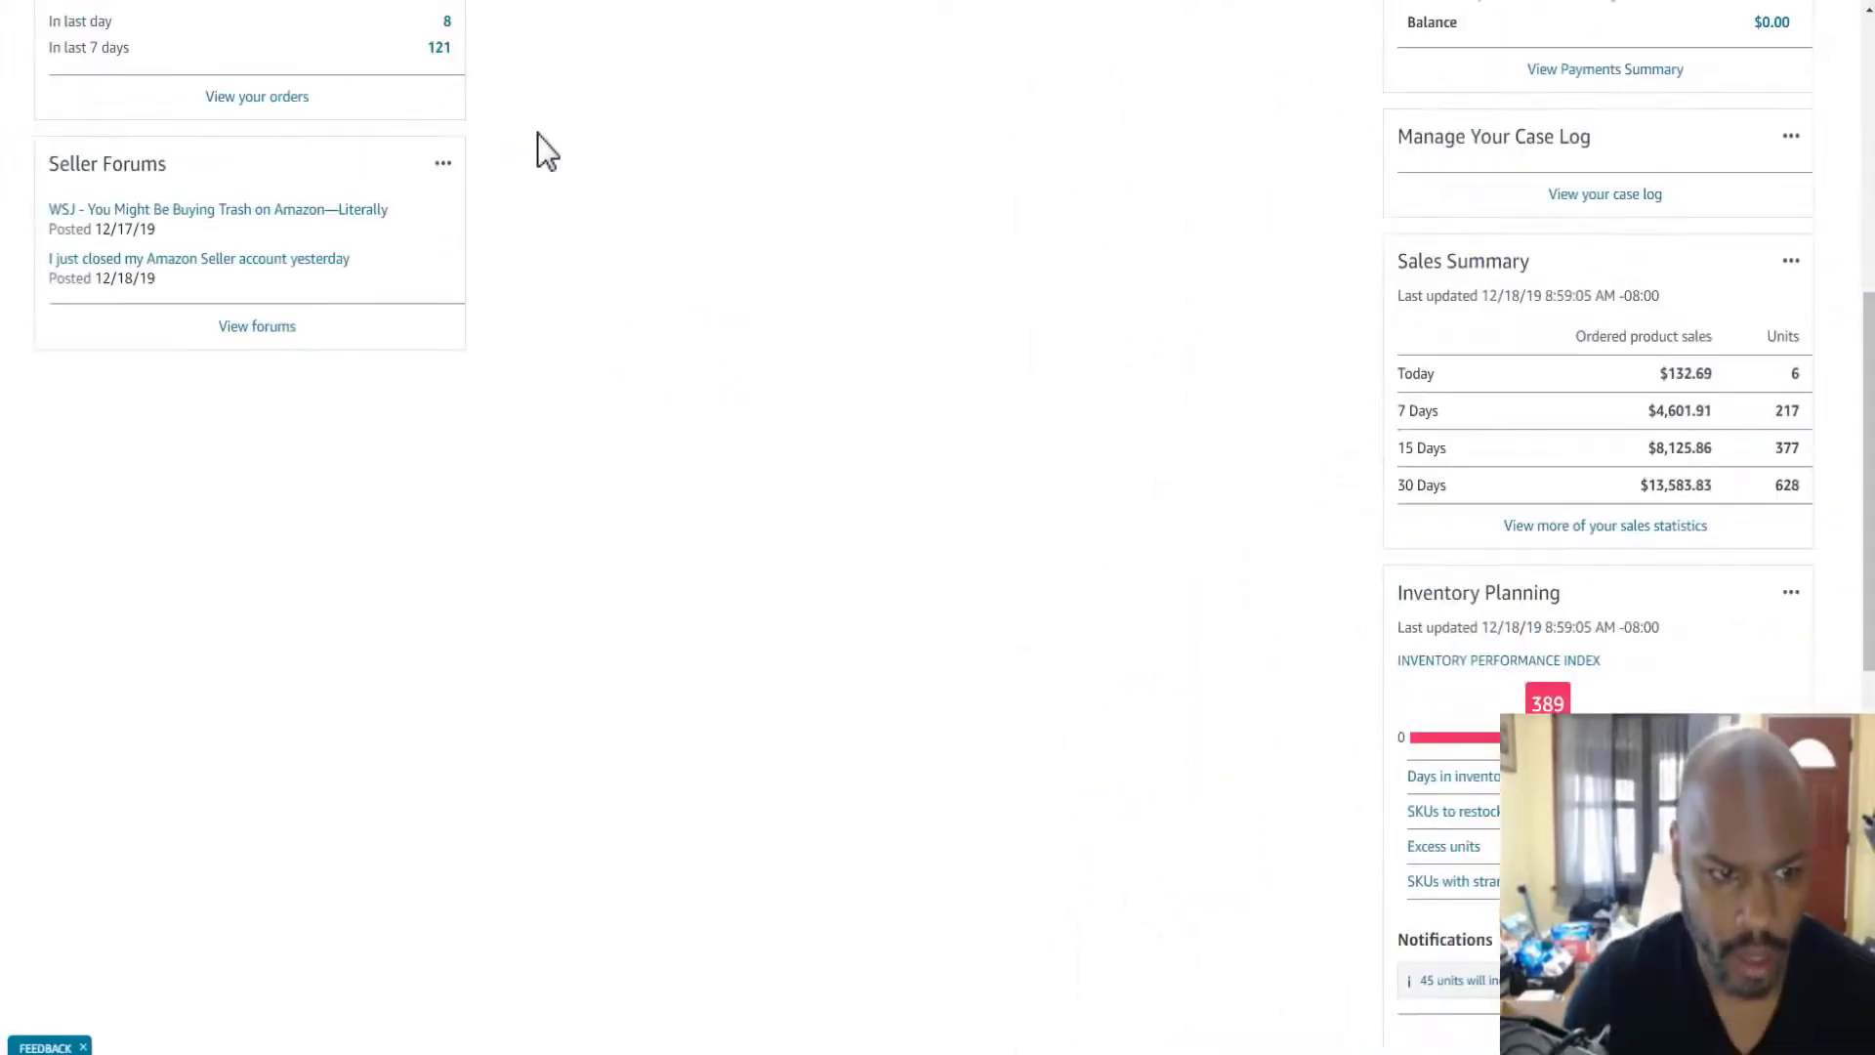
Open the Business Reports and review the Sales and Traffic report by date, day by day
scroll(547, 147, "up", 8)
mouse_move(507, 20)
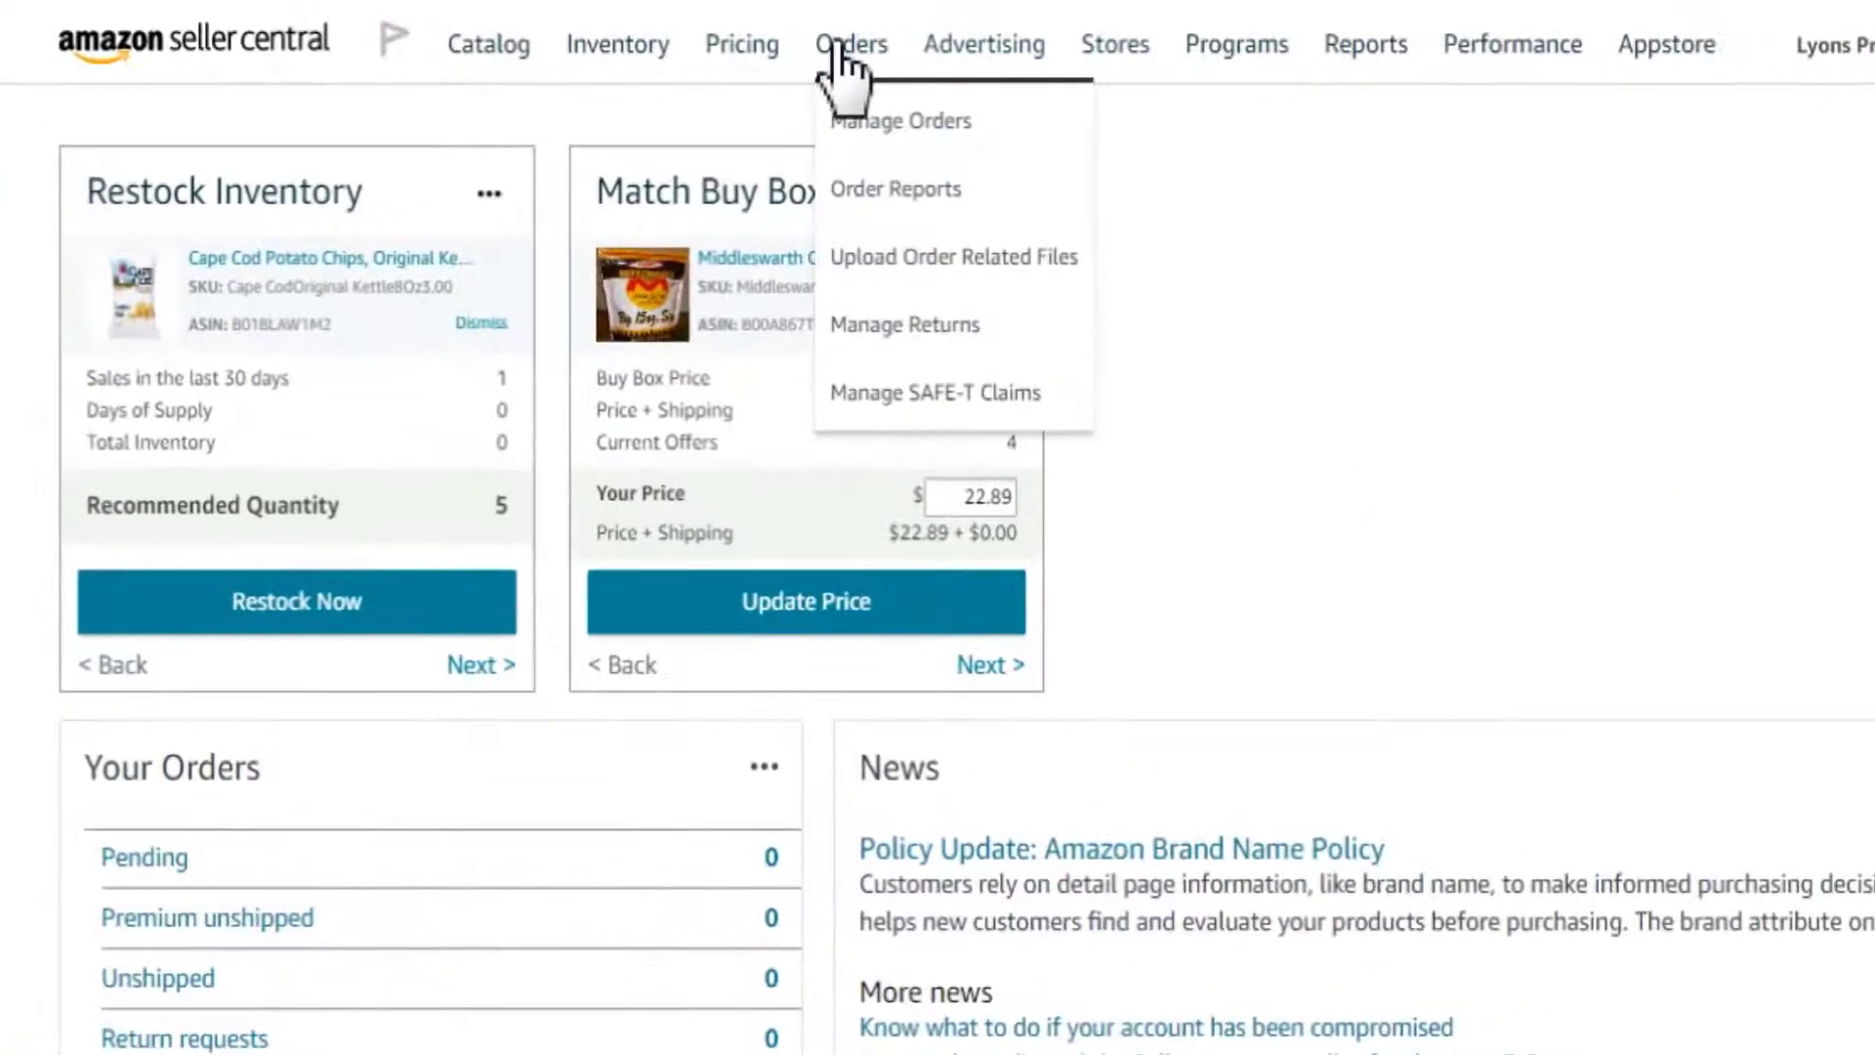
mouse_move(1373, 72)
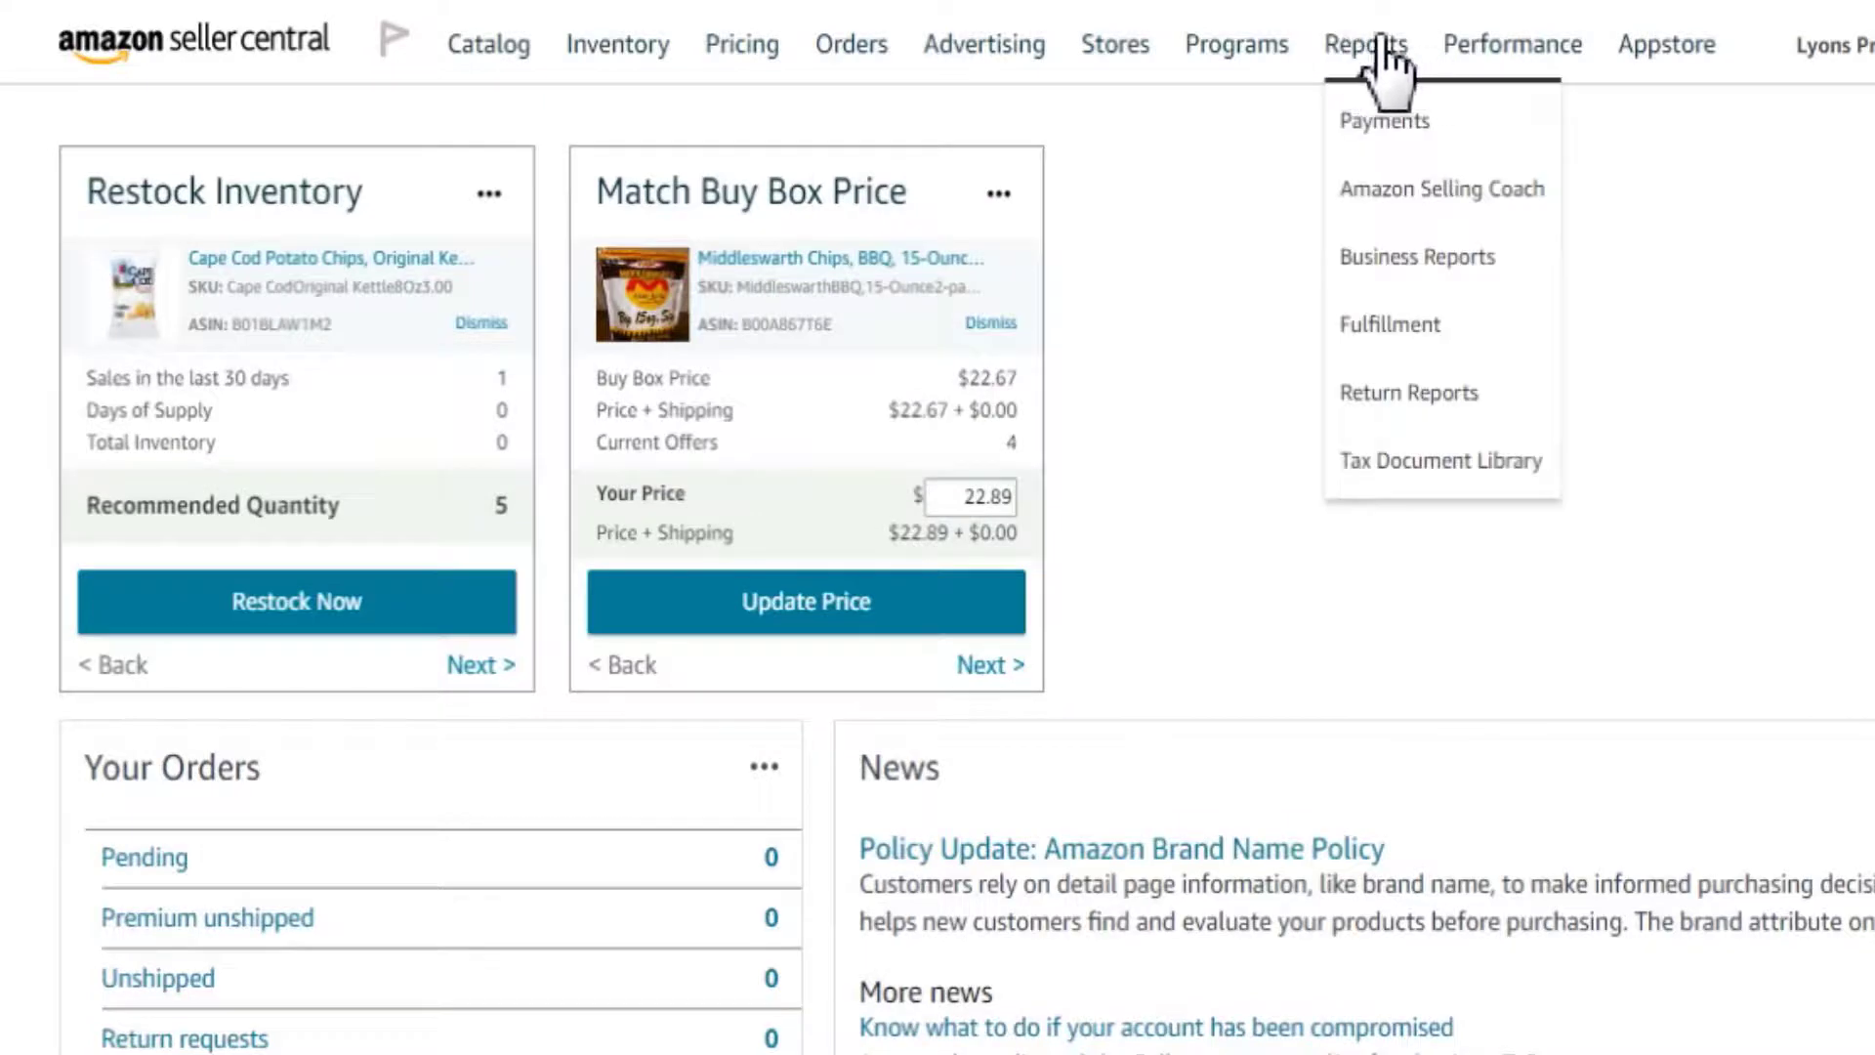
left_click(1426, 288)
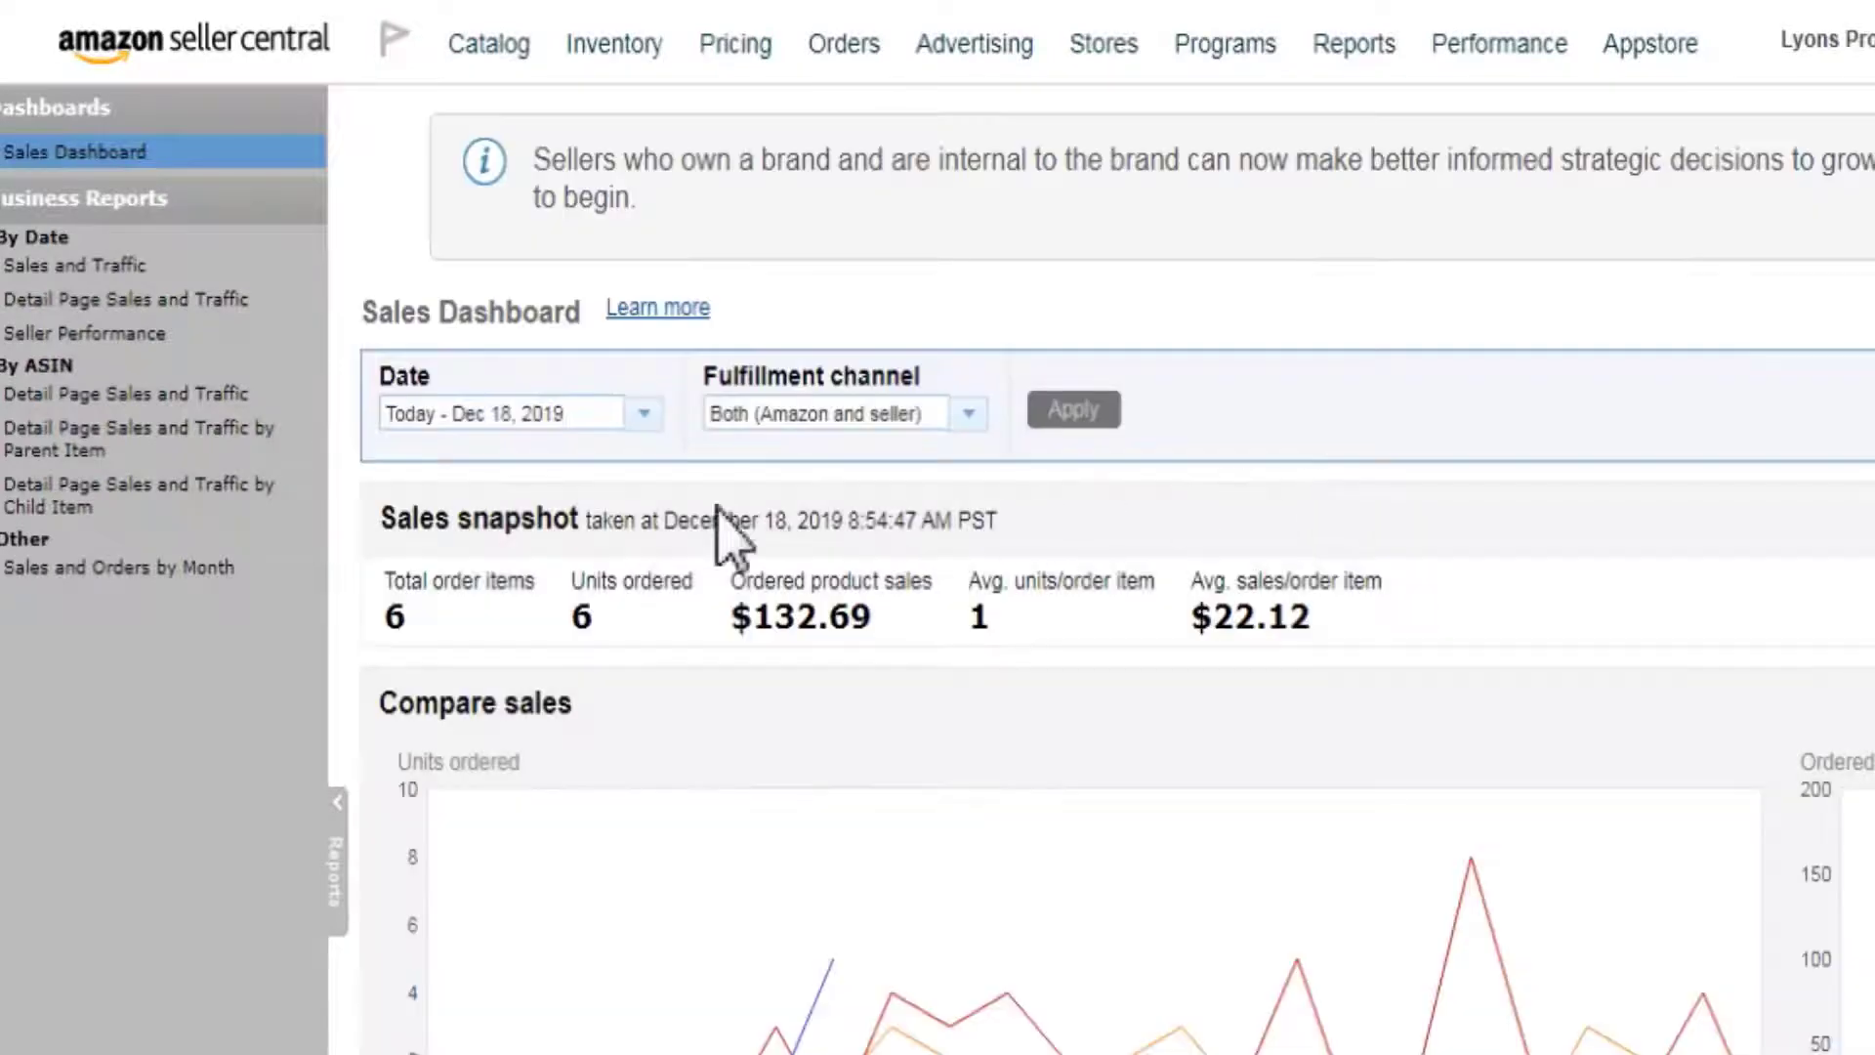
left_click(86, 266)
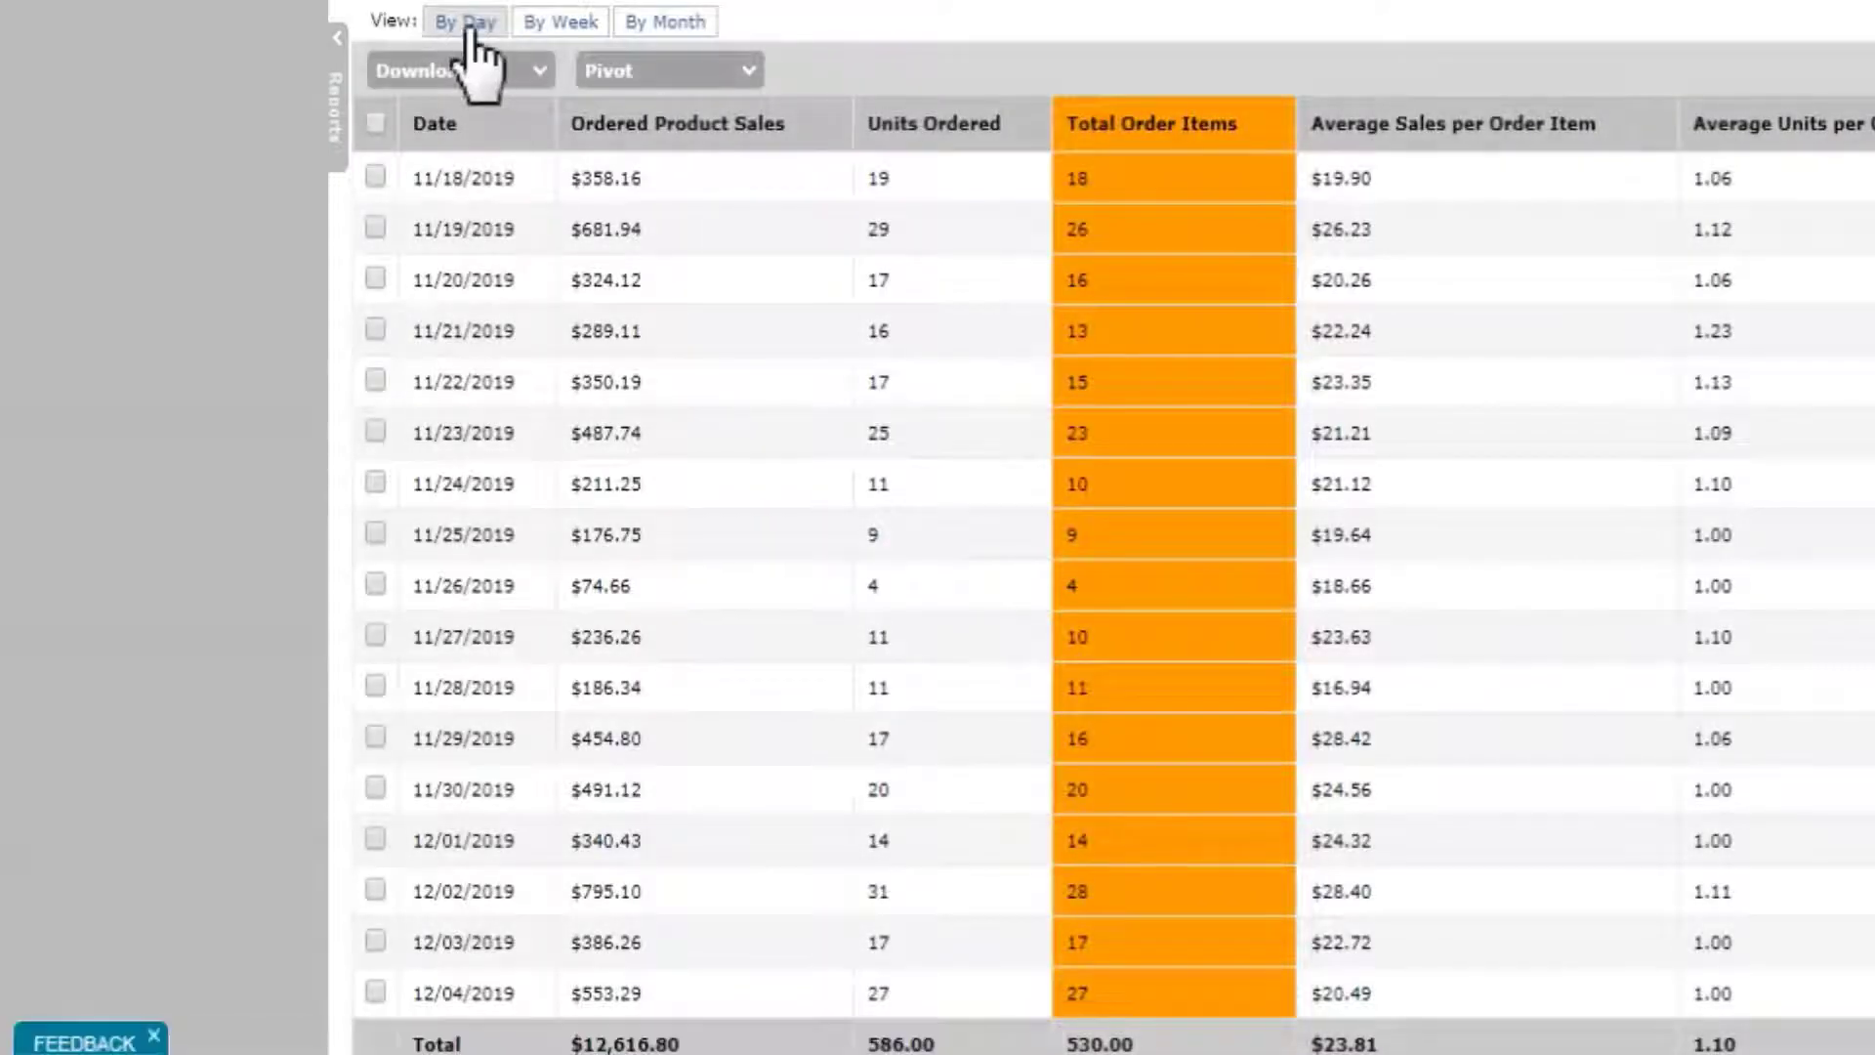
scroll(503, 361, "down", 5)
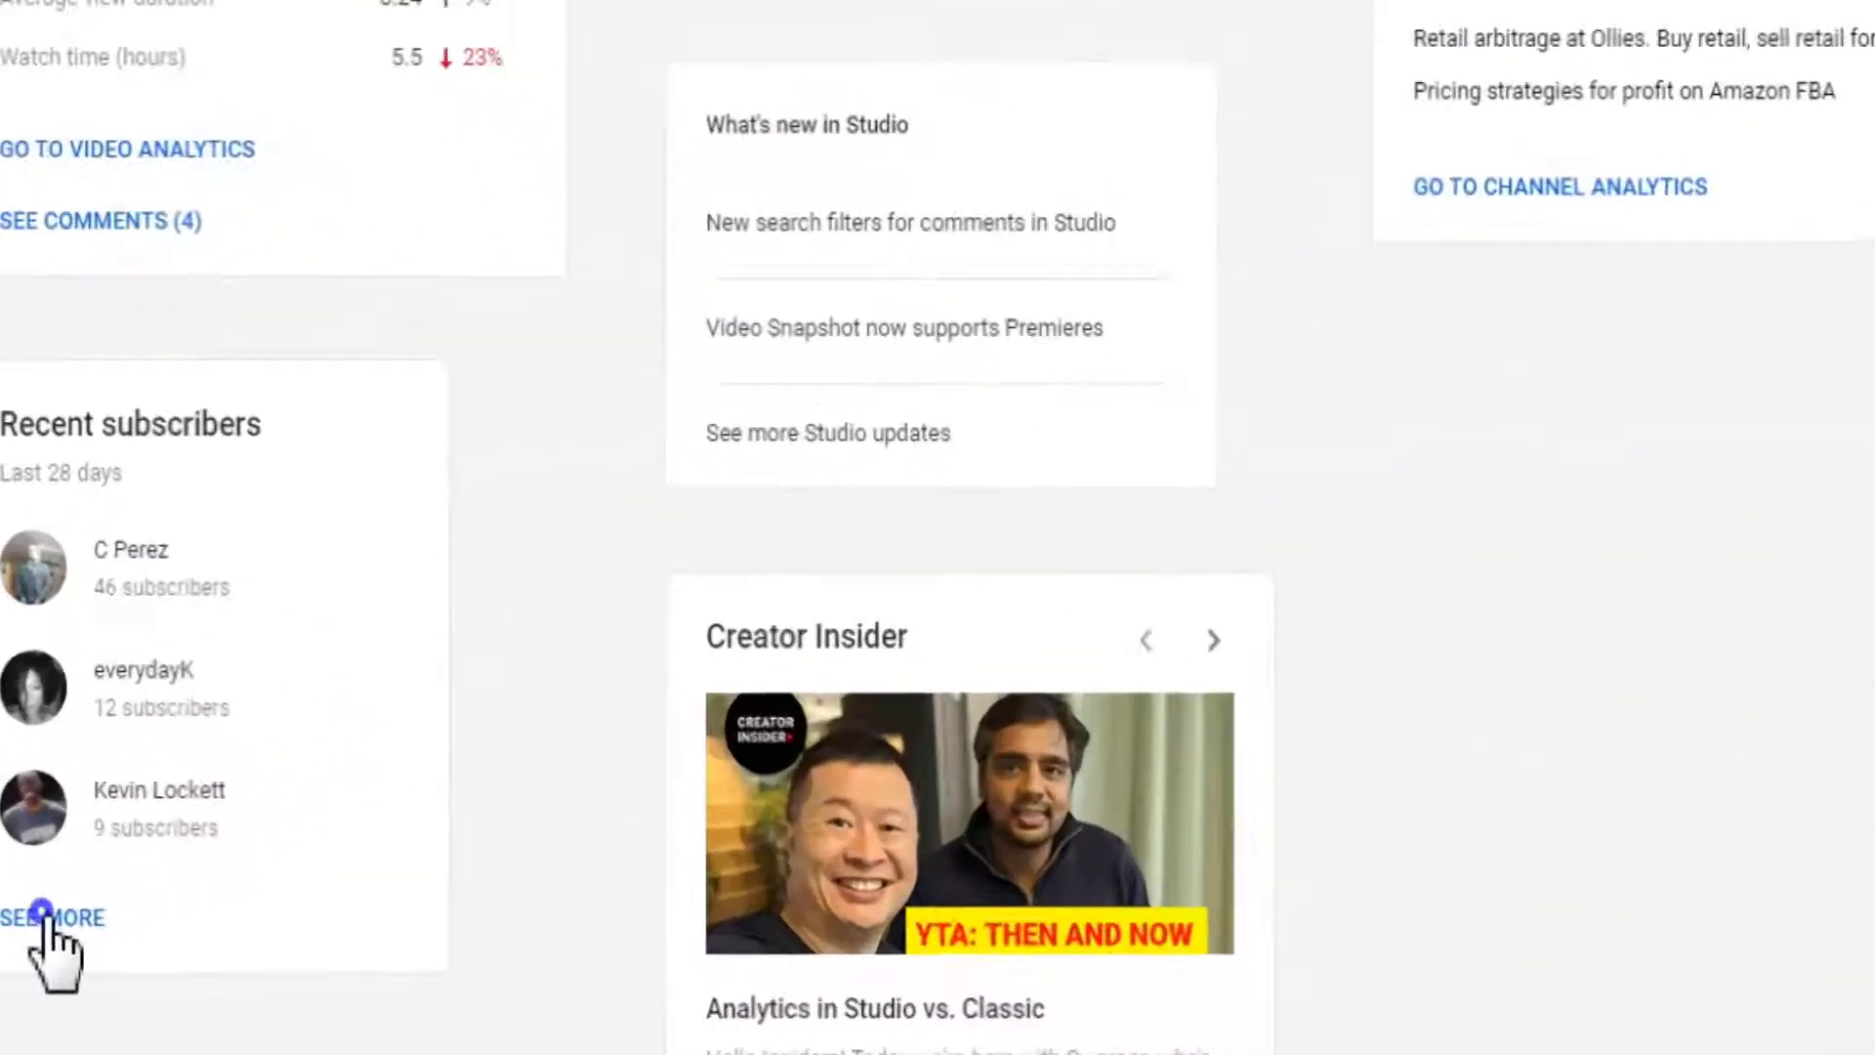
left_click(41, 913)
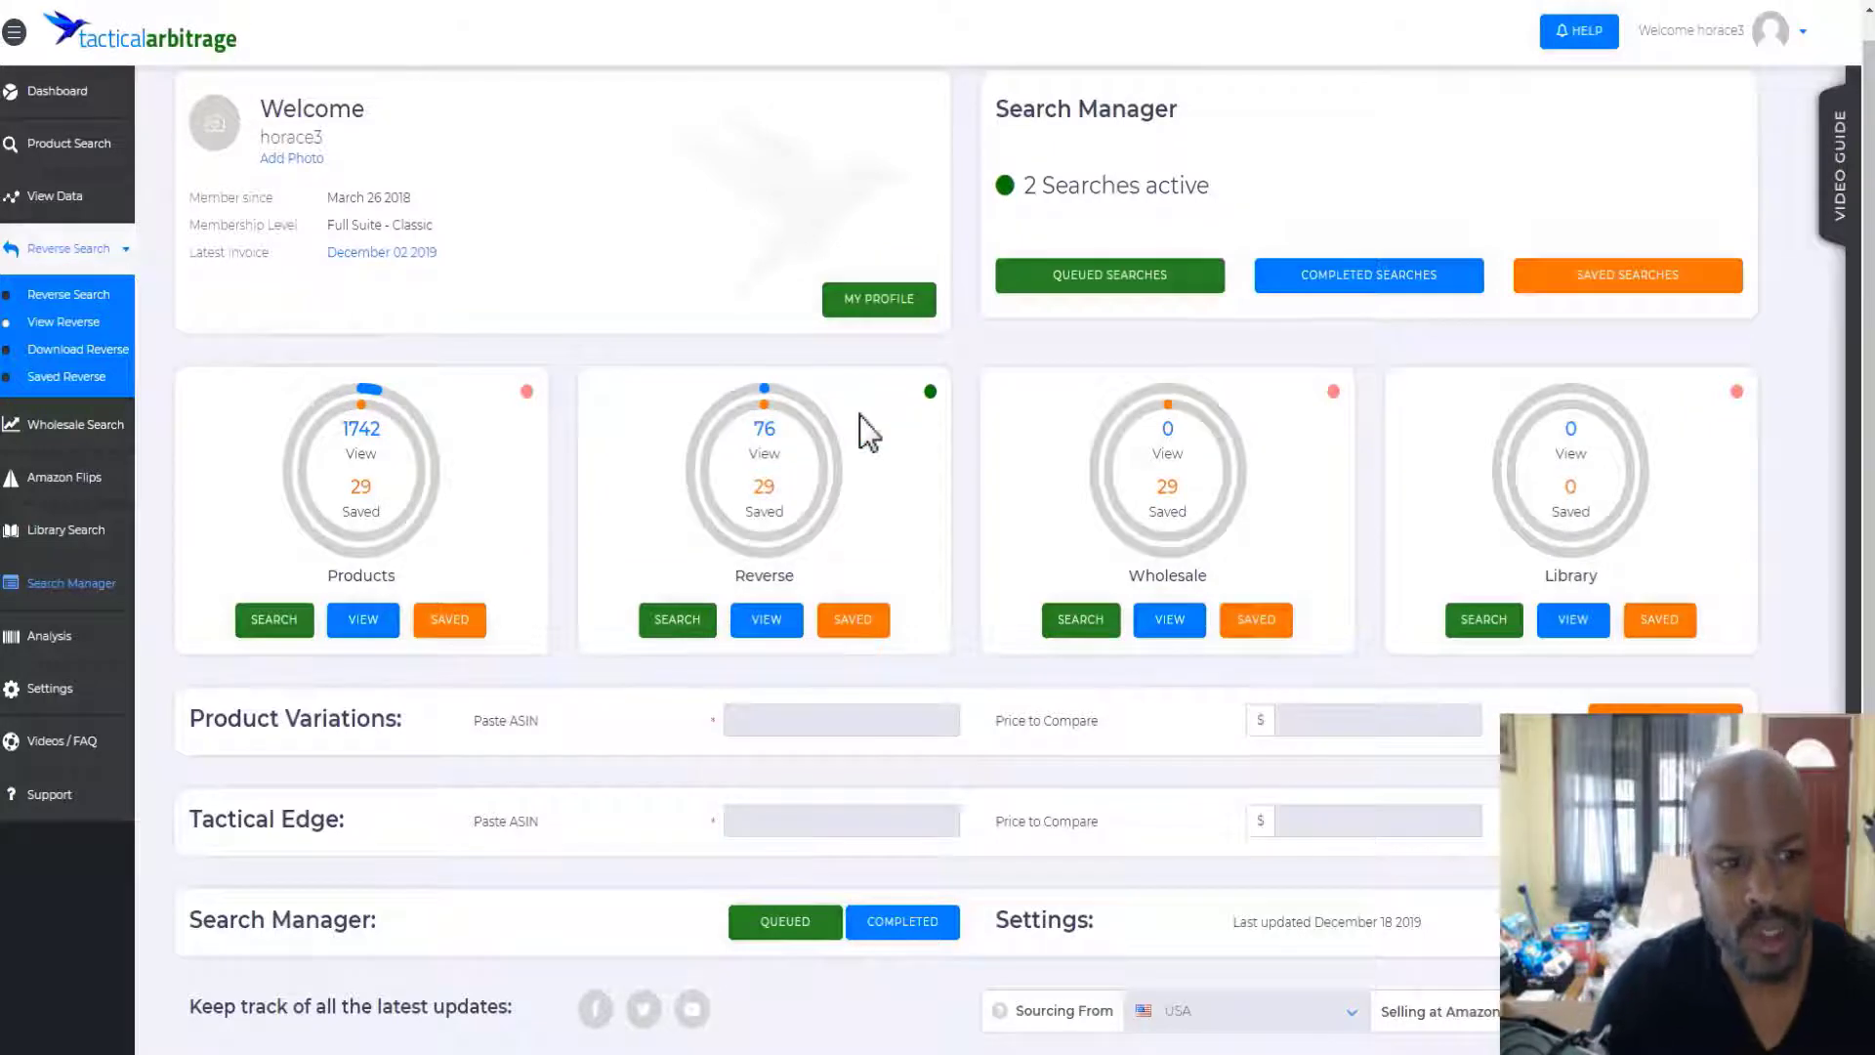
scroll(1238, 348, "up", 1)
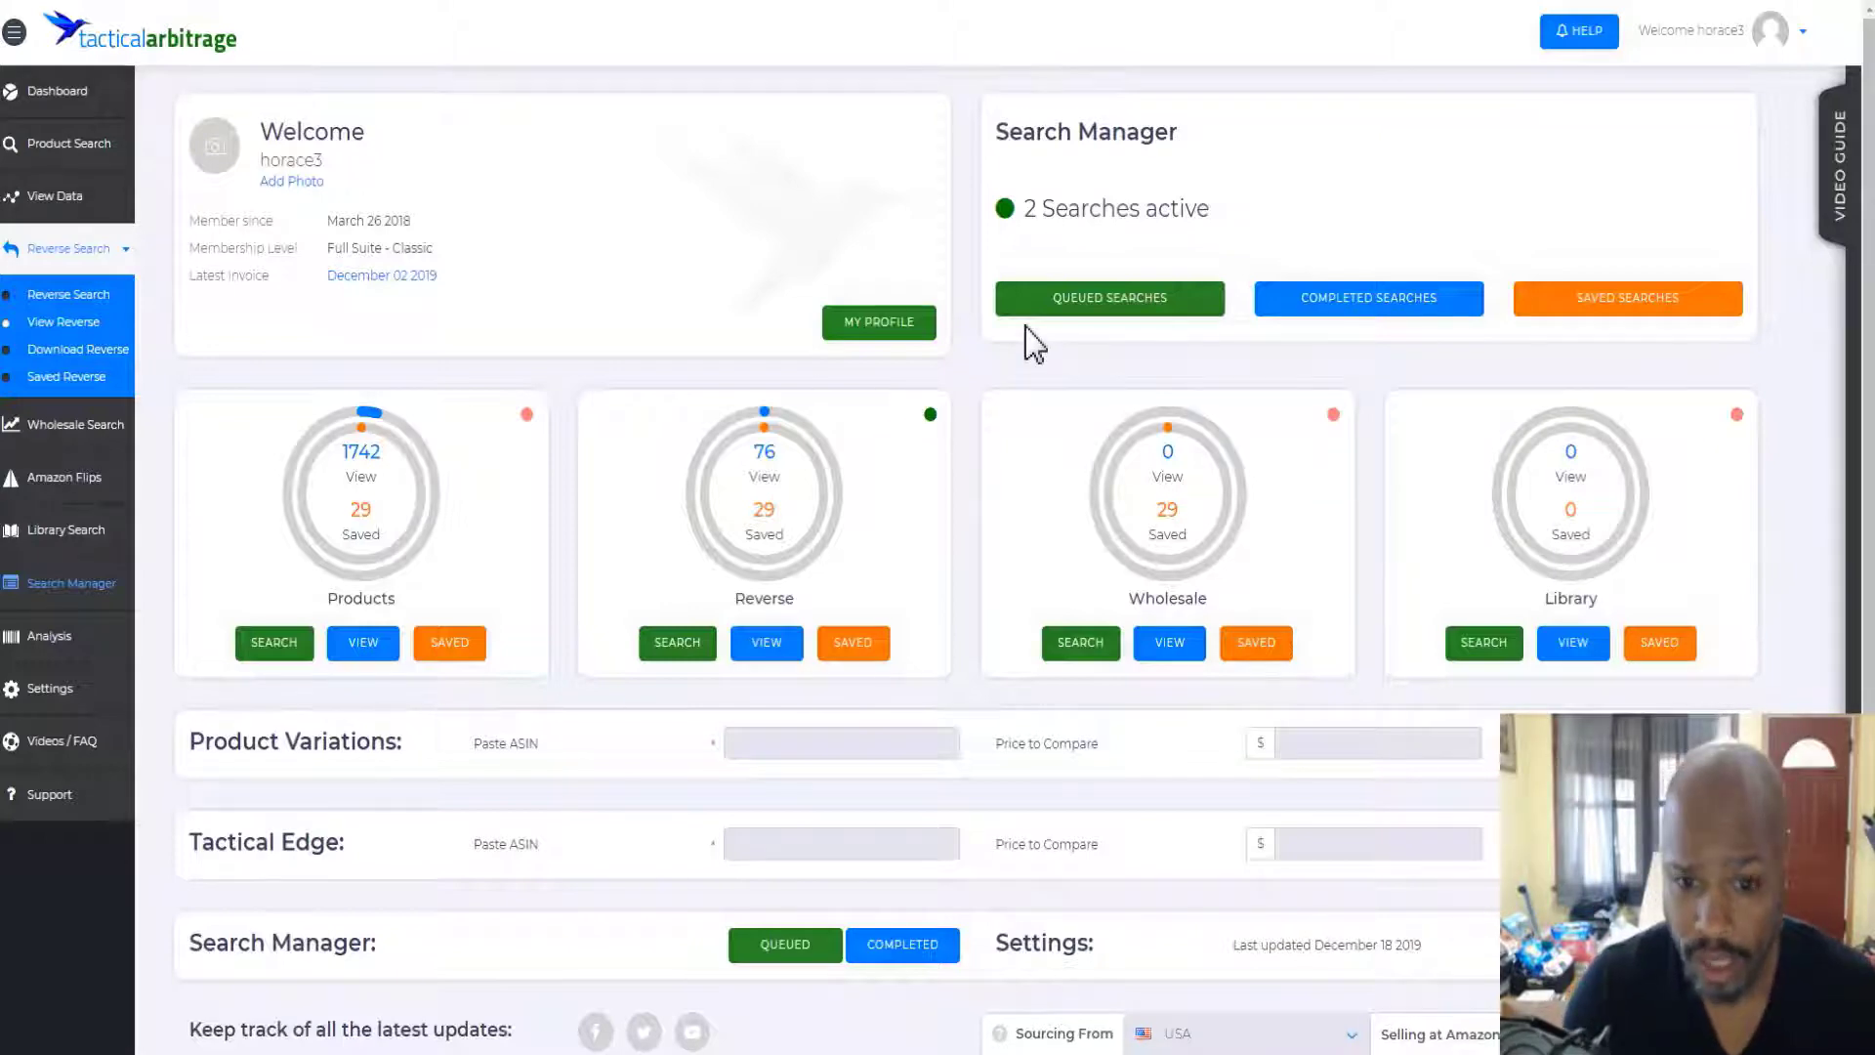
scroll(1033, 344, "down", 1)
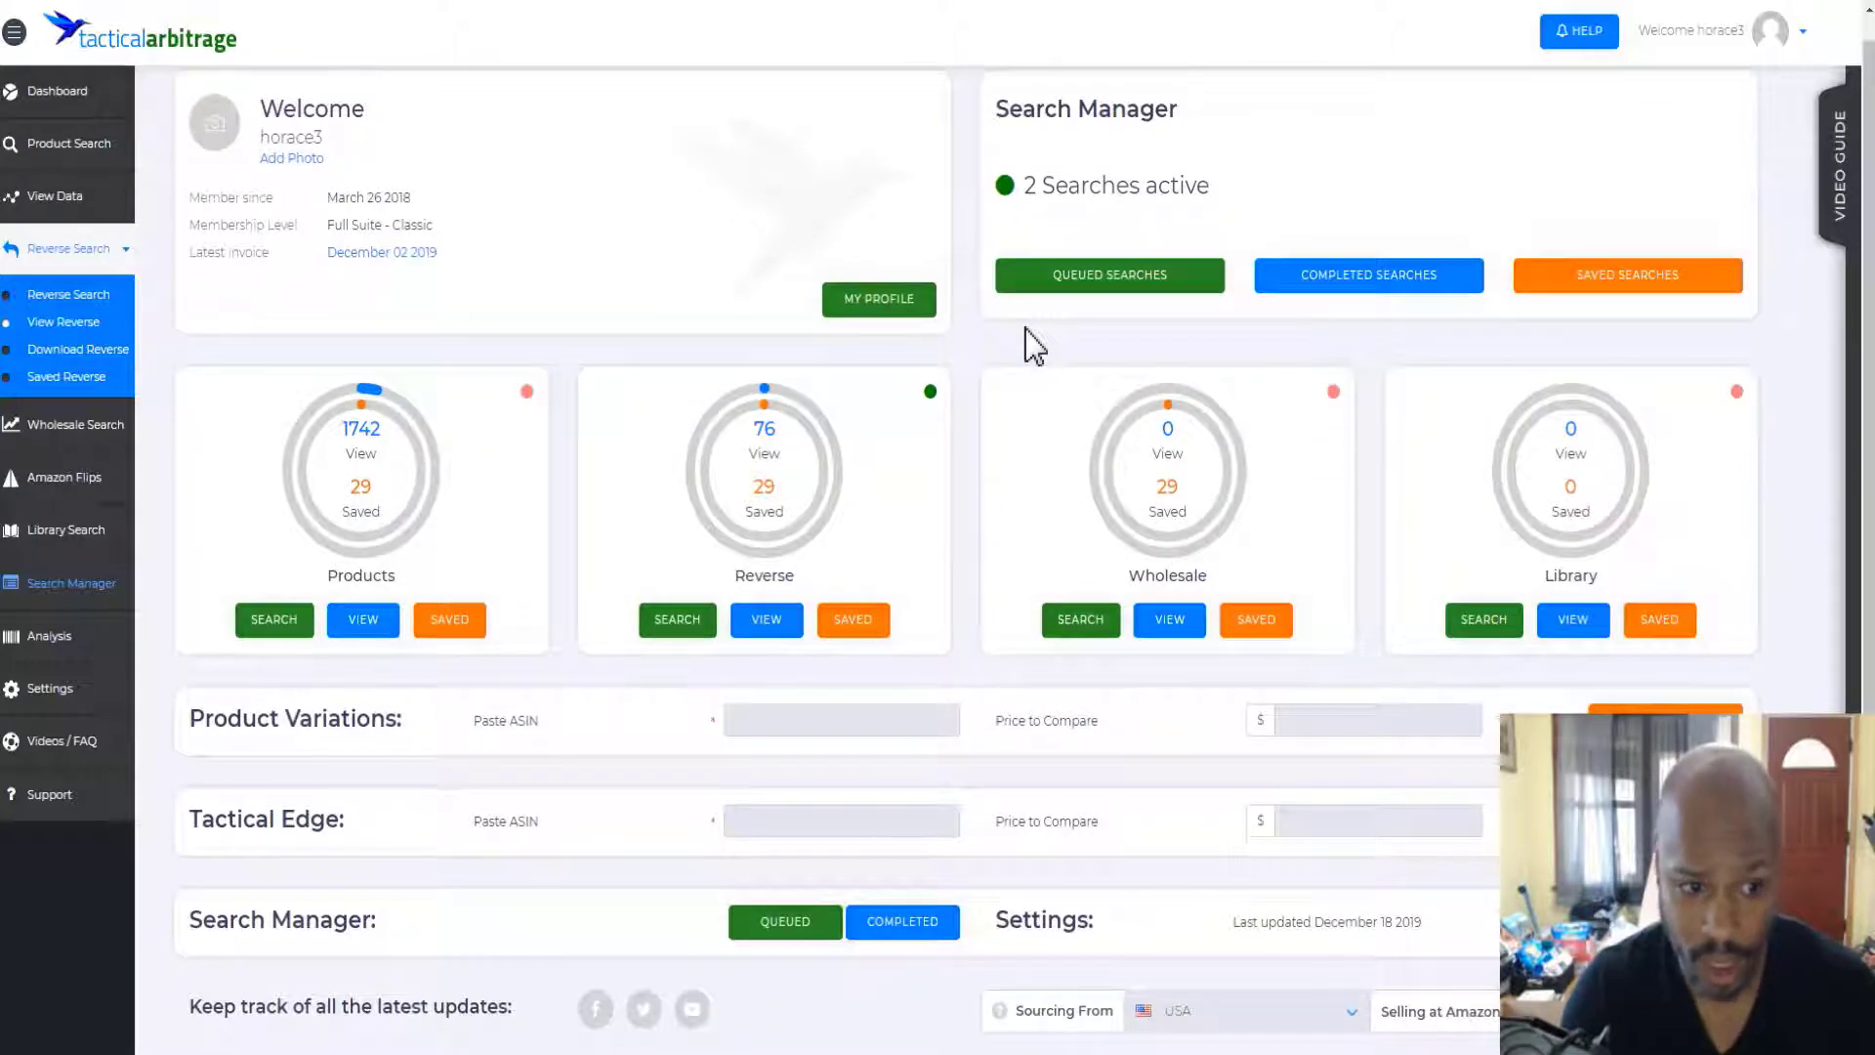
Open the Tactical Arbitrage dashboard and go from there to the Reverse Search page
left_click(68, 95)
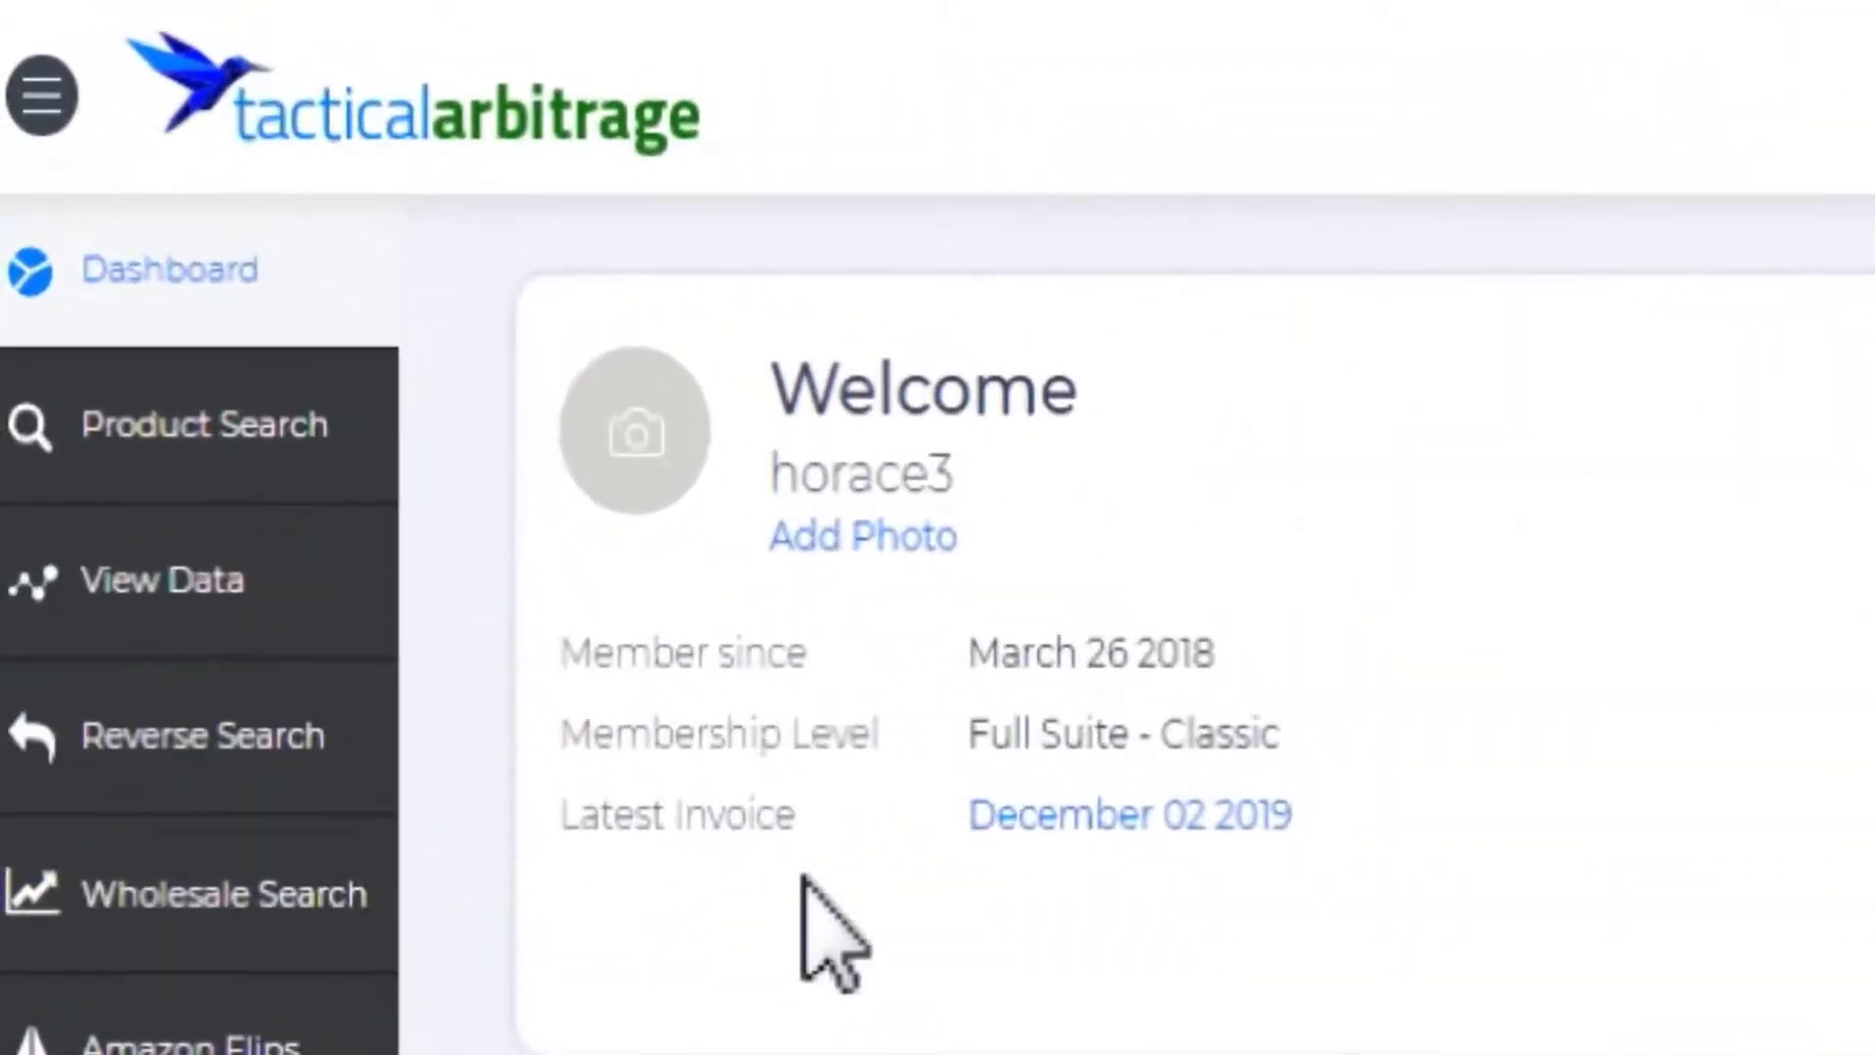
left_click(164, 742)
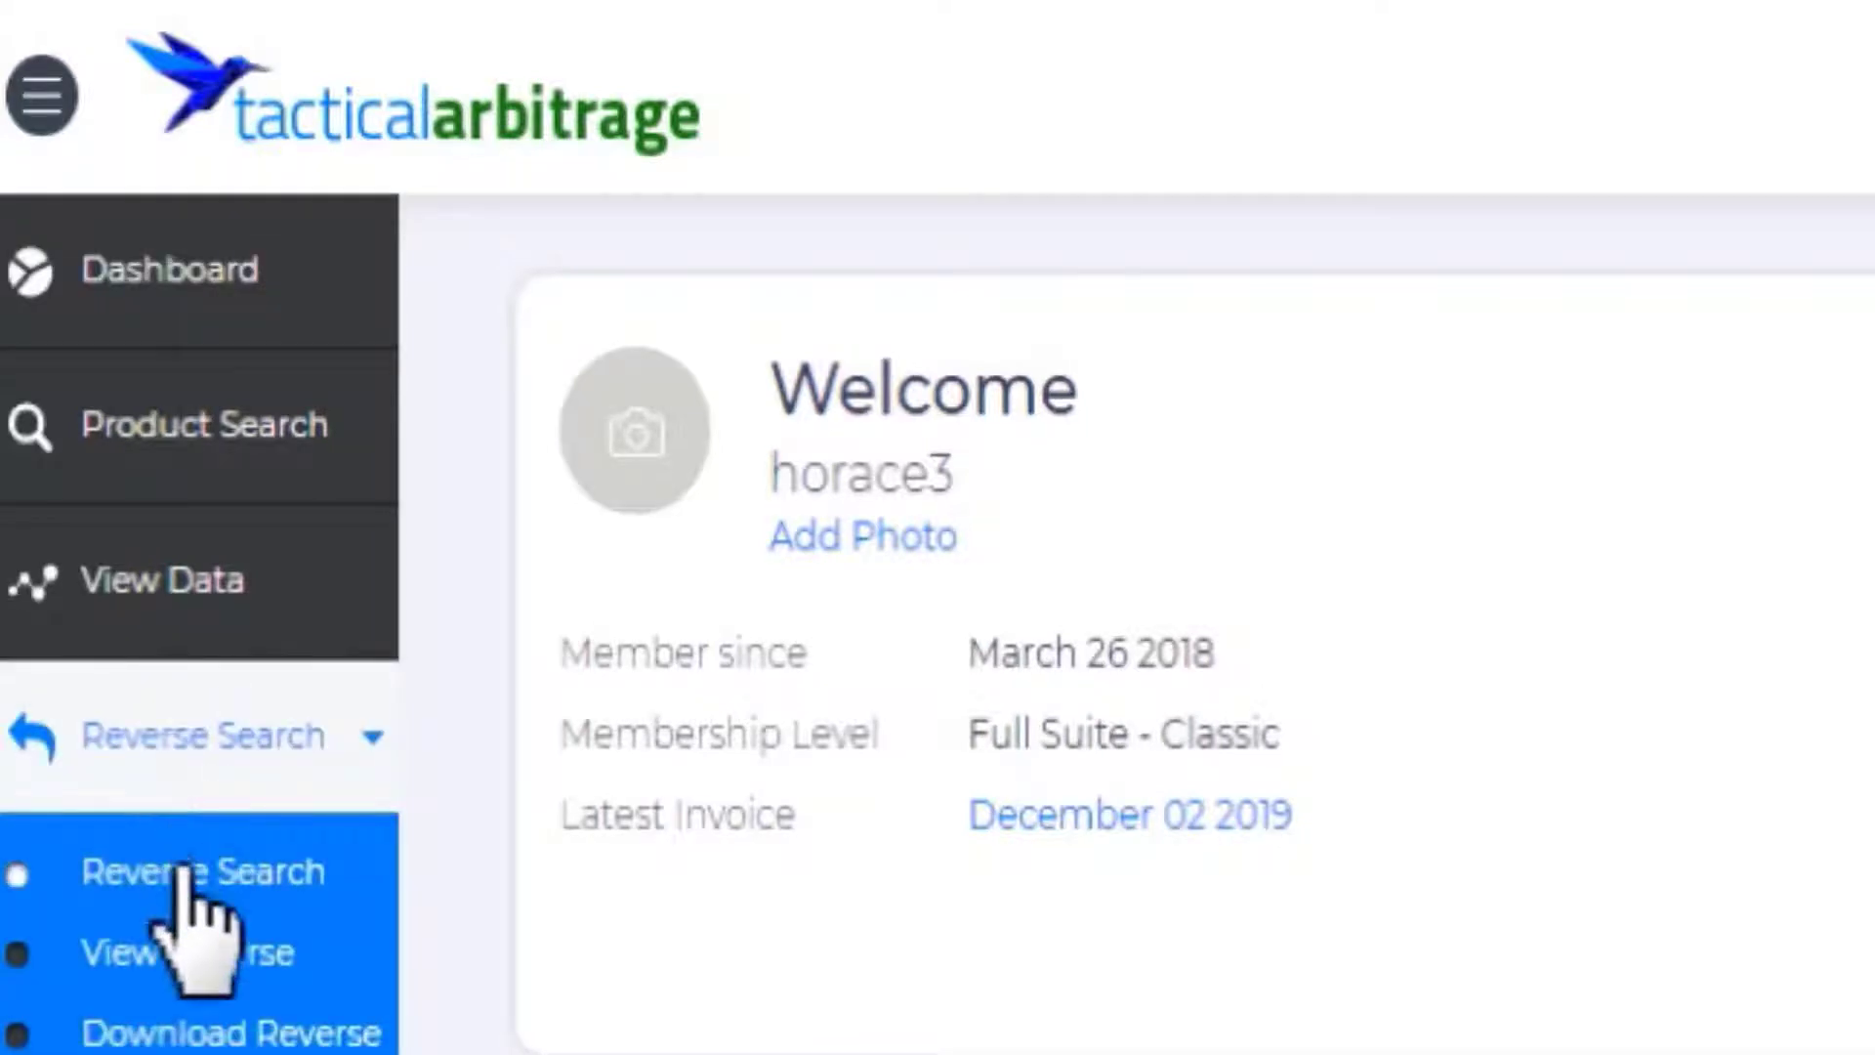
left_click(176, 861)
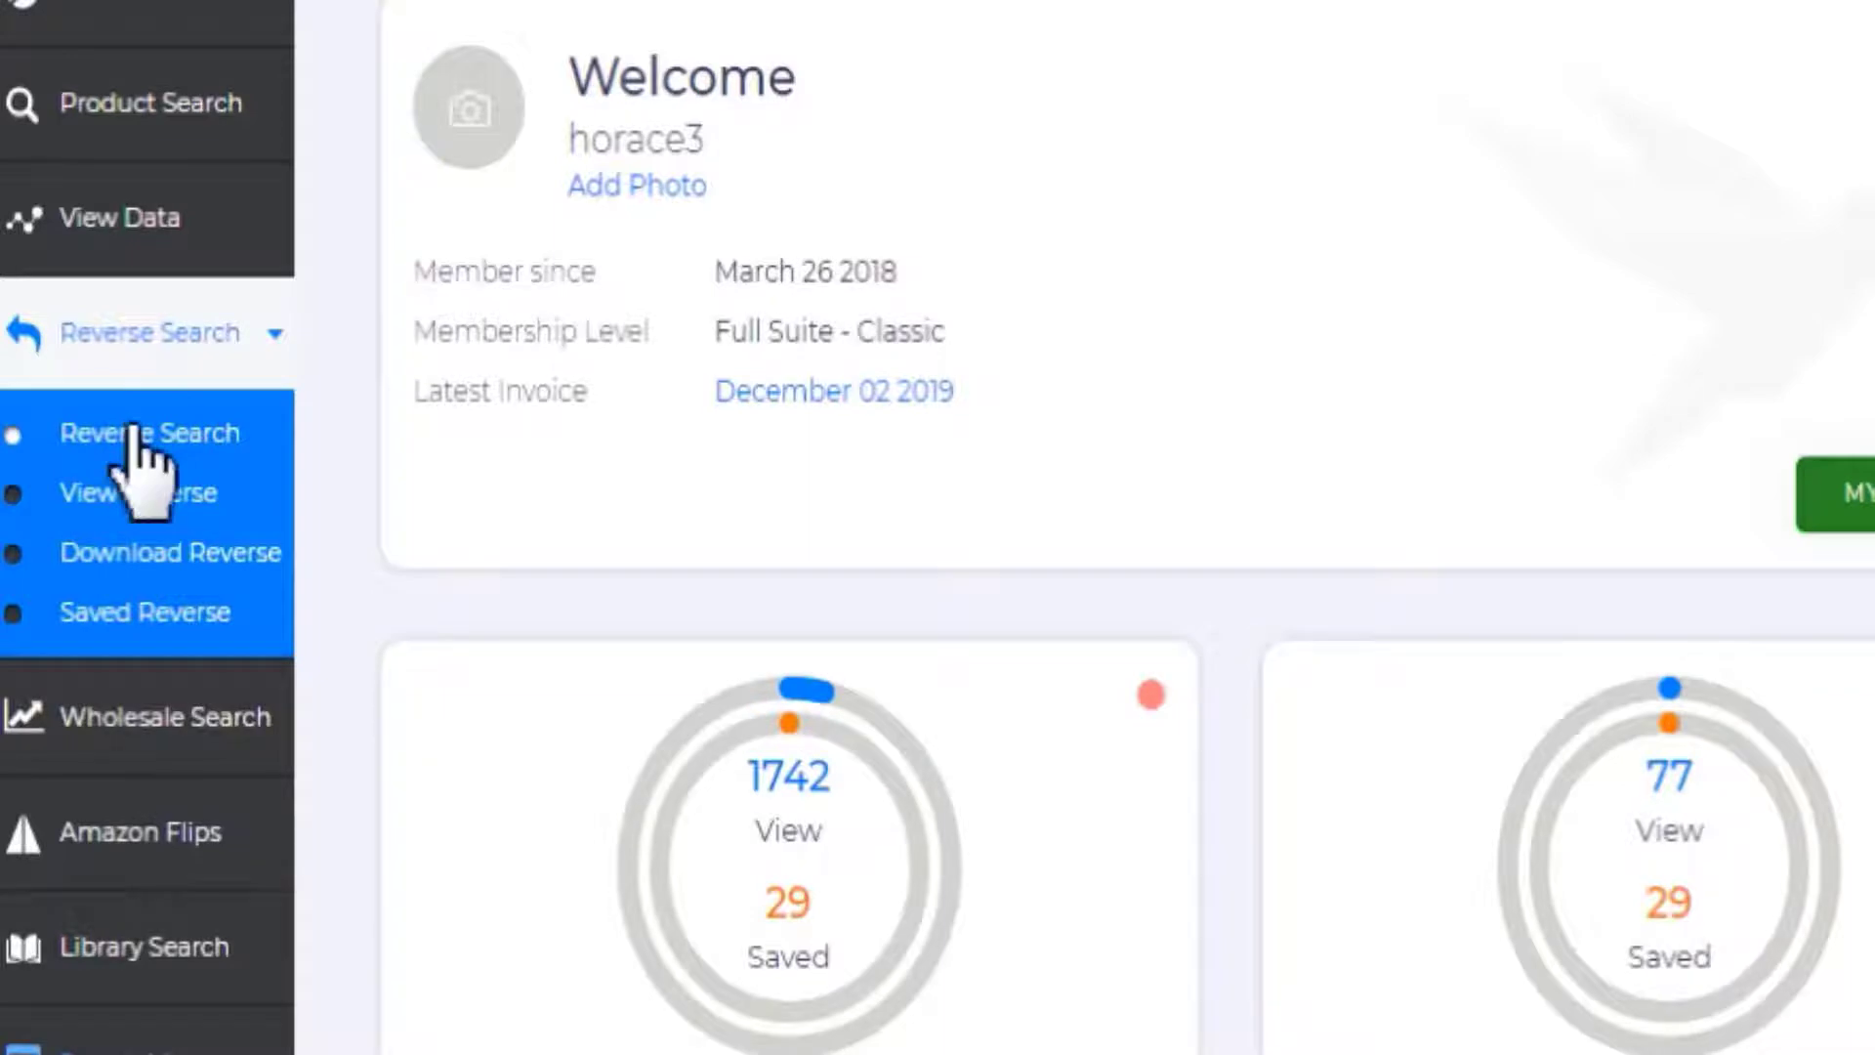
left_click(71, 433)
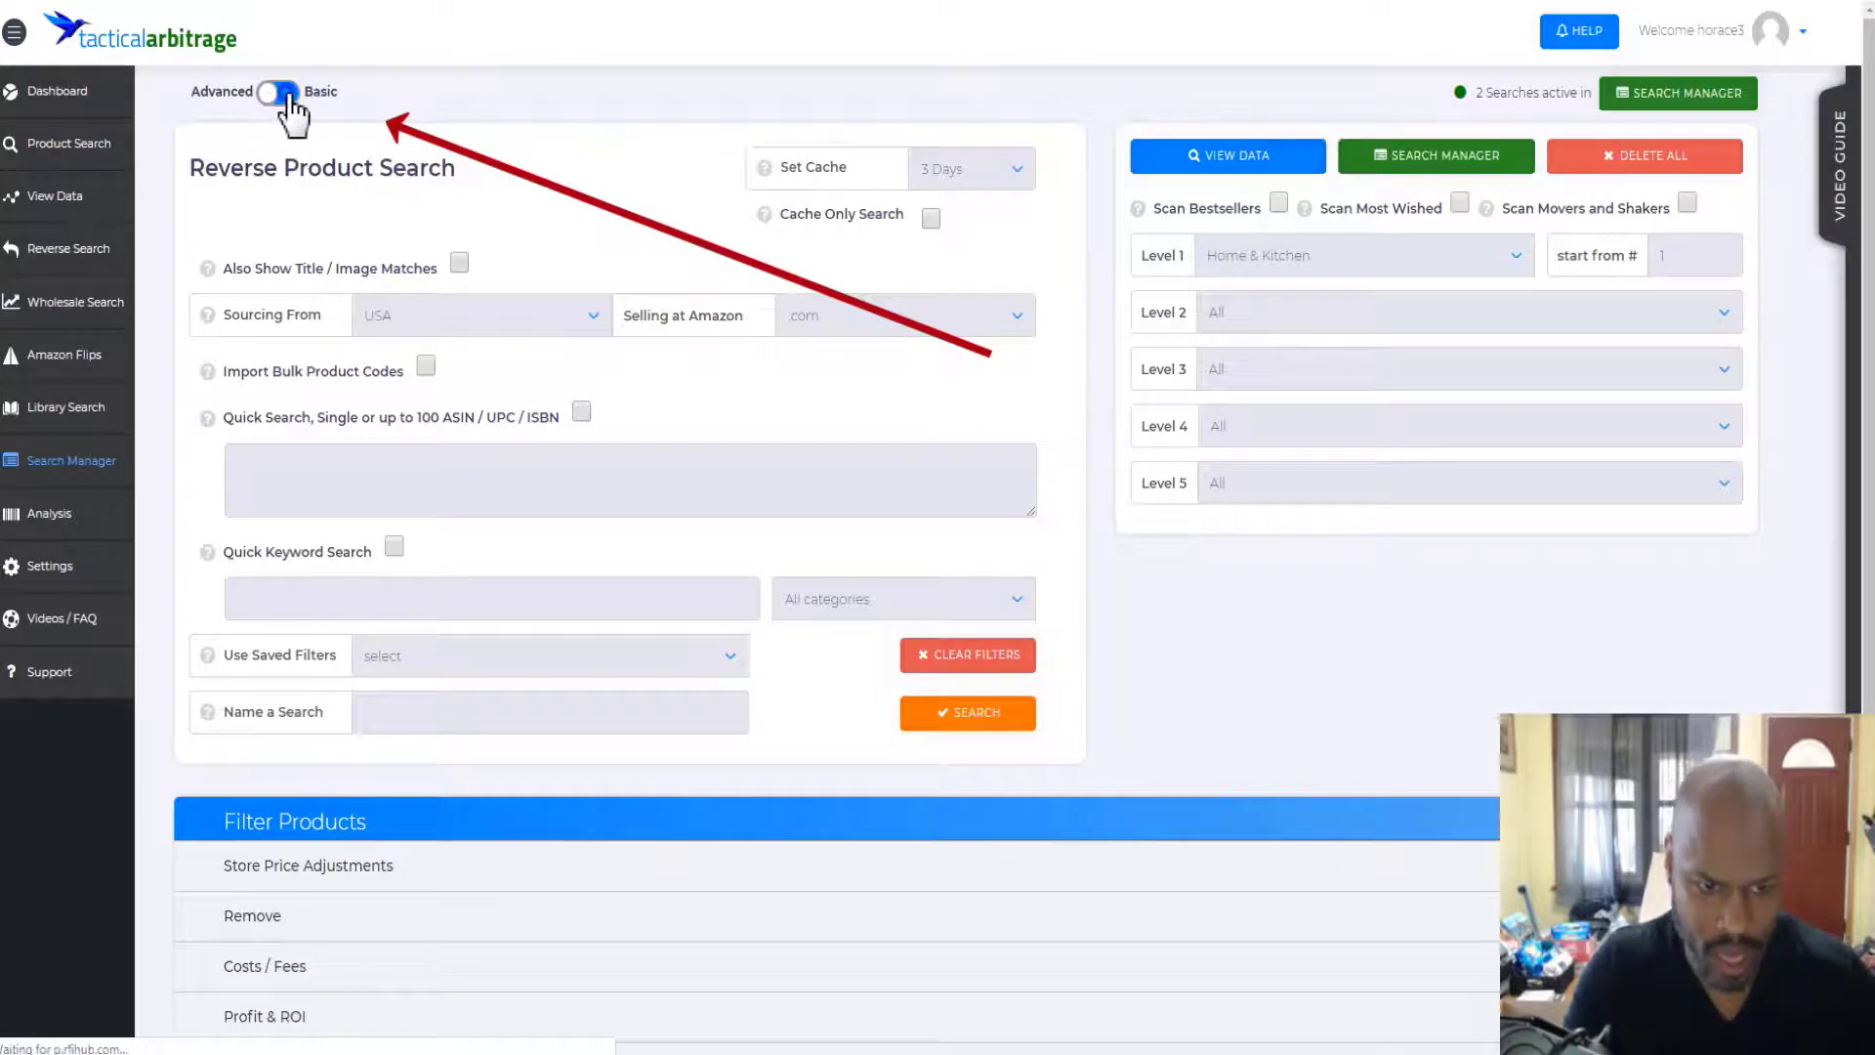
View the Basic version of the Reverse Search page, and return to the Advanced version
left_click(291, 102)
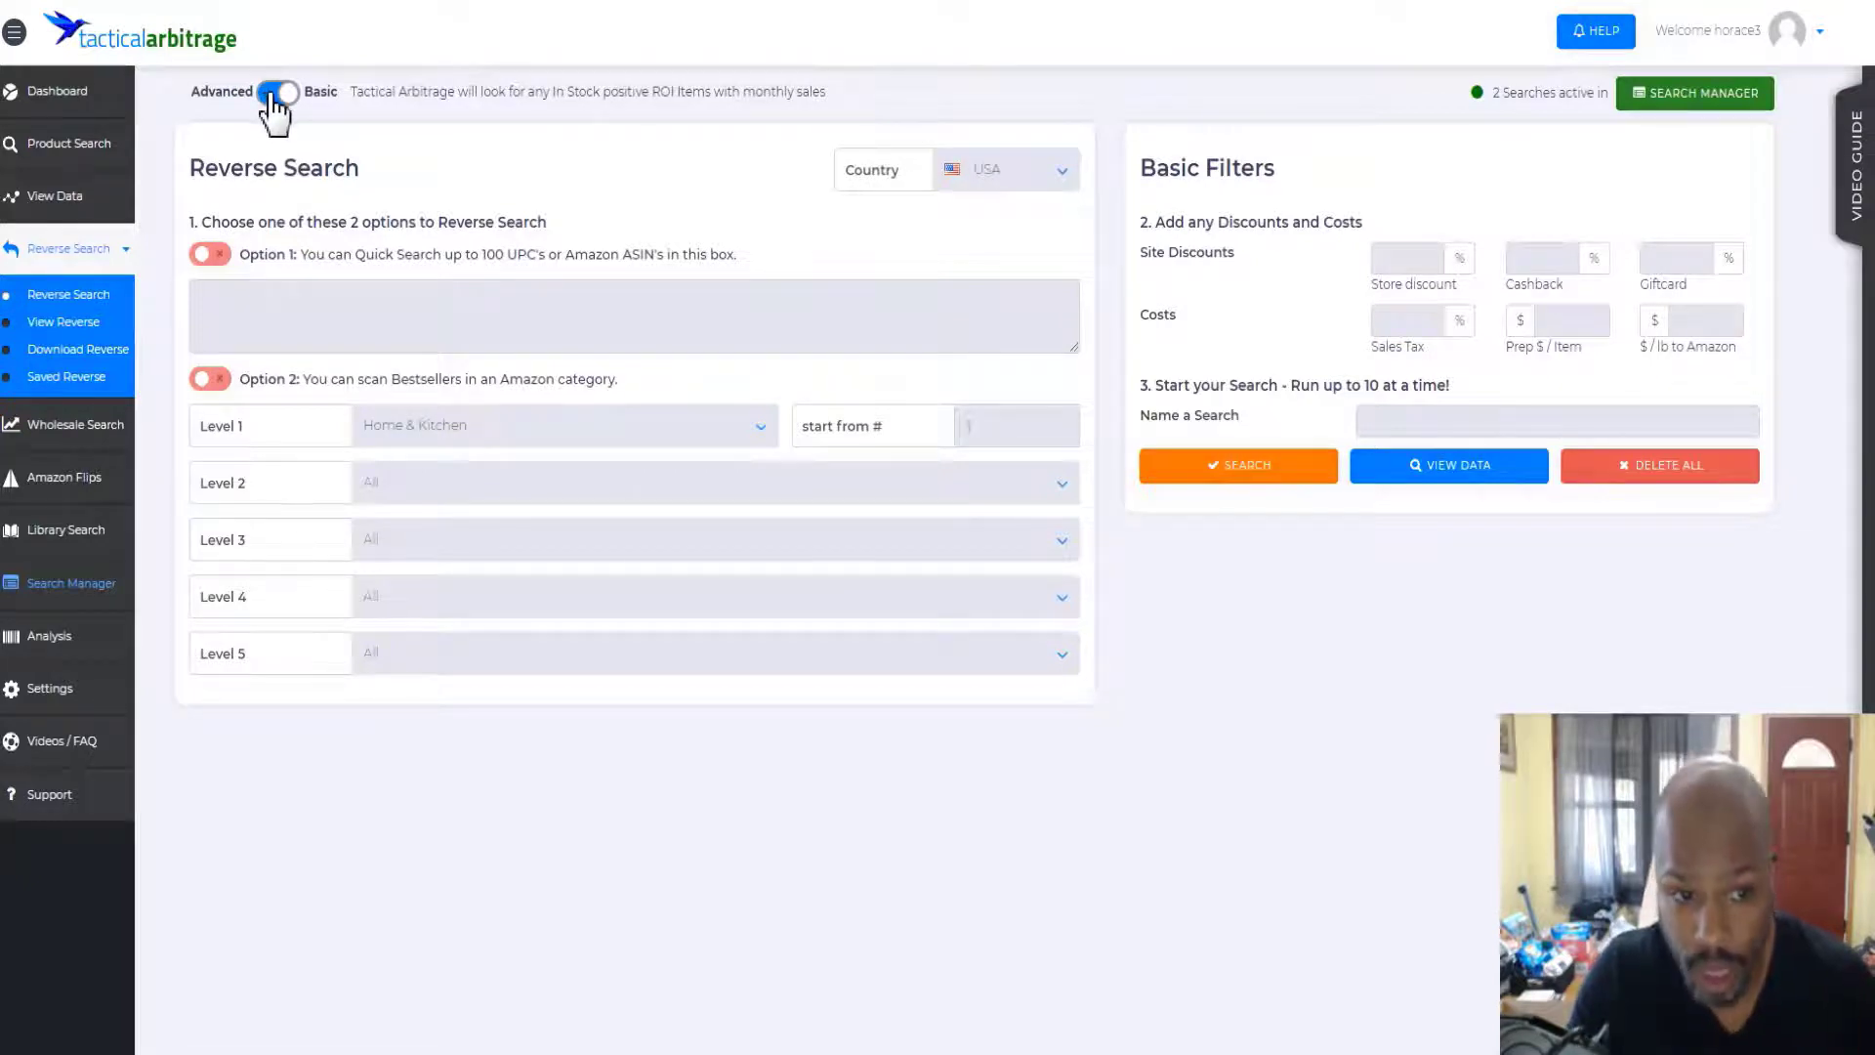
left_click(272, 95)
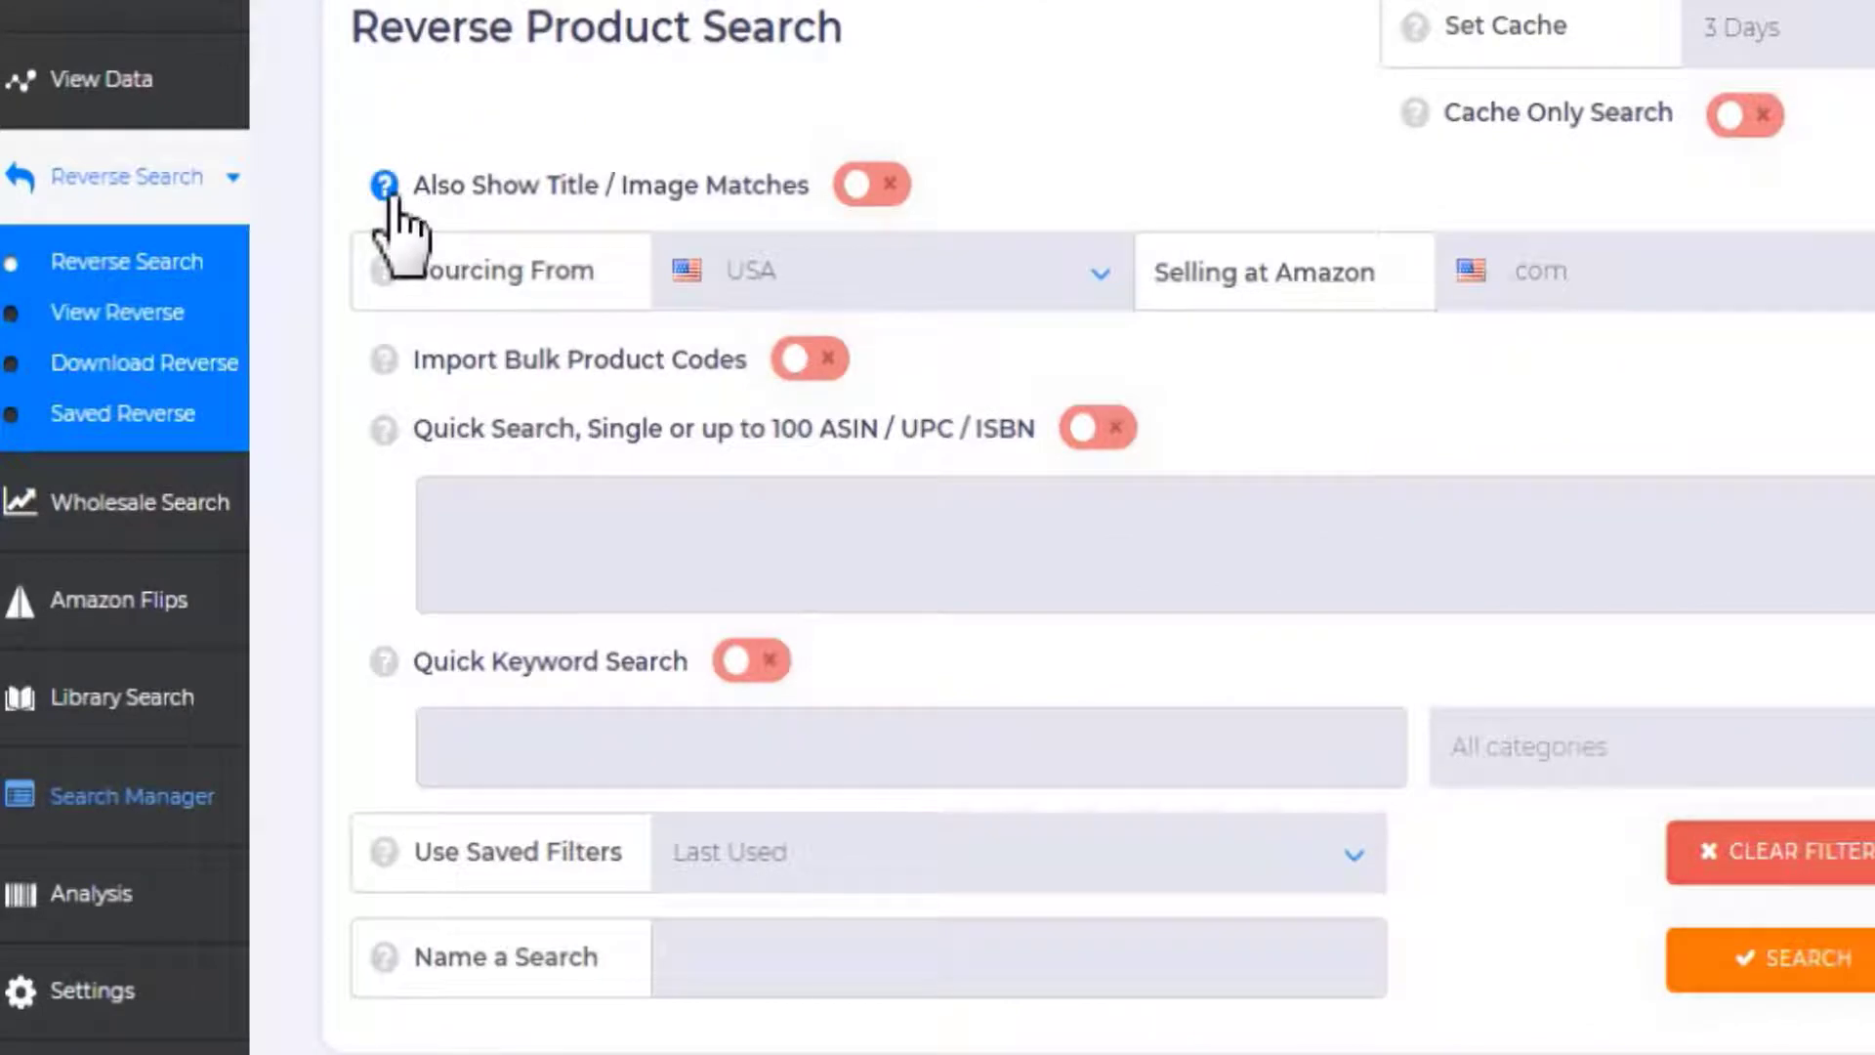
Read the help notes for Also Show Title / Image Matches, Set Cache and Quick Keyword Search
mouse_move(384, 186)
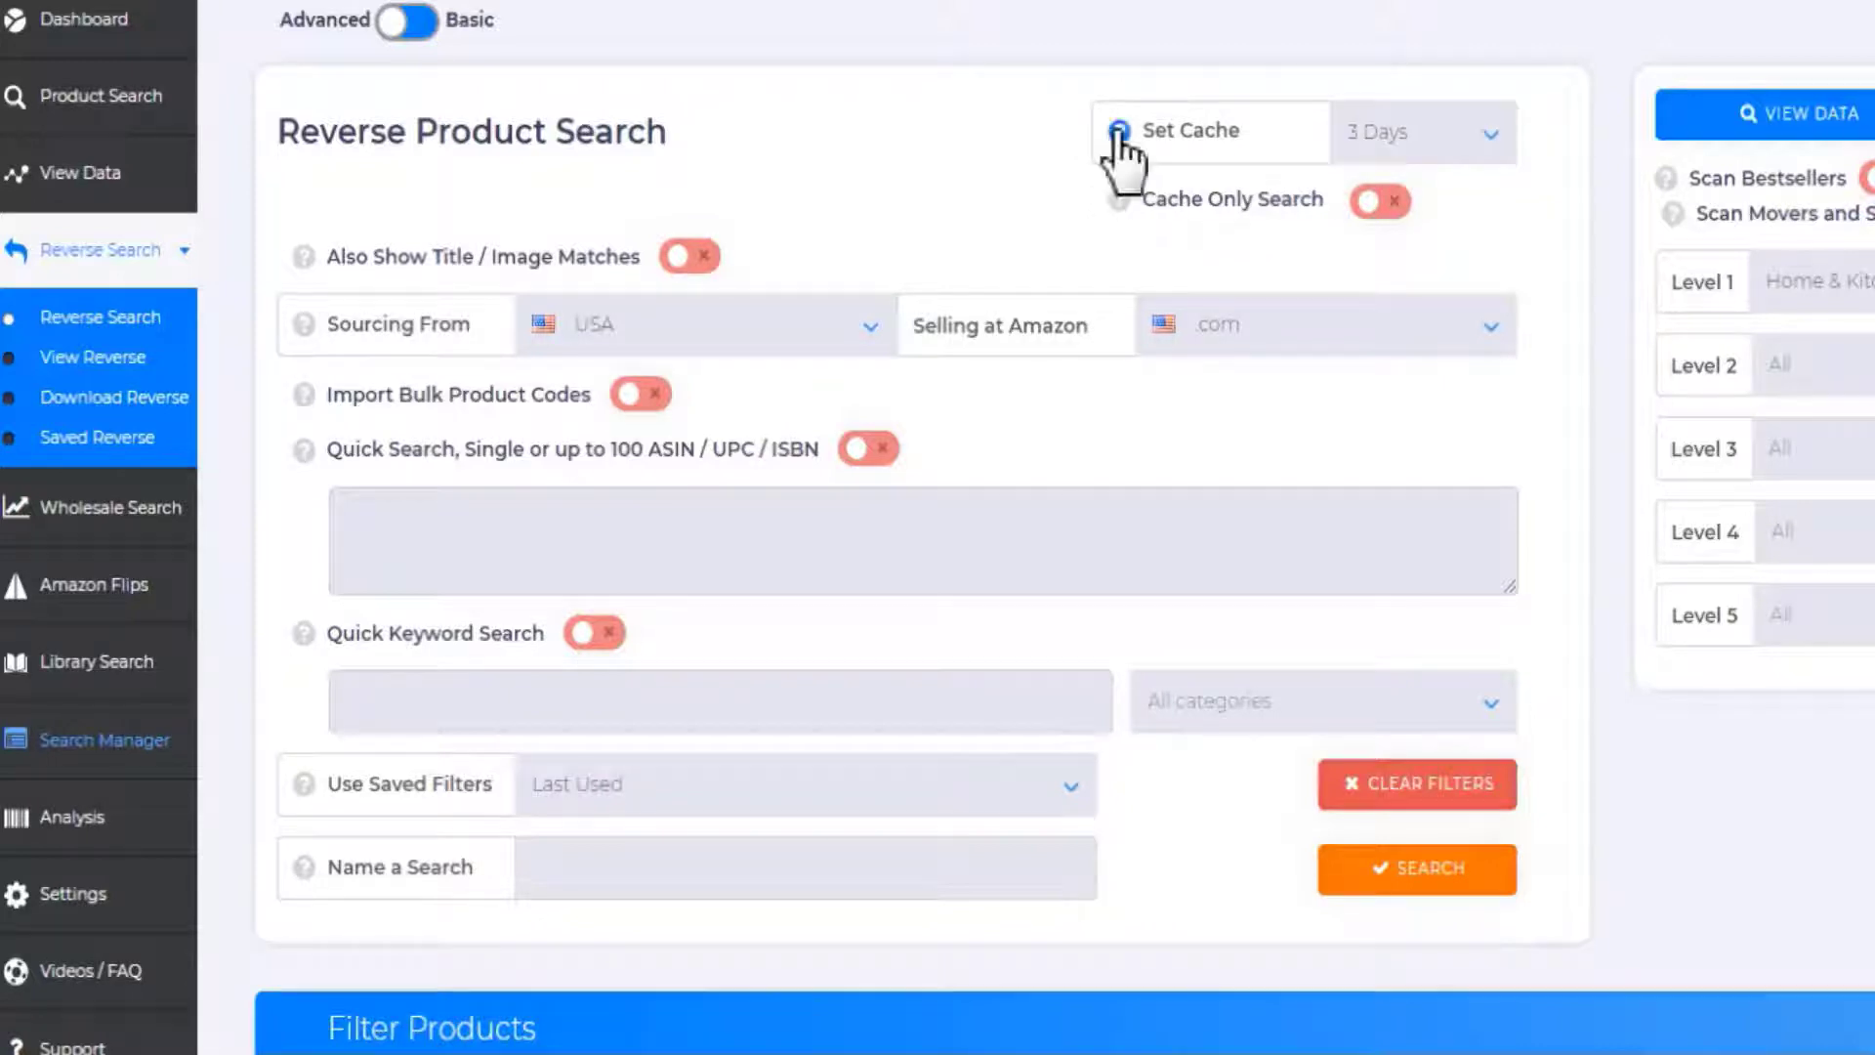
mouse_move(1120, 129)
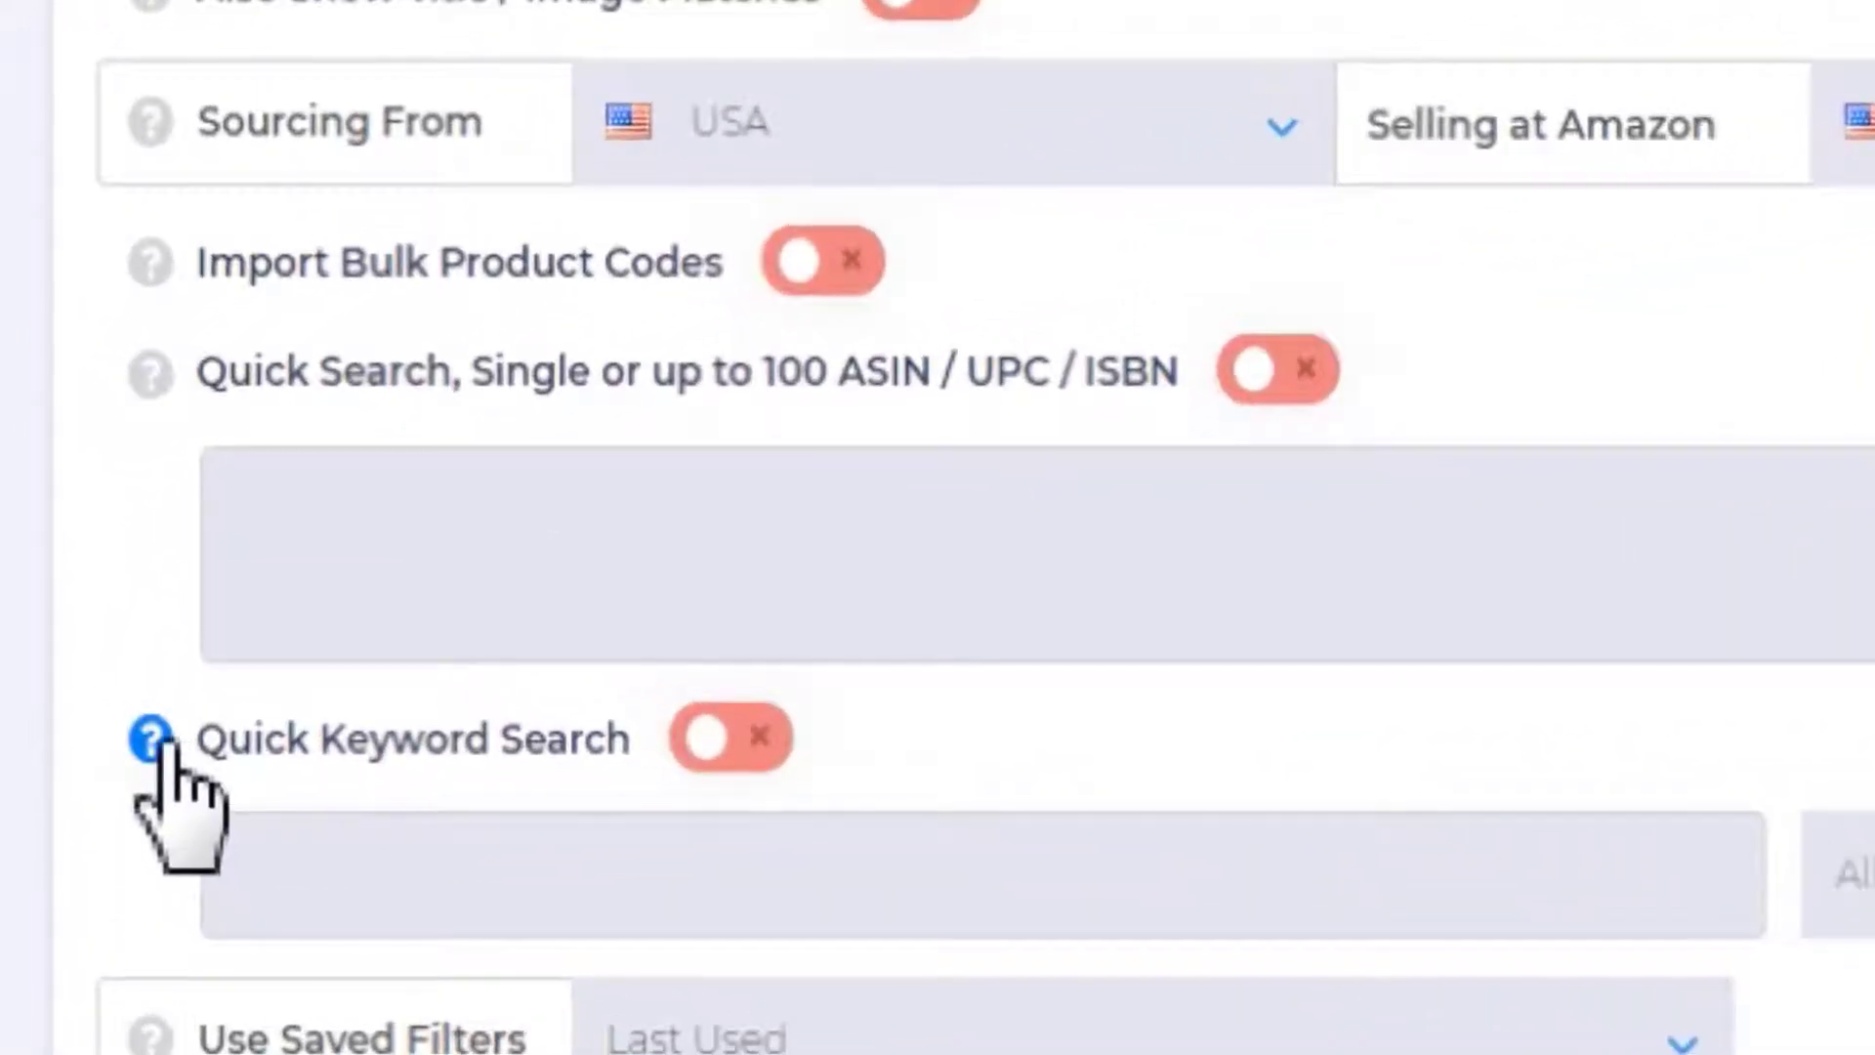
left_click(94, 662)
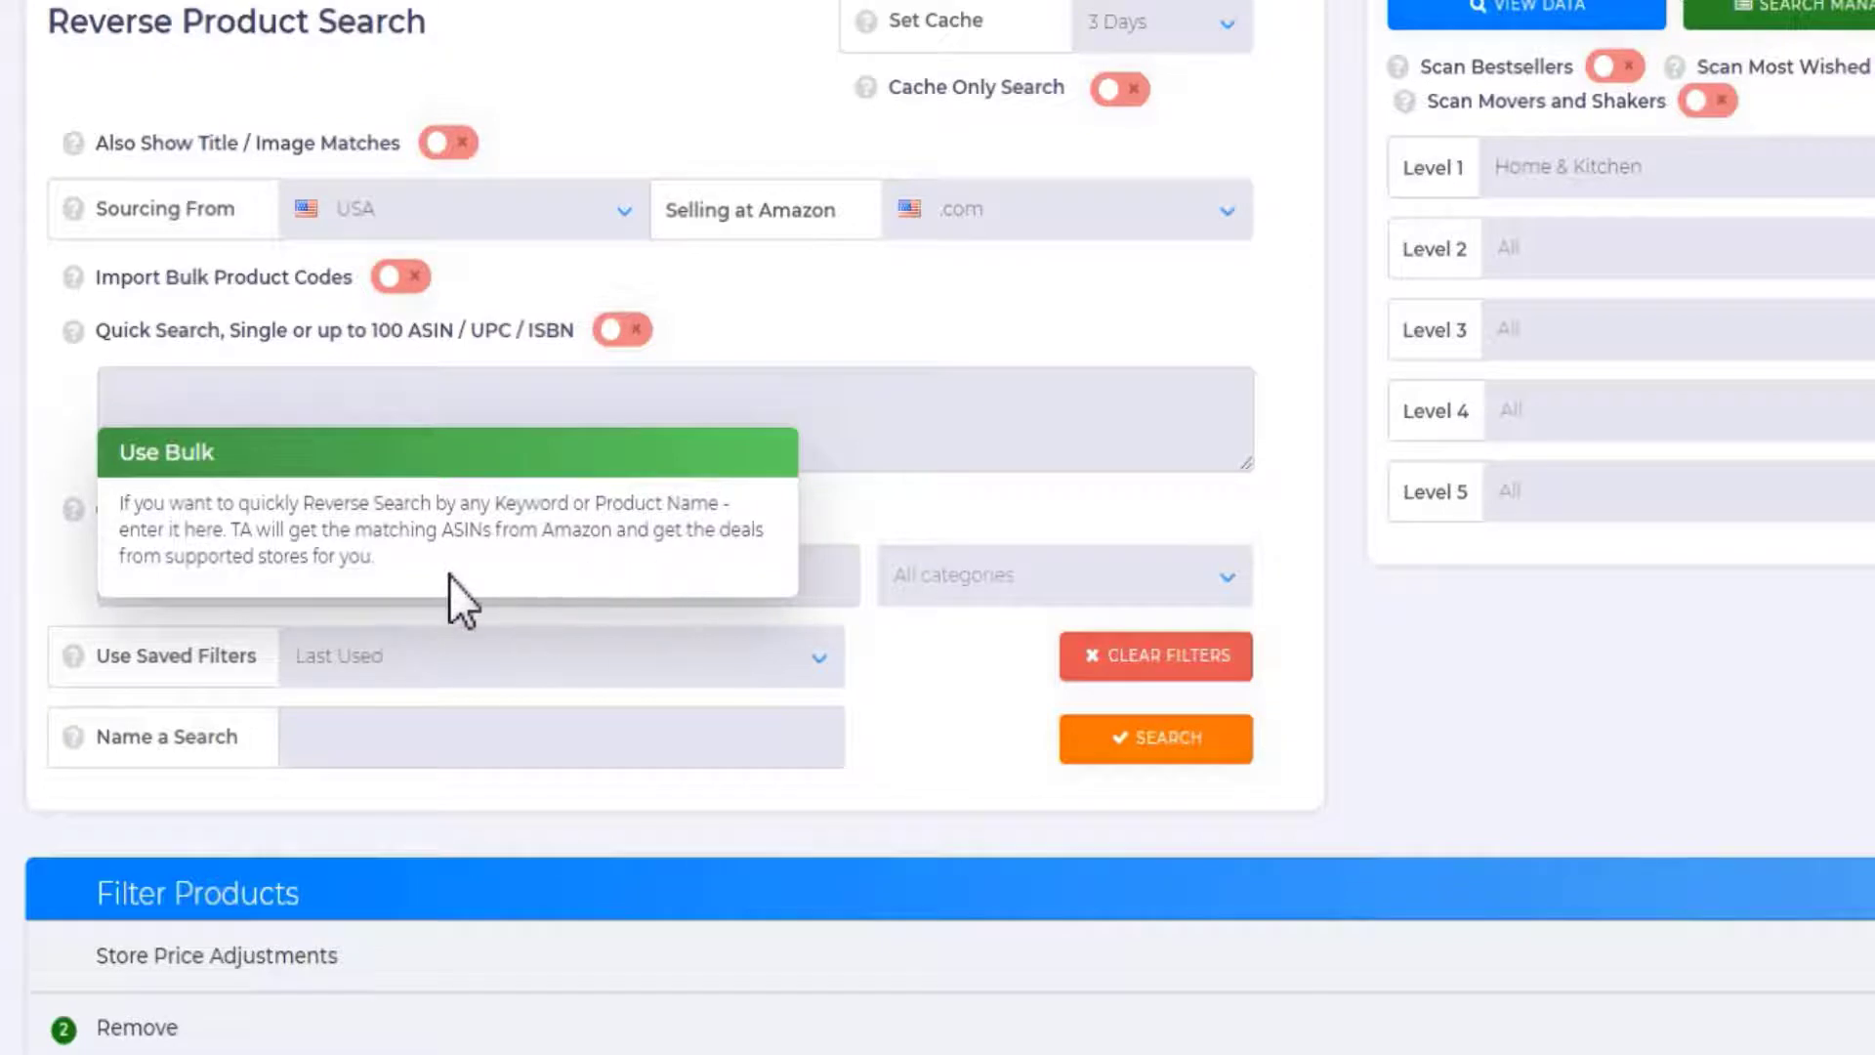
left_click(967, 395)
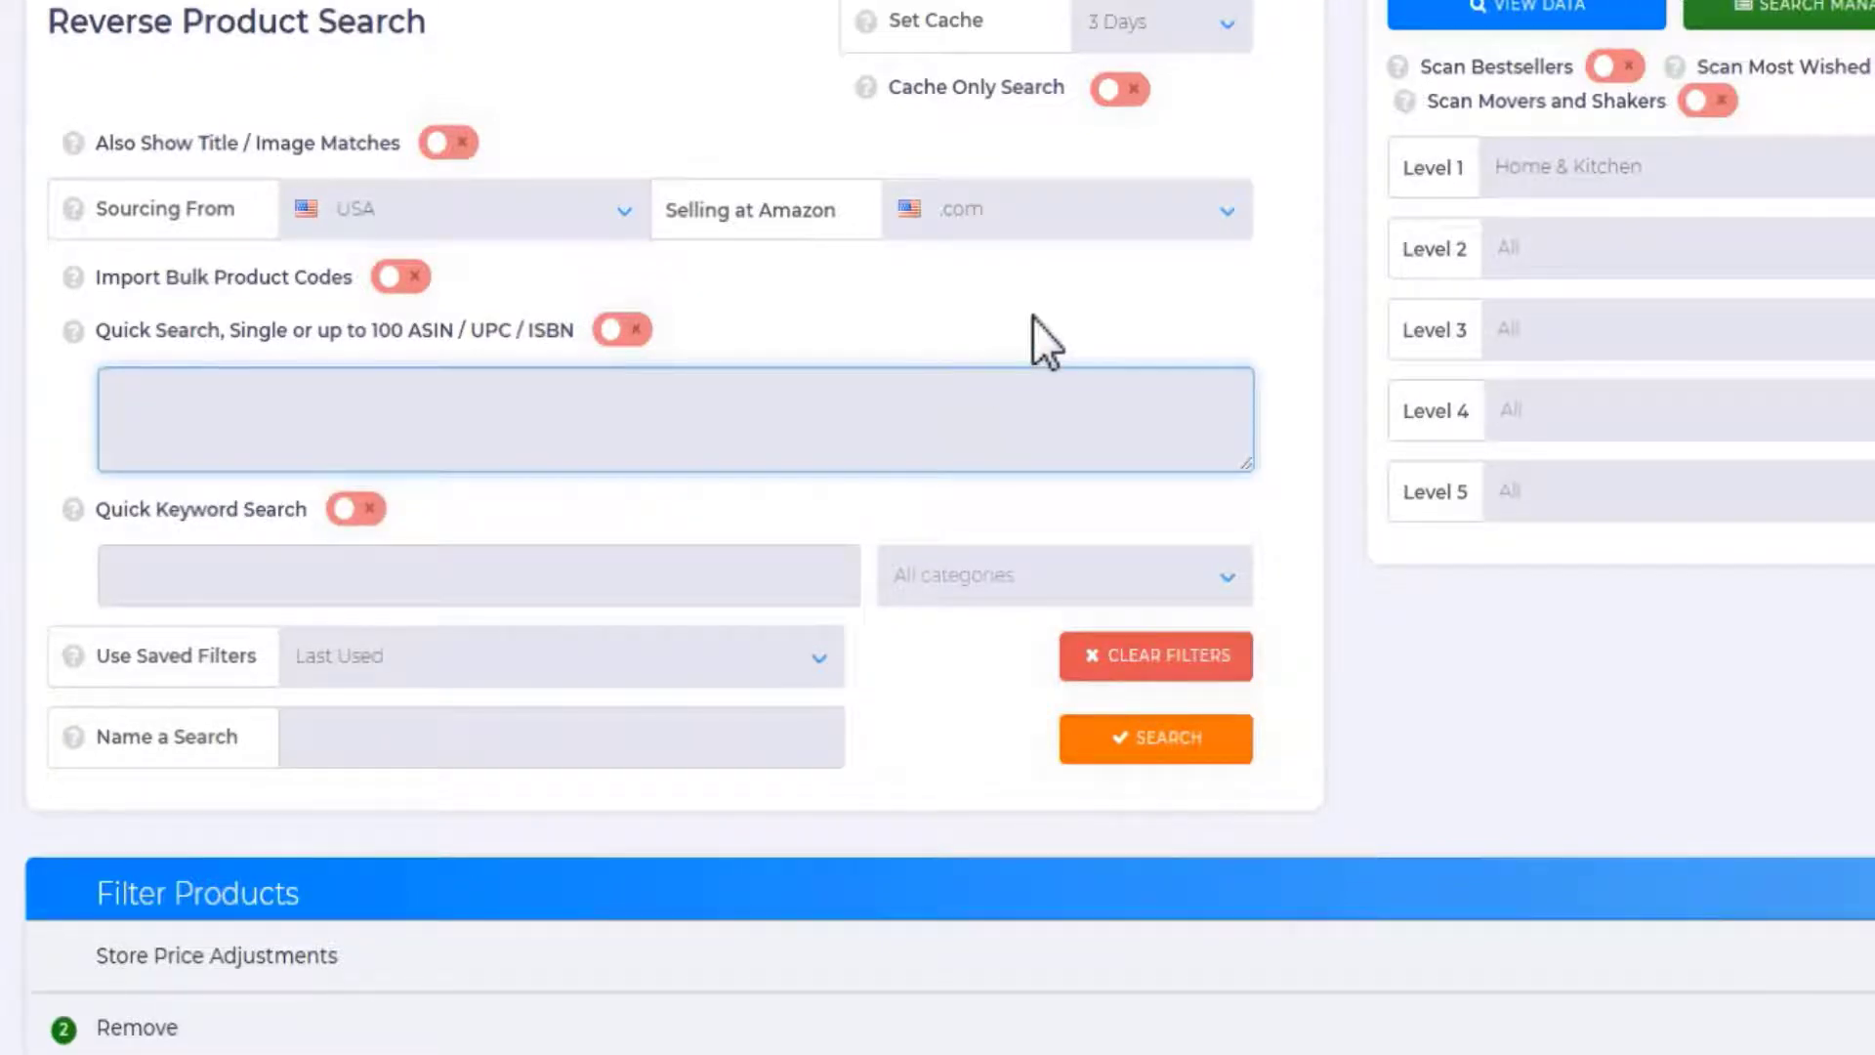
scroll(821, 614, "down", 1)
scroll(827, 547, "up", 1)
Set the Level 1 category to Toys & Games with Scan Bestsellers switched on
left_click(1289, 438)
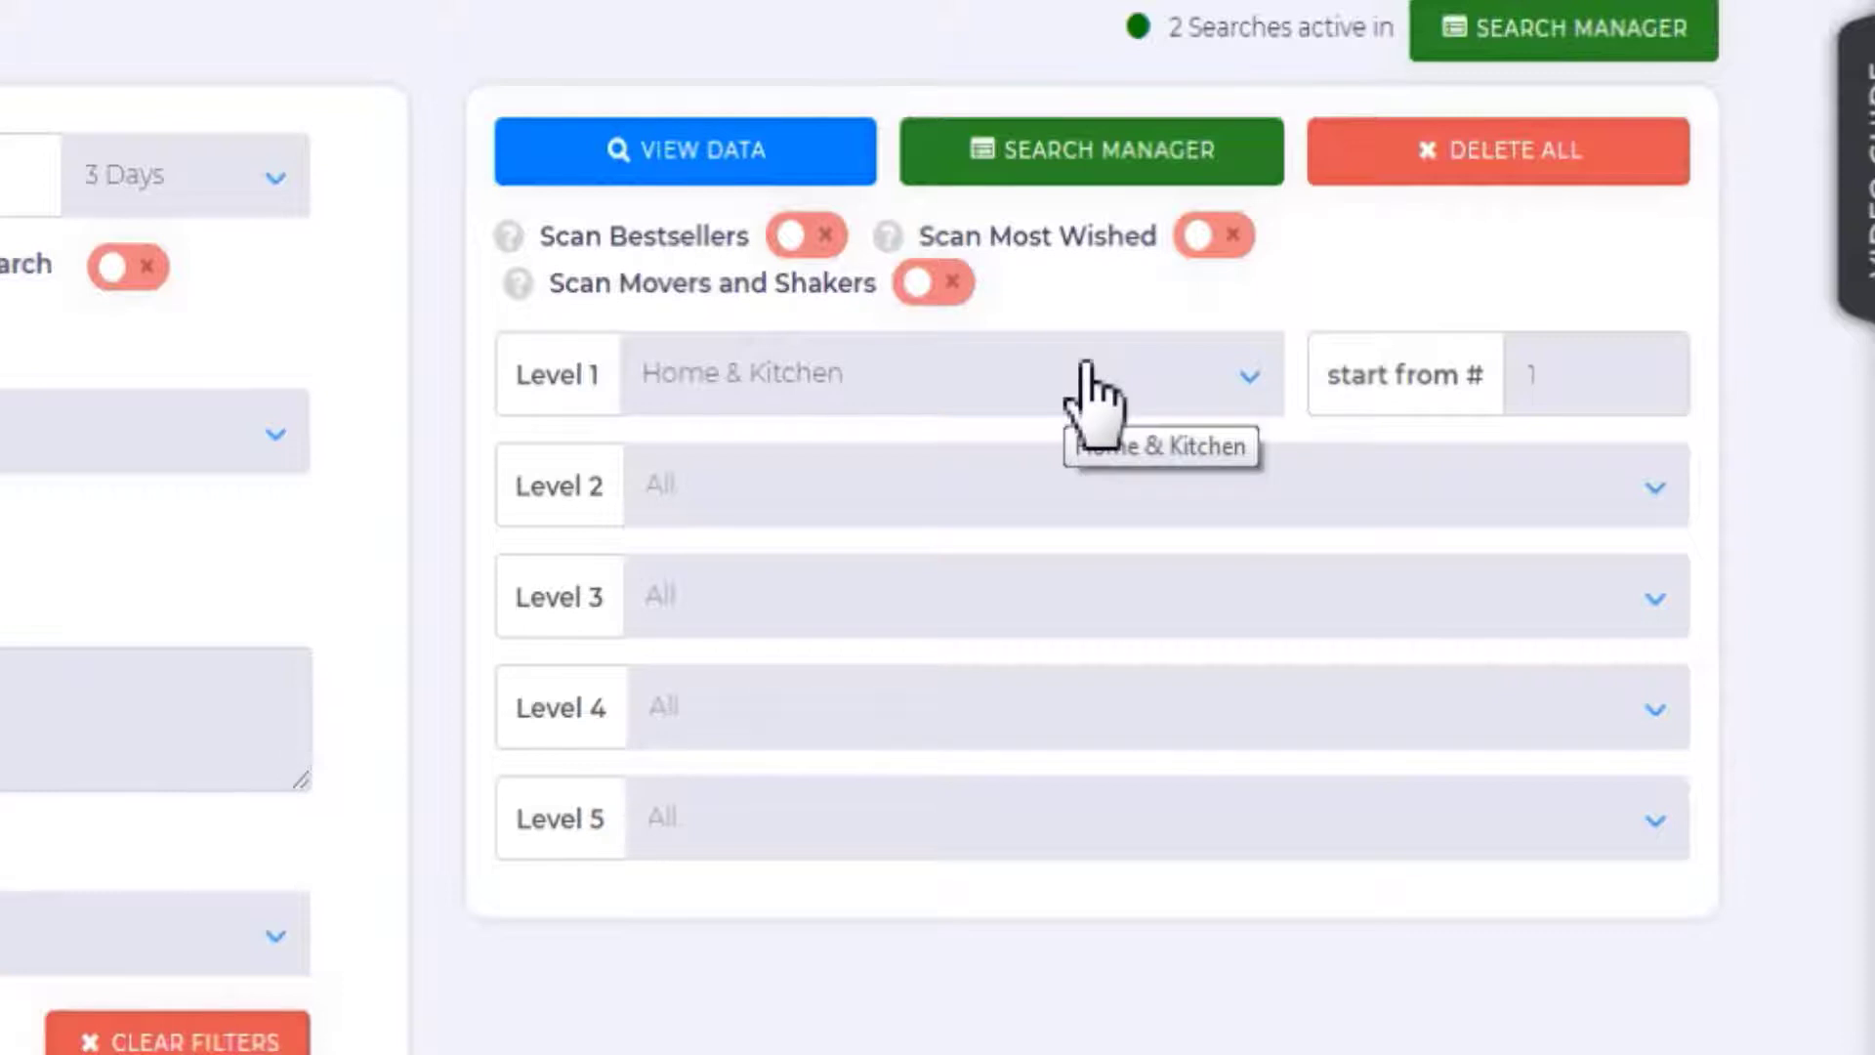
left_click(1082, 366)
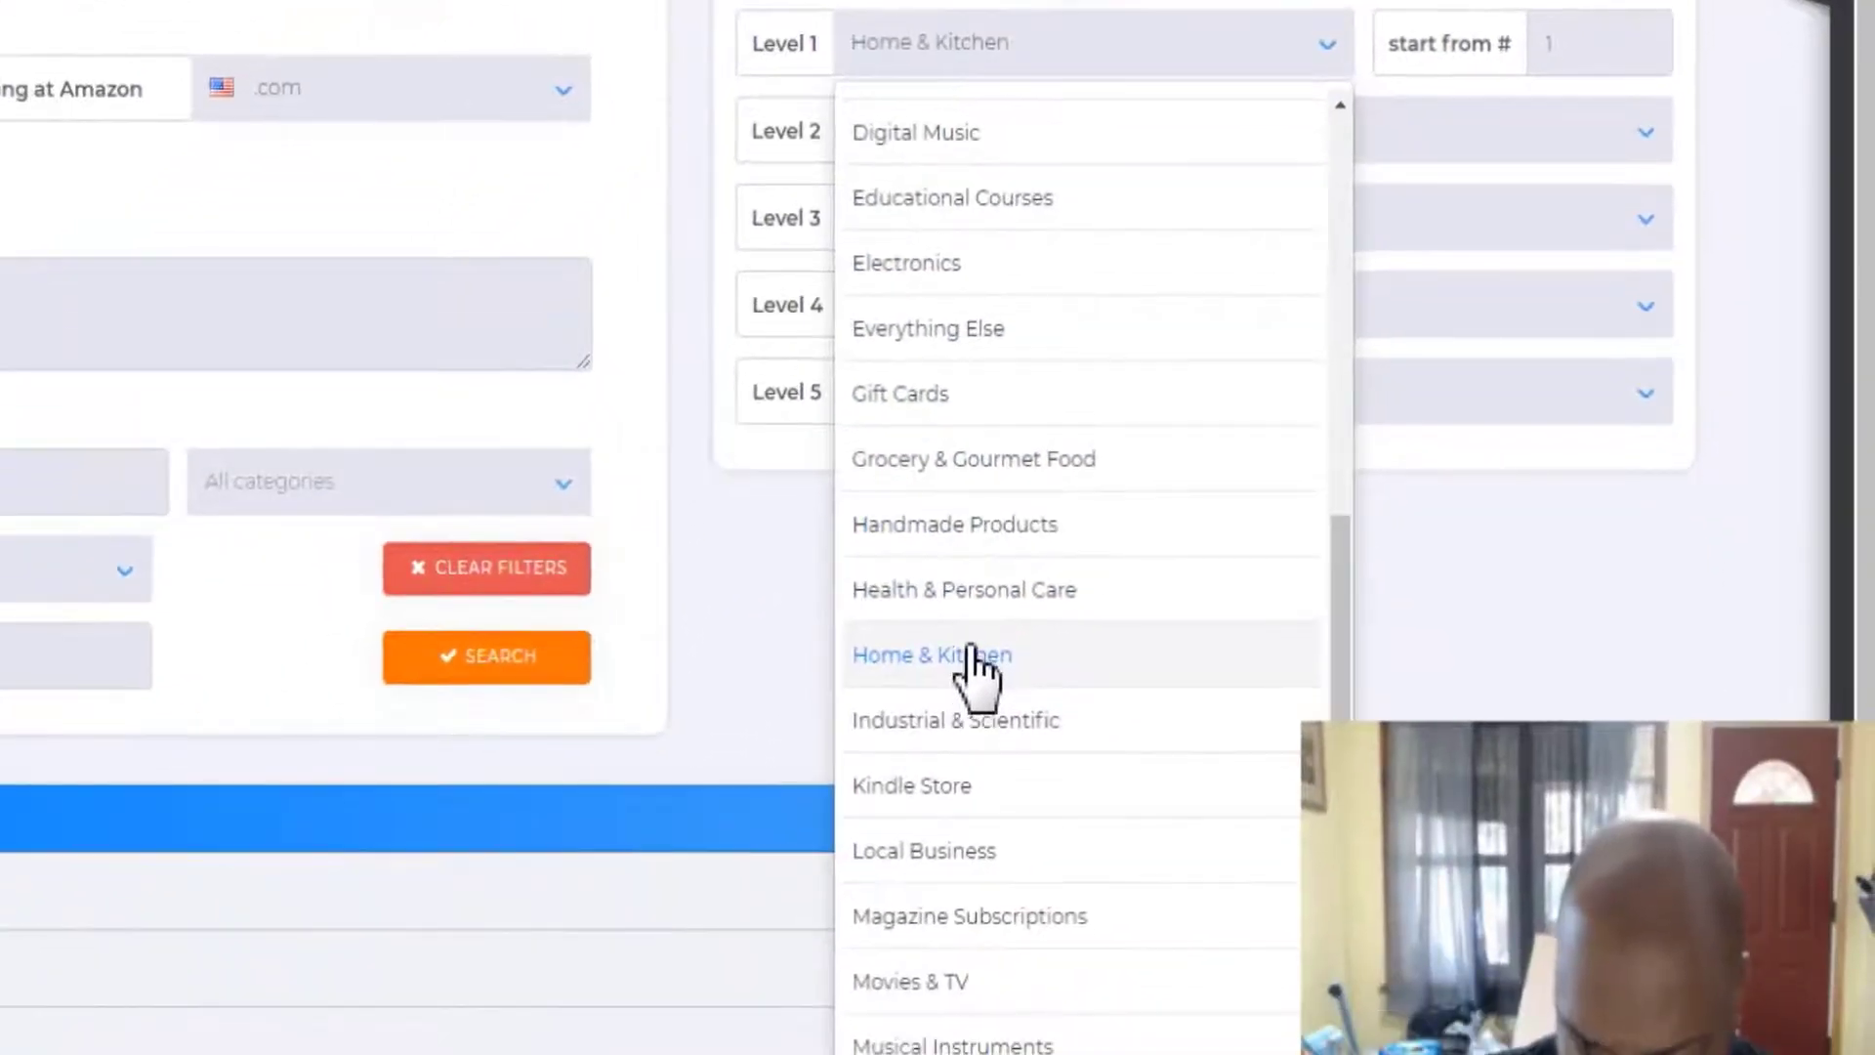
scroll(976, 665, "down", 3)
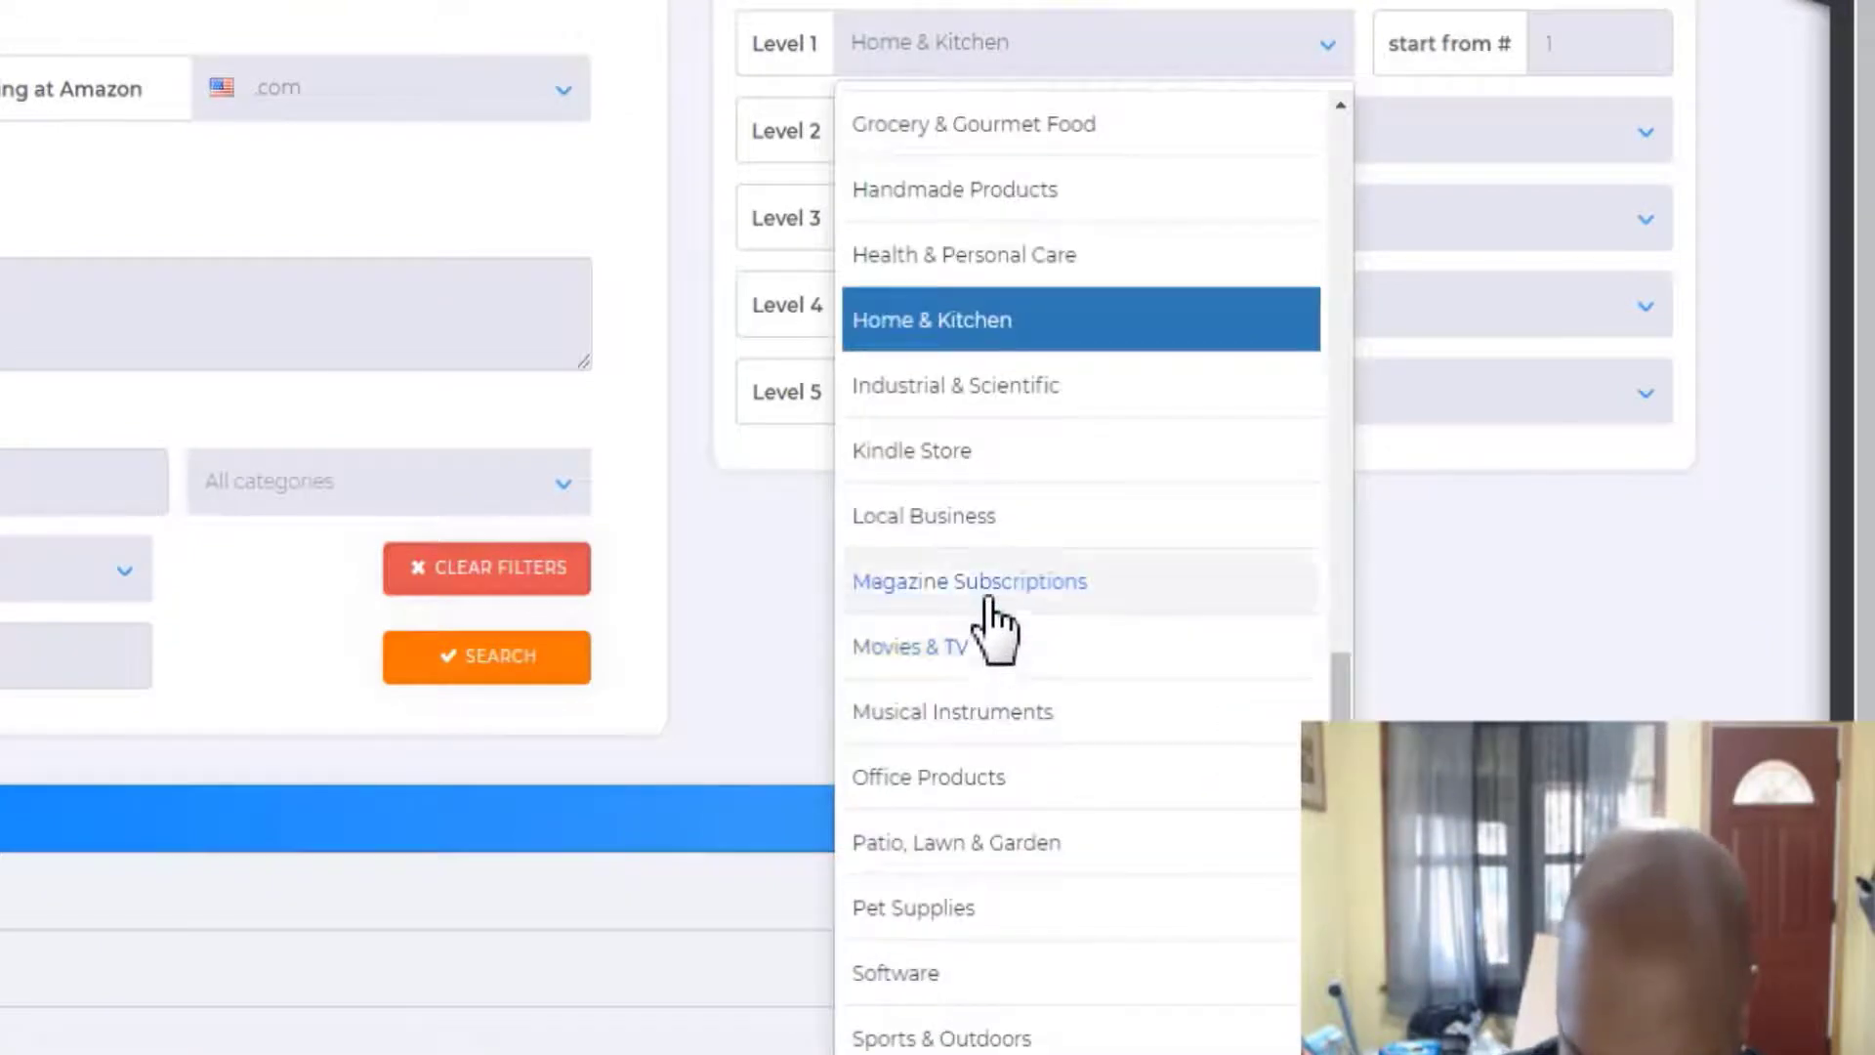
scroll(992, 628, "down", 2)
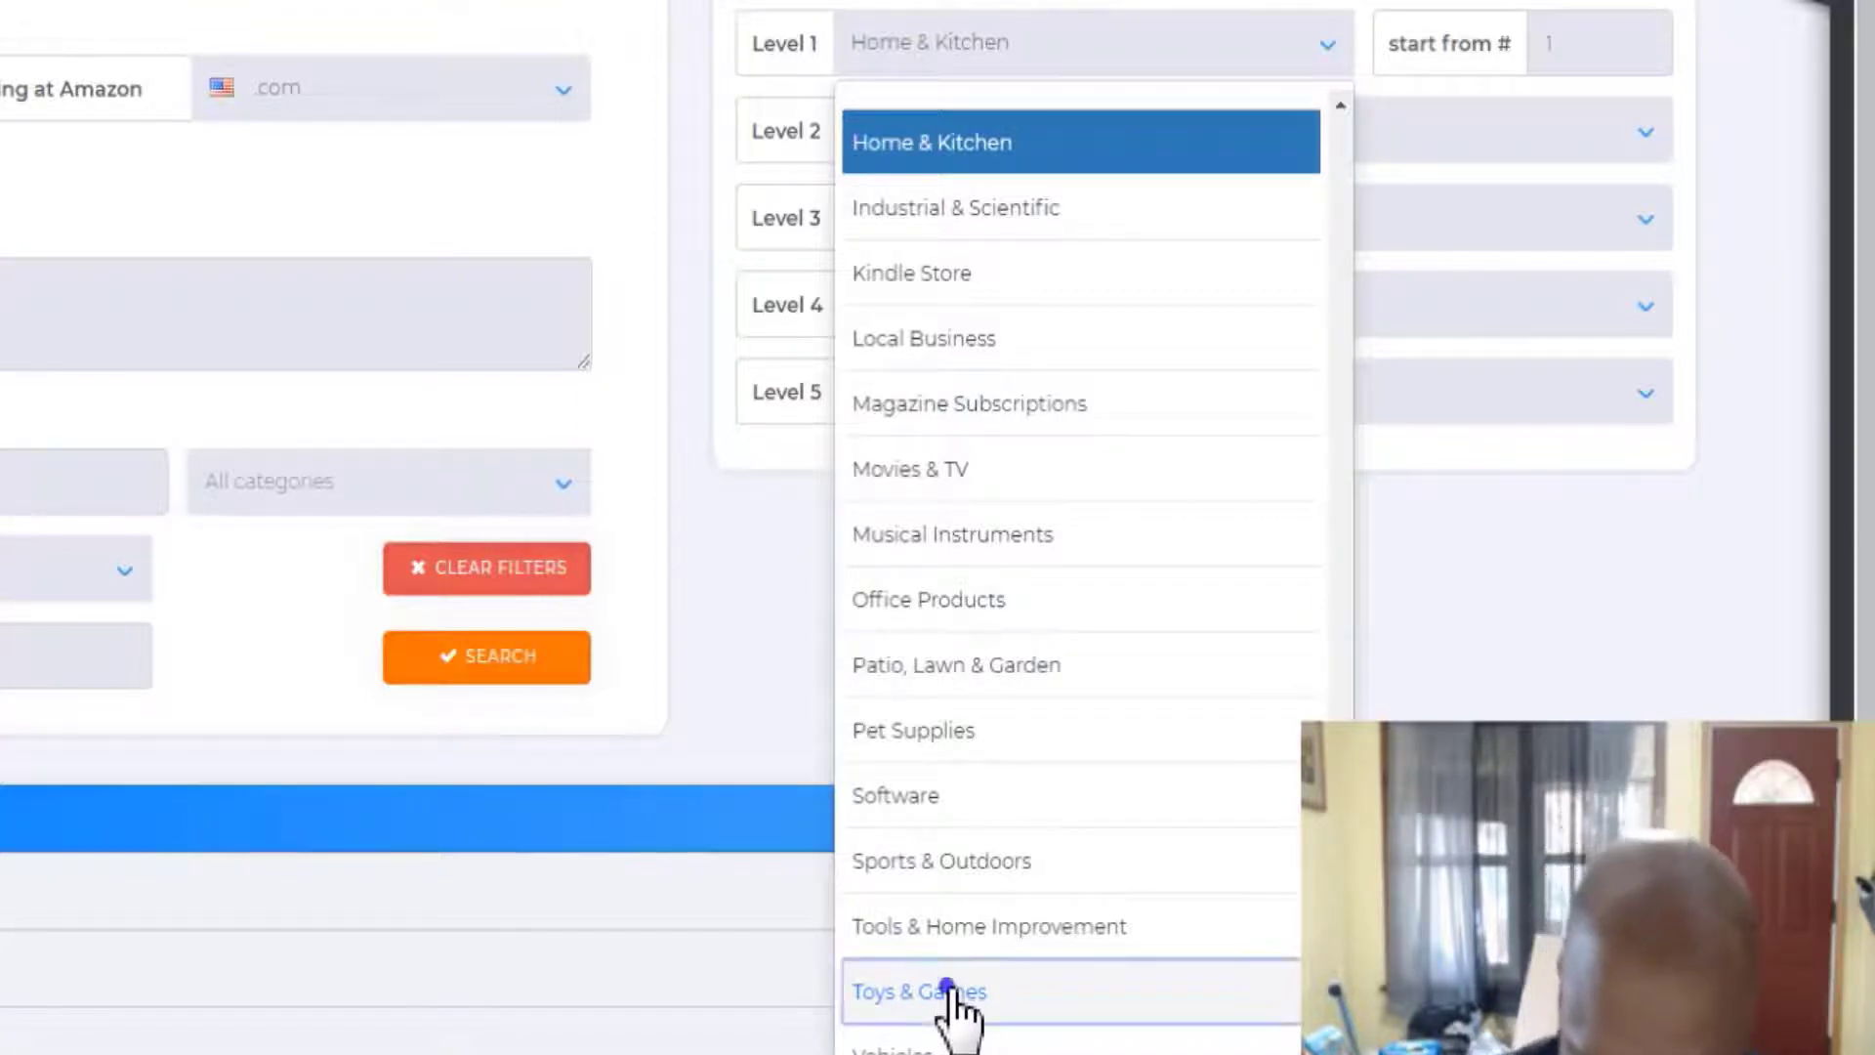
left_click(994, 1006)
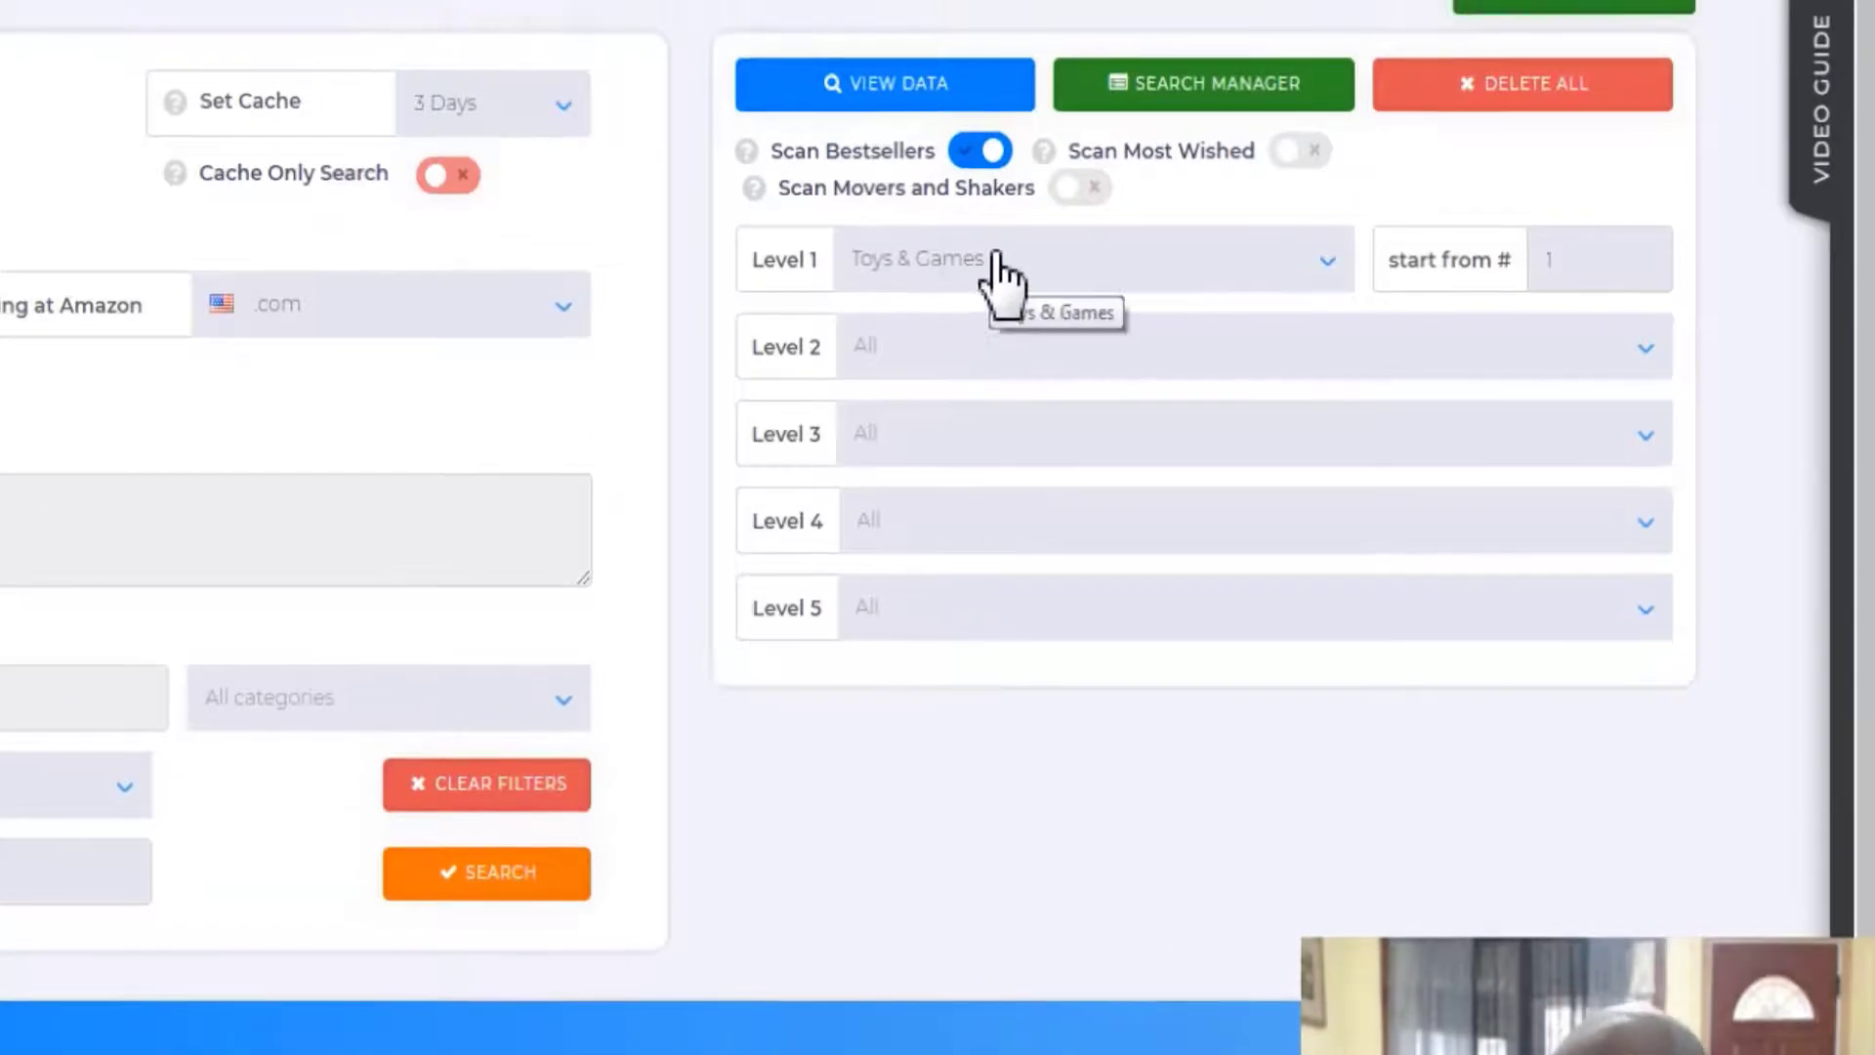
left_click(972, 152)
left_click(972, 153)
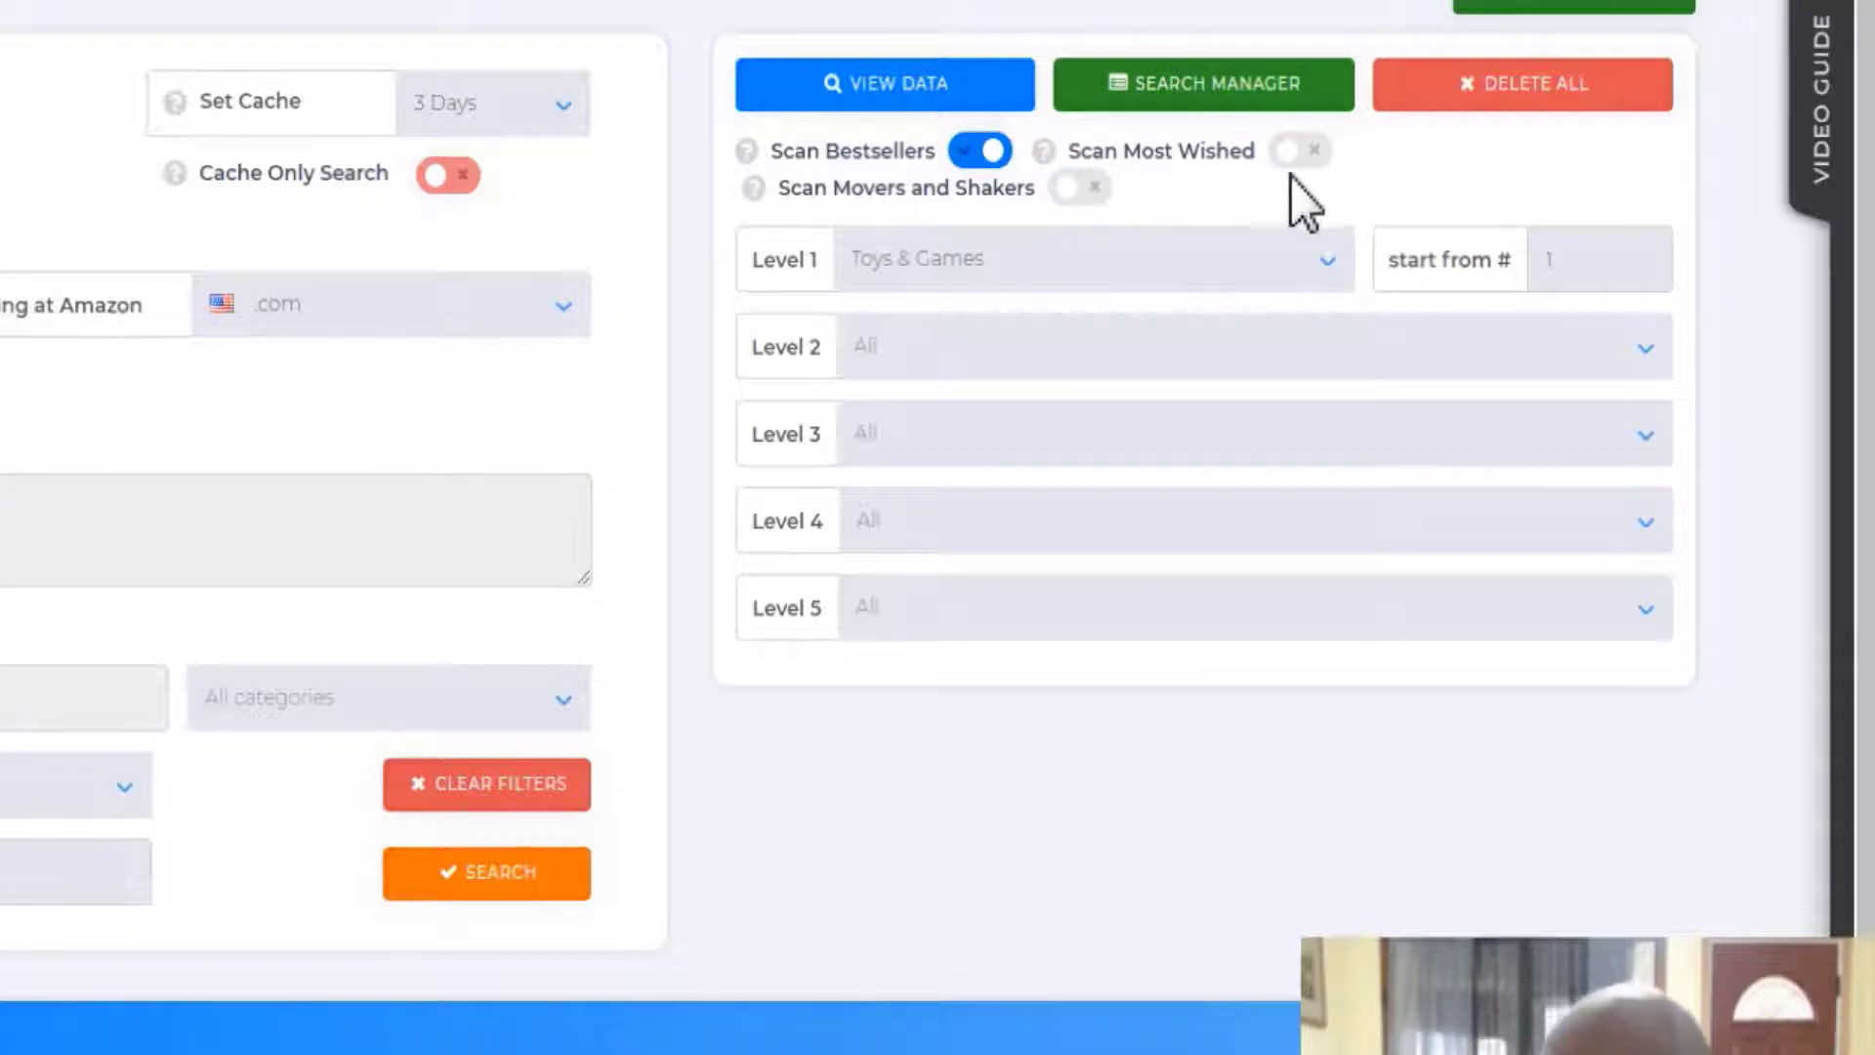
left_click(1045, 154)
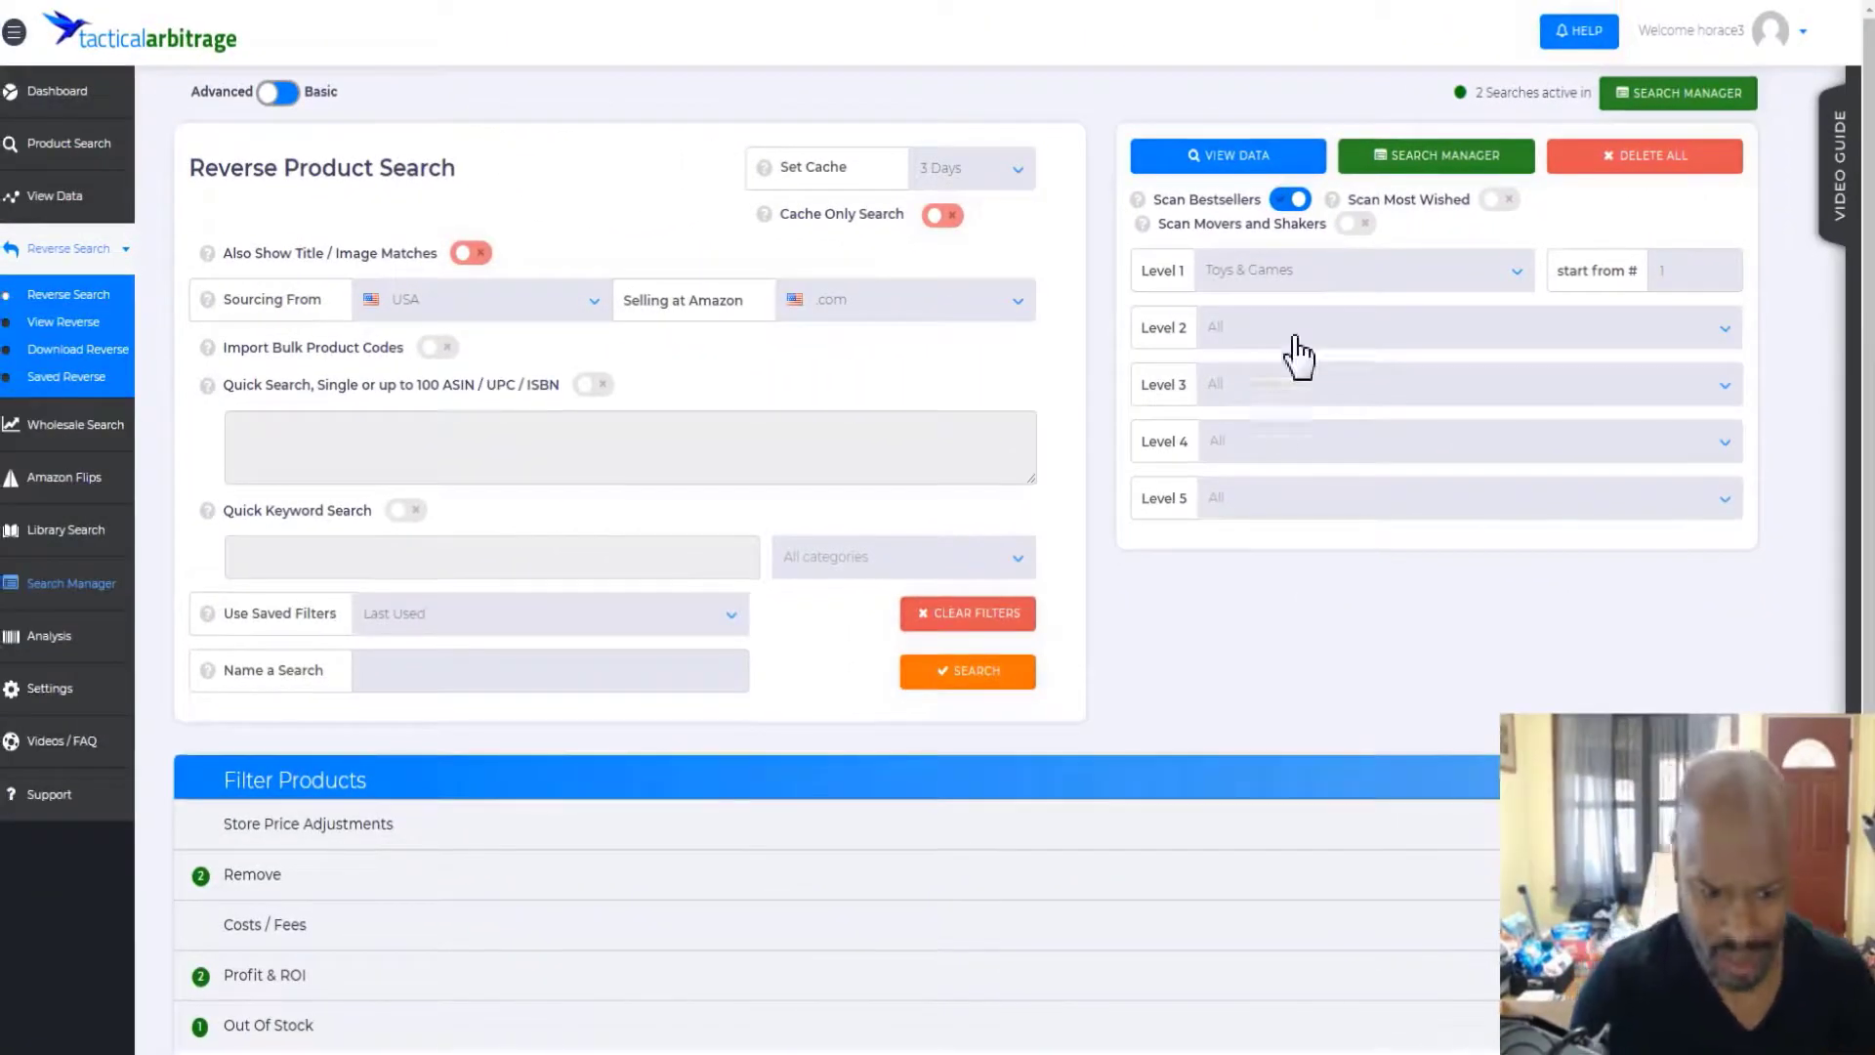
Expand the Store Price Adjustments filters, view their options, and collapse them
scroll(1260, 400, "down", 3)
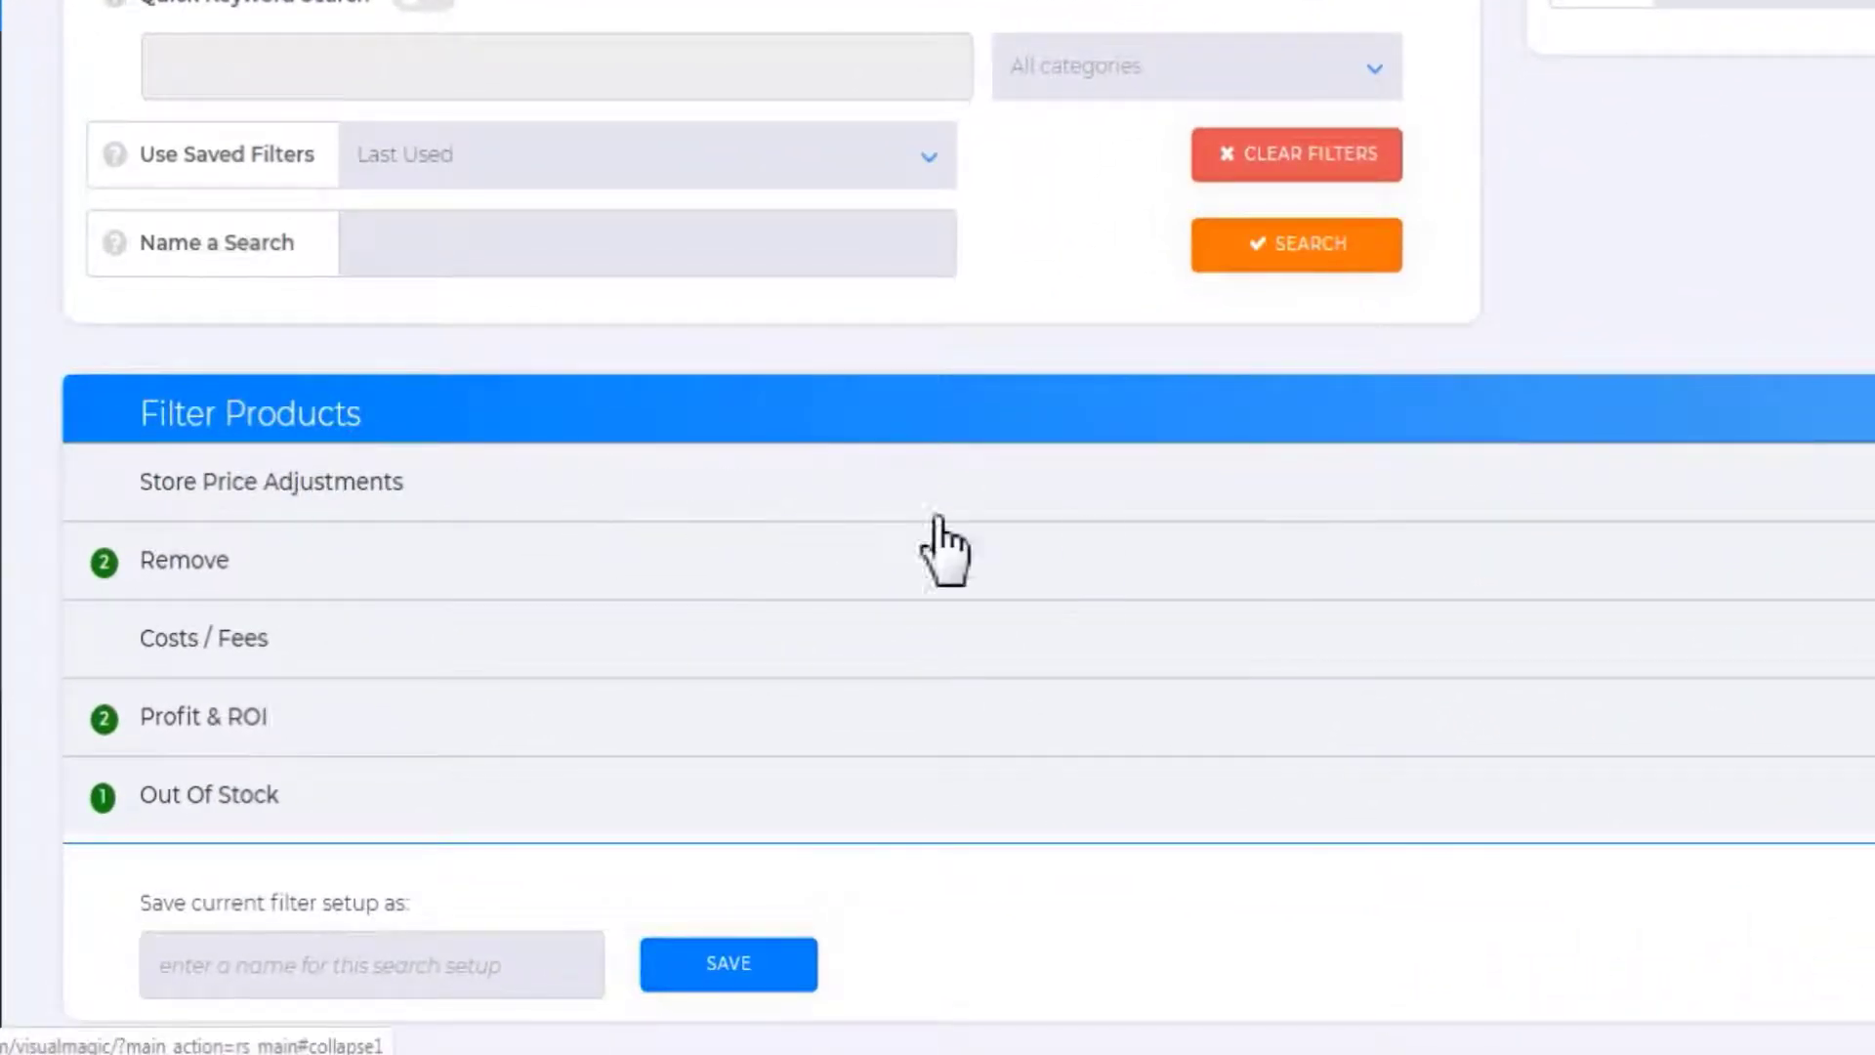
left_click(1679, 489)
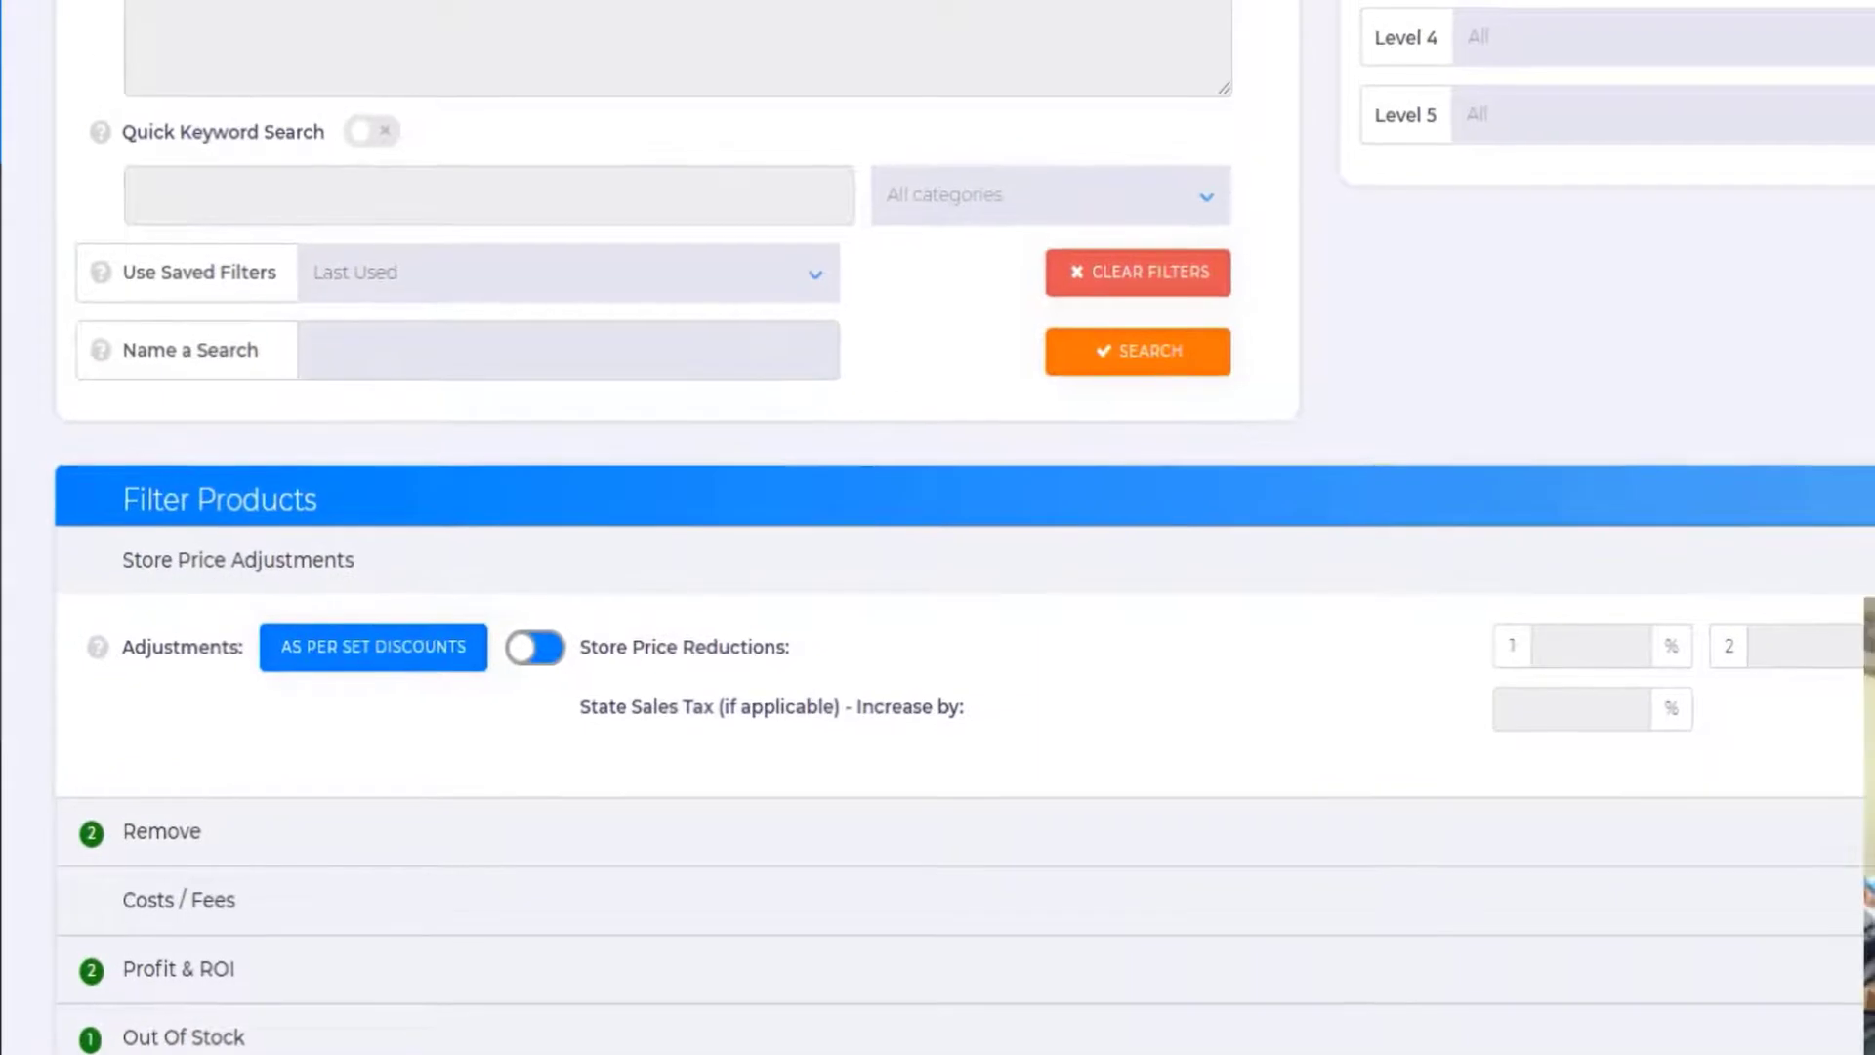
left_click(1797, 482)
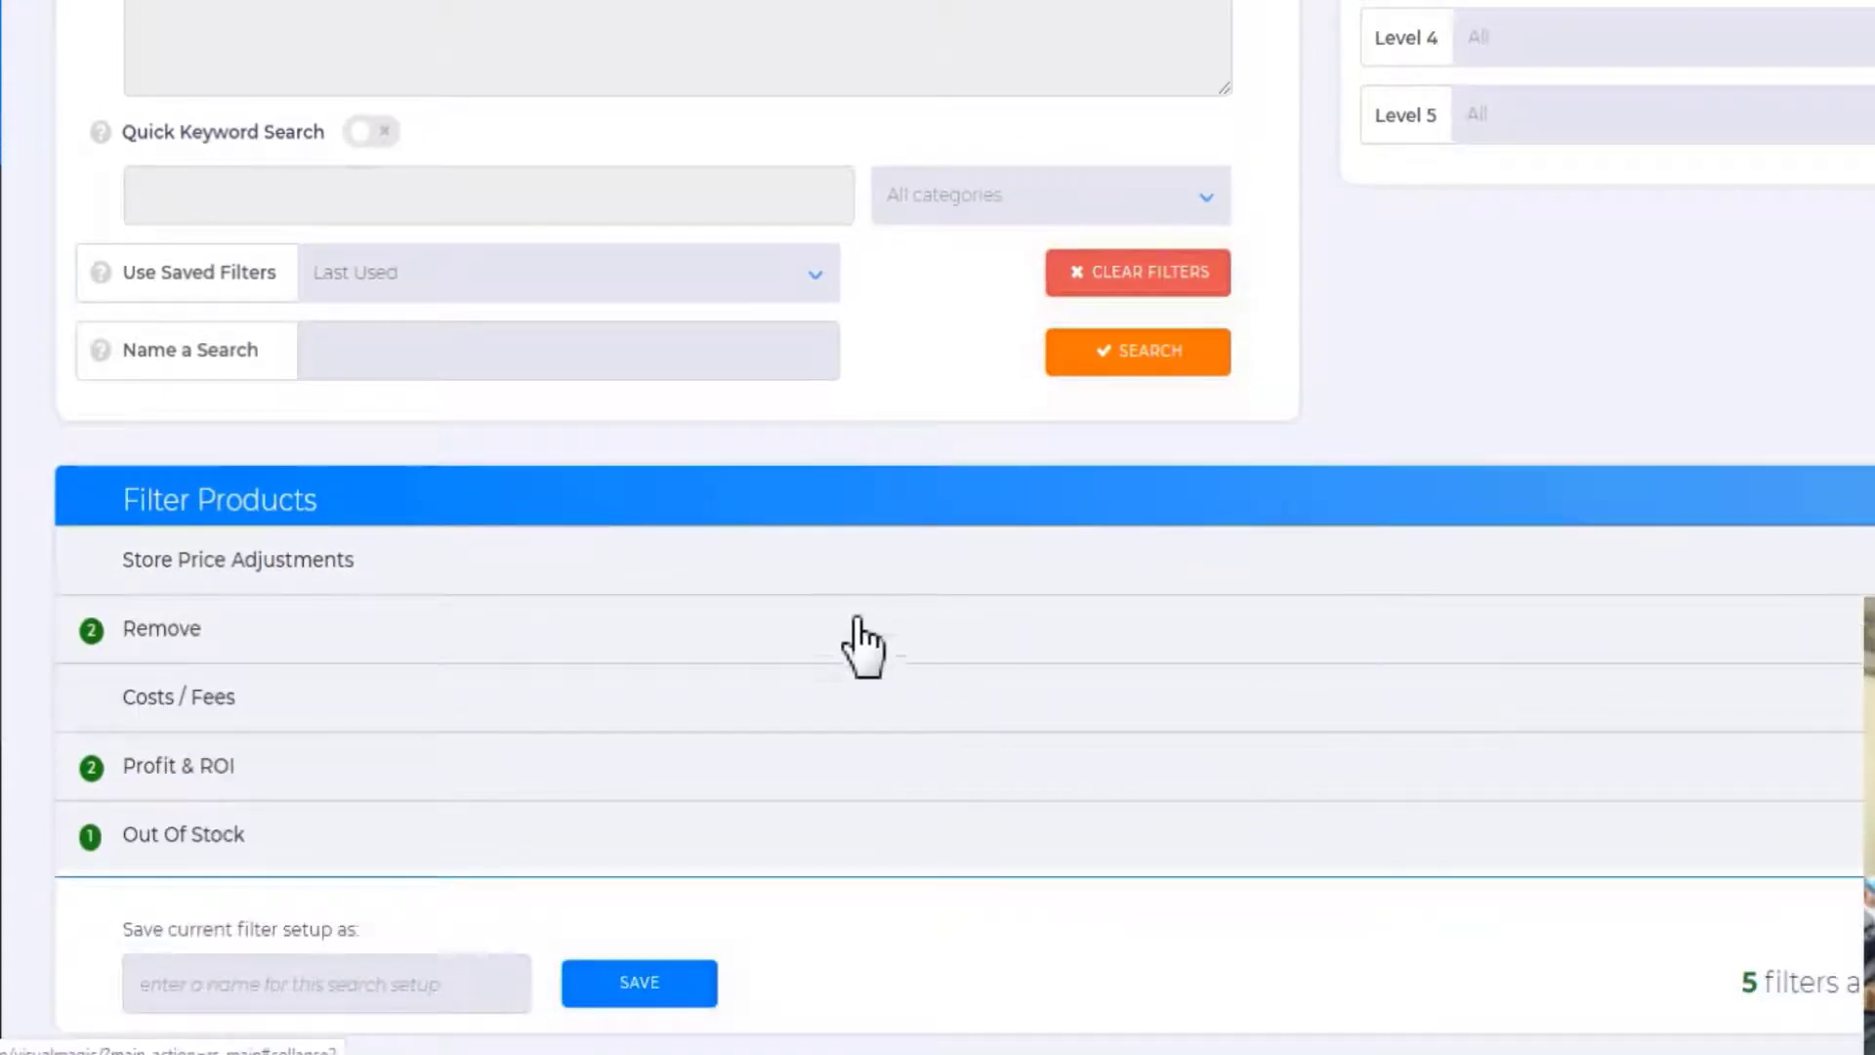
Expand the Remove filters and read through the rank, seller, price, brand and stock options
left_click(793, 630)
scroll(767, 684, "down", 4)
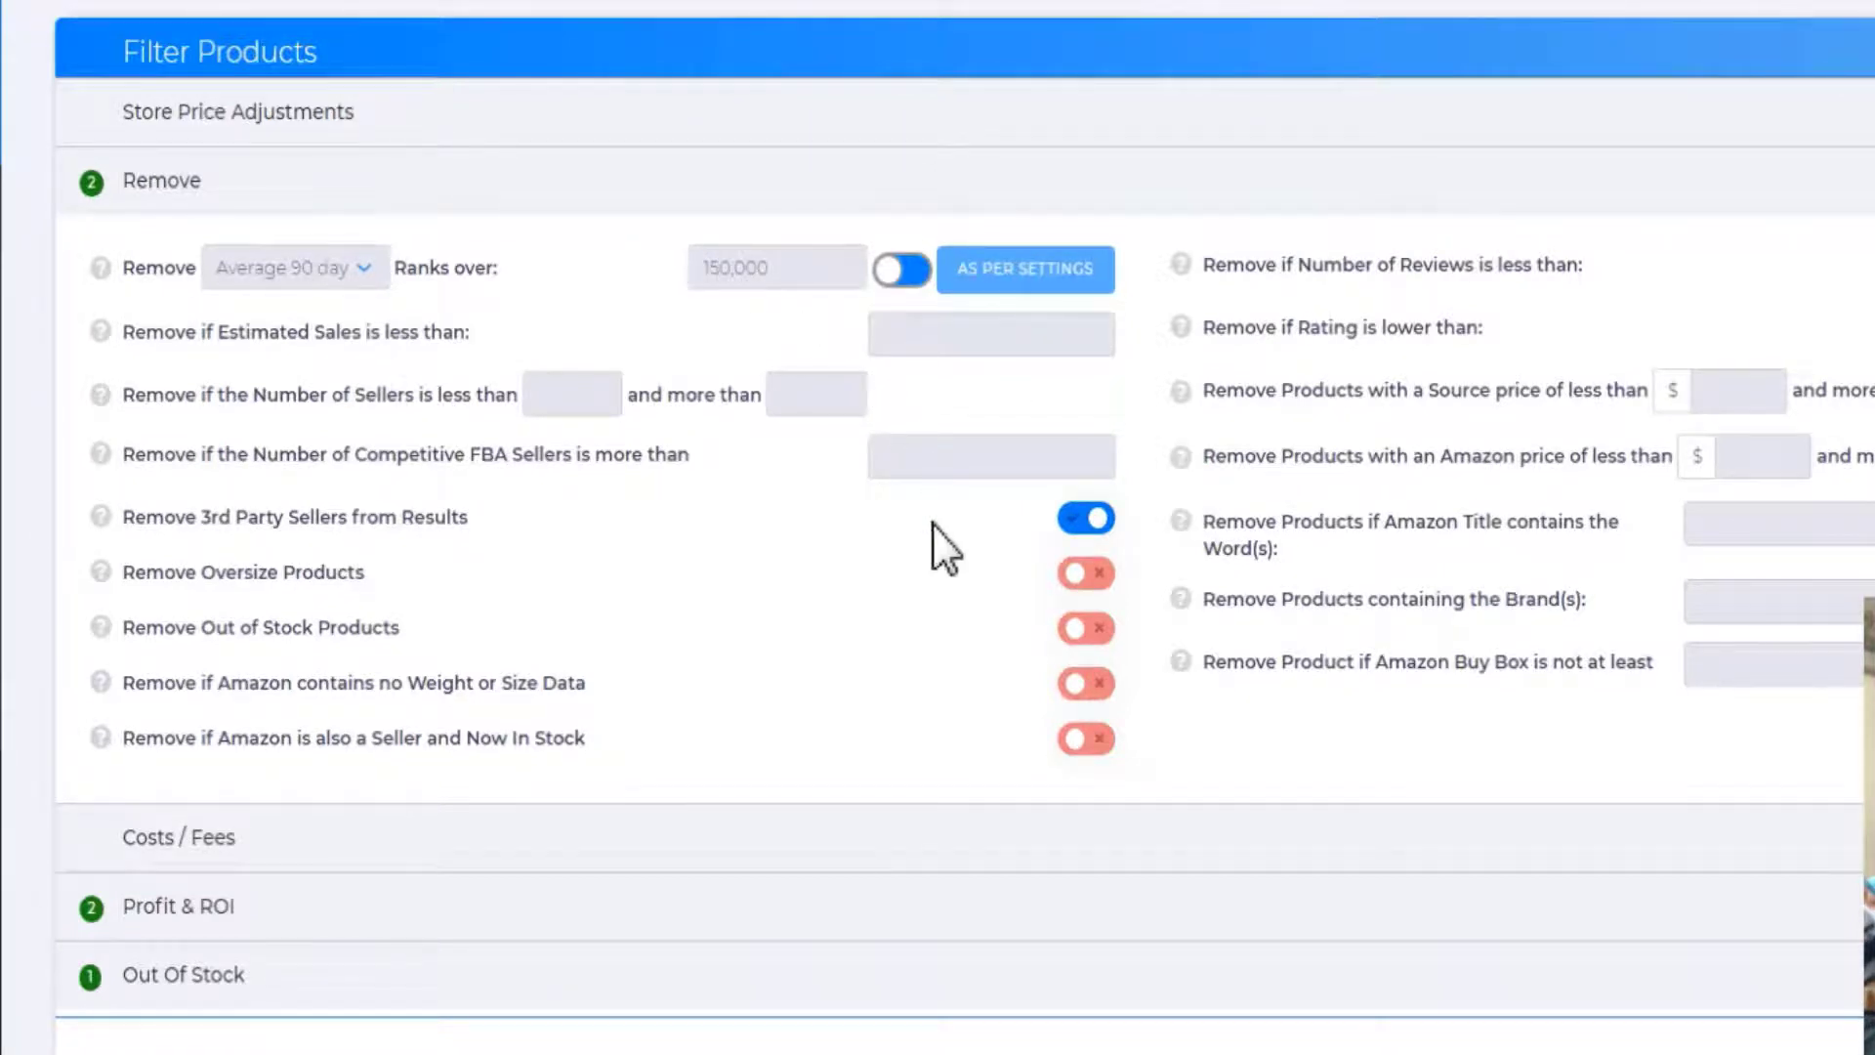
scroll(1281, 666, "down", 1)
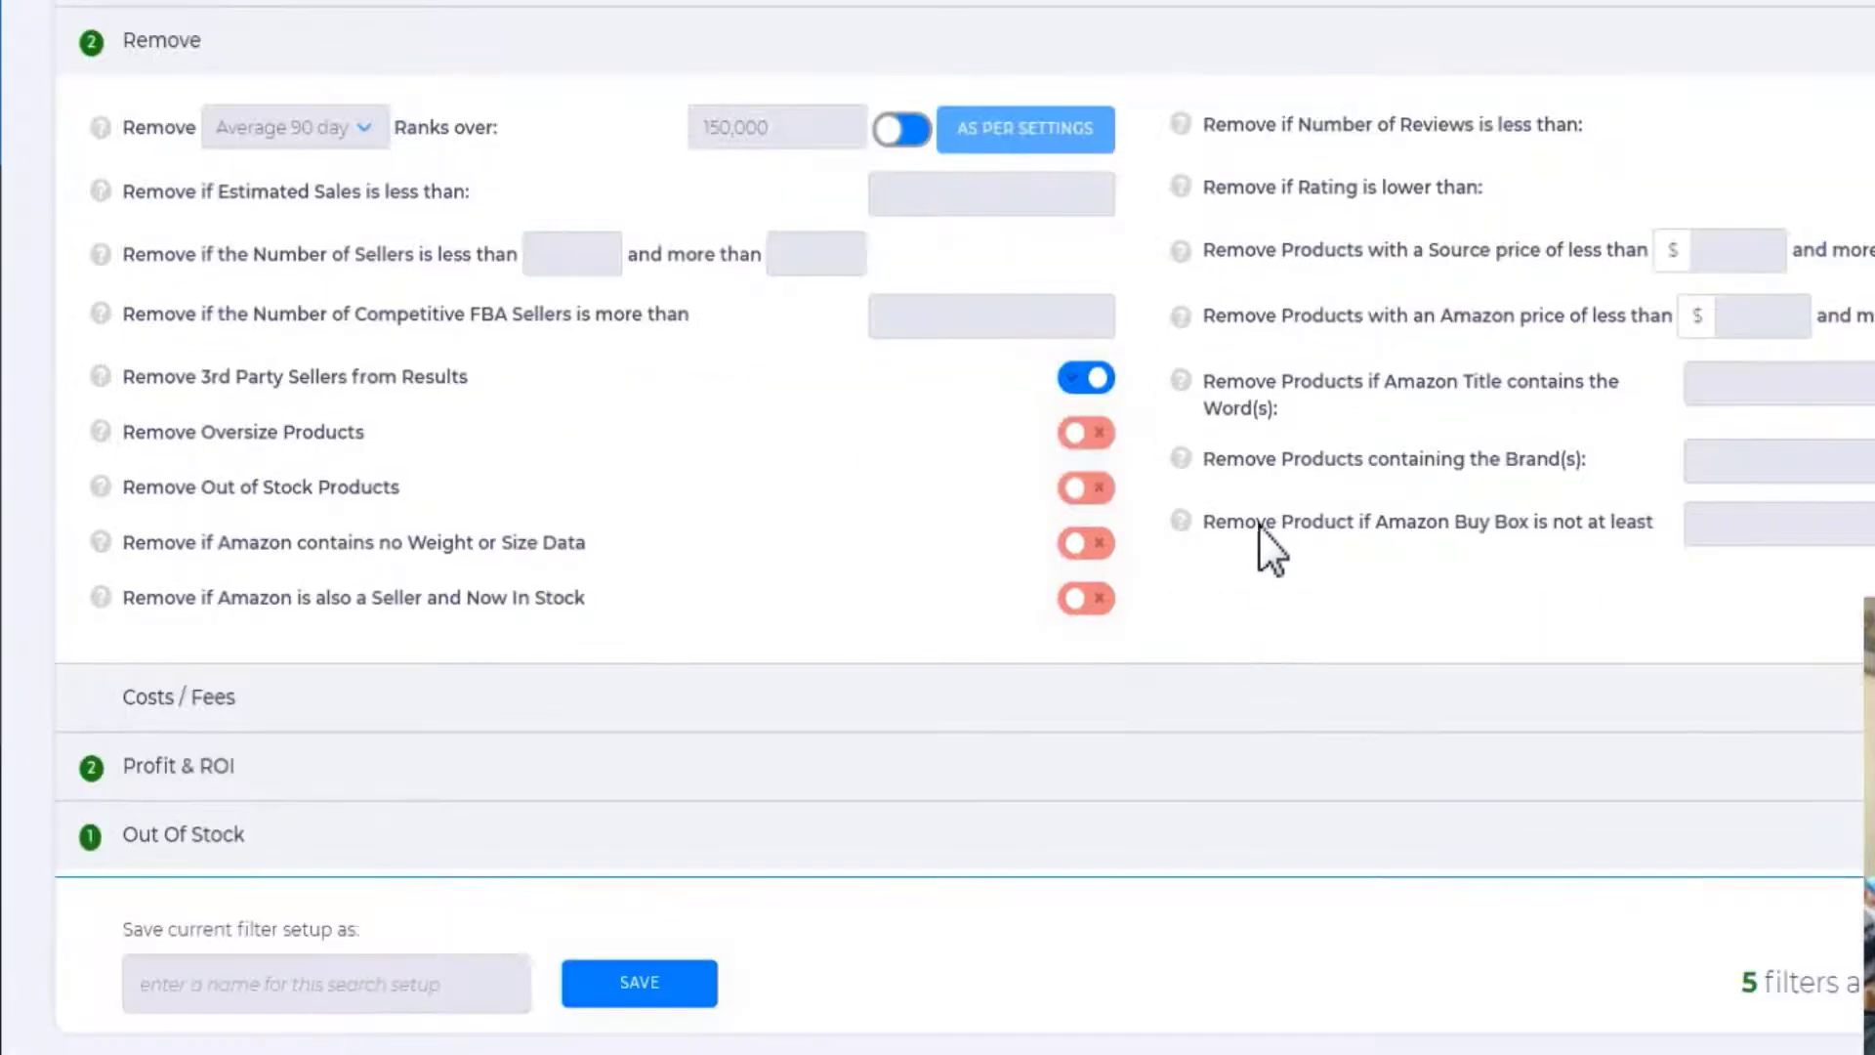
scroll(987, 318, "up", 1)
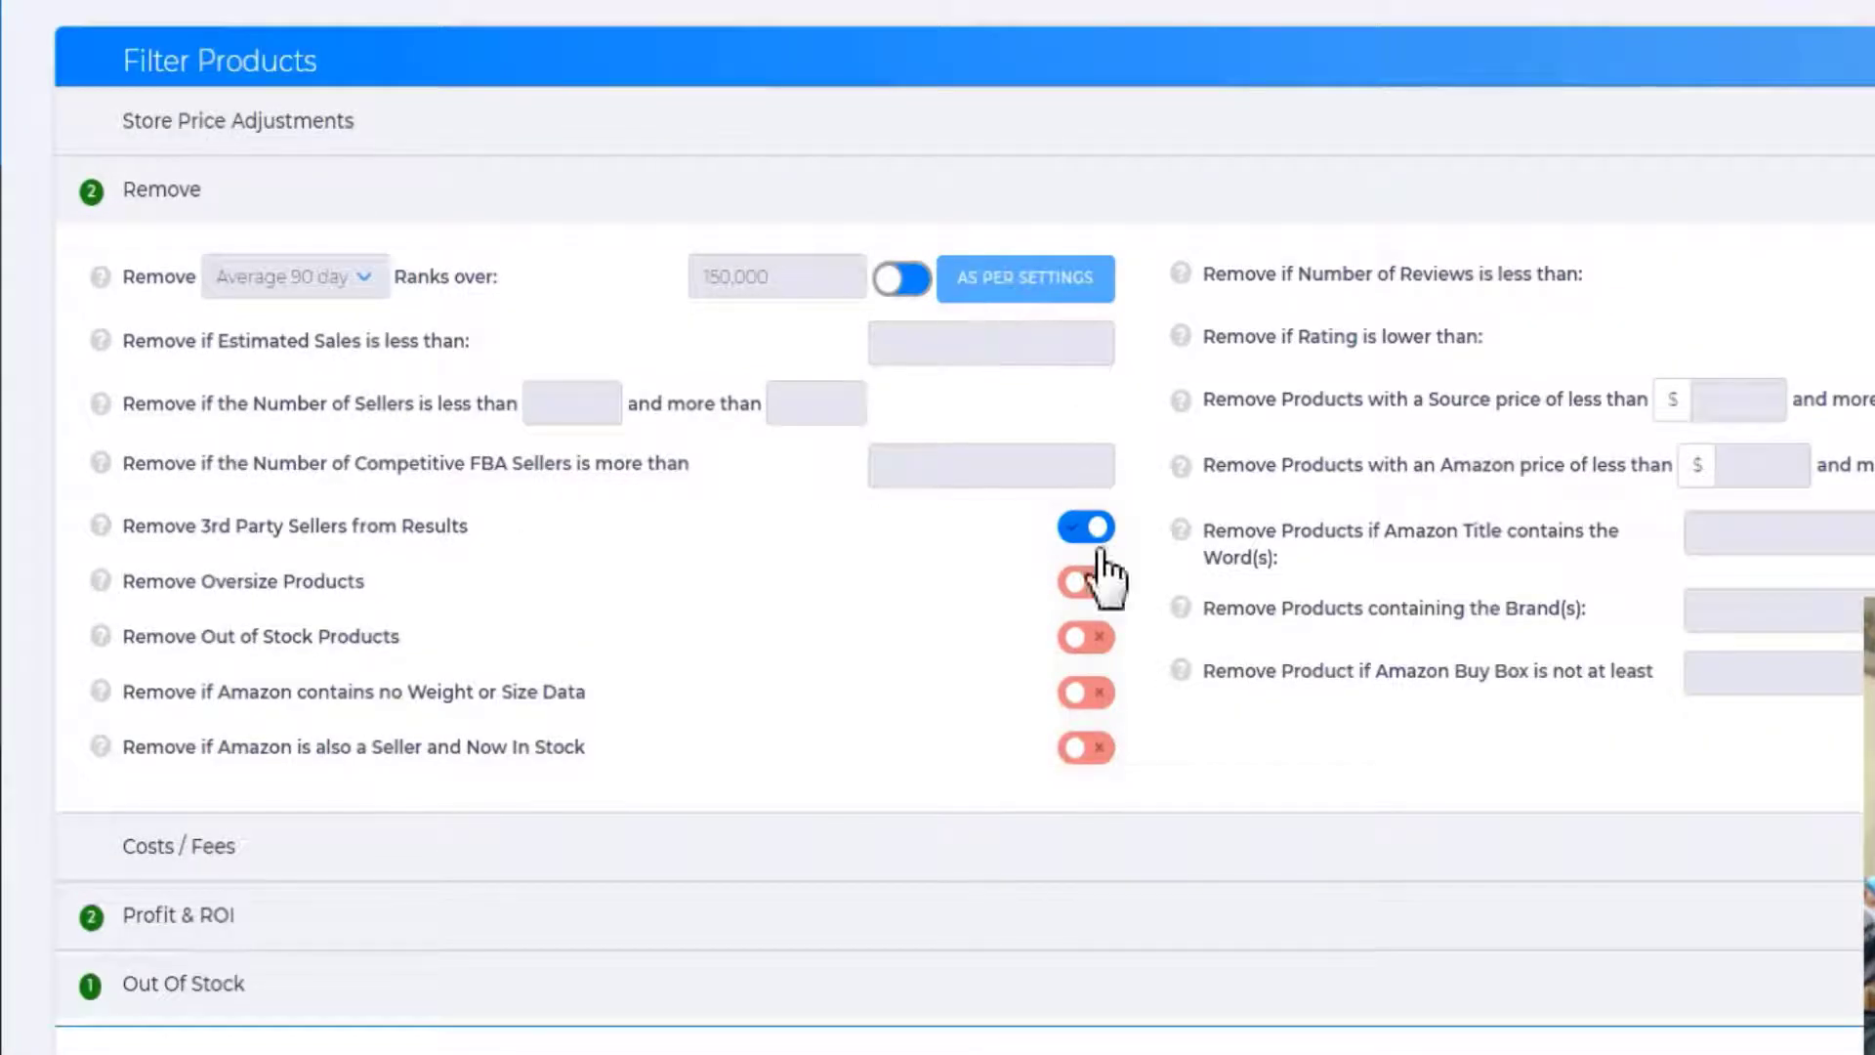
scroll(1016, 665, "down", 1)
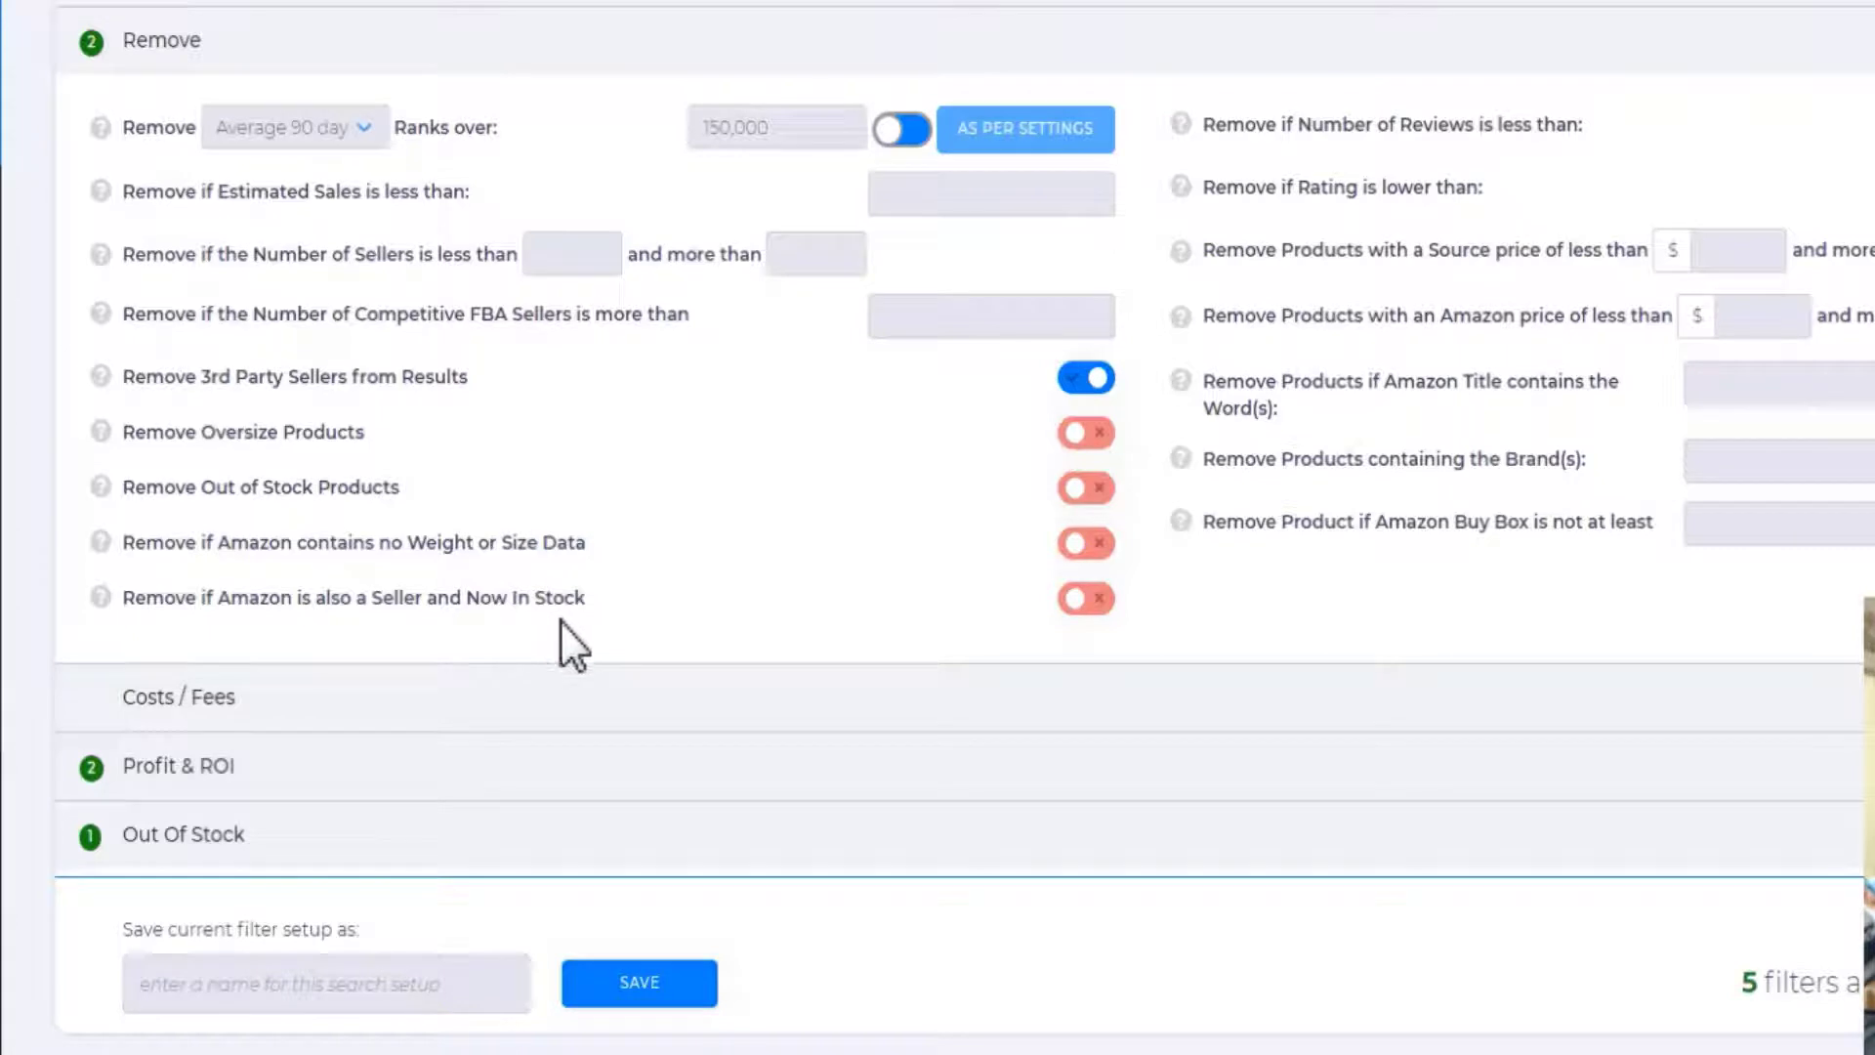
Expand the Costs / Fees and Profit & ROI filters and review their fields
left_click(967, 703)
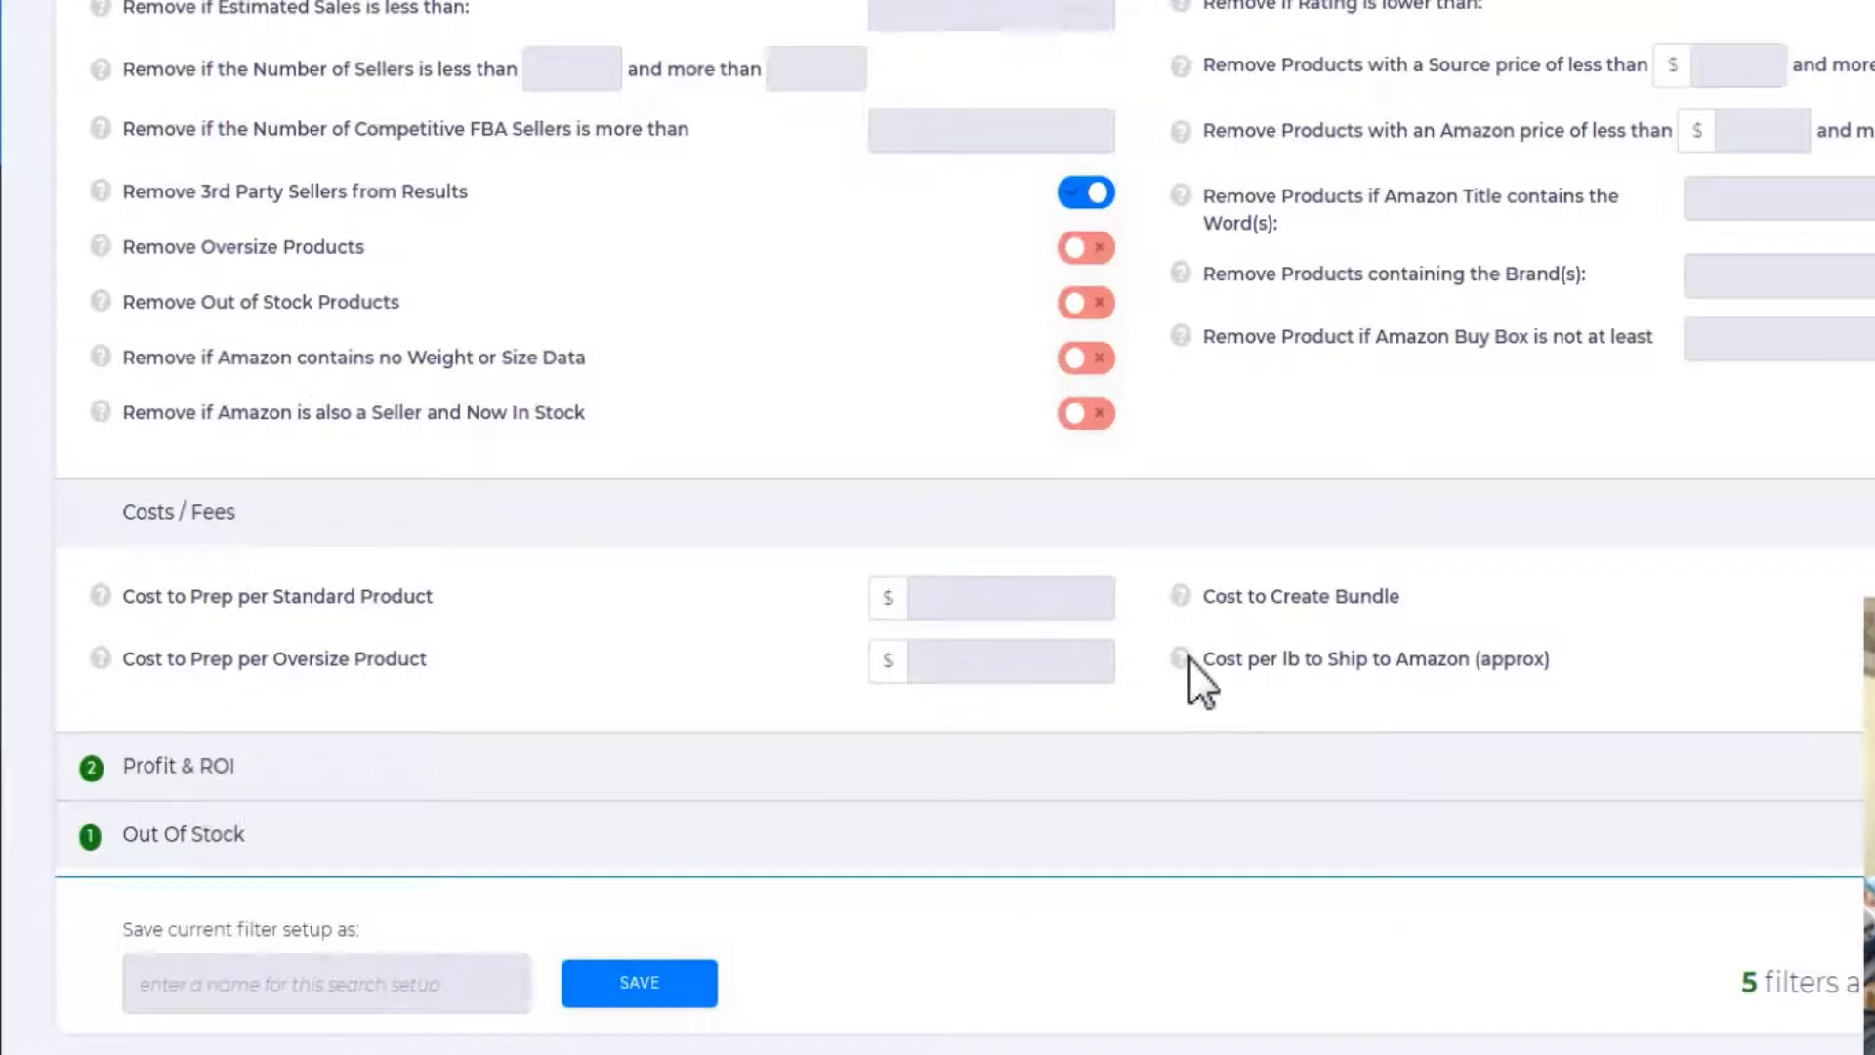
left_click(1084, 770)
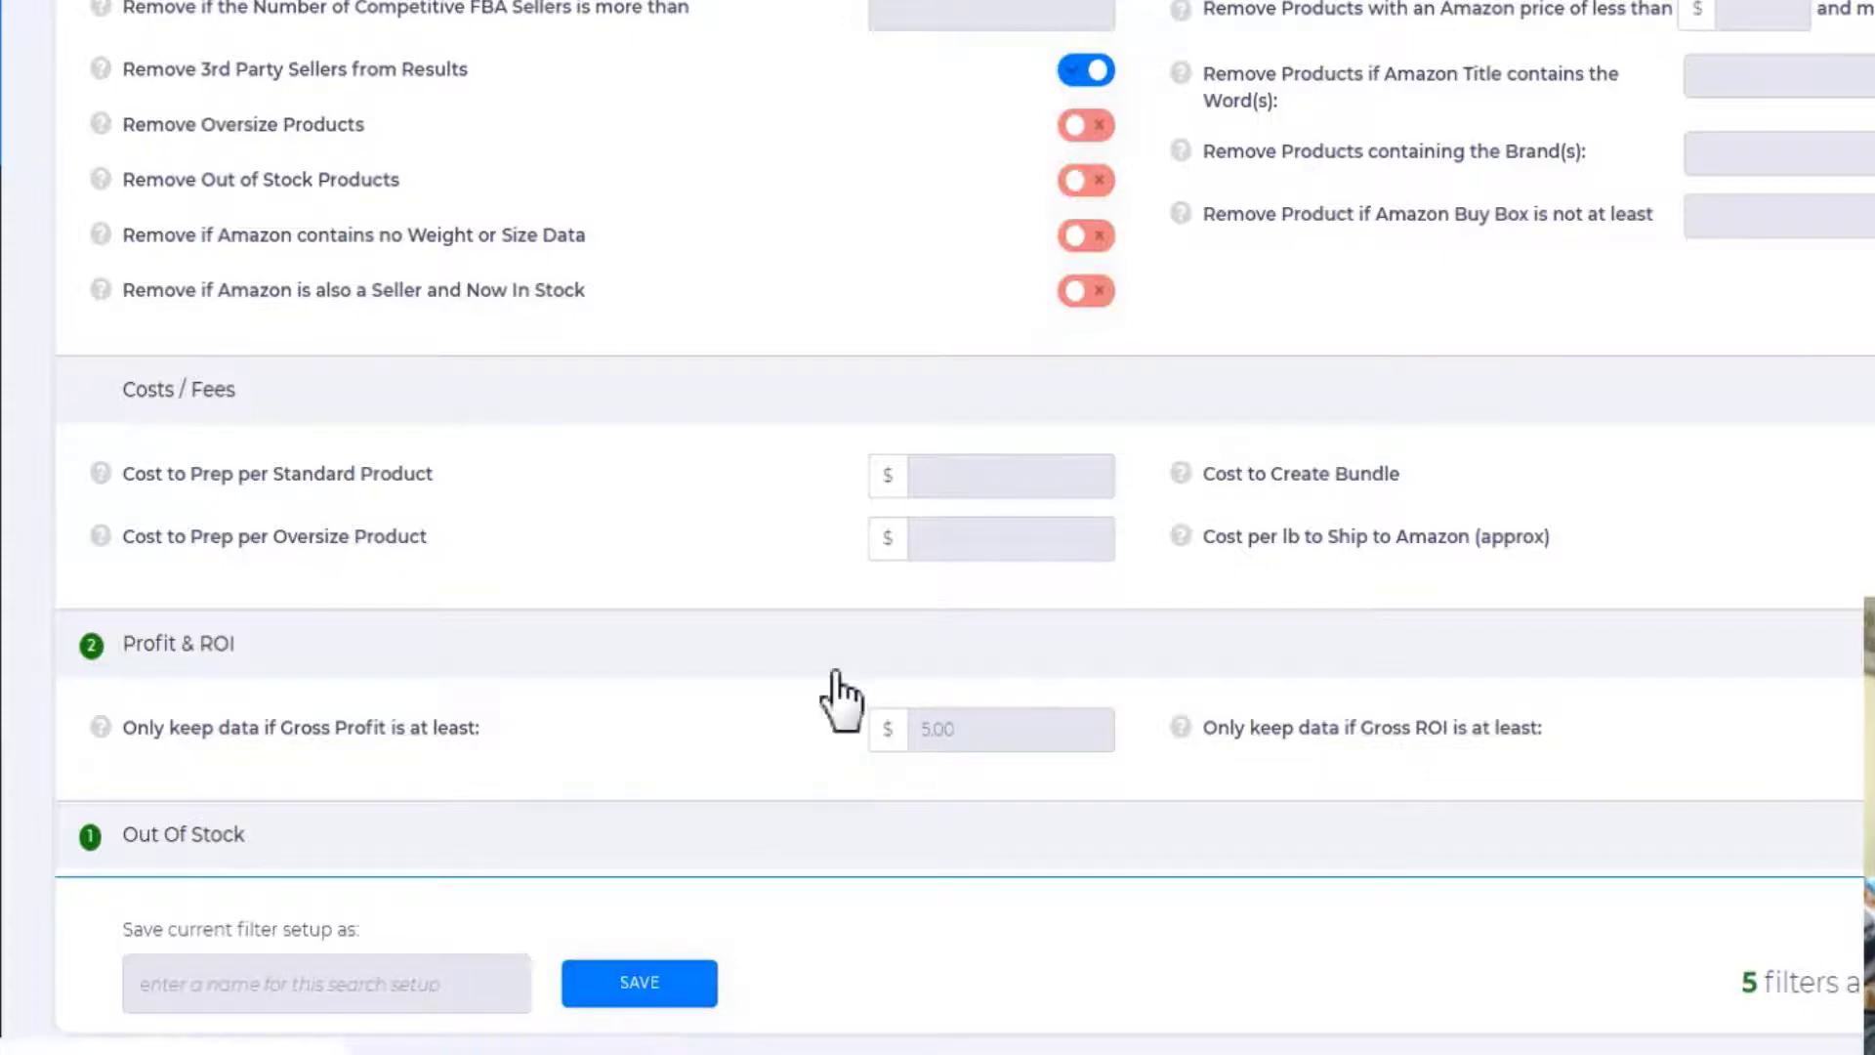
scroll(821, 635, "up", 1)
scroll(743, 557, "down", 1)
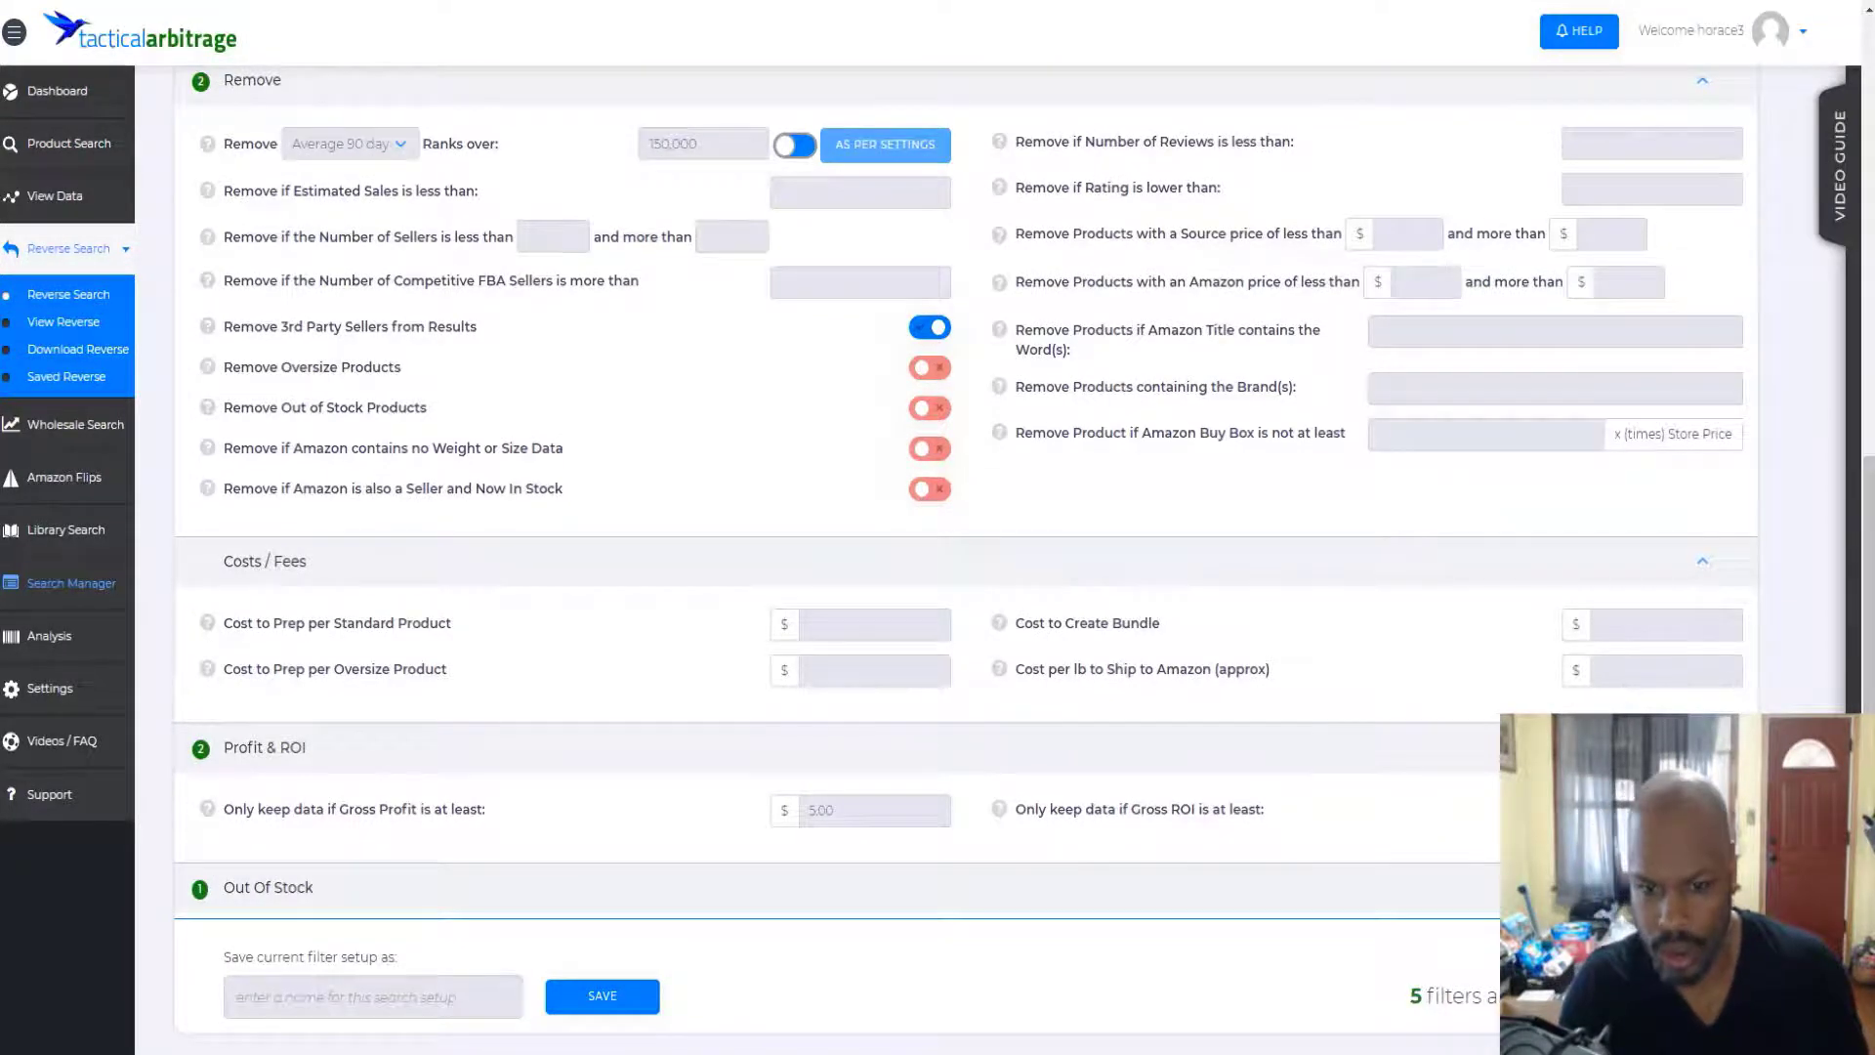
Open the View Reverse page and look through the table of matched products, images and prices
scroll(1458, 996, "up", 8)
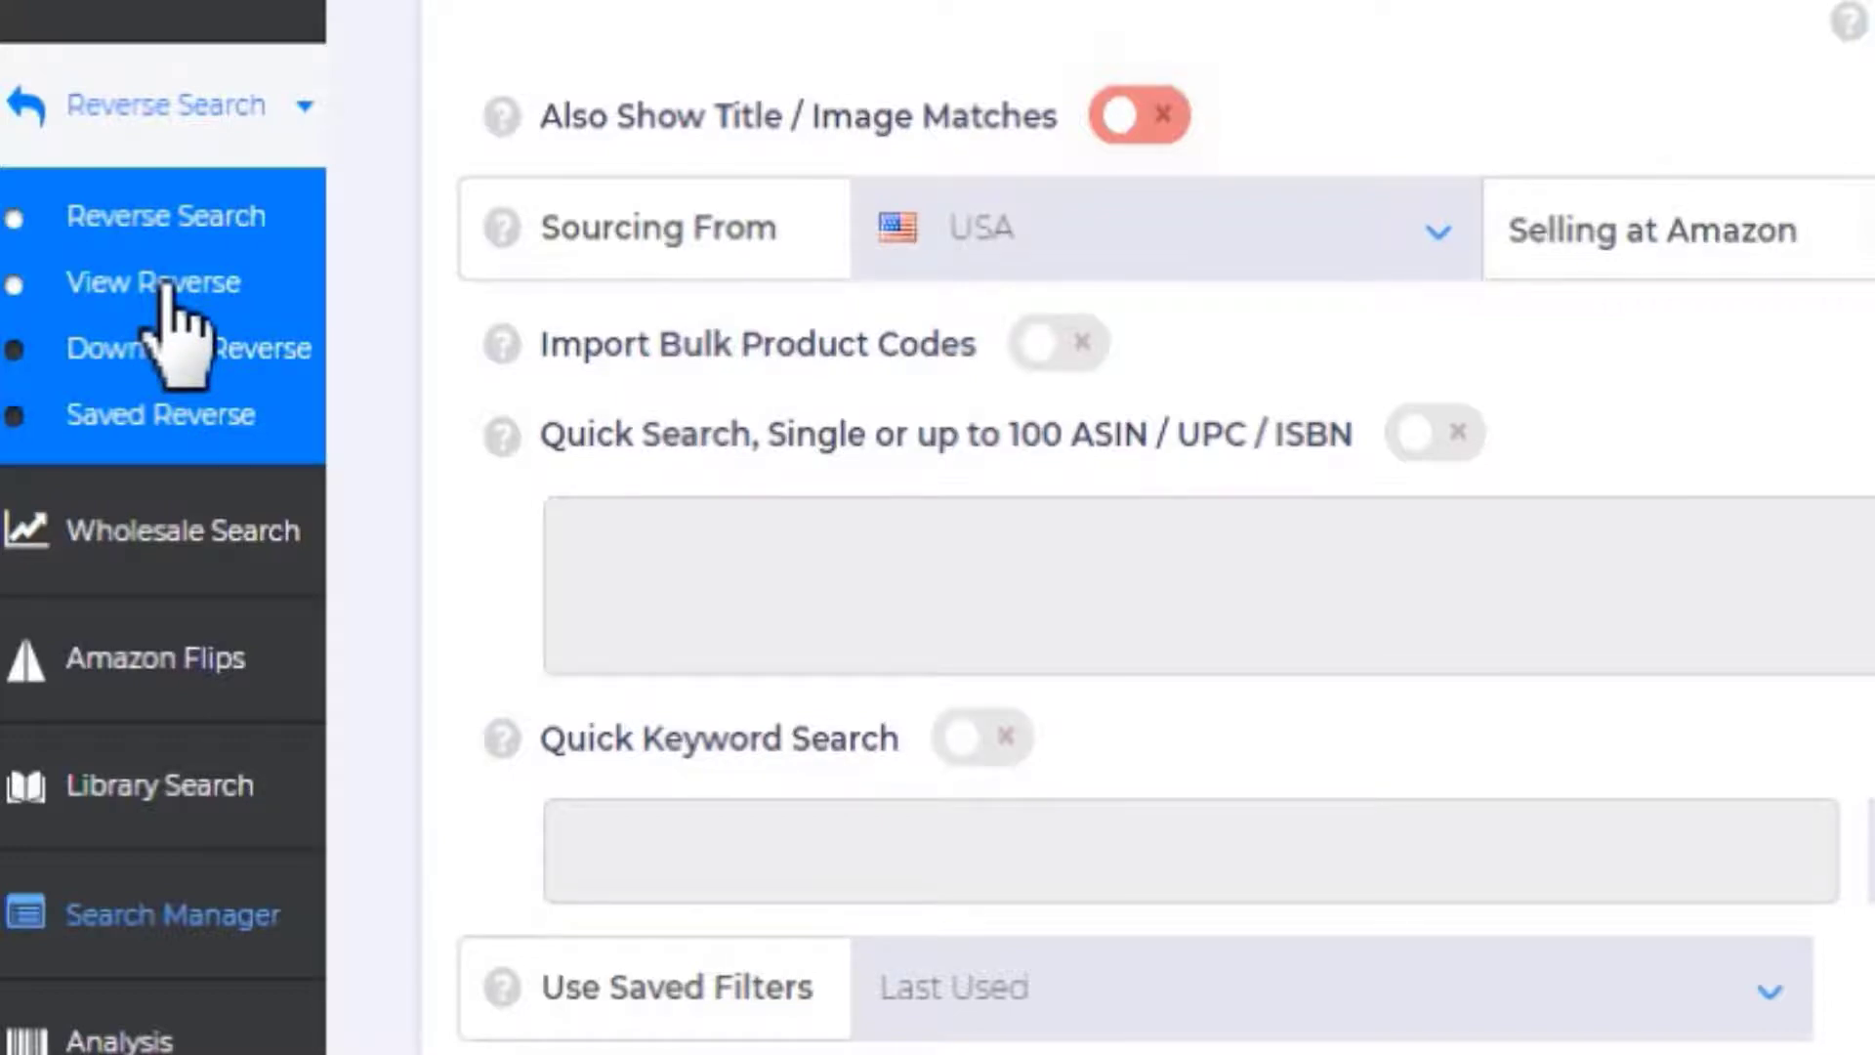
left_click(161, 285)
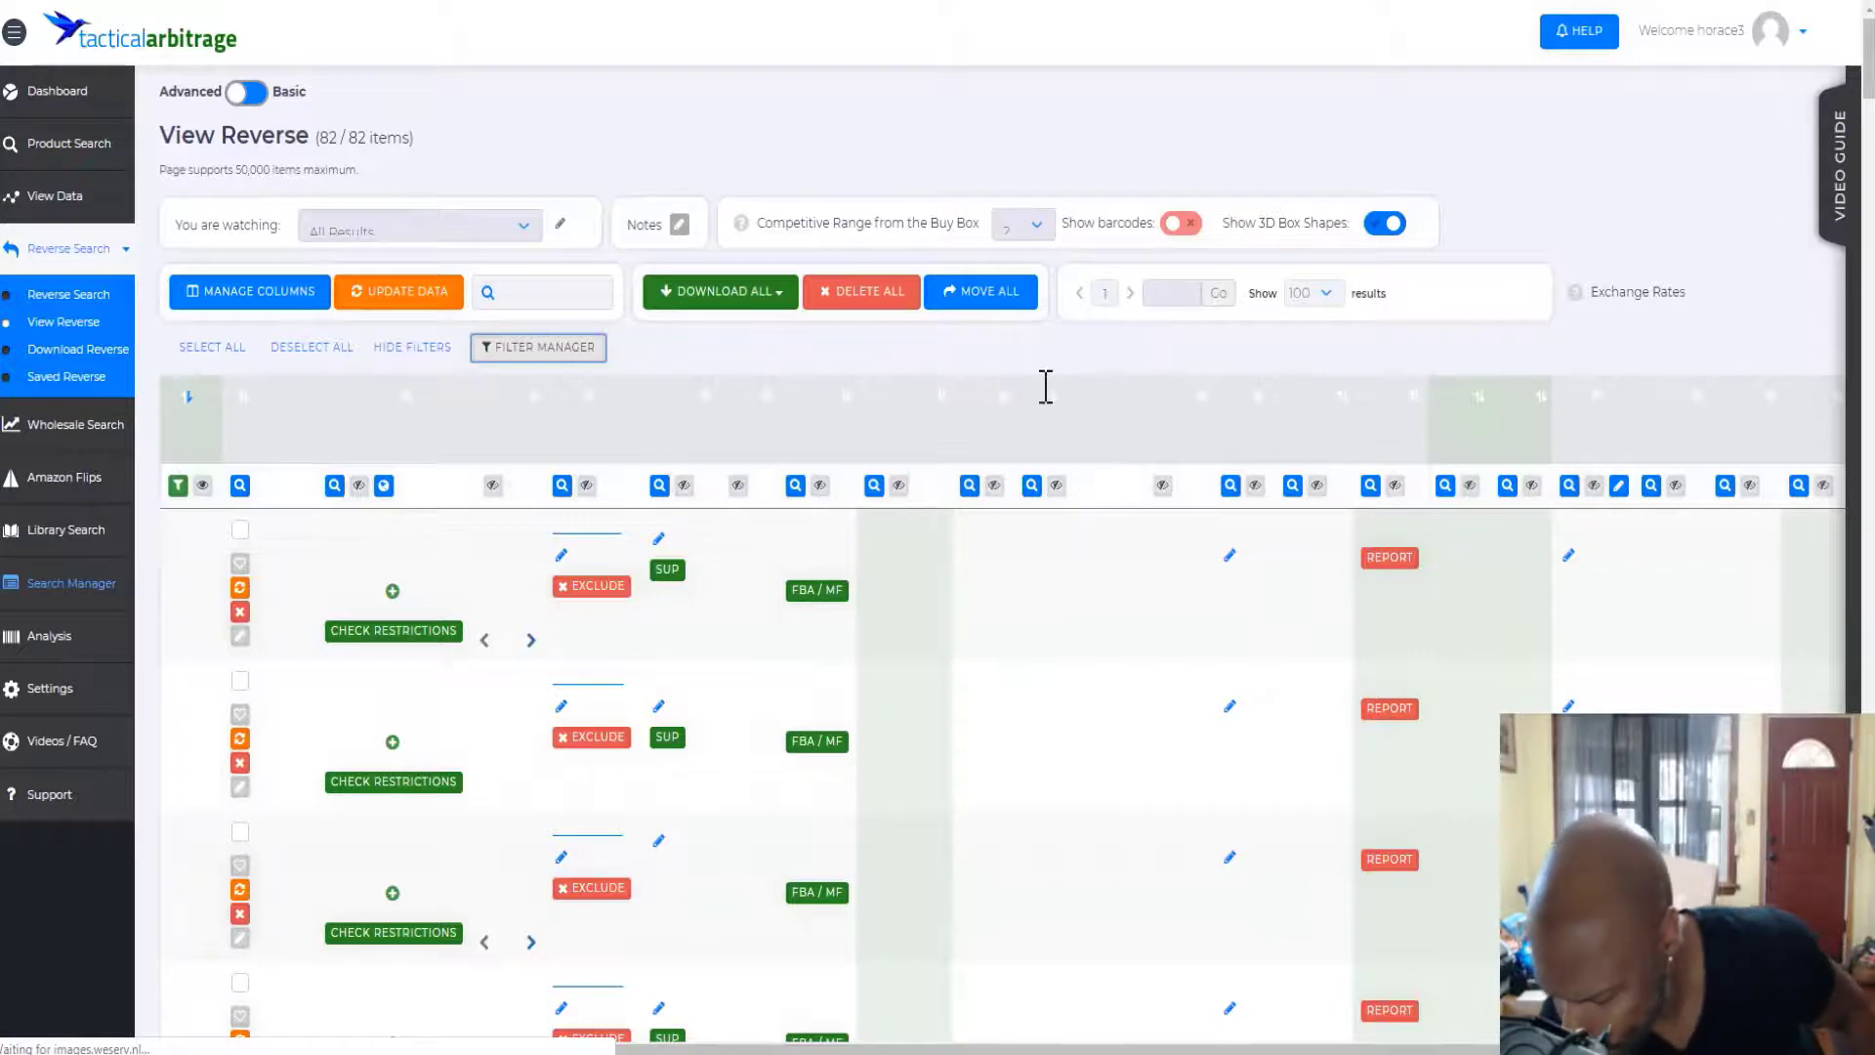
scroll(786, 474, "down", 1)
scroll(782, 459, "down", 2)
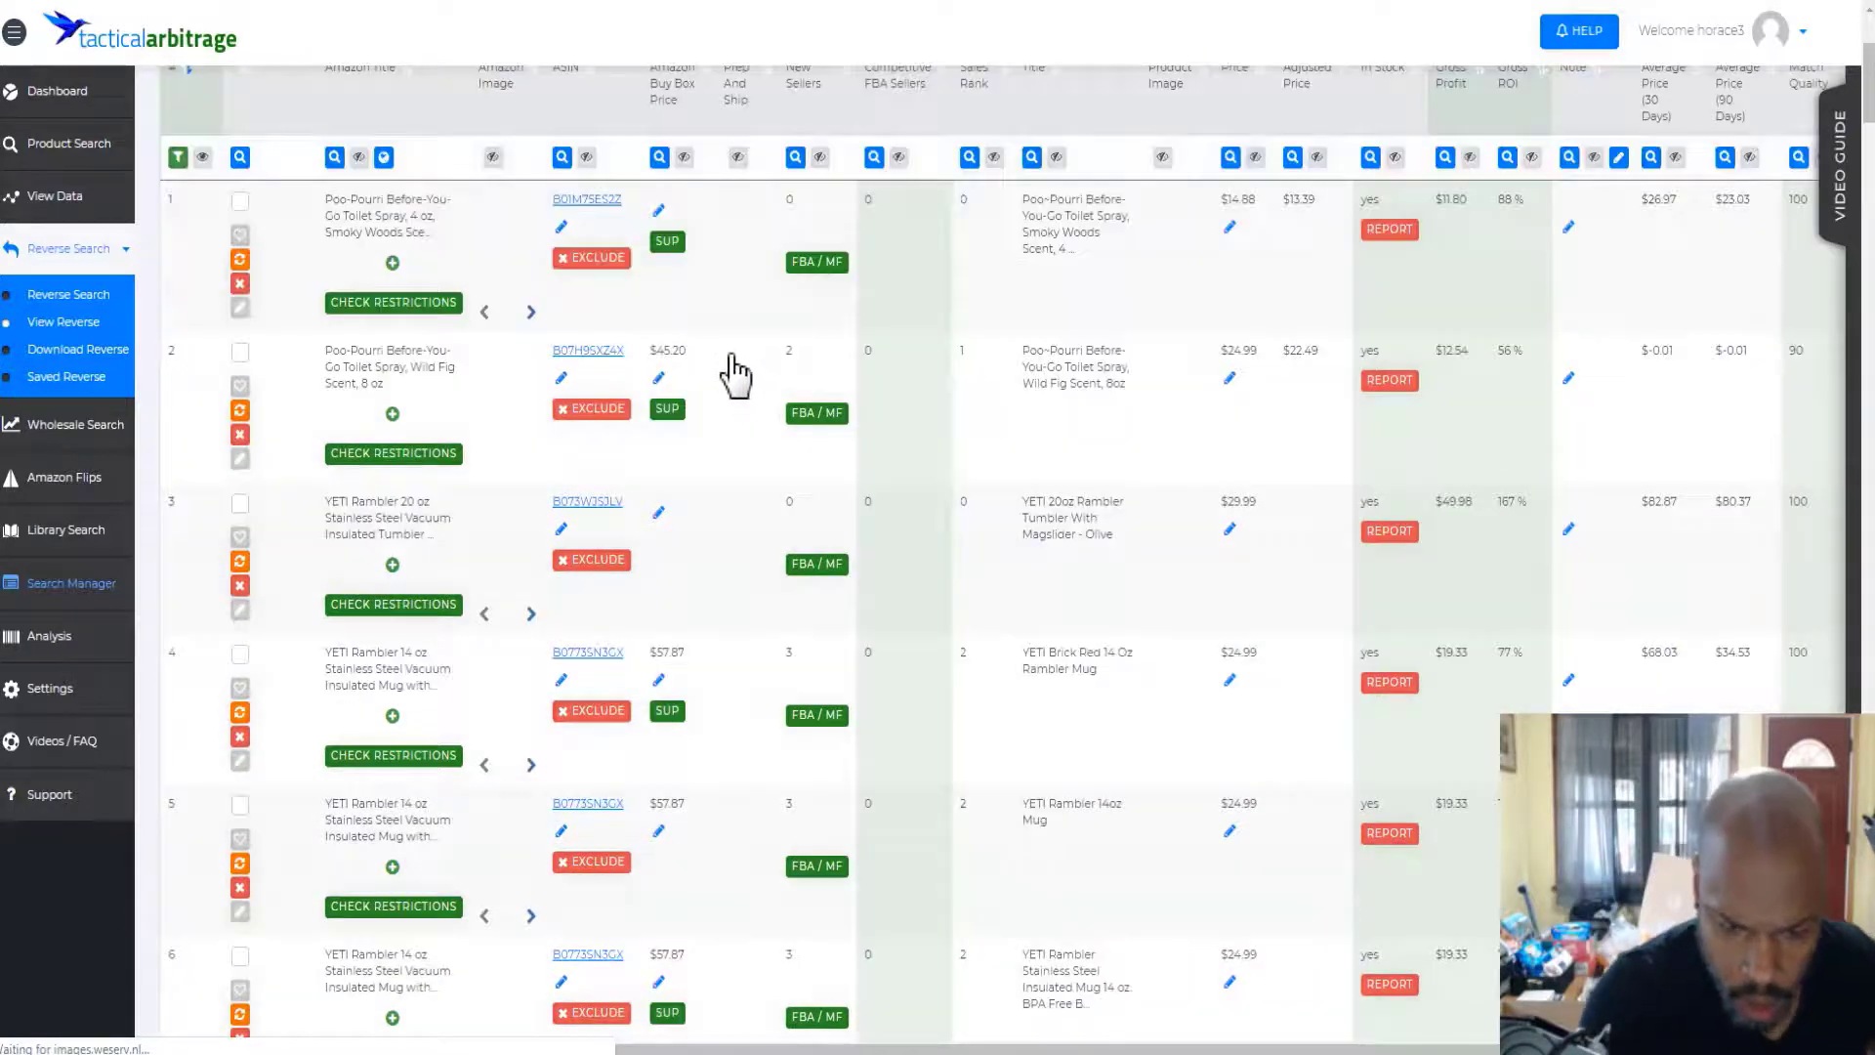
scroll(733, 371, "up", 3)
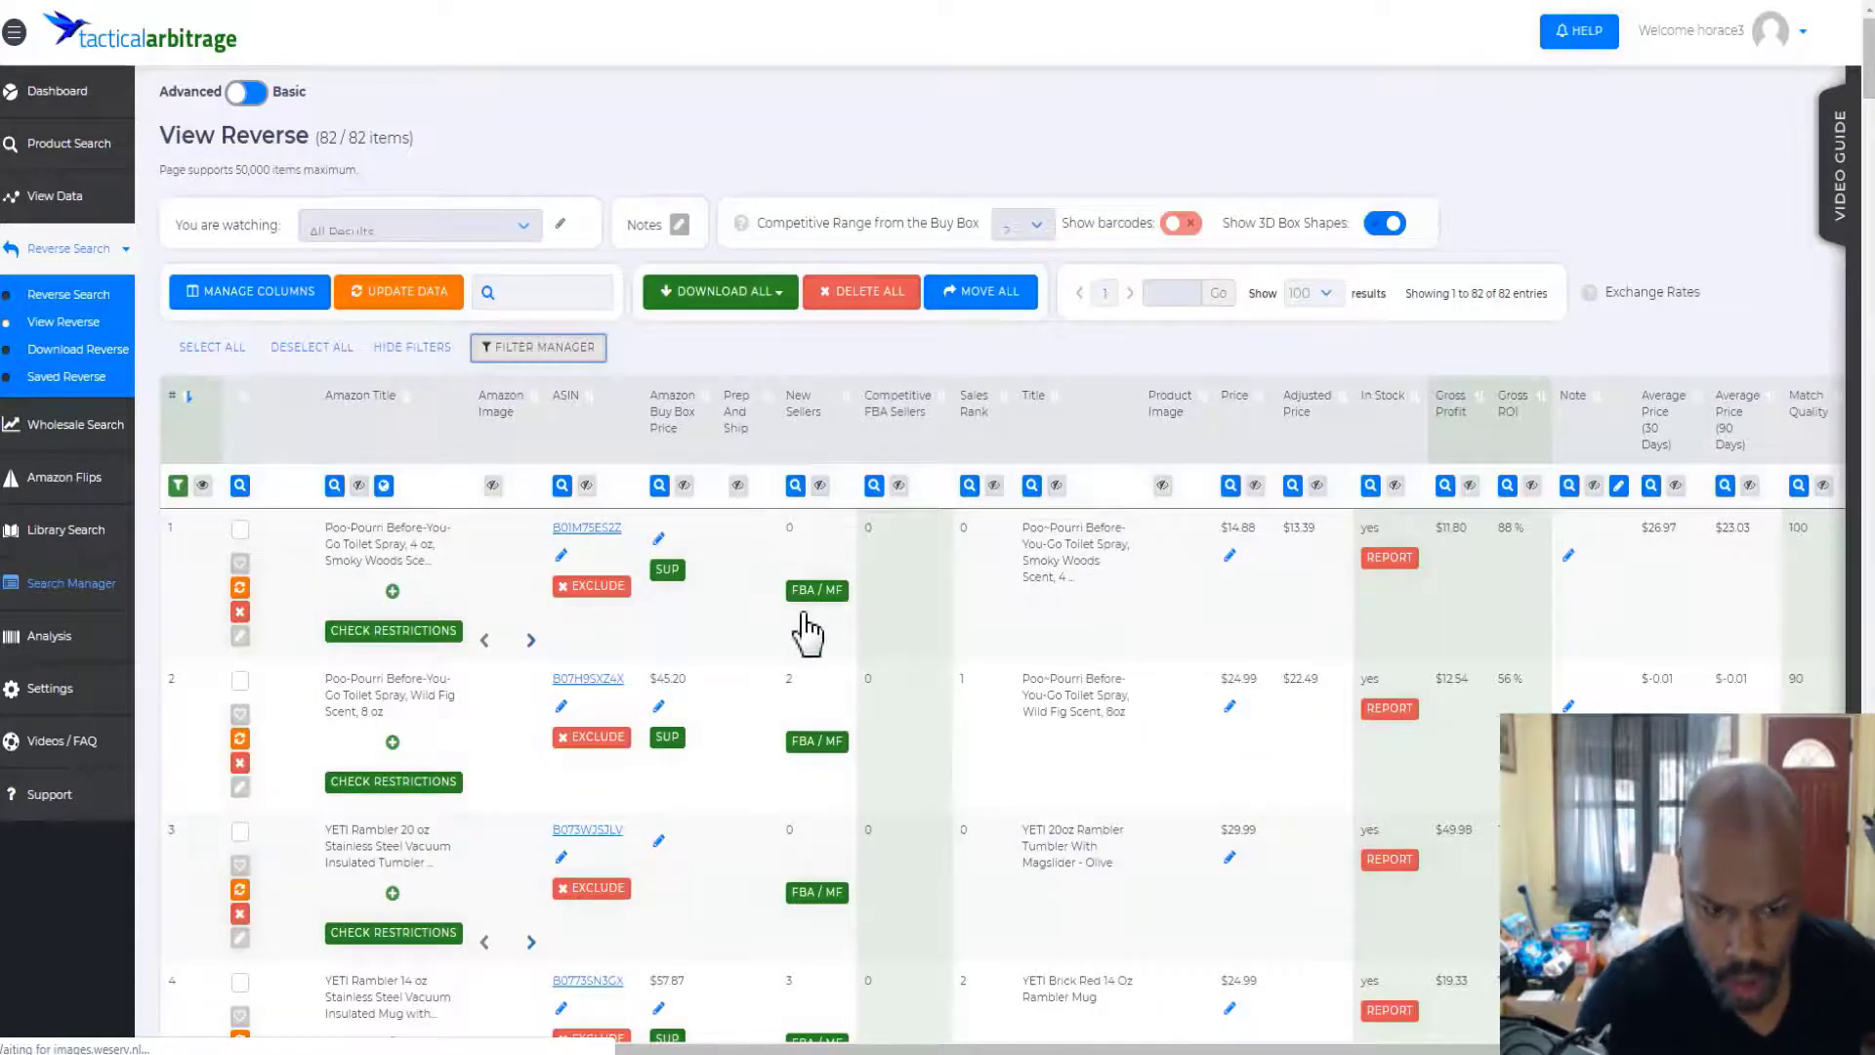
scroll(903, 532, "down", 5)
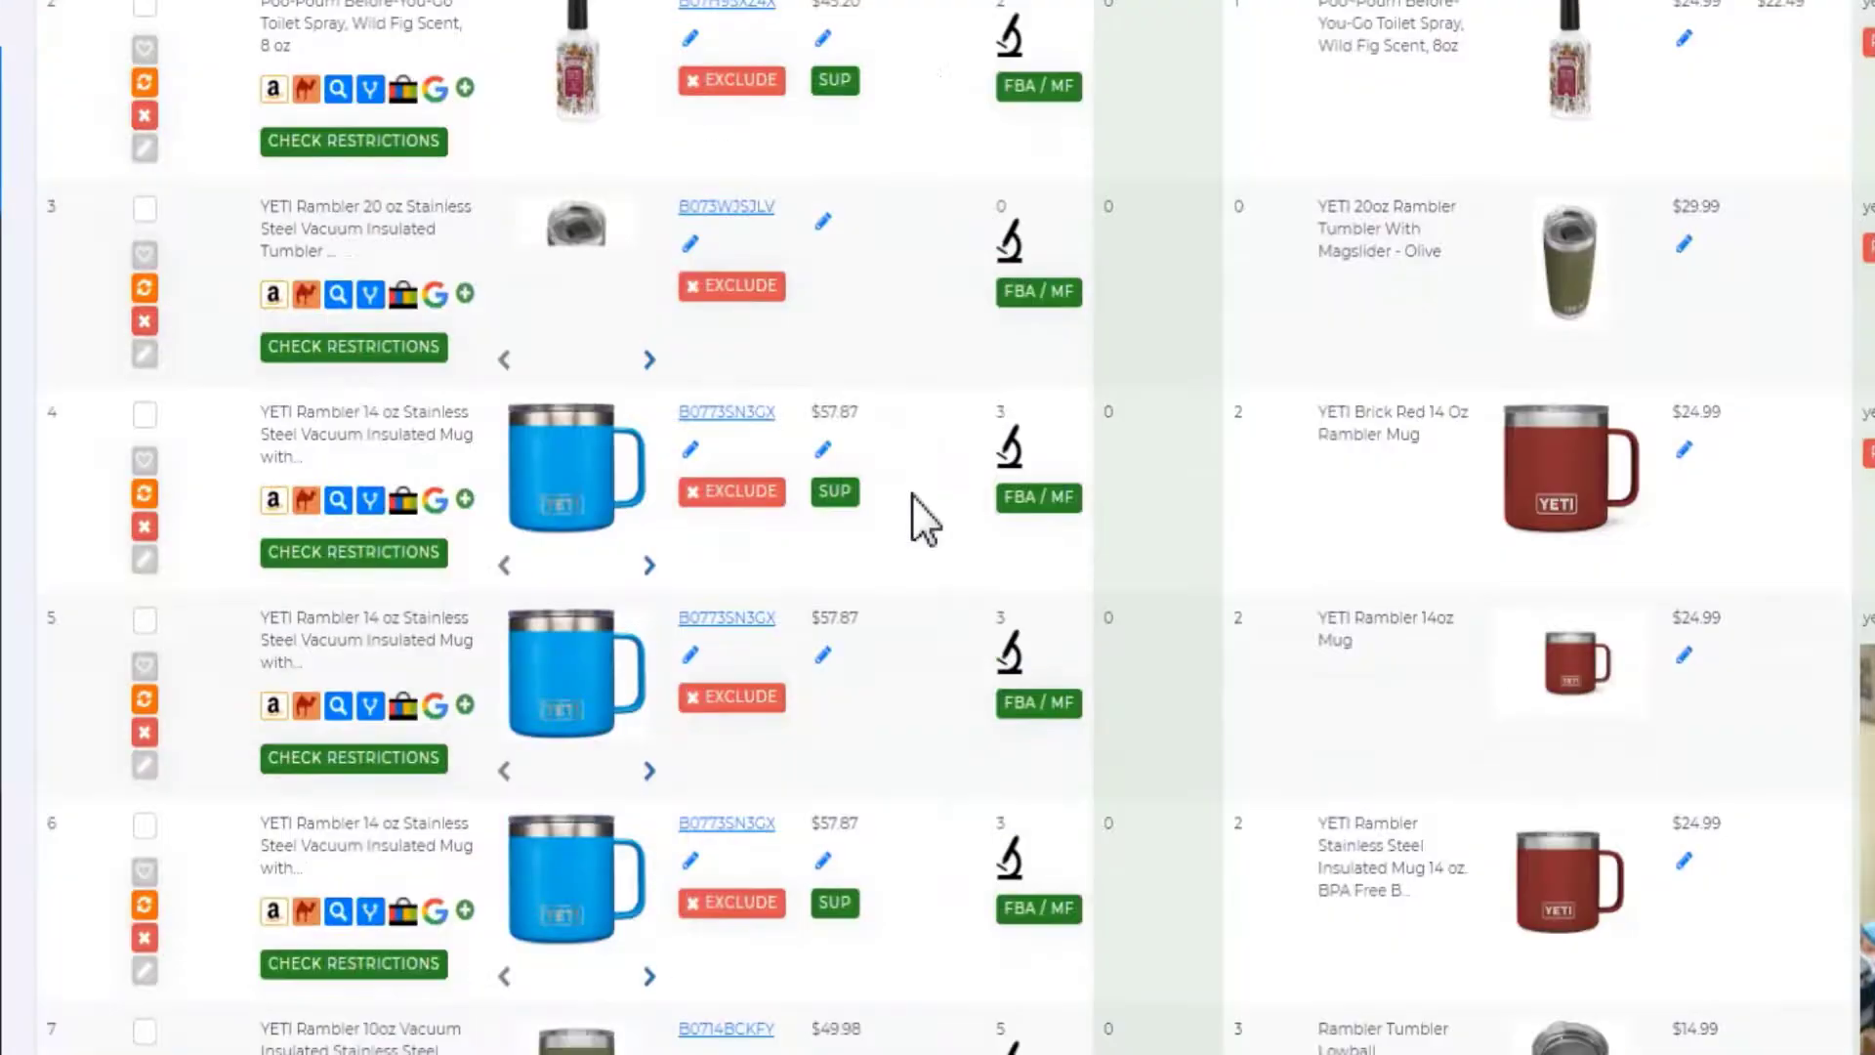
scroll(879, 478, "up", 5)
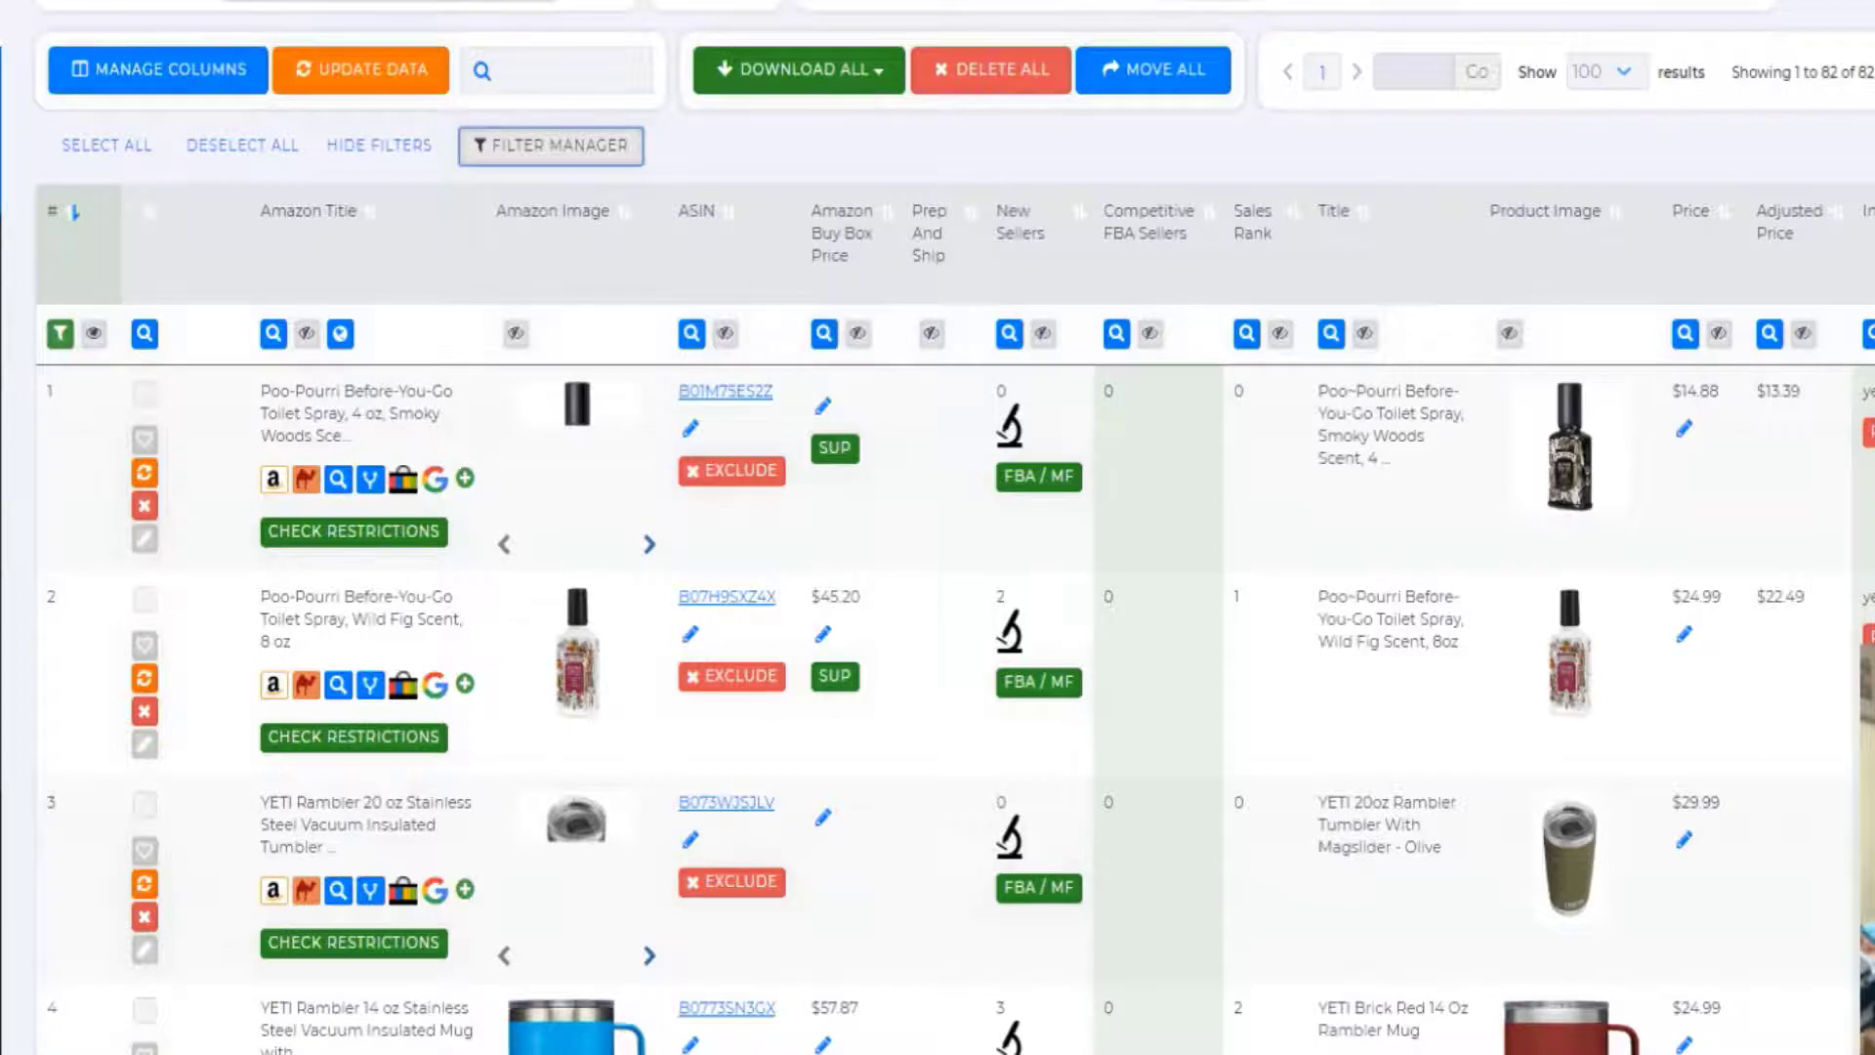
scroll(955, 471, "down", 1)
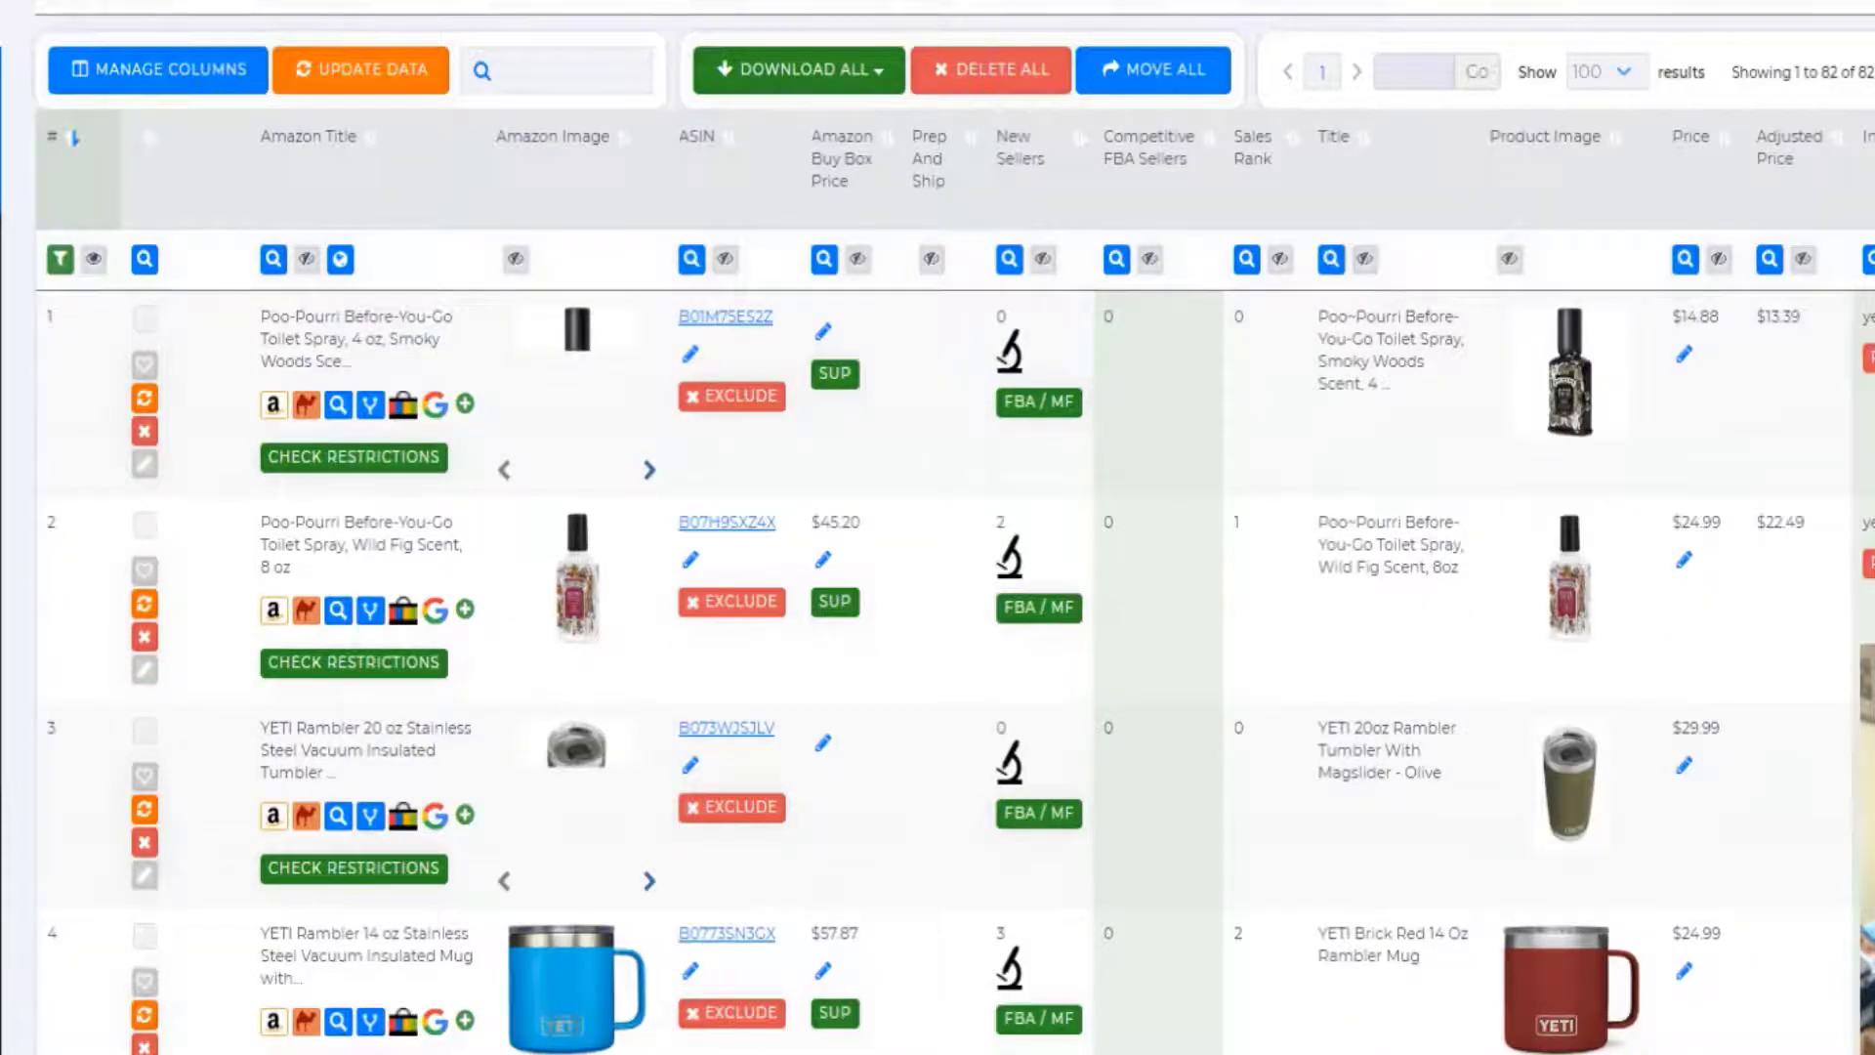
Switch the View Reverse results to the Basic view and examine the product details and history charts
scroll(955, 527, "up", 1)
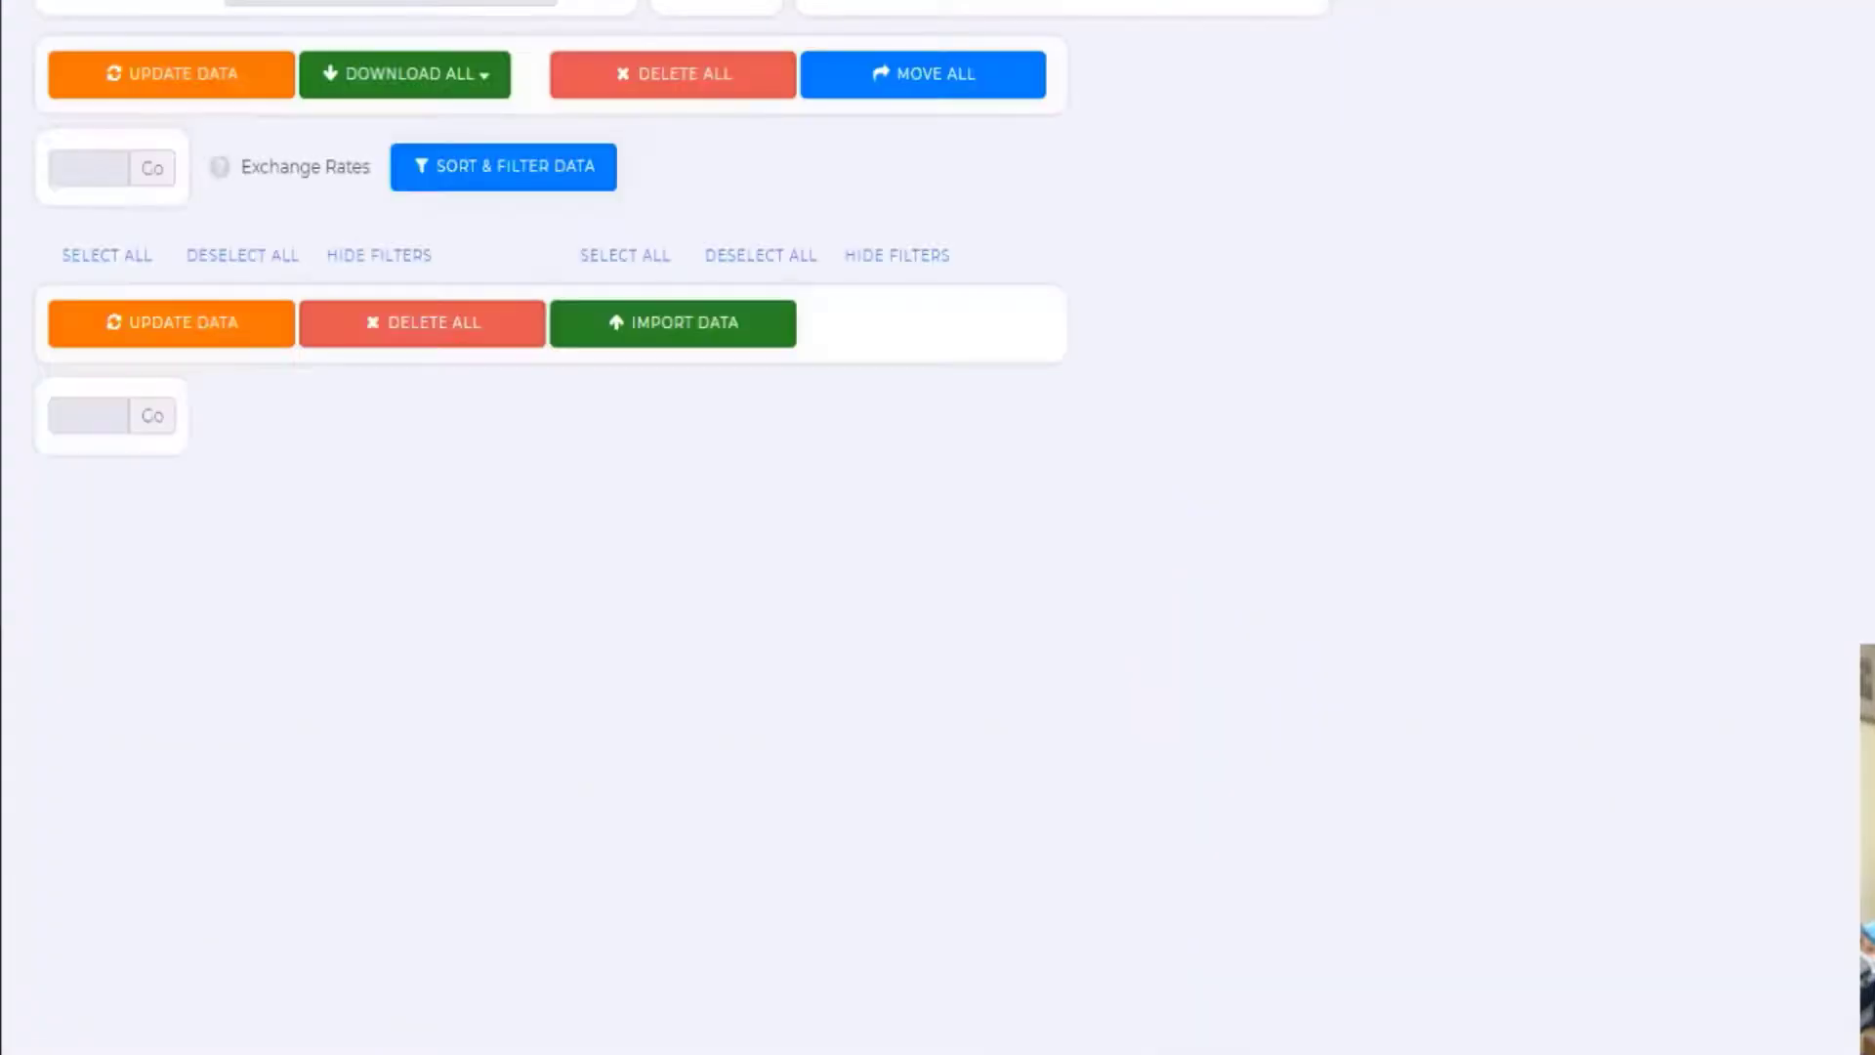
scroll(1157, 296, "down", 2)
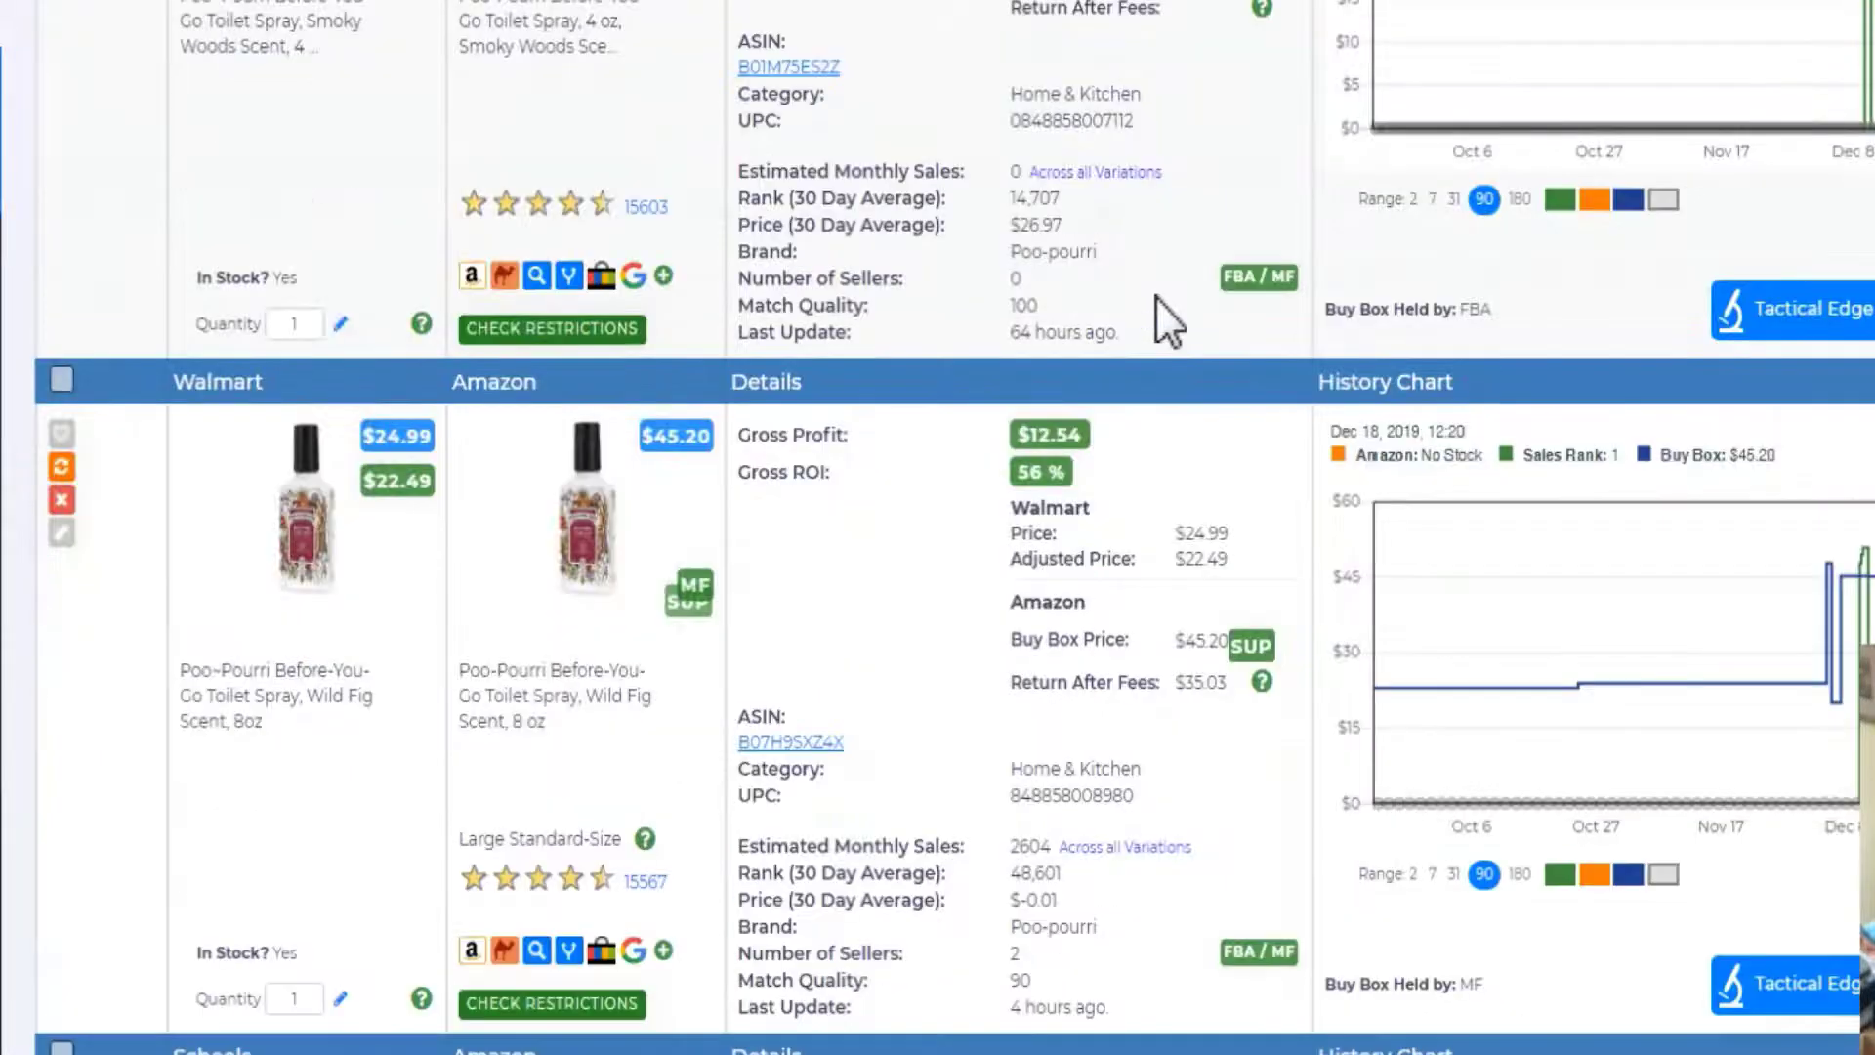
scroll(1151, 289, "up", 5)
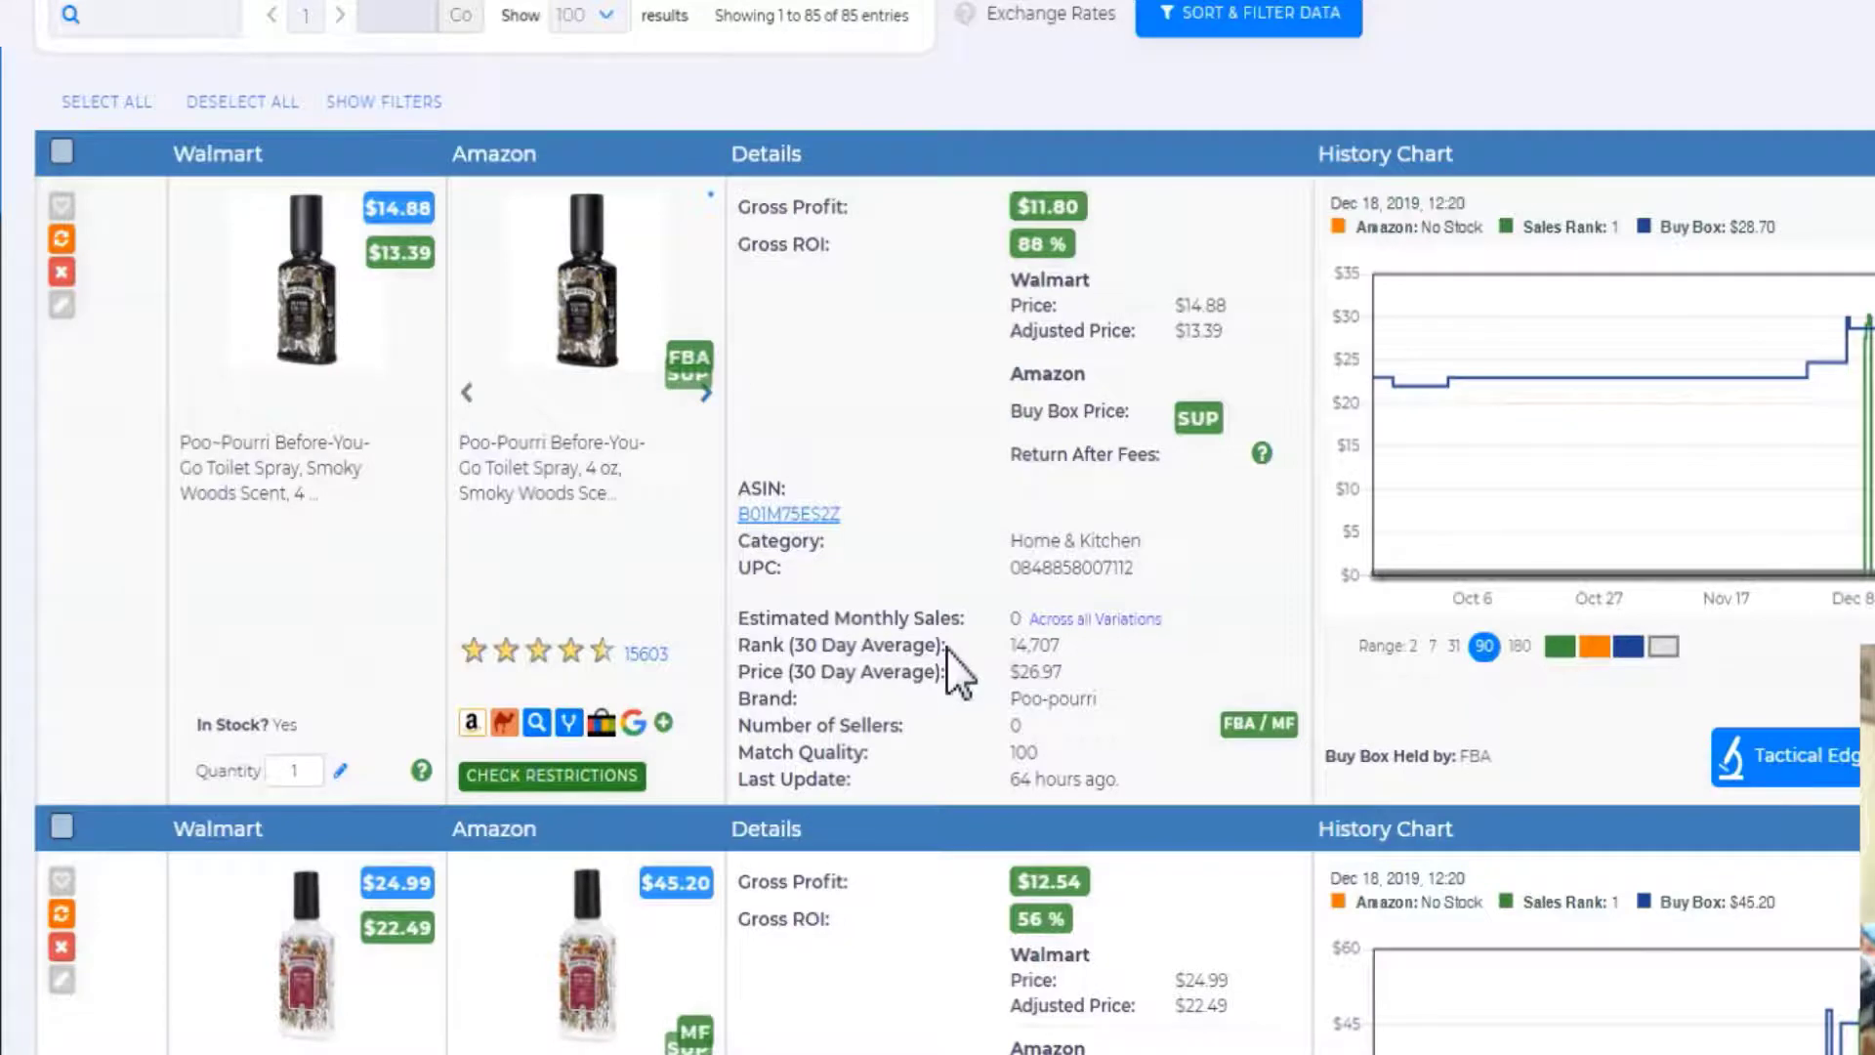
scroll(641, 20, "up", 2)
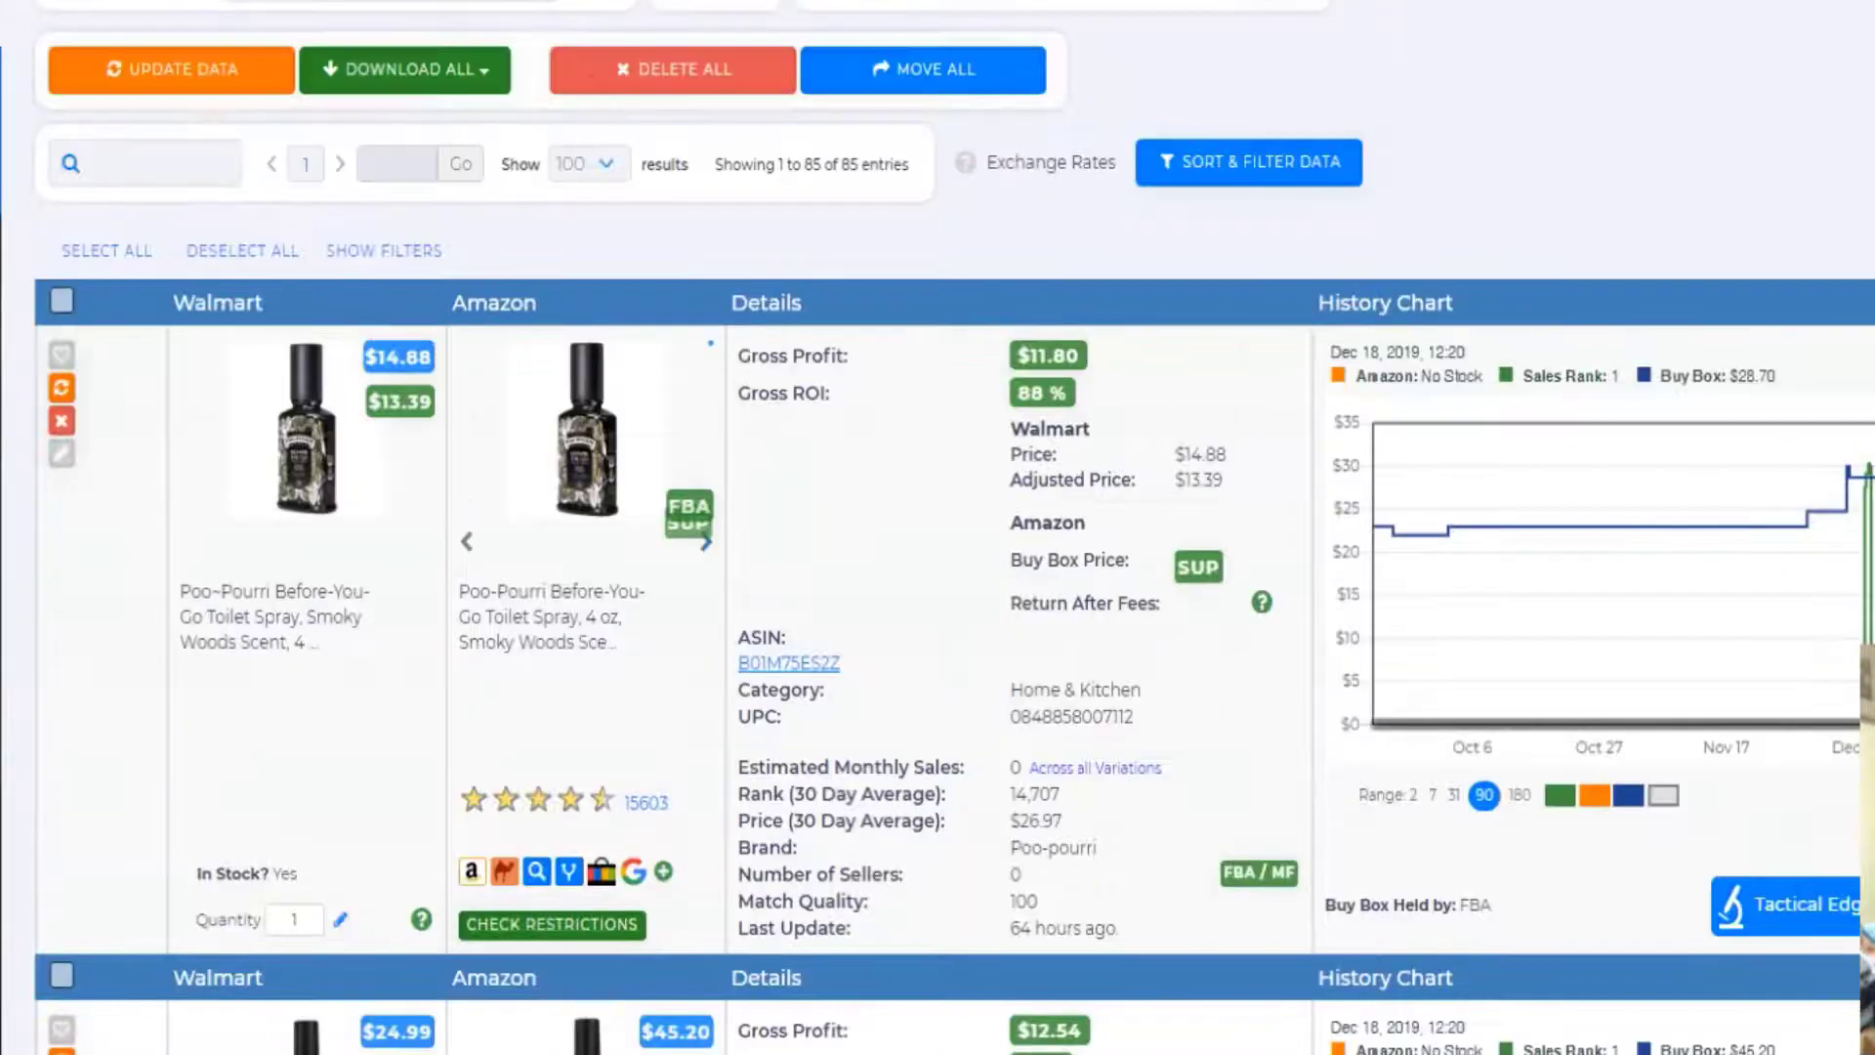
scroll(1035, 430, "down", 8)
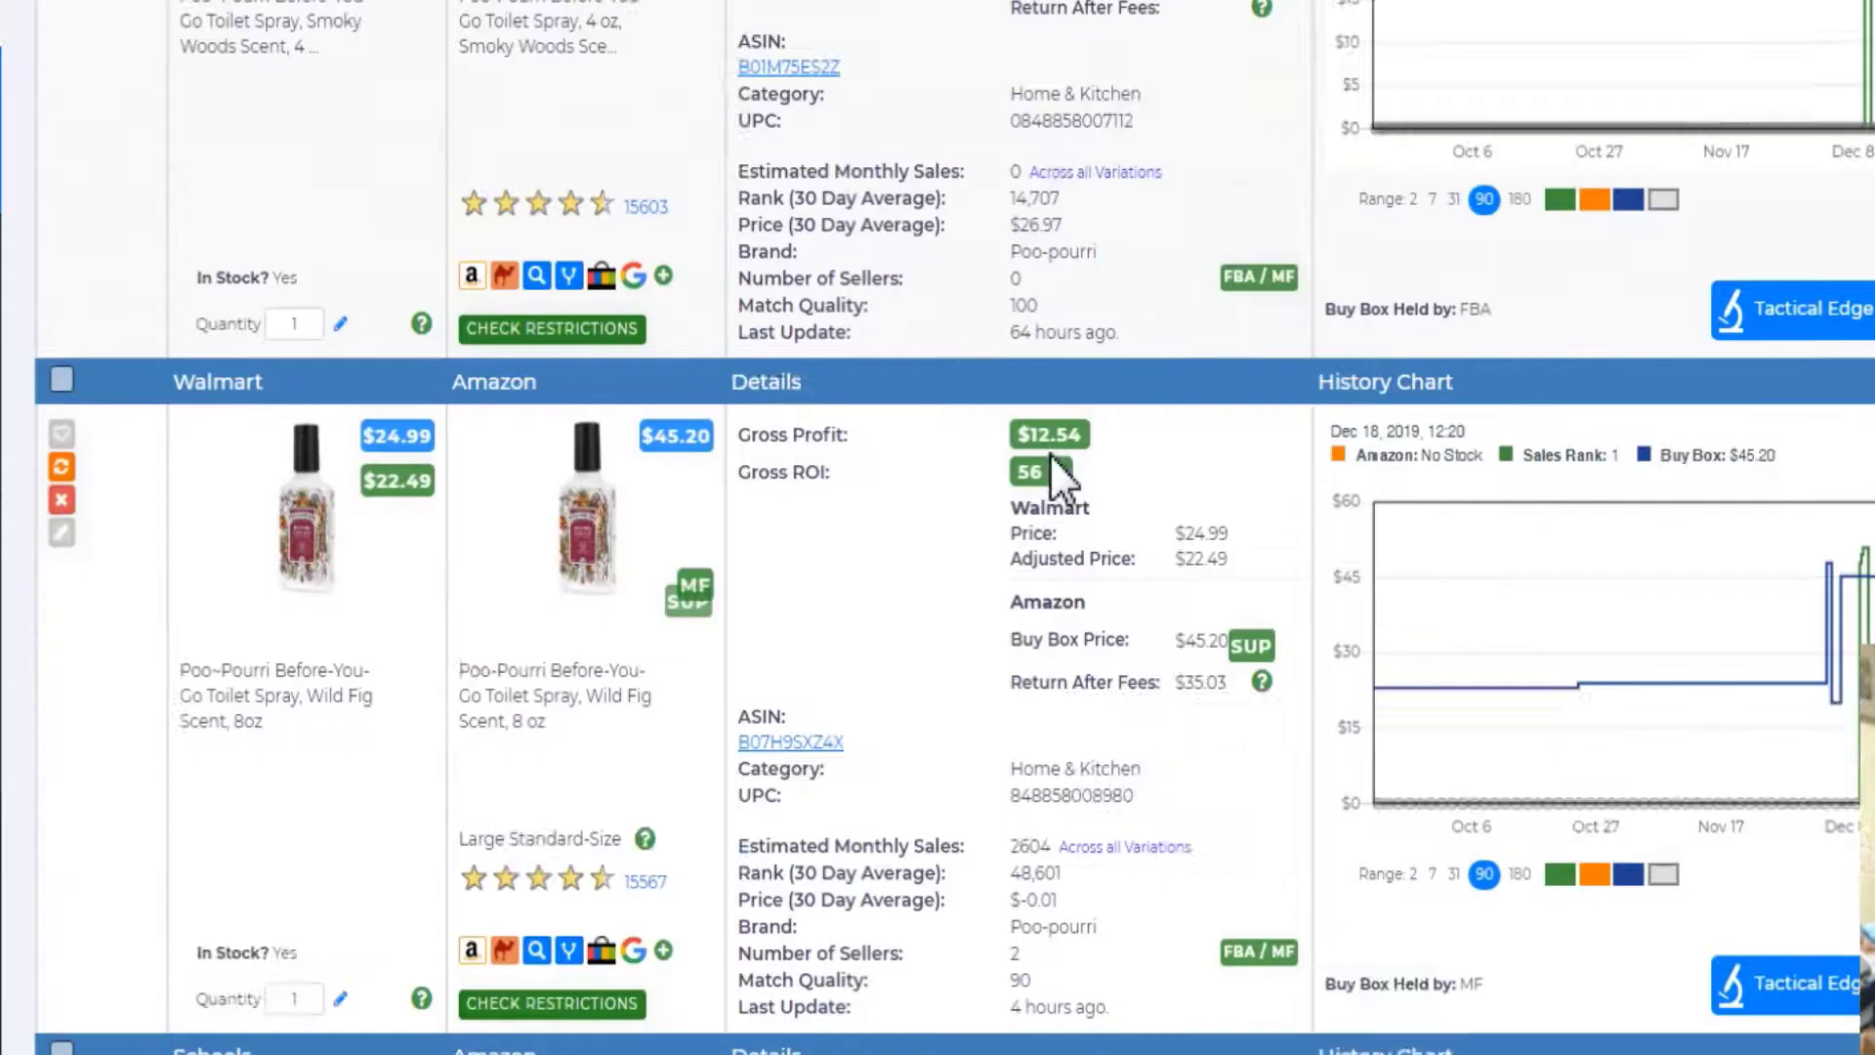
Compare the first two Poo-Pourri matches and check the Walmart product page of the Smoky Woods spray
scroll(977, 391, "up", 3)
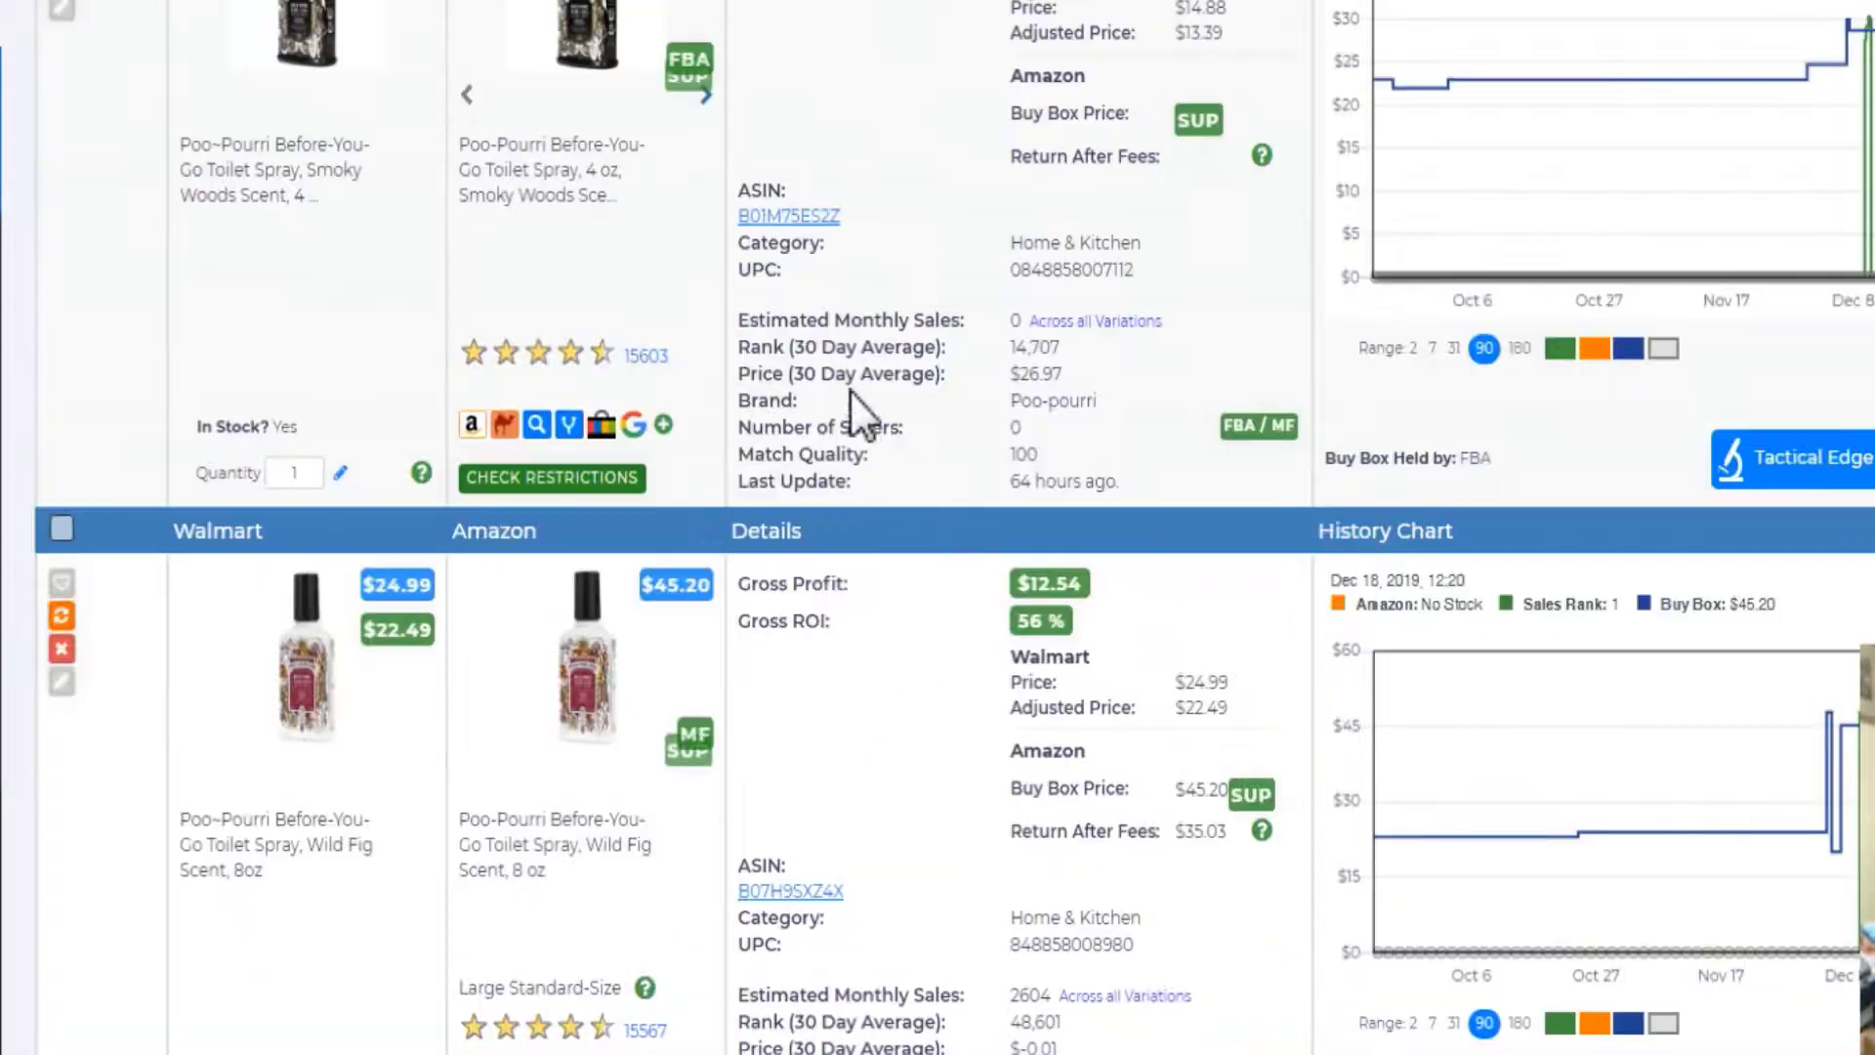
scroll(495, 235, "up", 2)
scroll(547, 322, "up", 3)
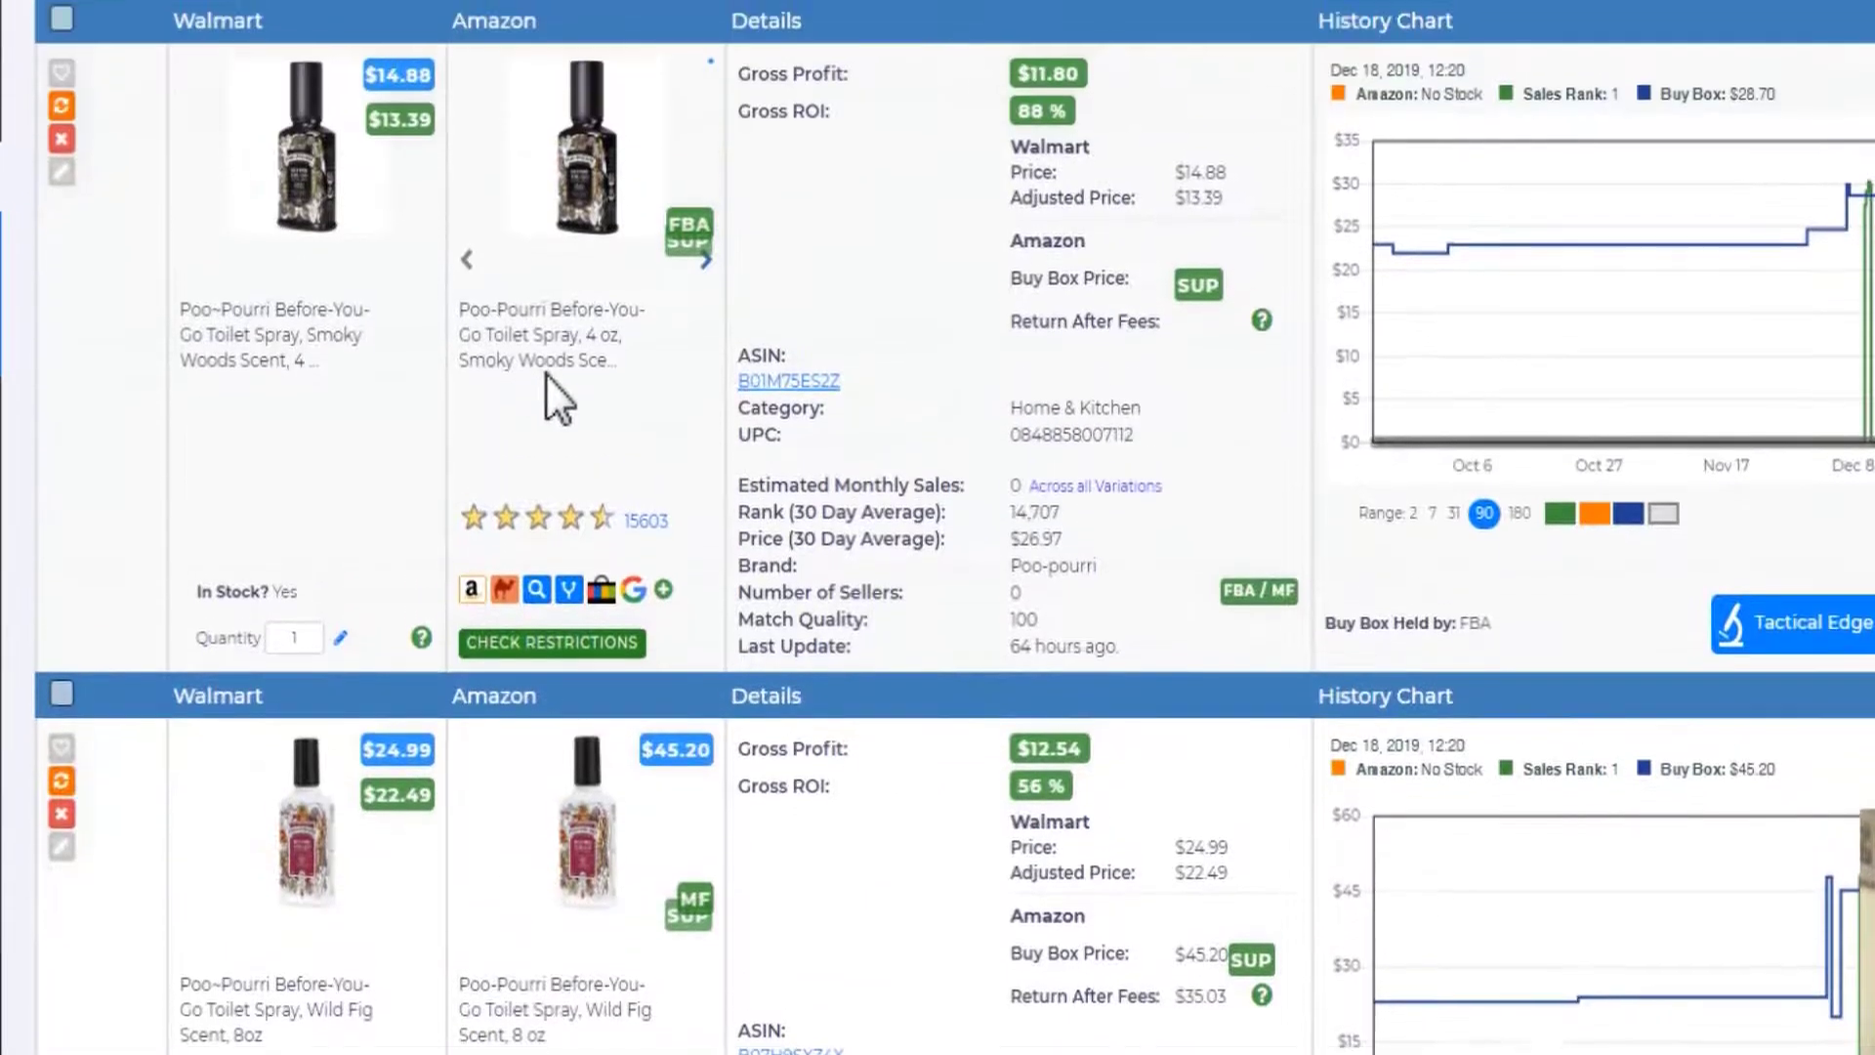
scroll(591, 383, "down", 2)
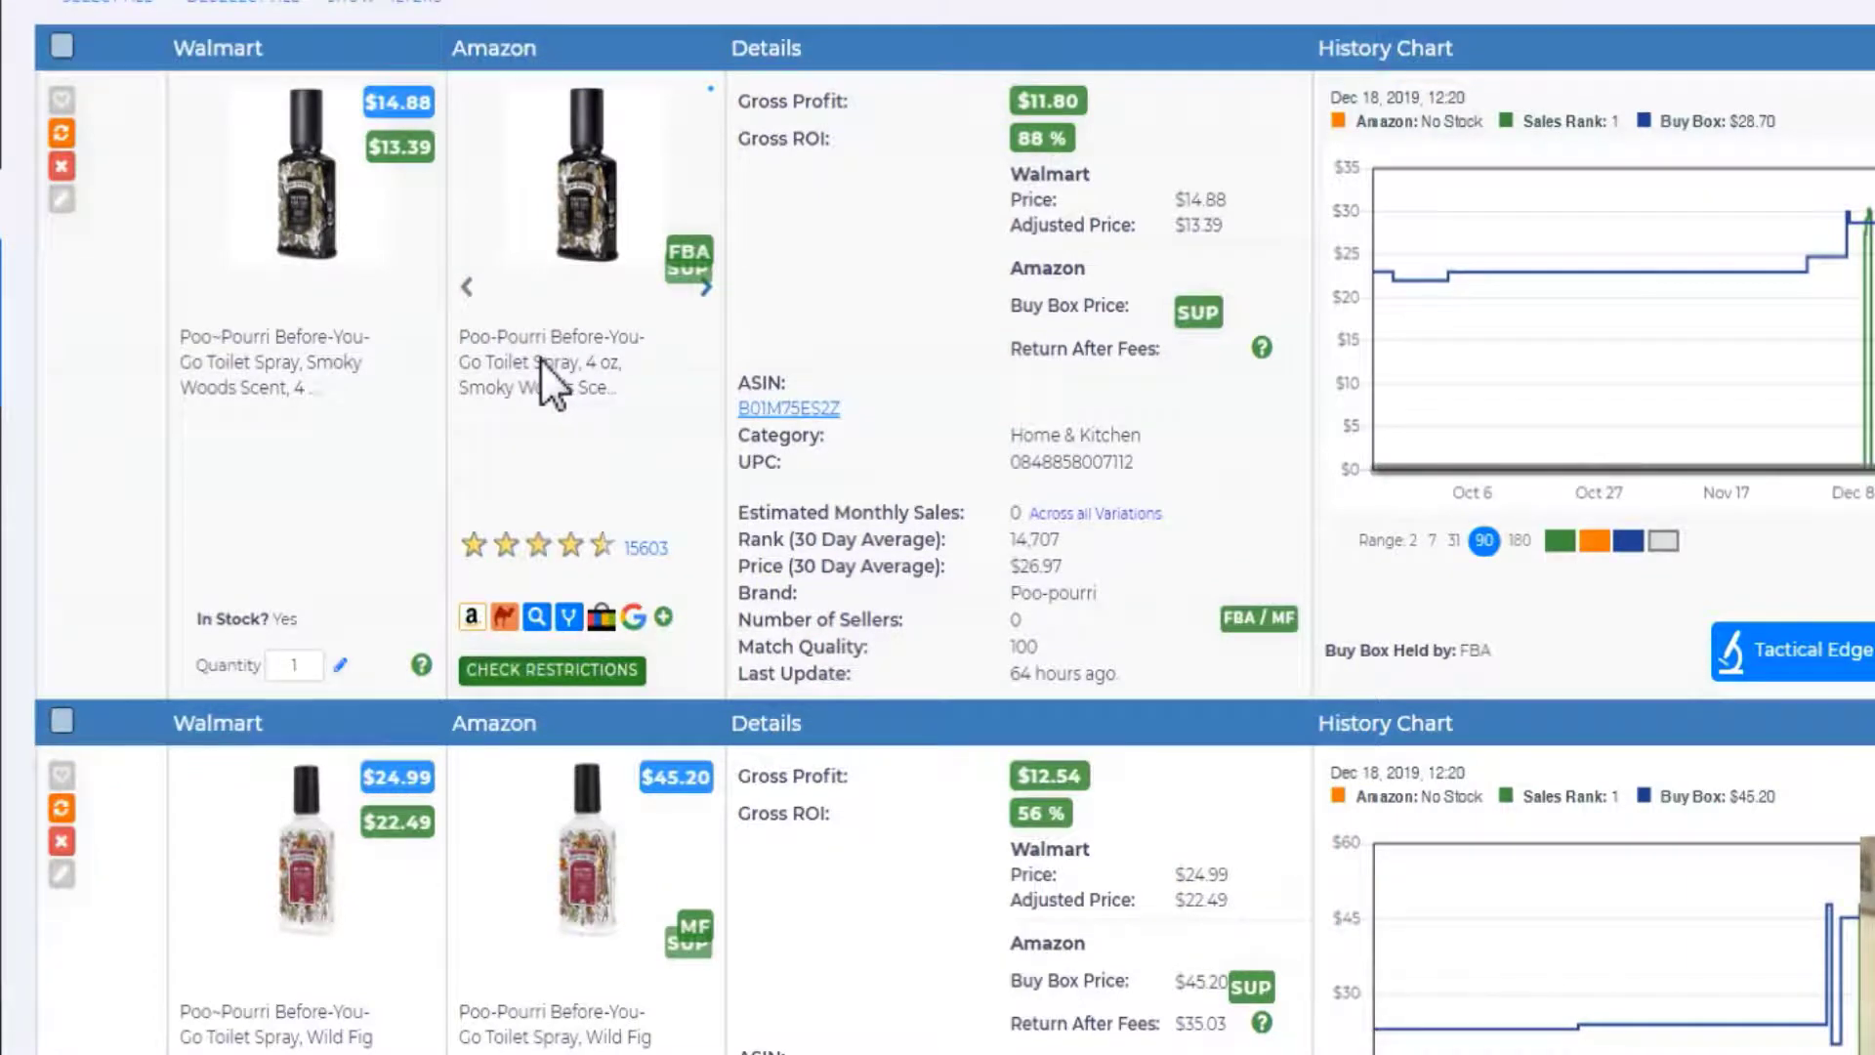
scroll(577, 367, "down", 2)
scroll(576, 367, "up", 3)
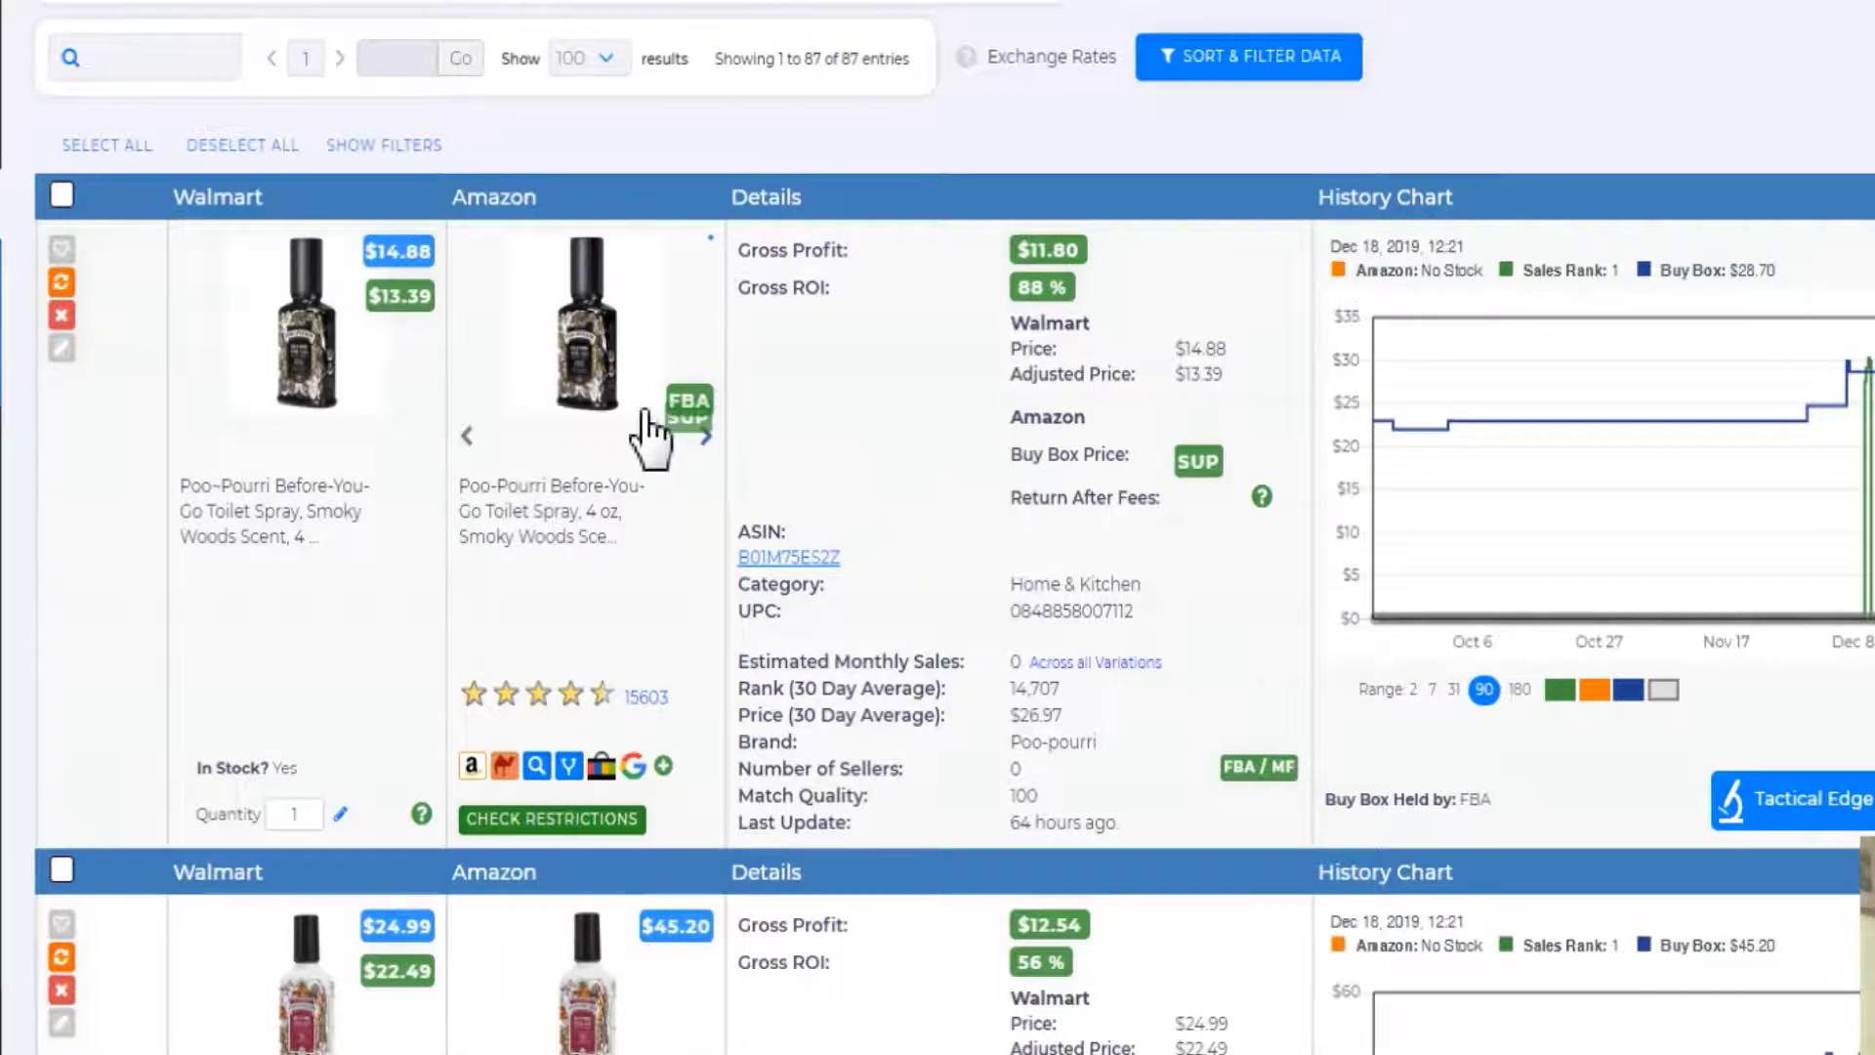
mouse_move(410, 355)
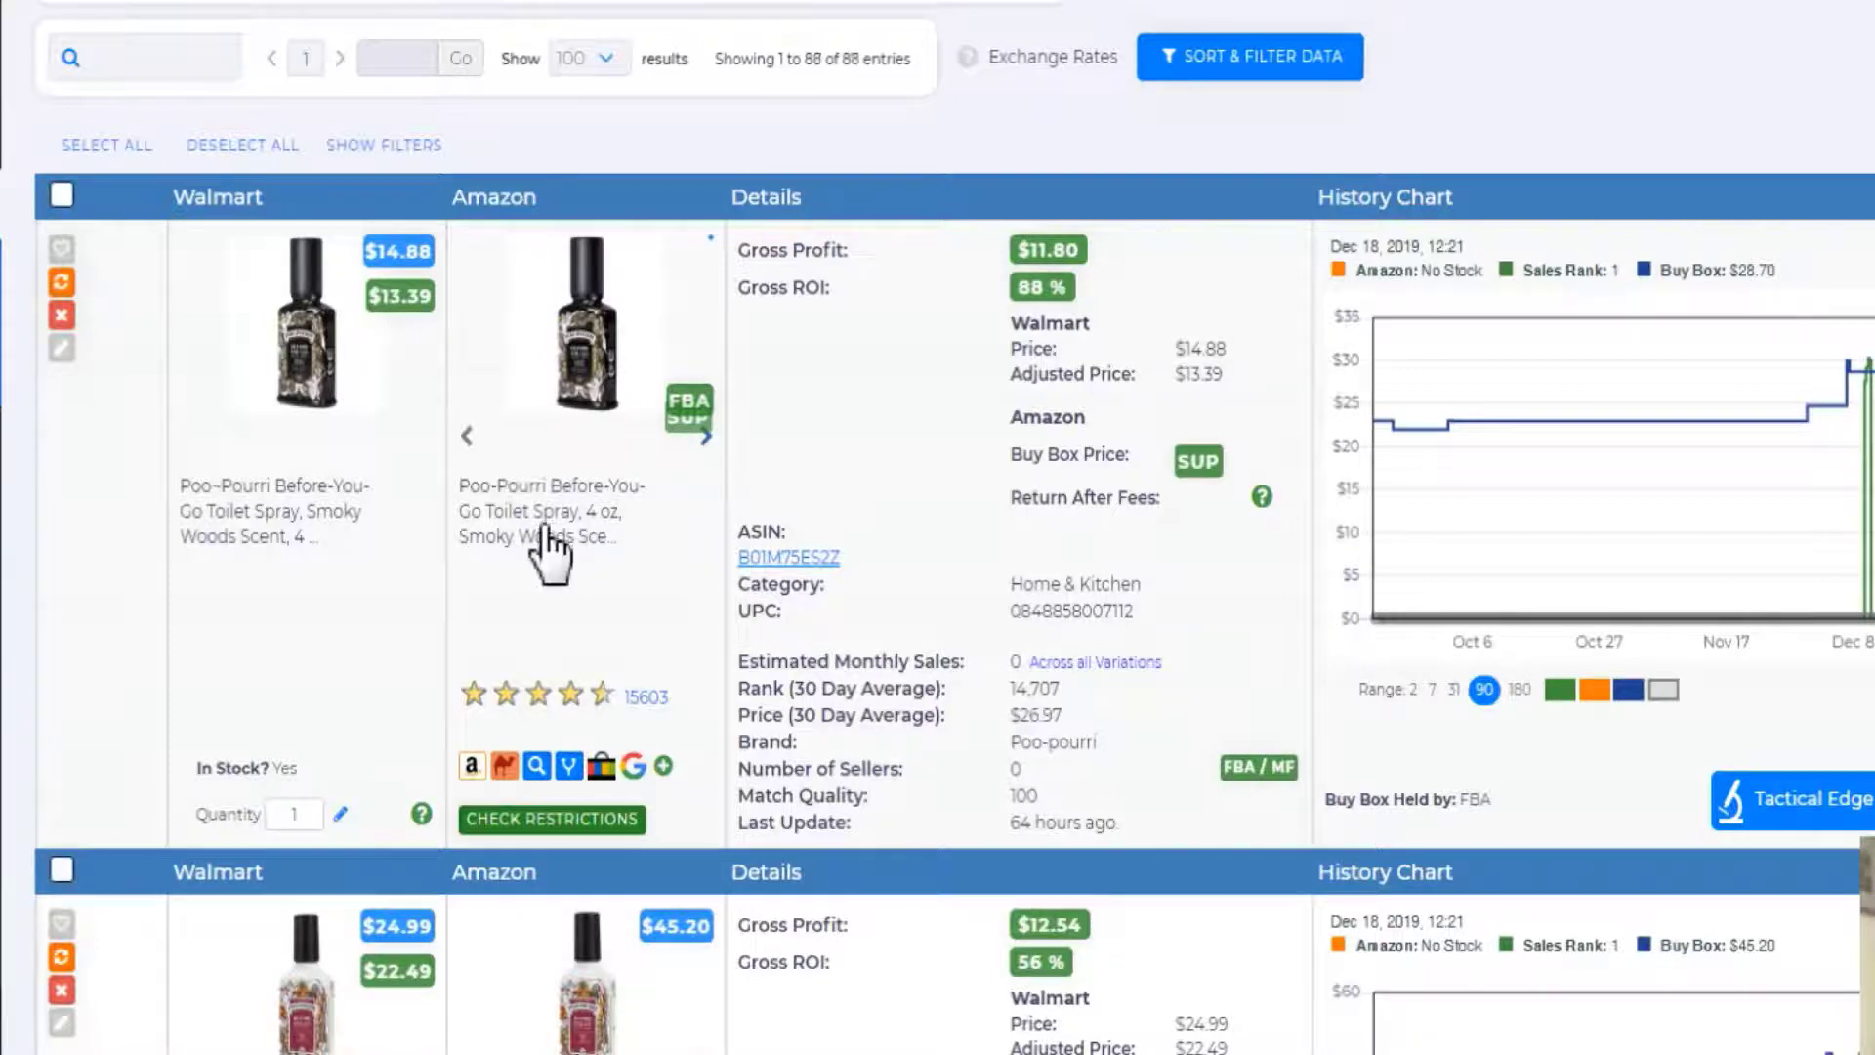
left_click(276, 520)
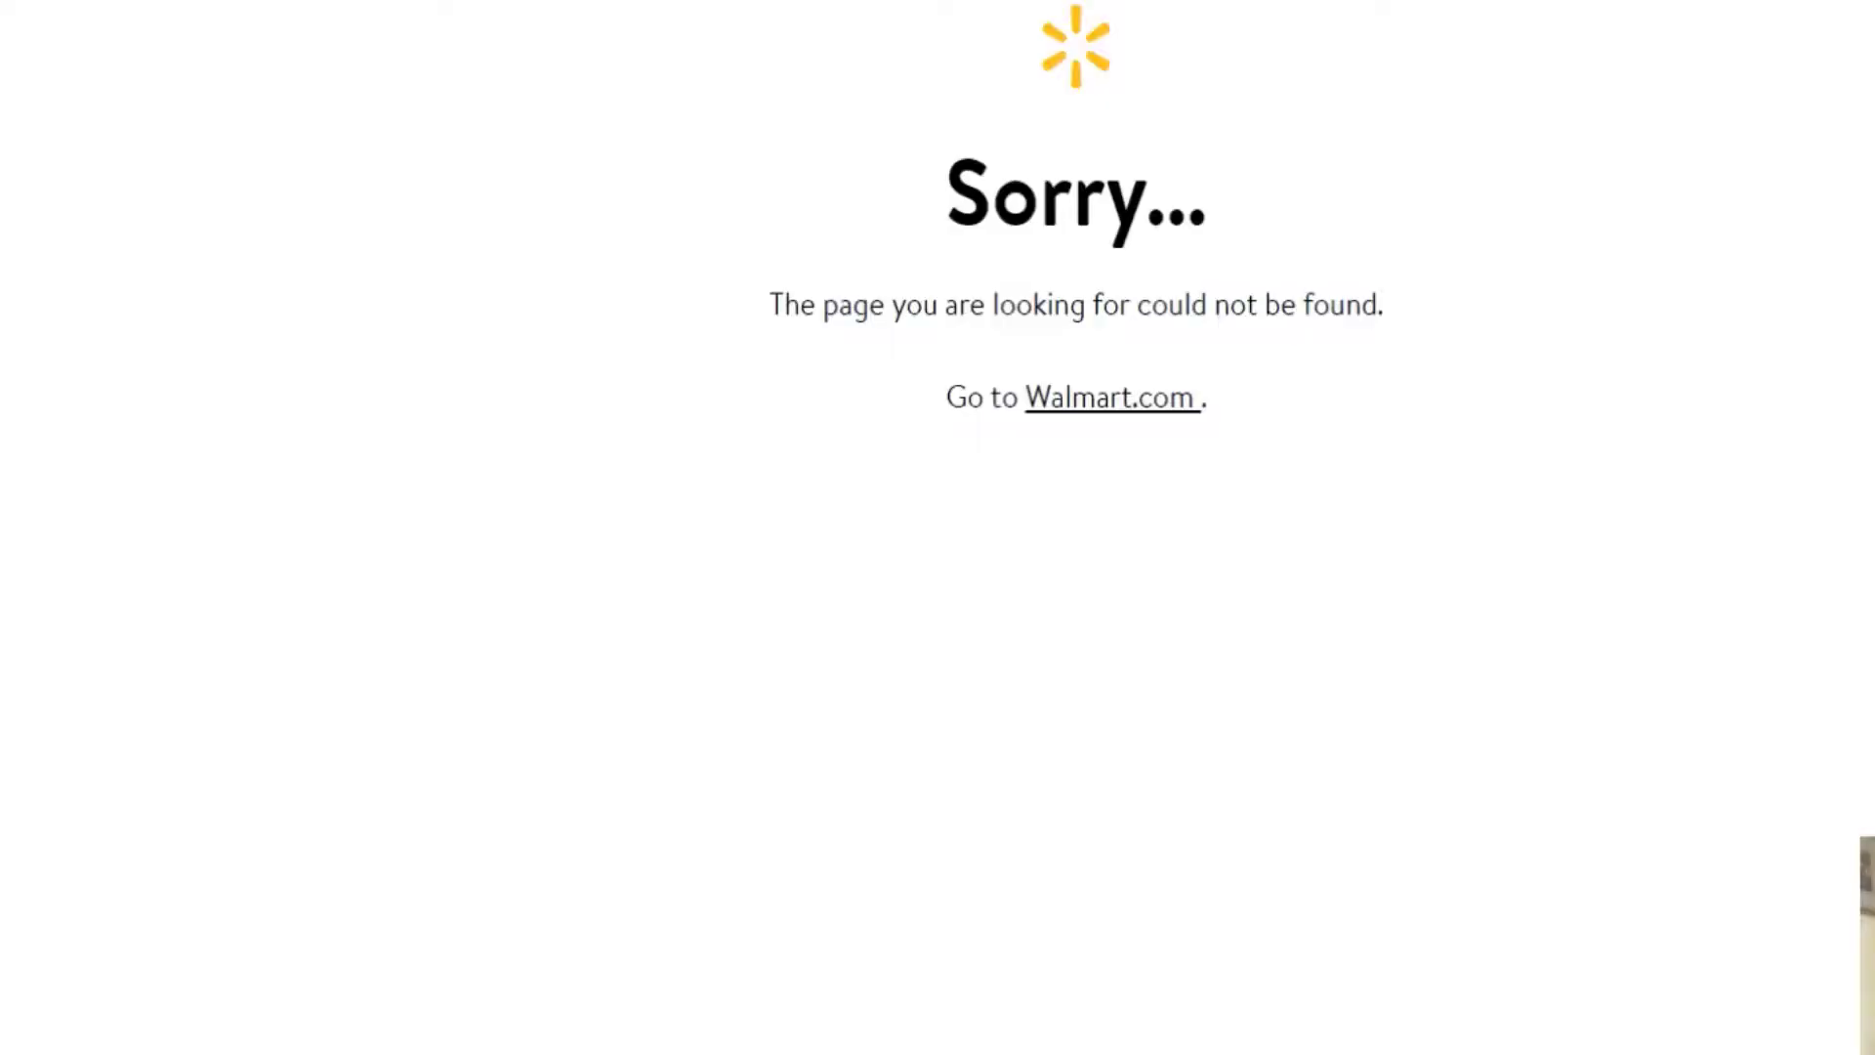
left_click(354, 0)
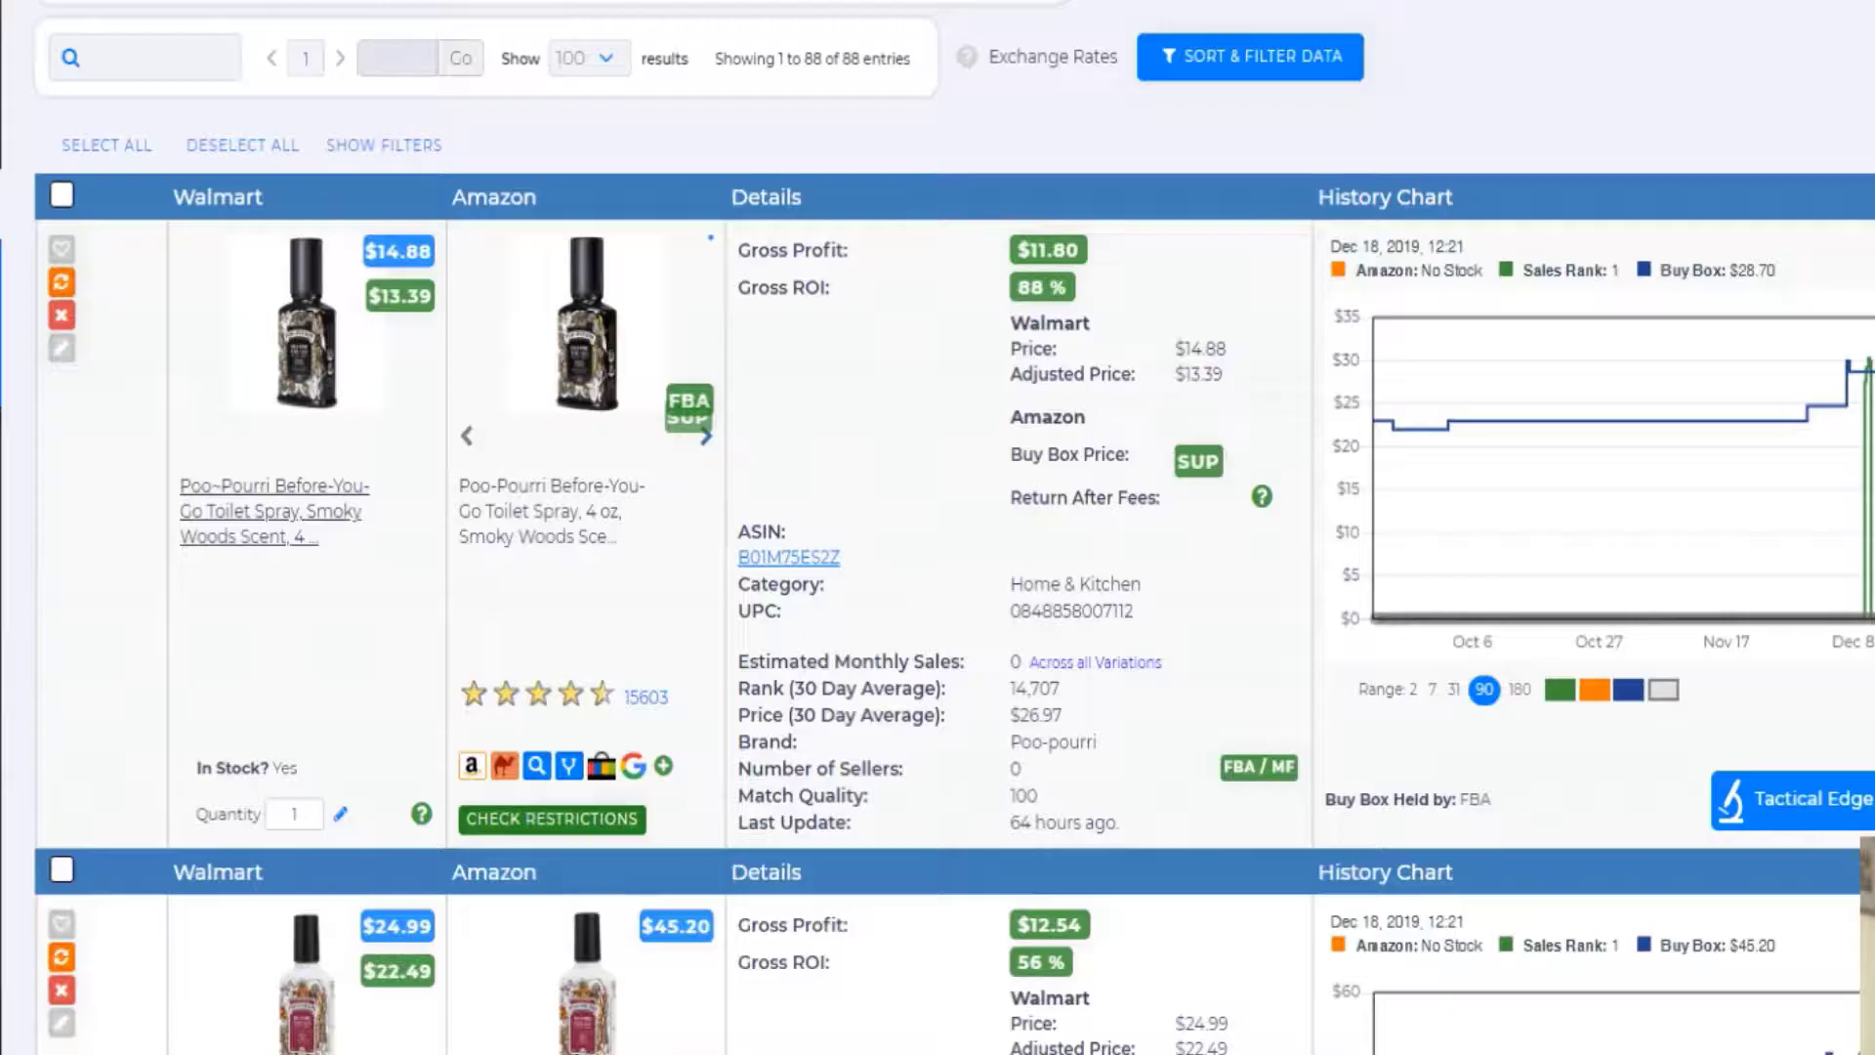
Open the Walmart product page of the Wild Fig 8 oz Poo-Pourri spray from the results
scroll(451, 583, "down", 7)
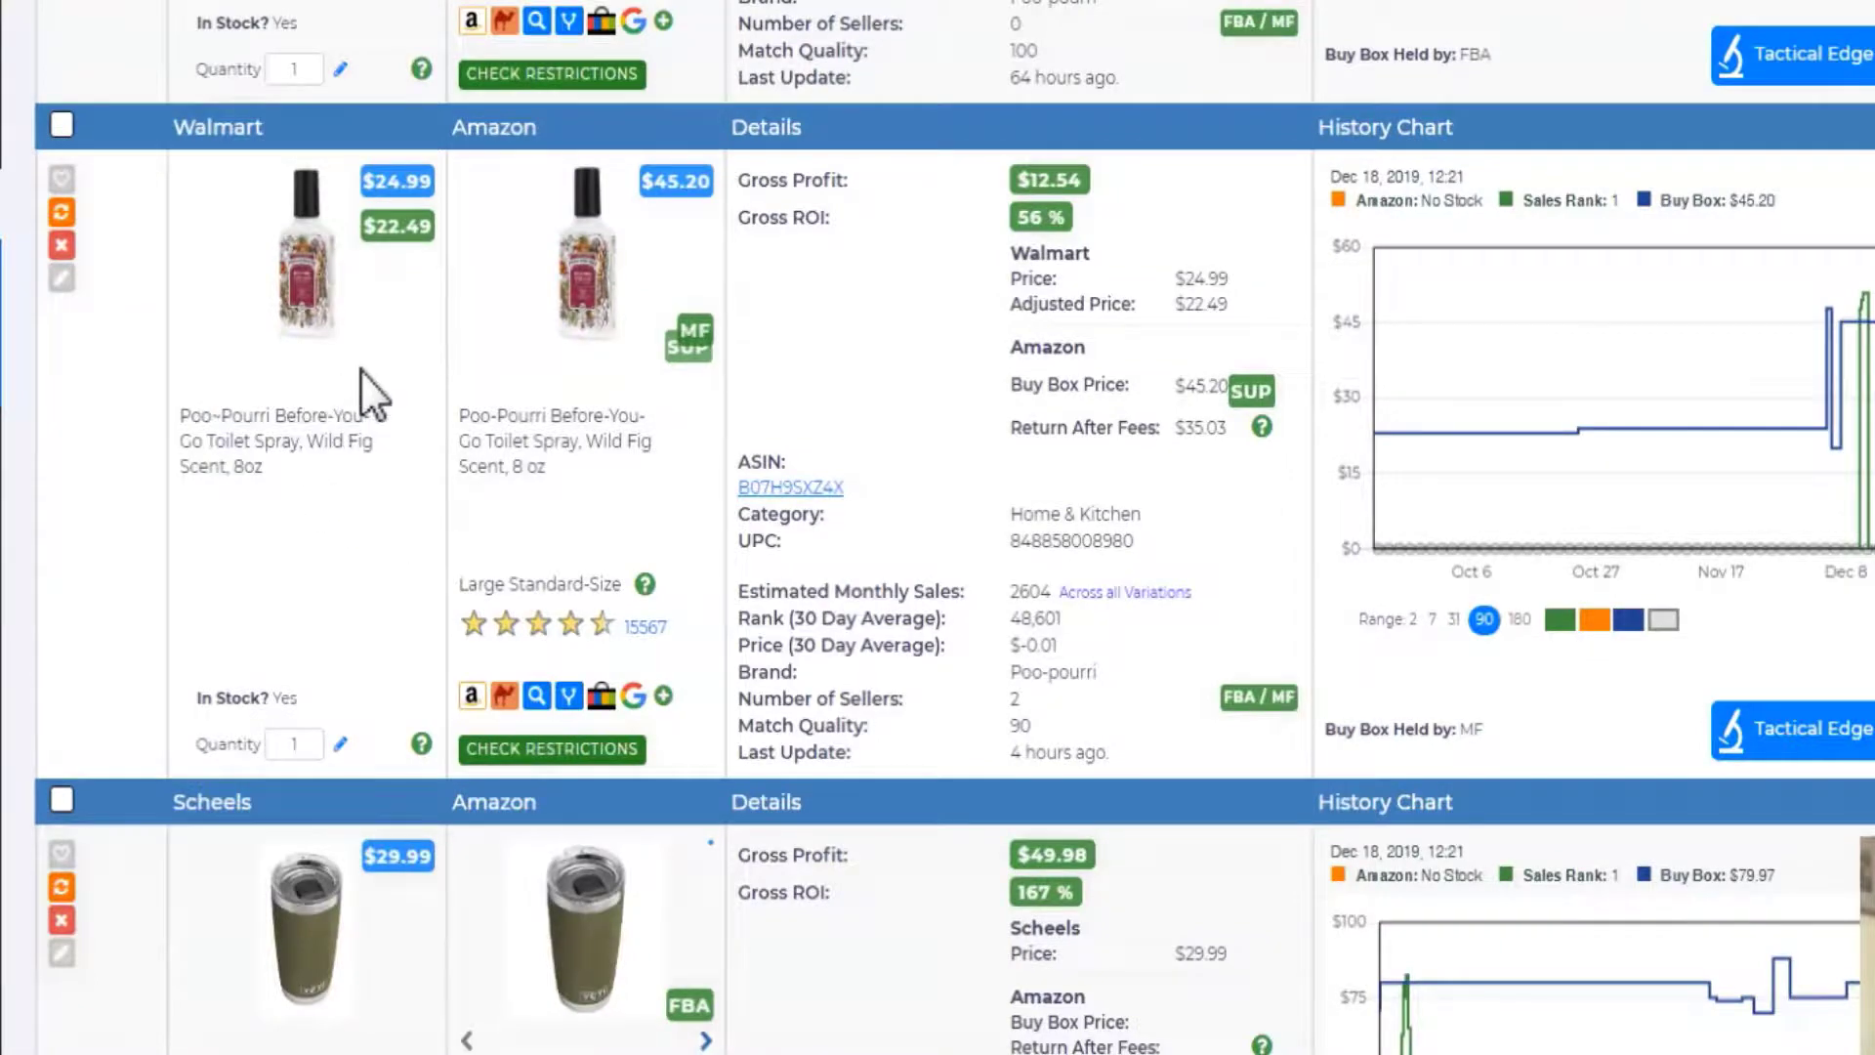
scroll(362, 371, "up", 7)
scroll(362, 371, "down", 3)
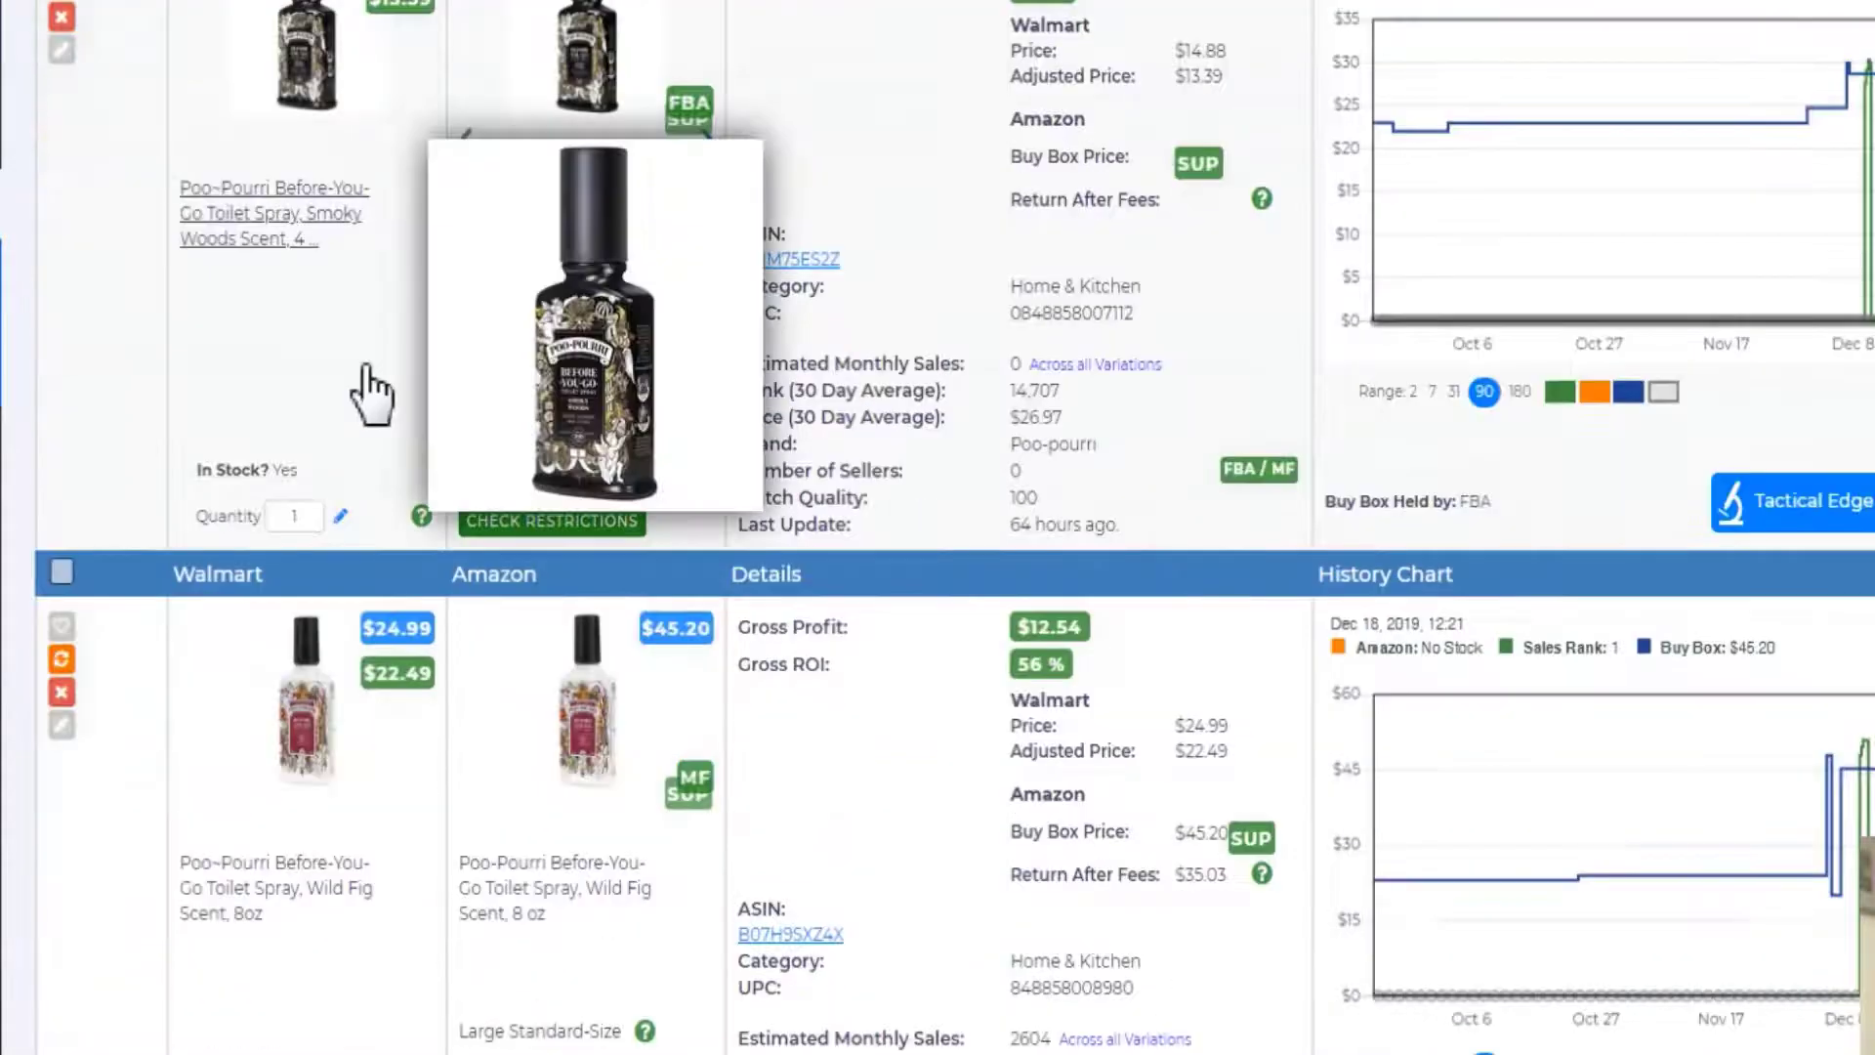
scroll(360, 385, "up", 3)
scroll(601, 568, "down", 3)
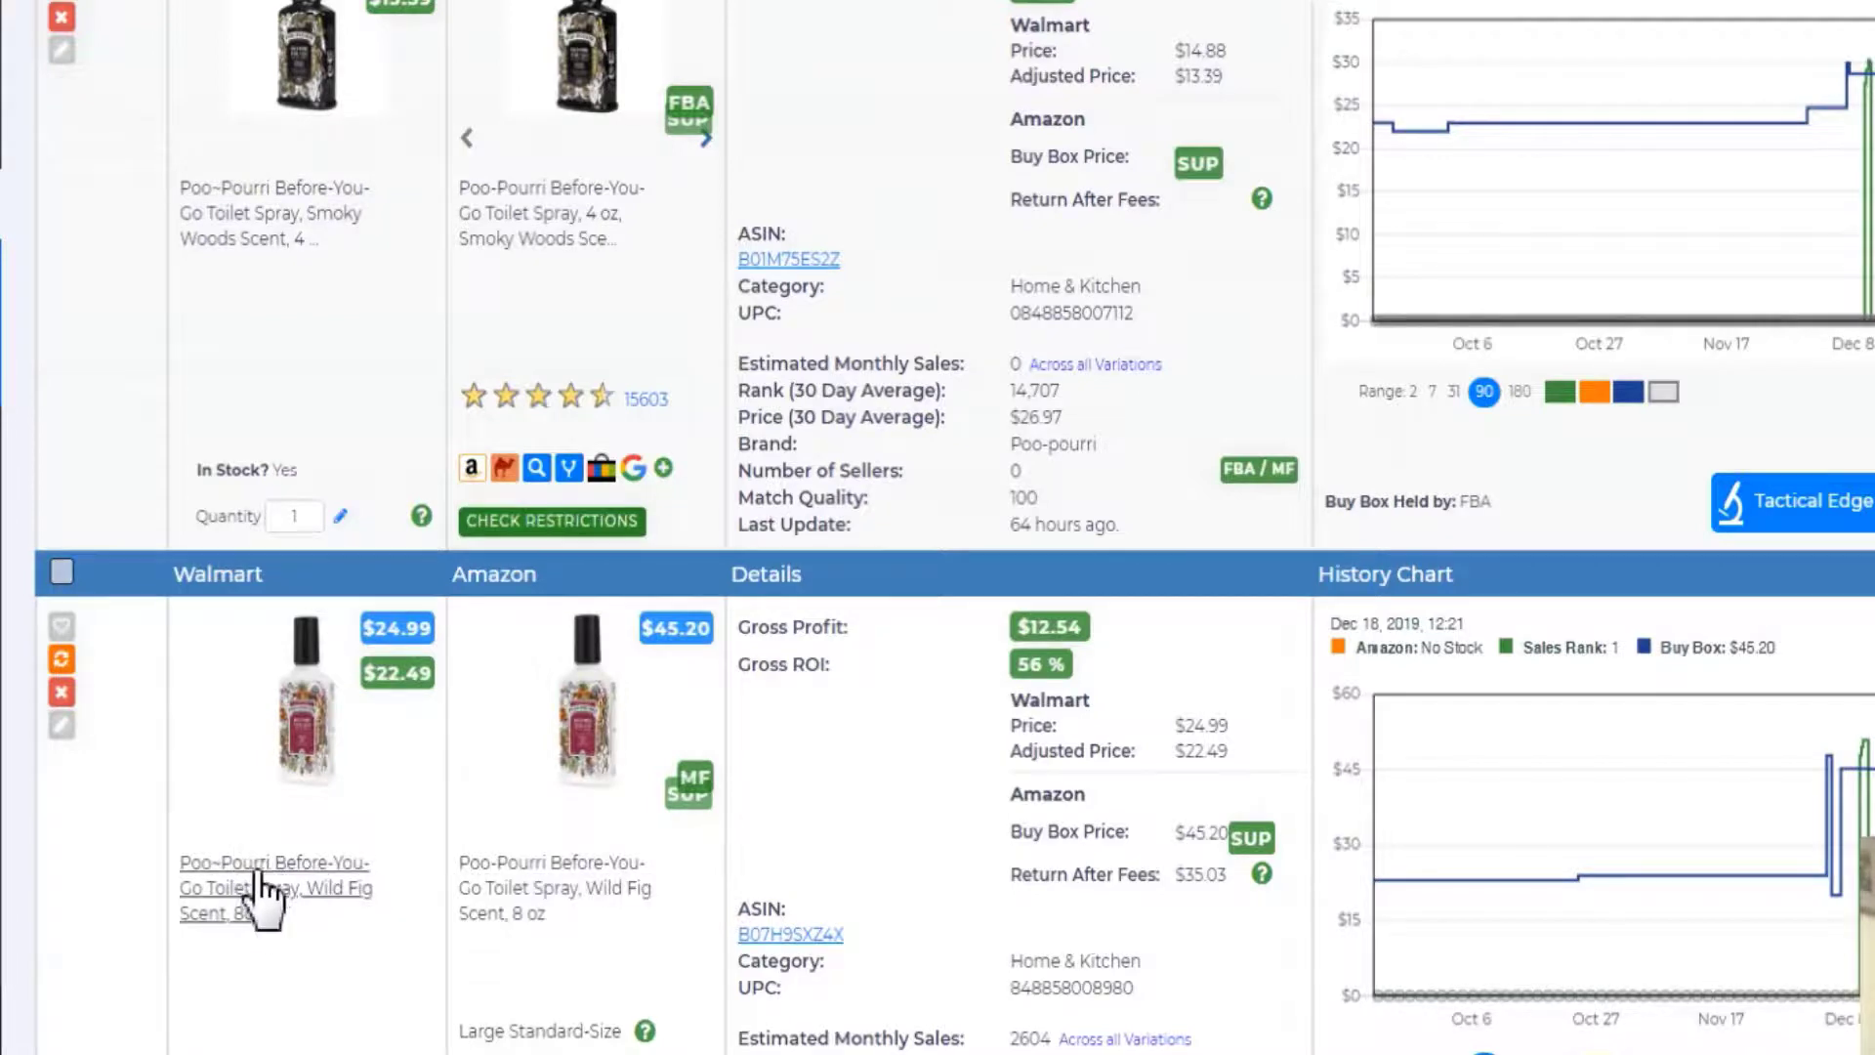
left_click(234, 889)
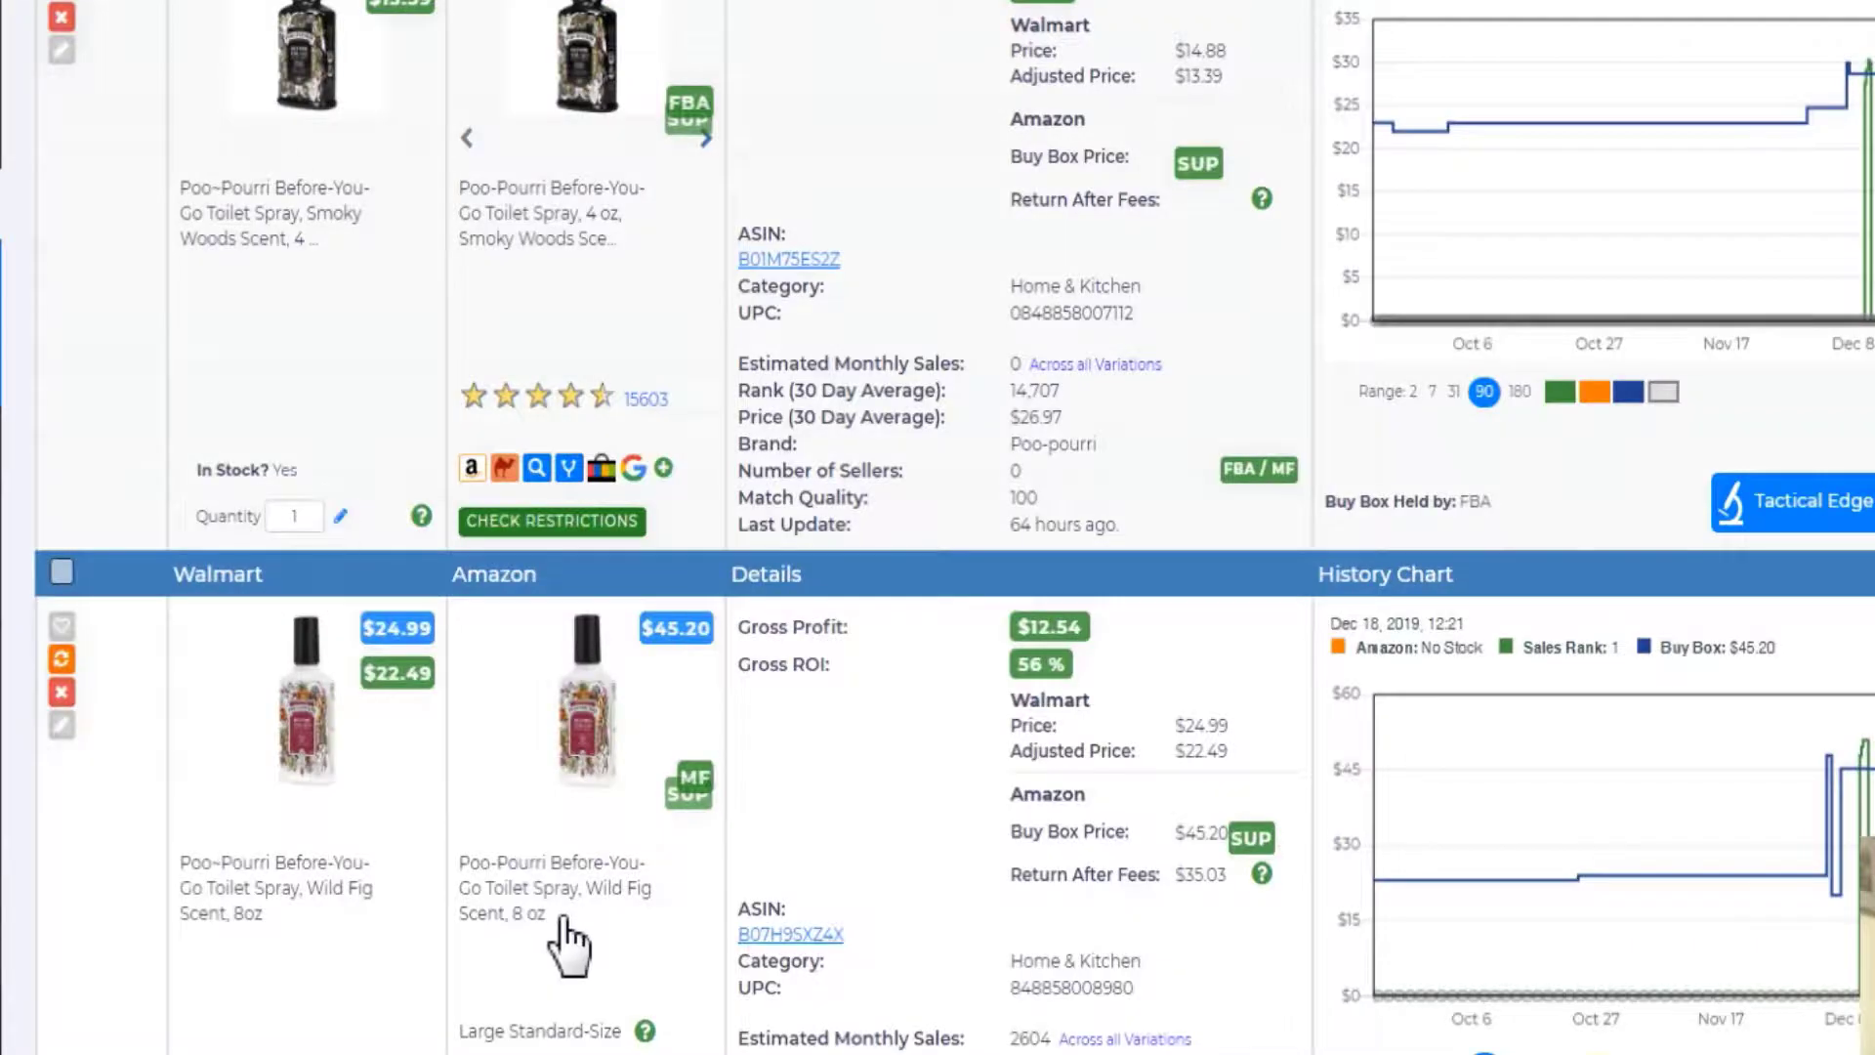
Open the Wild Fig 8 oz spray's Amazon listing, view all its buying options, and return to the Tactical Arbitrage results
left_click(568, 885)
left_click(569, 879)
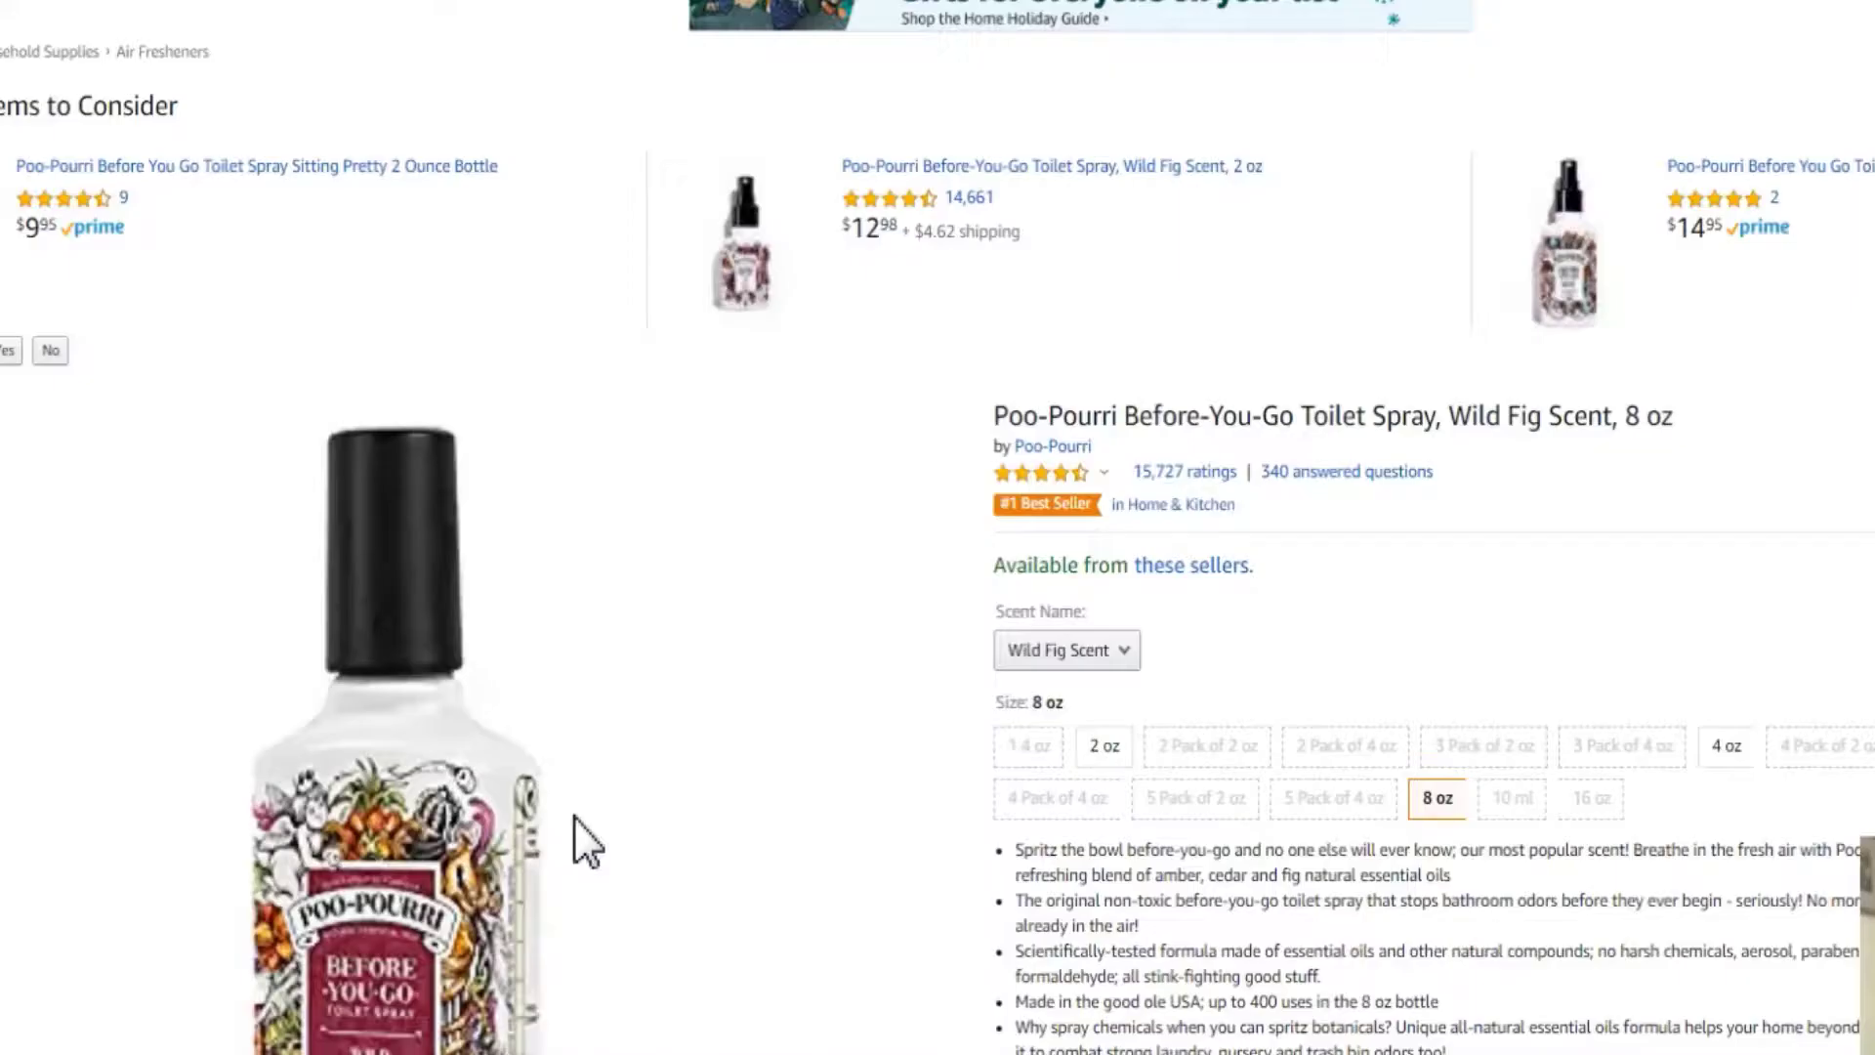
scroll(358, 228, "down", 1)
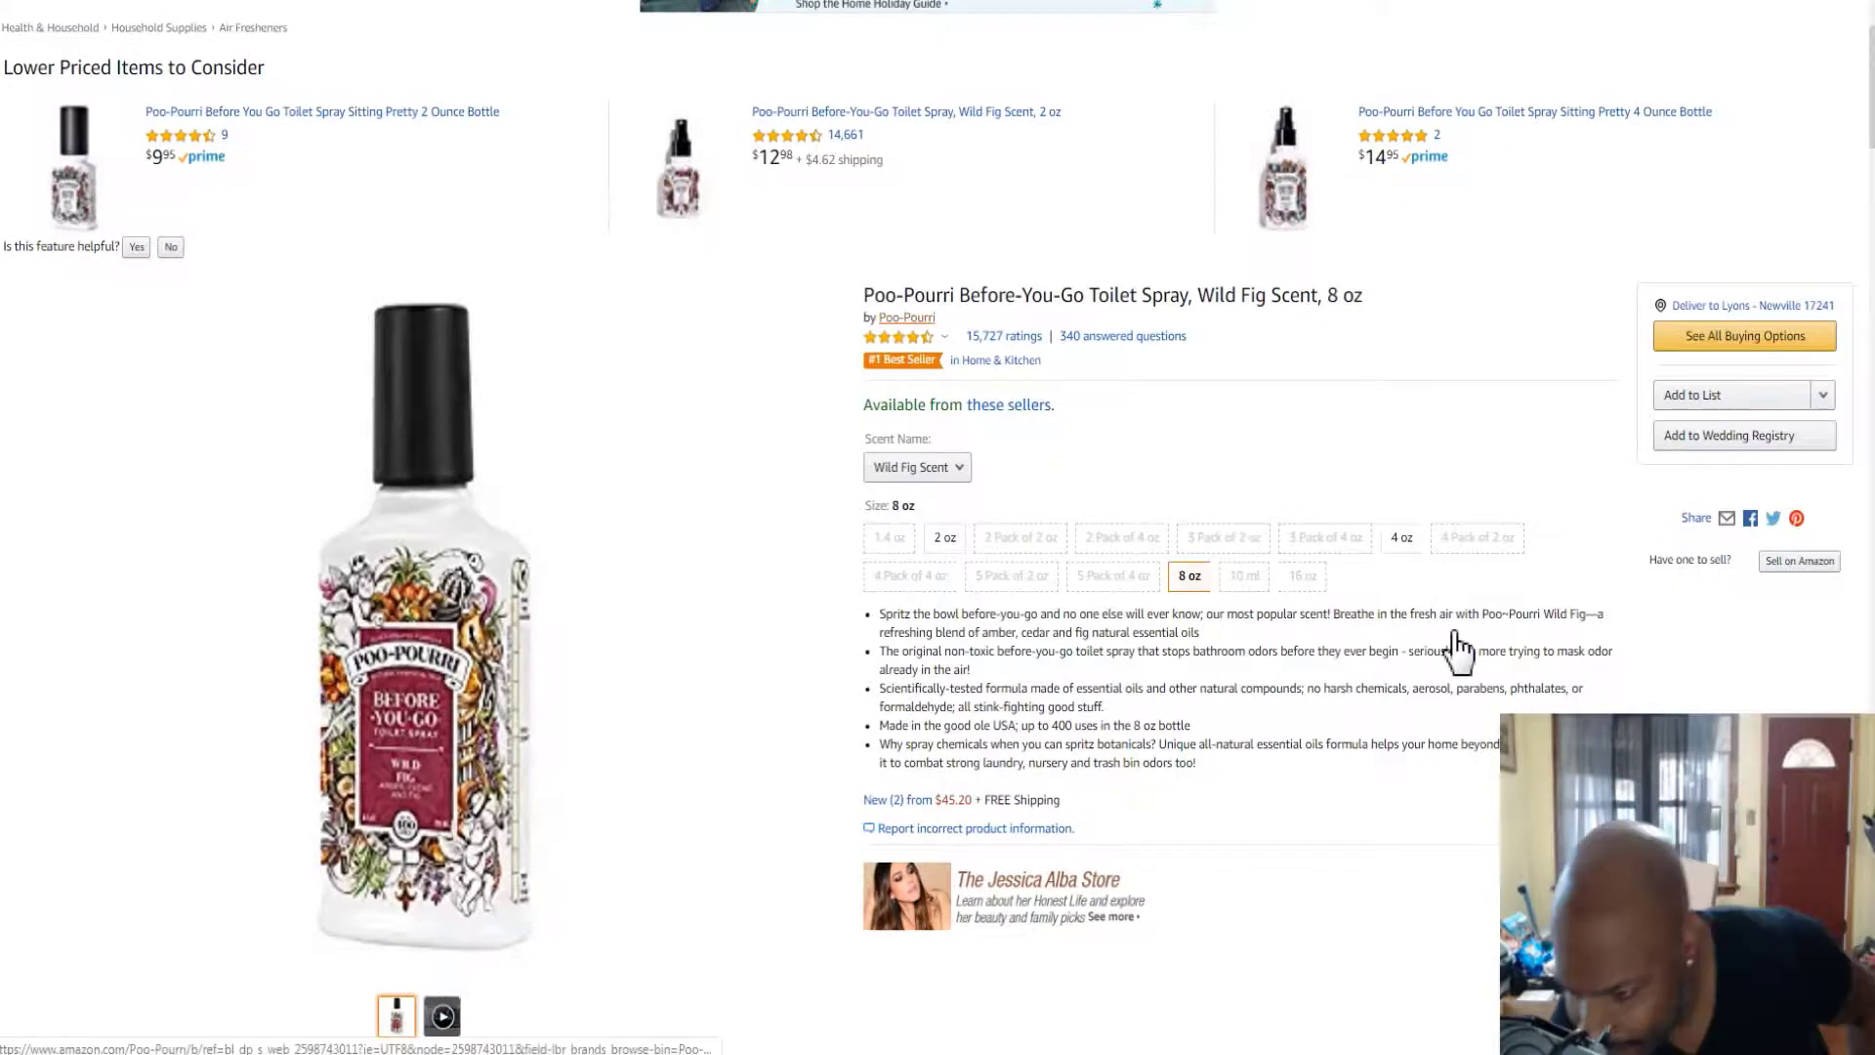
left_click(1747, 343)
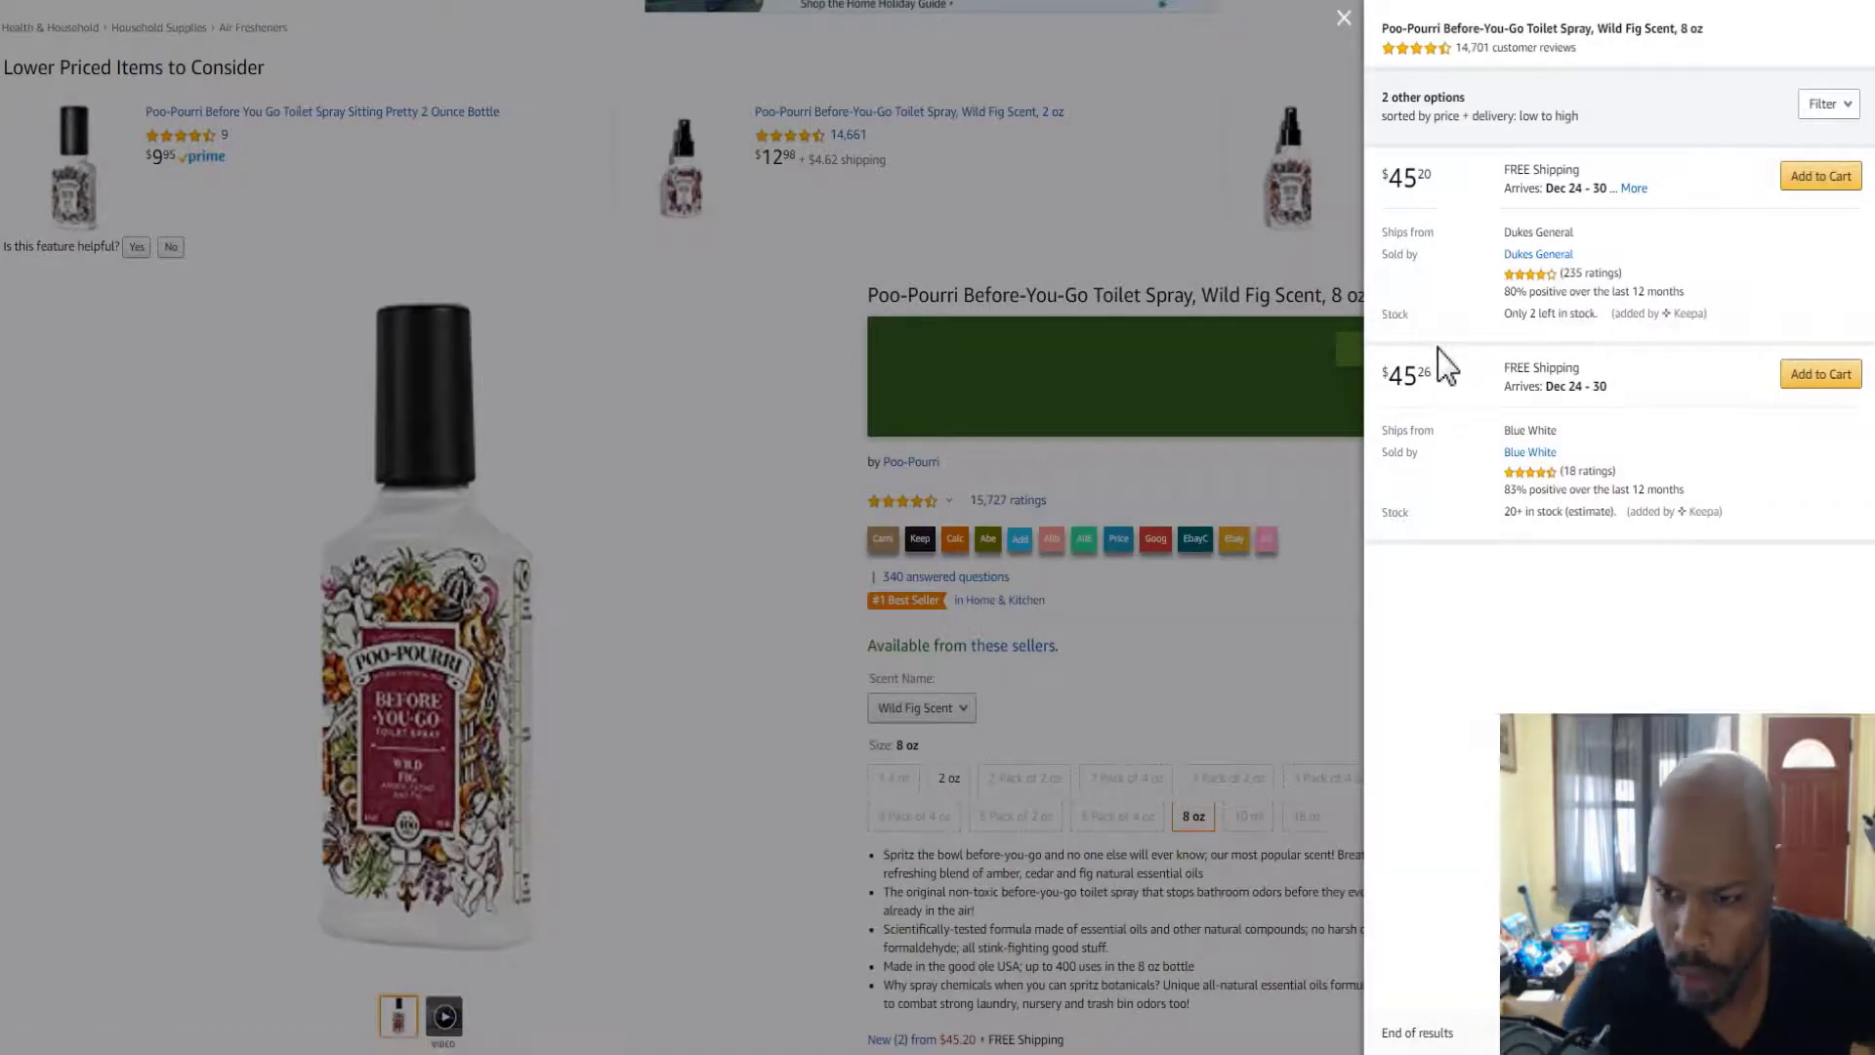
left_click(1346, 20)
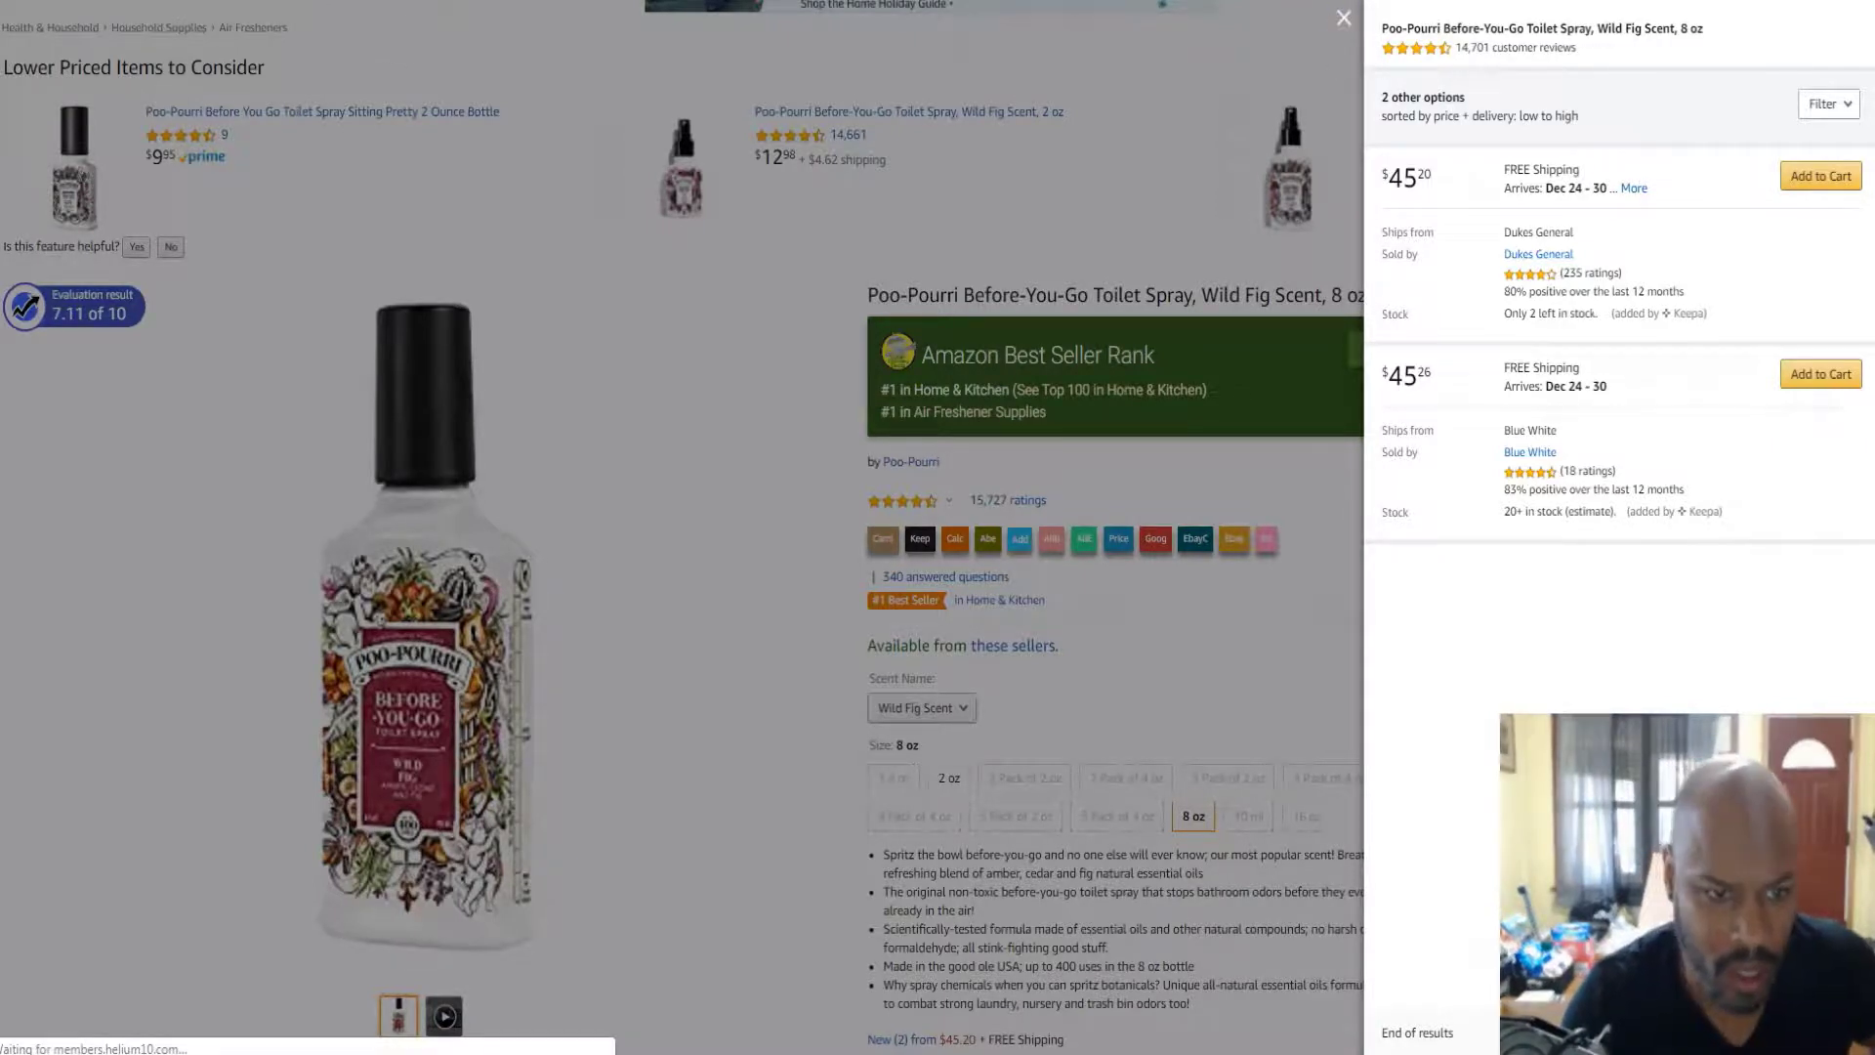
left_click(332, 2)
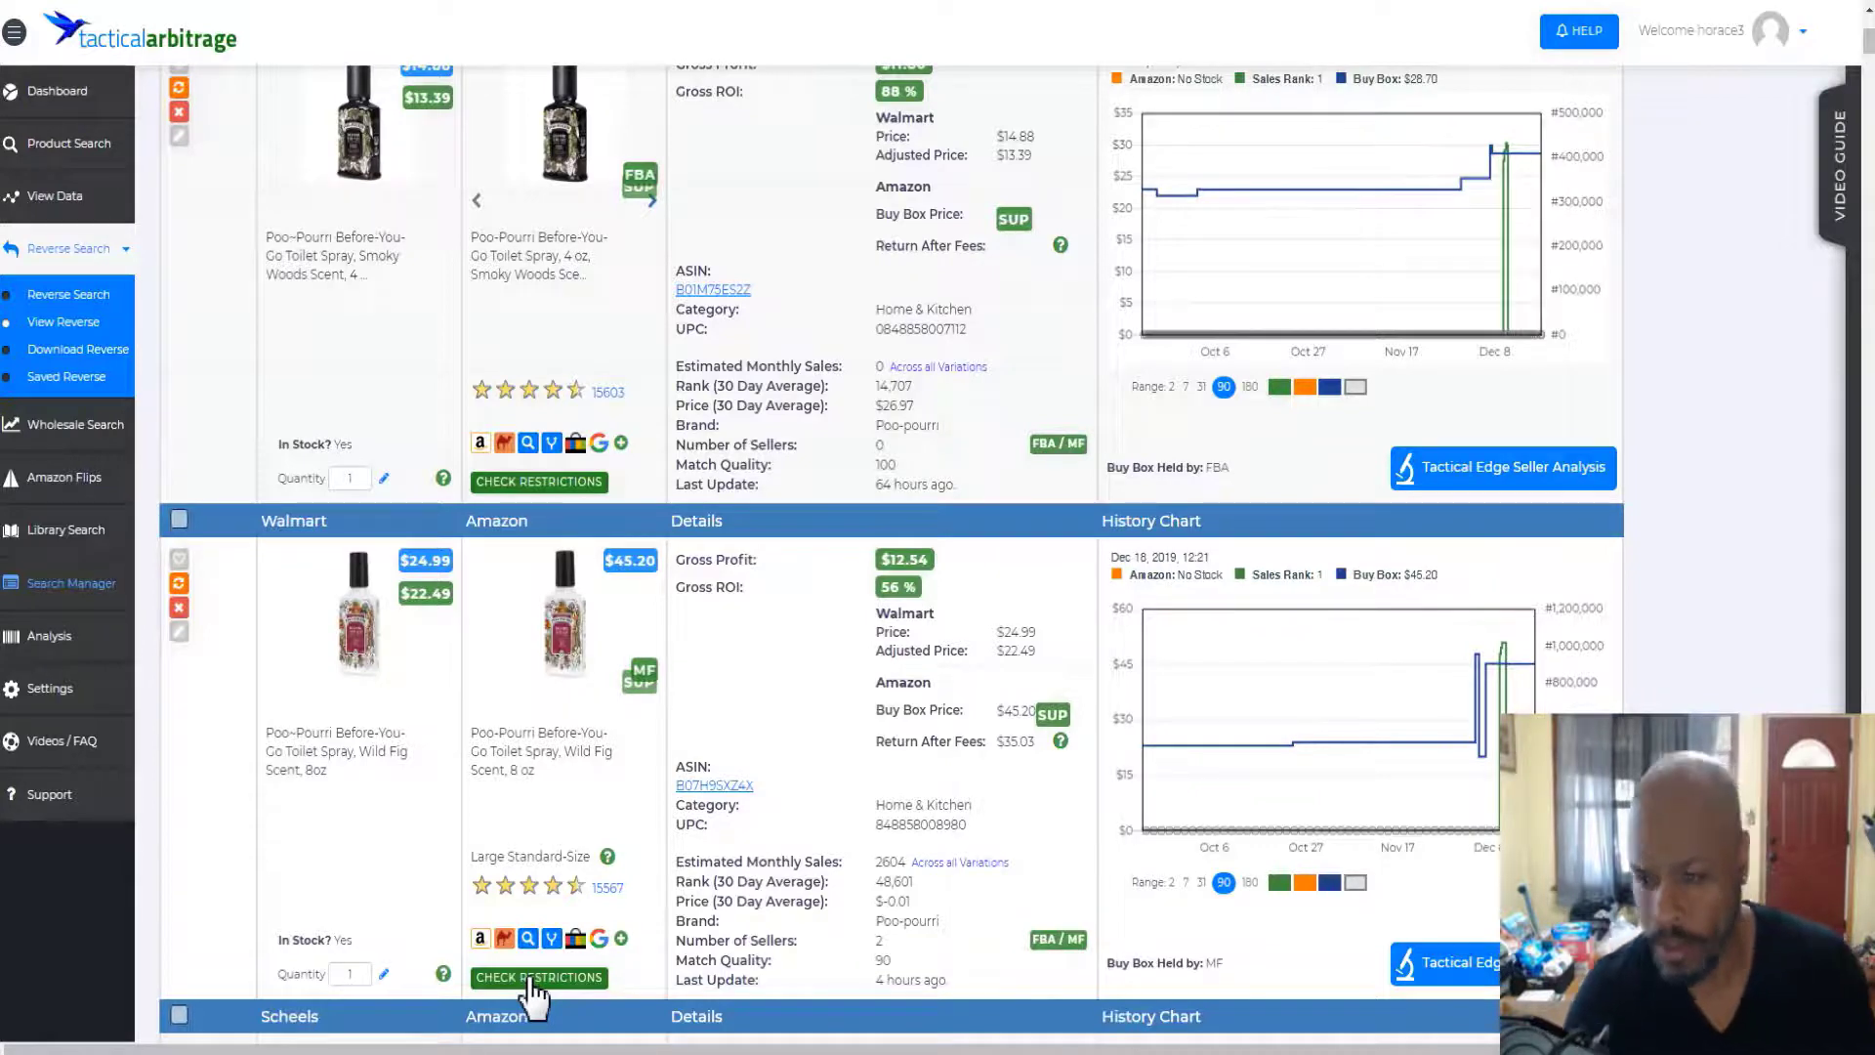
Check the sale restrictions for the Wild Fig 8 oz spray and revisit its Walmart product page
scroll(536, 993, "down", 1)
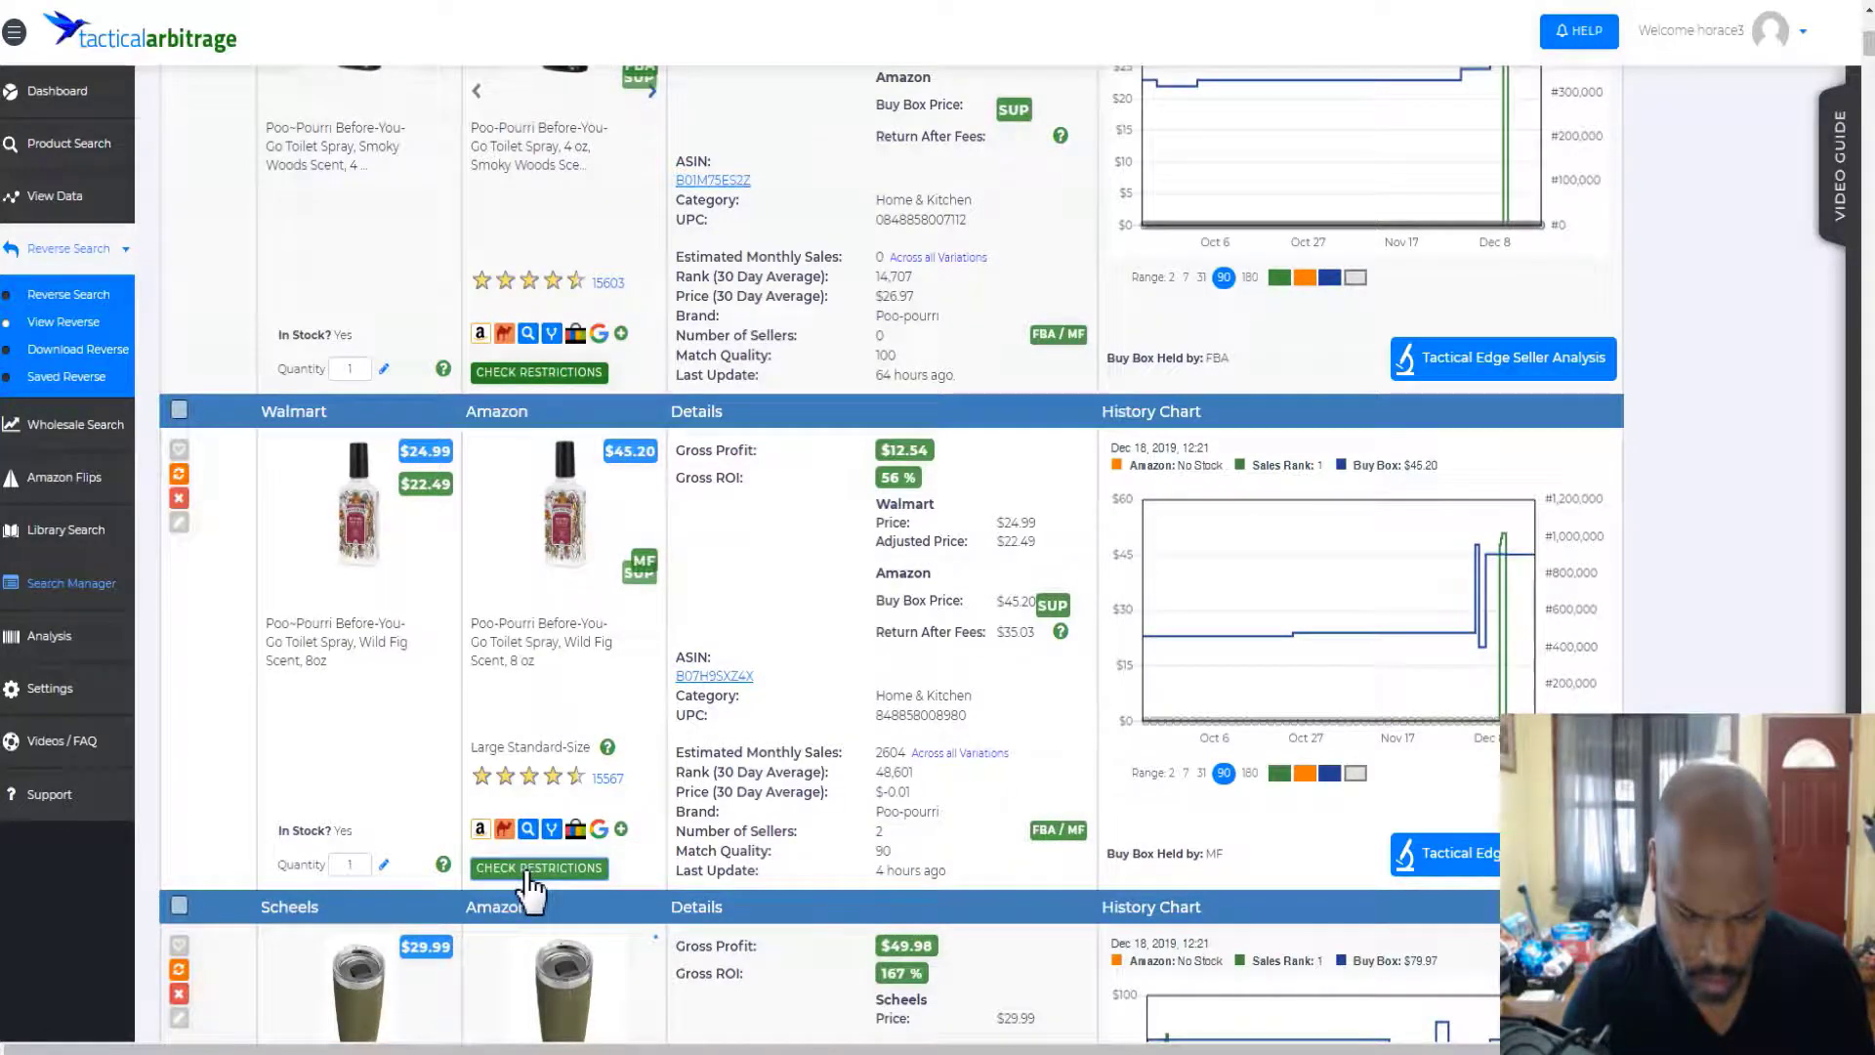
left_click(529, 872)
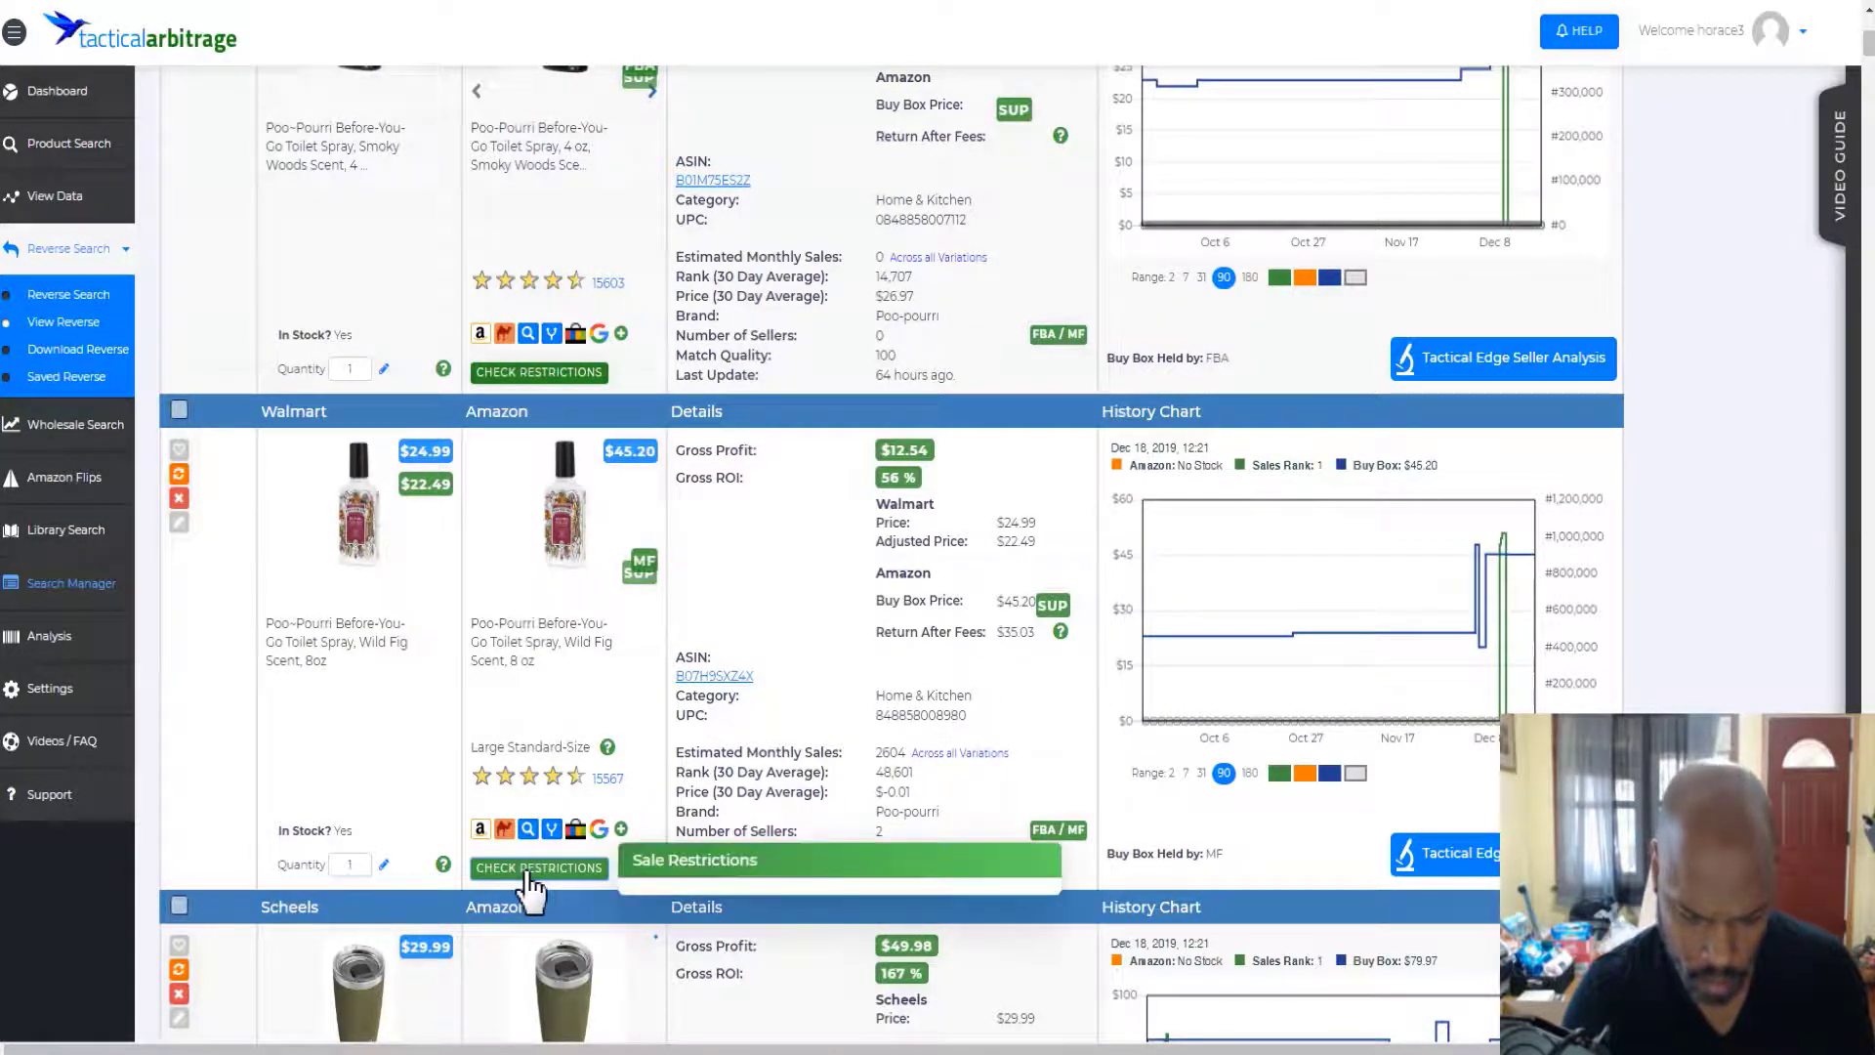
scroll(535, 840, "down", 1)
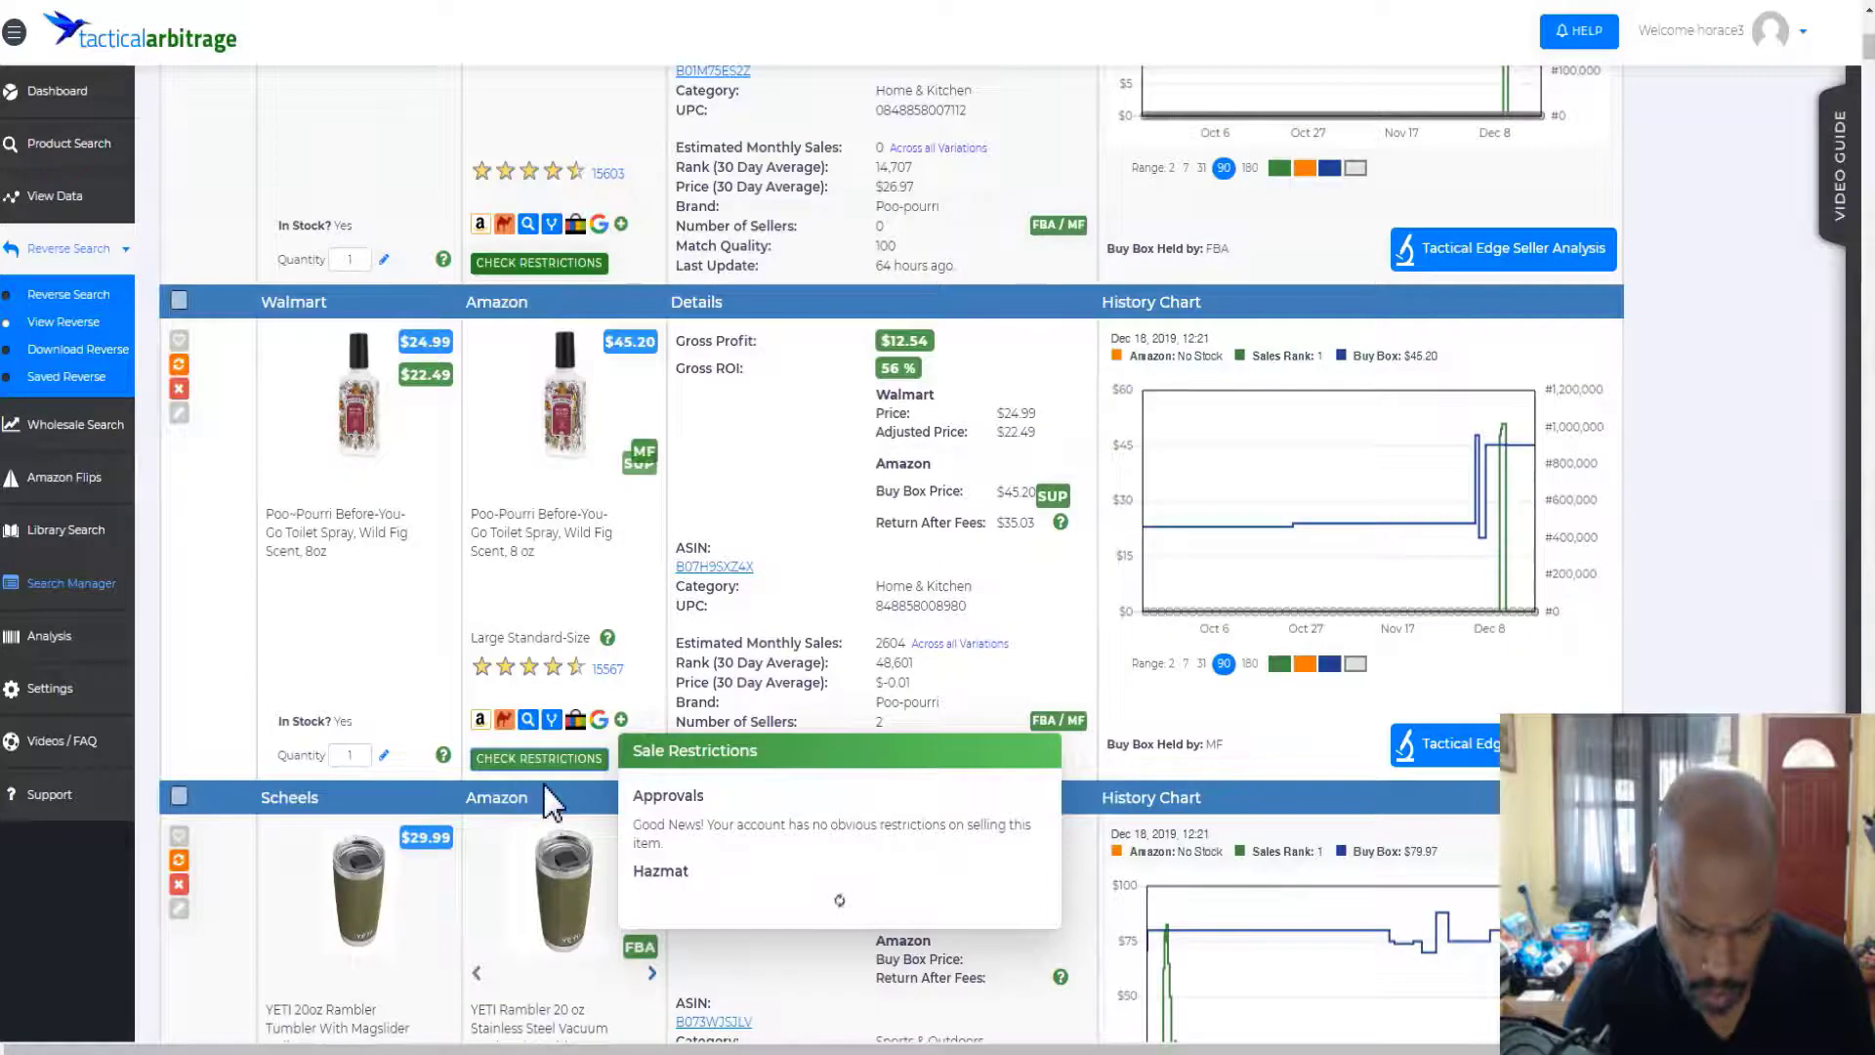
scroll(551, 783, "down", 1)
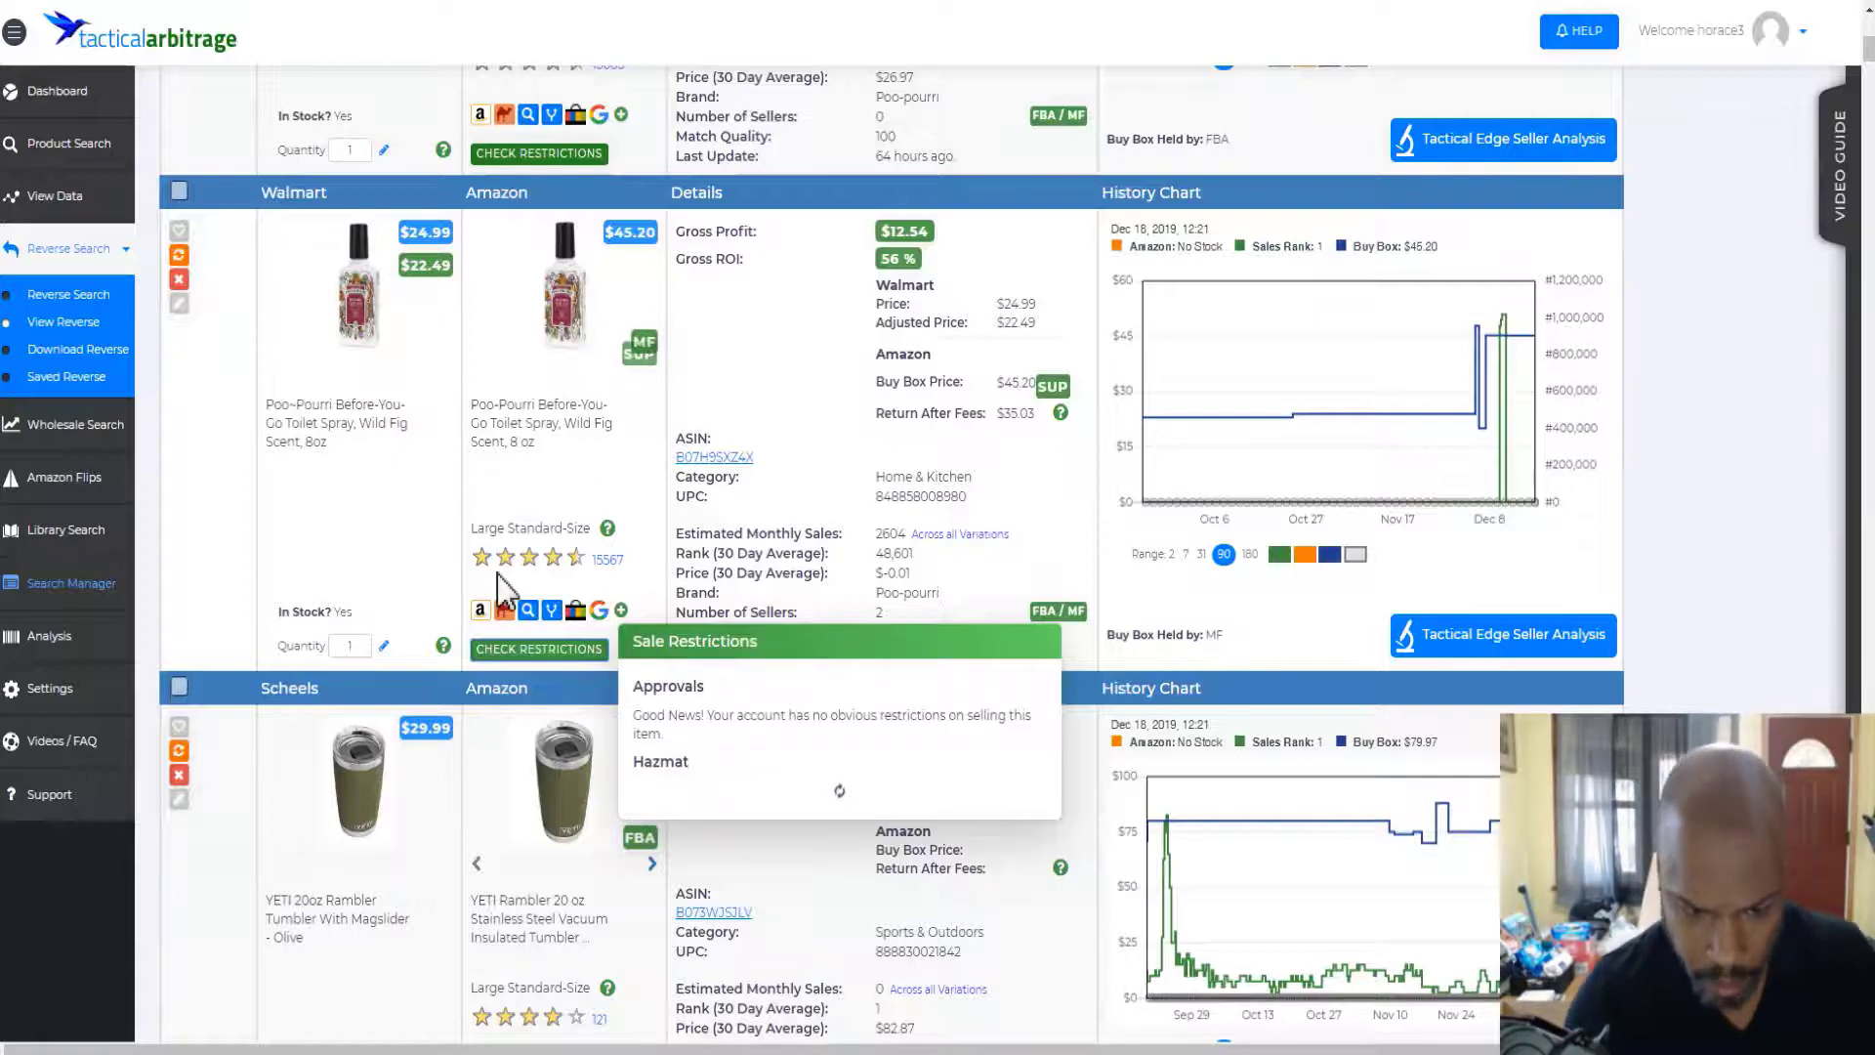
left_click(371, 547)
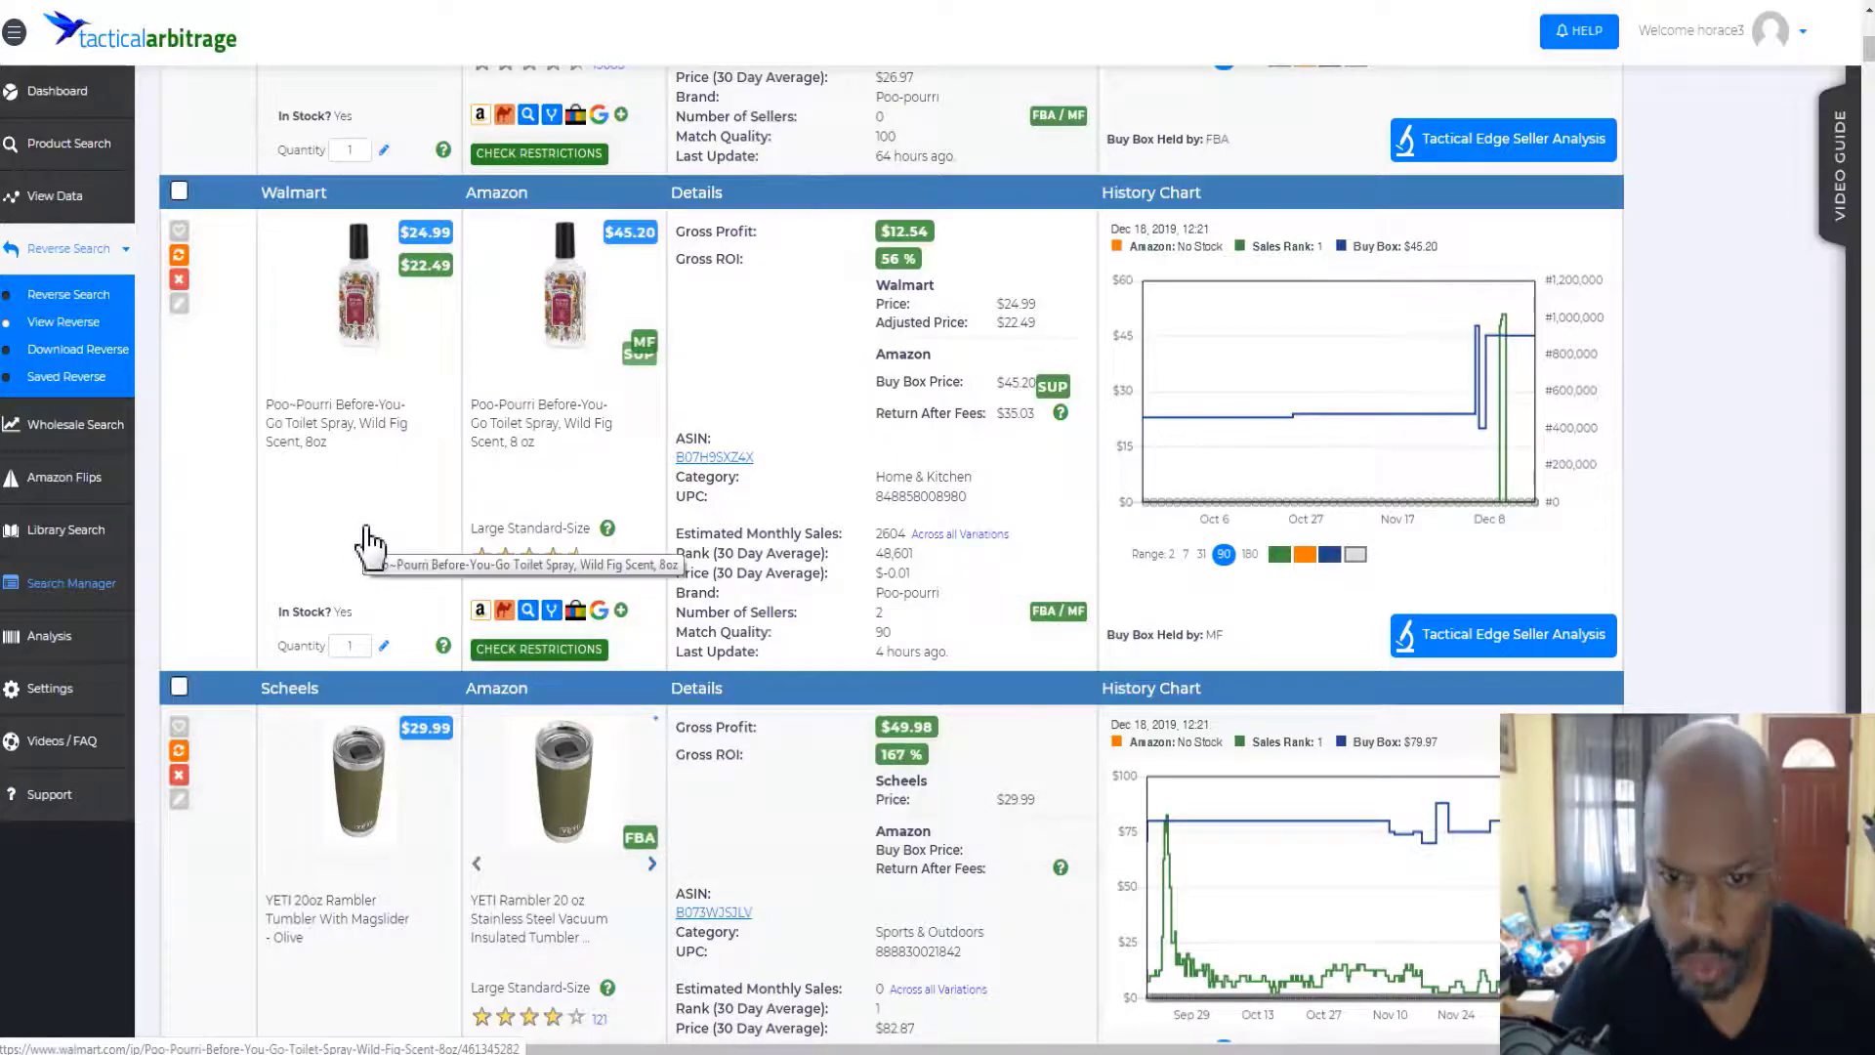
left_click(371, 528)
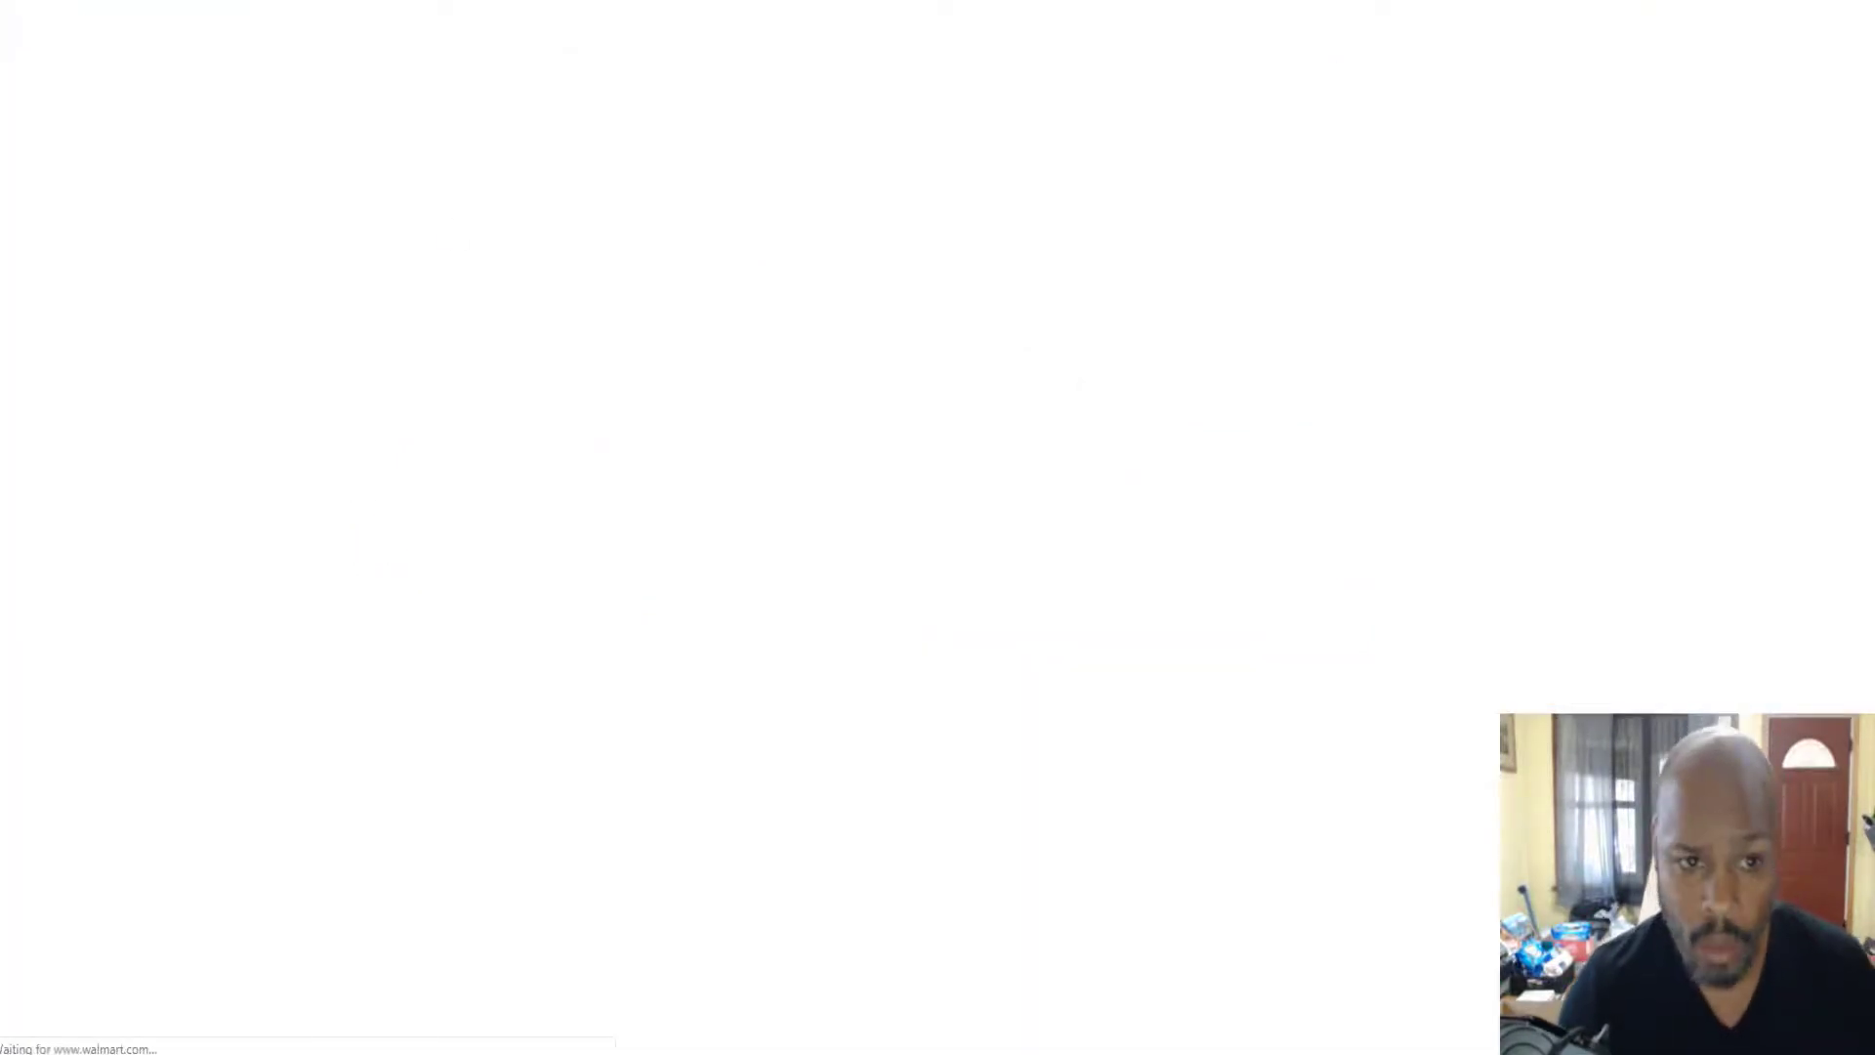
left_click(293, 1)
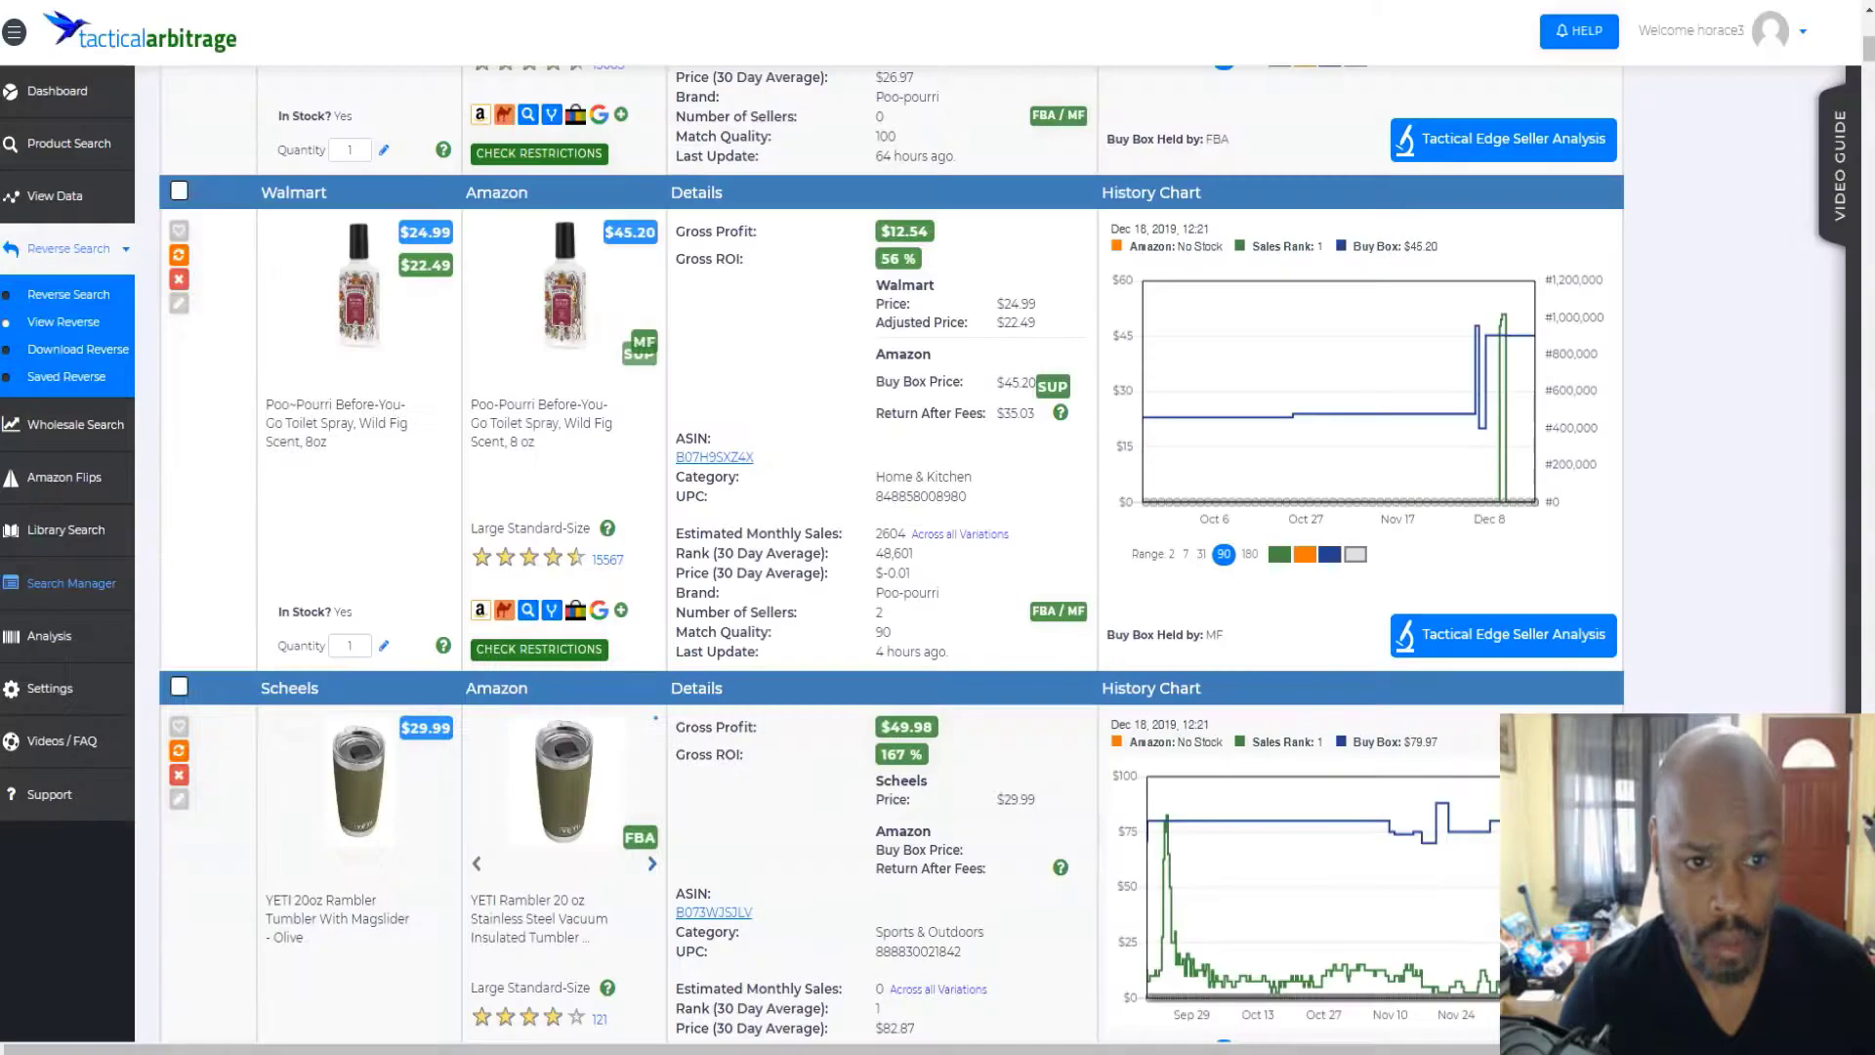
Browse further through the matches and examine the Bestway Multi-Max orange chair's prices, profit, stock status and sales details
scroll(671, 453, "down", 4)
scroll(677, 468, "down", 6)
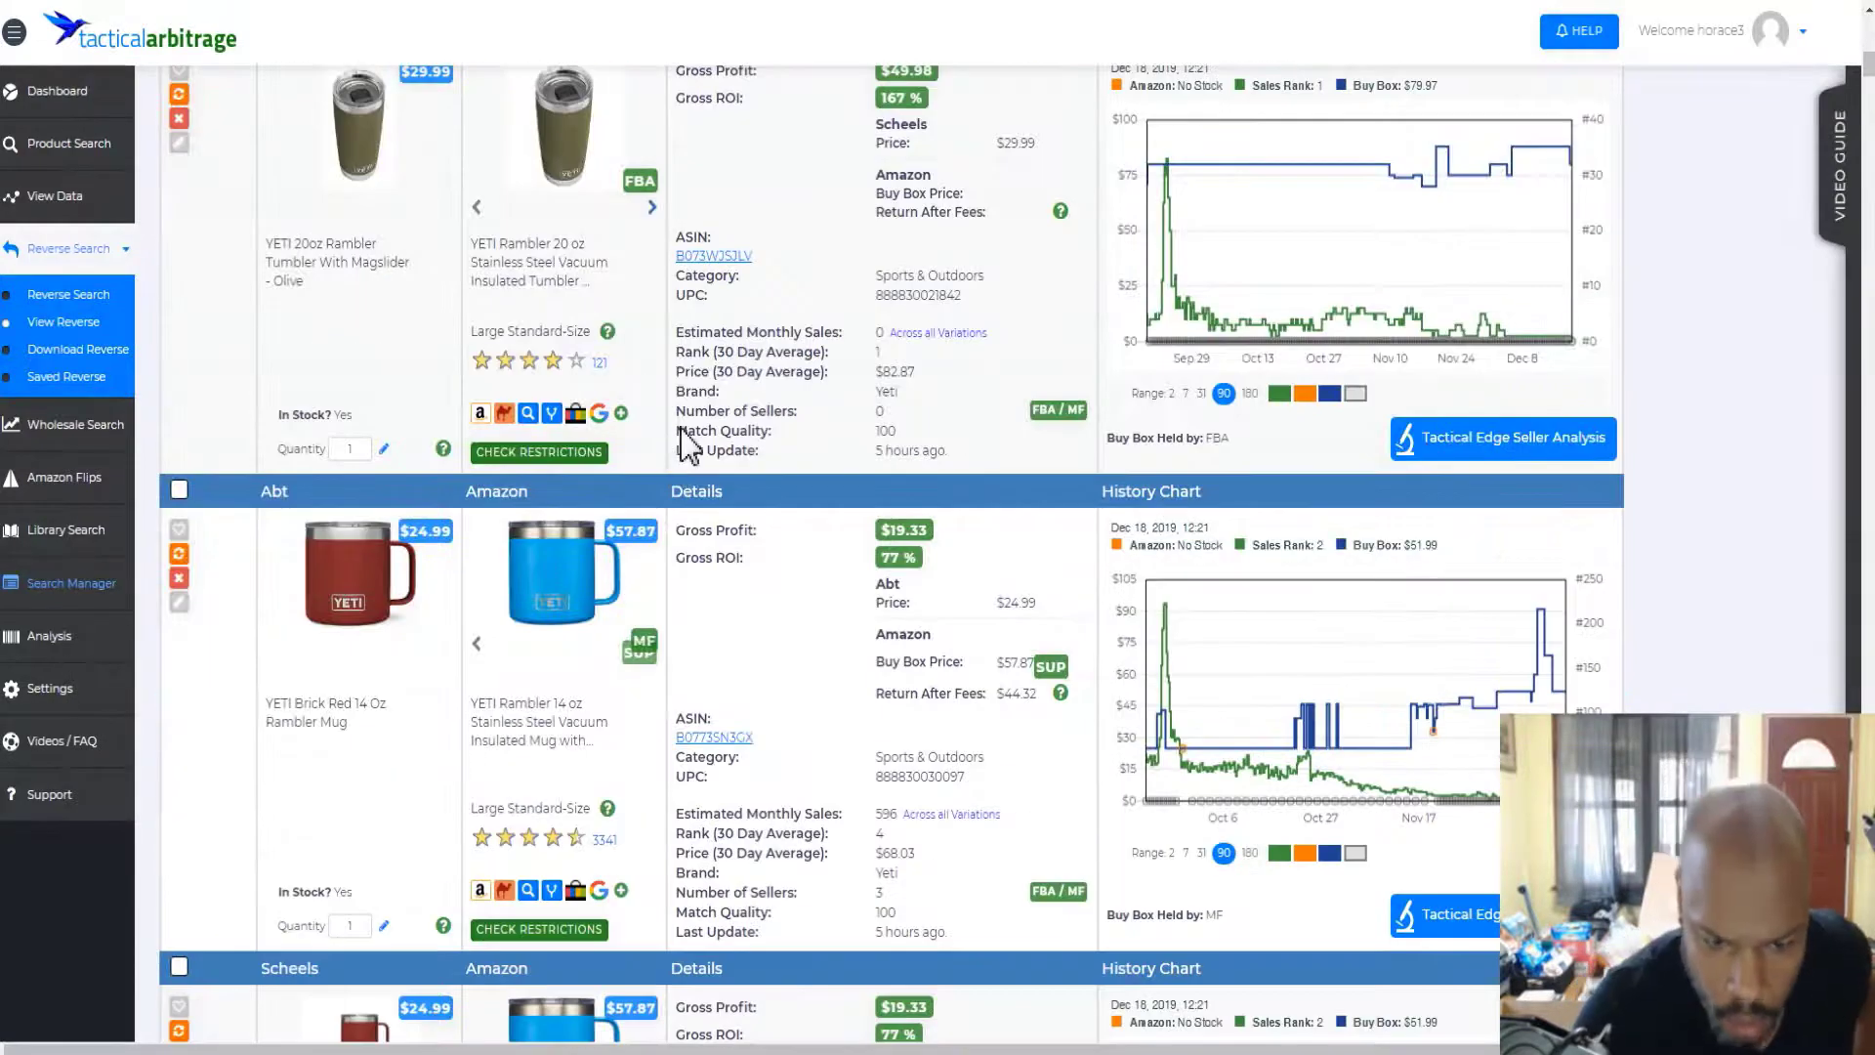
scroll(1463, 442, "down", 20)
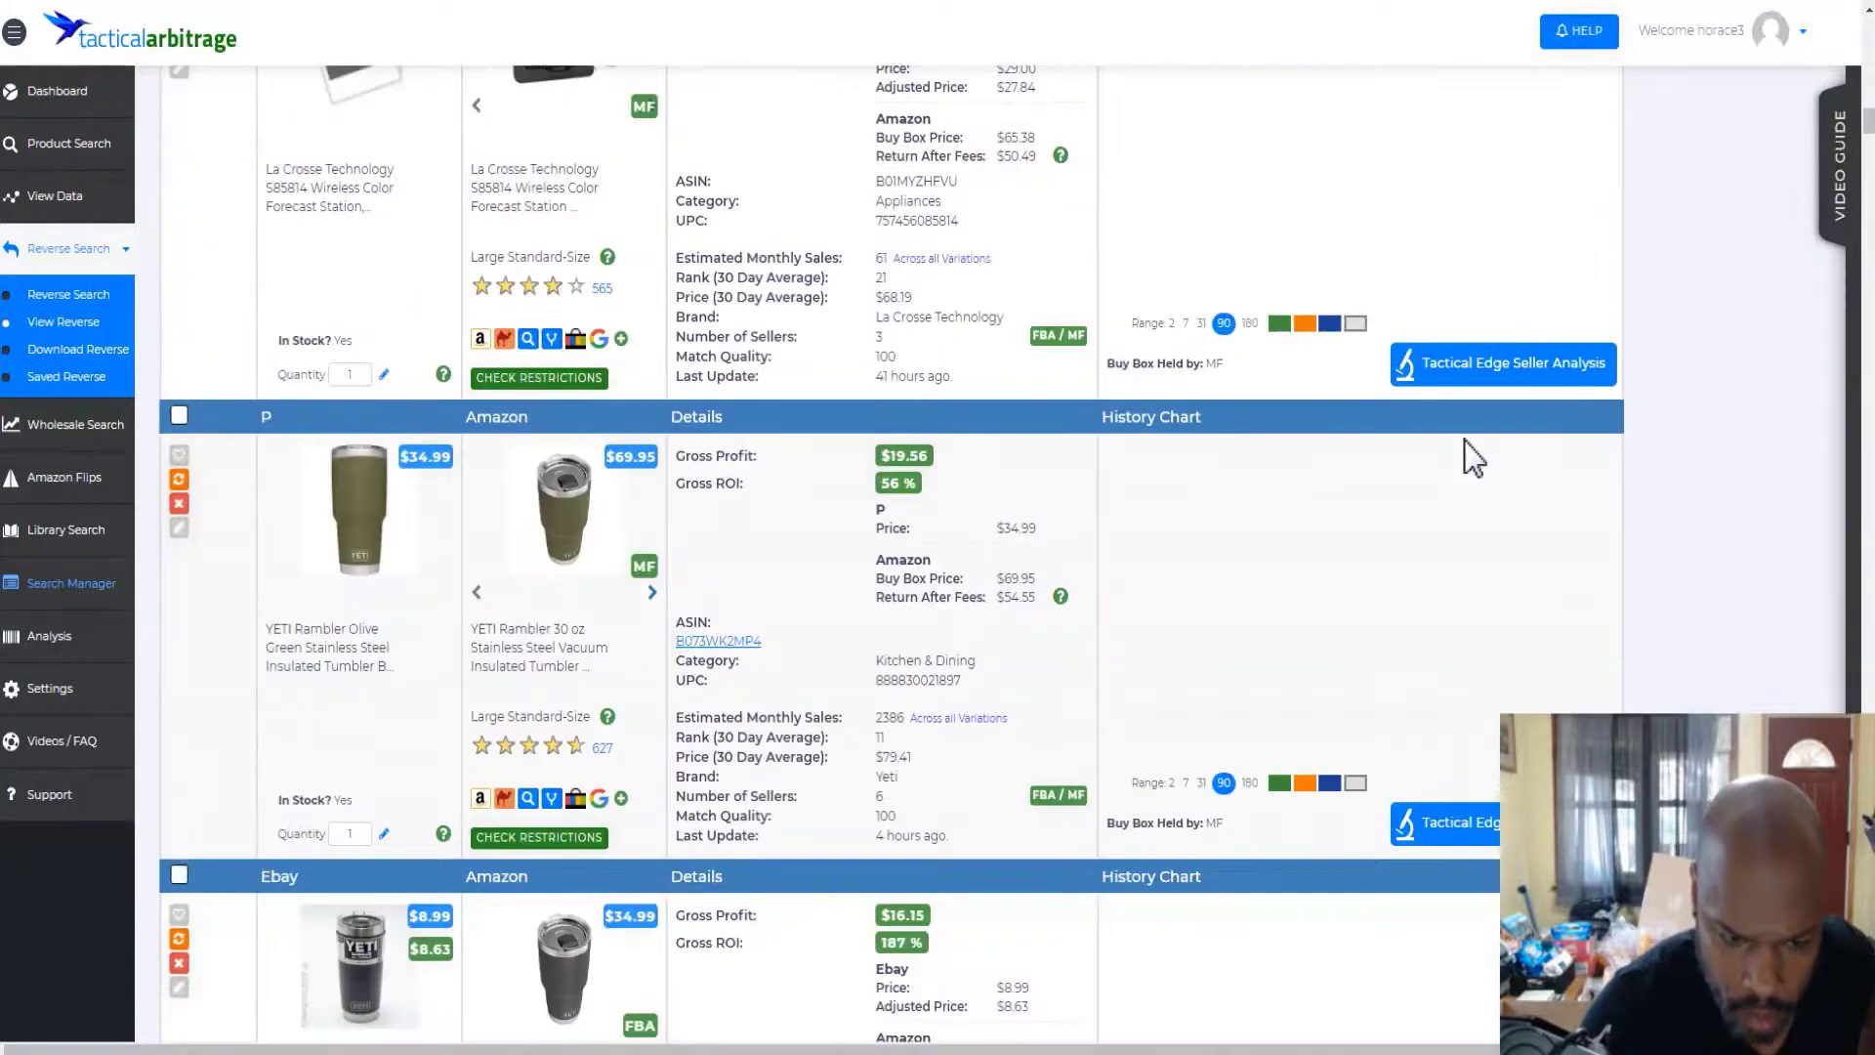
scroll(1463, 440, "down", 15)
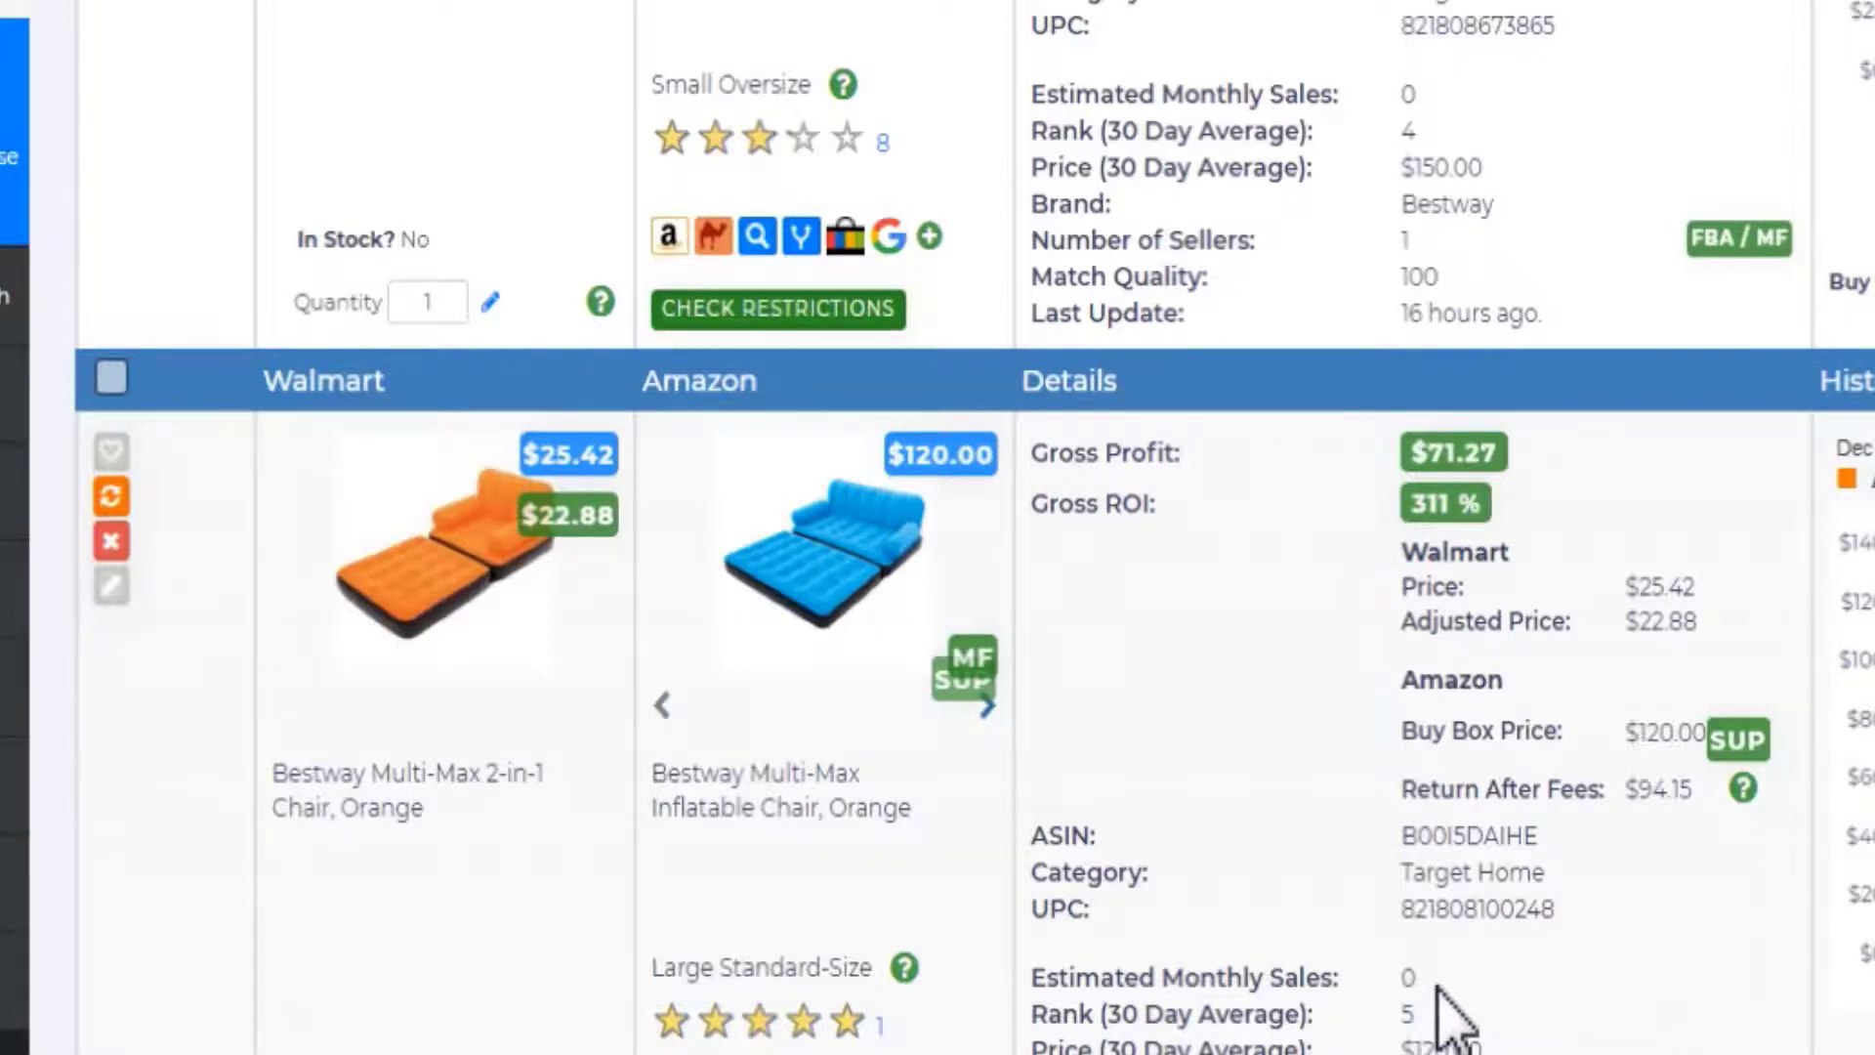
scroll(1436, 1017, "down", 2)
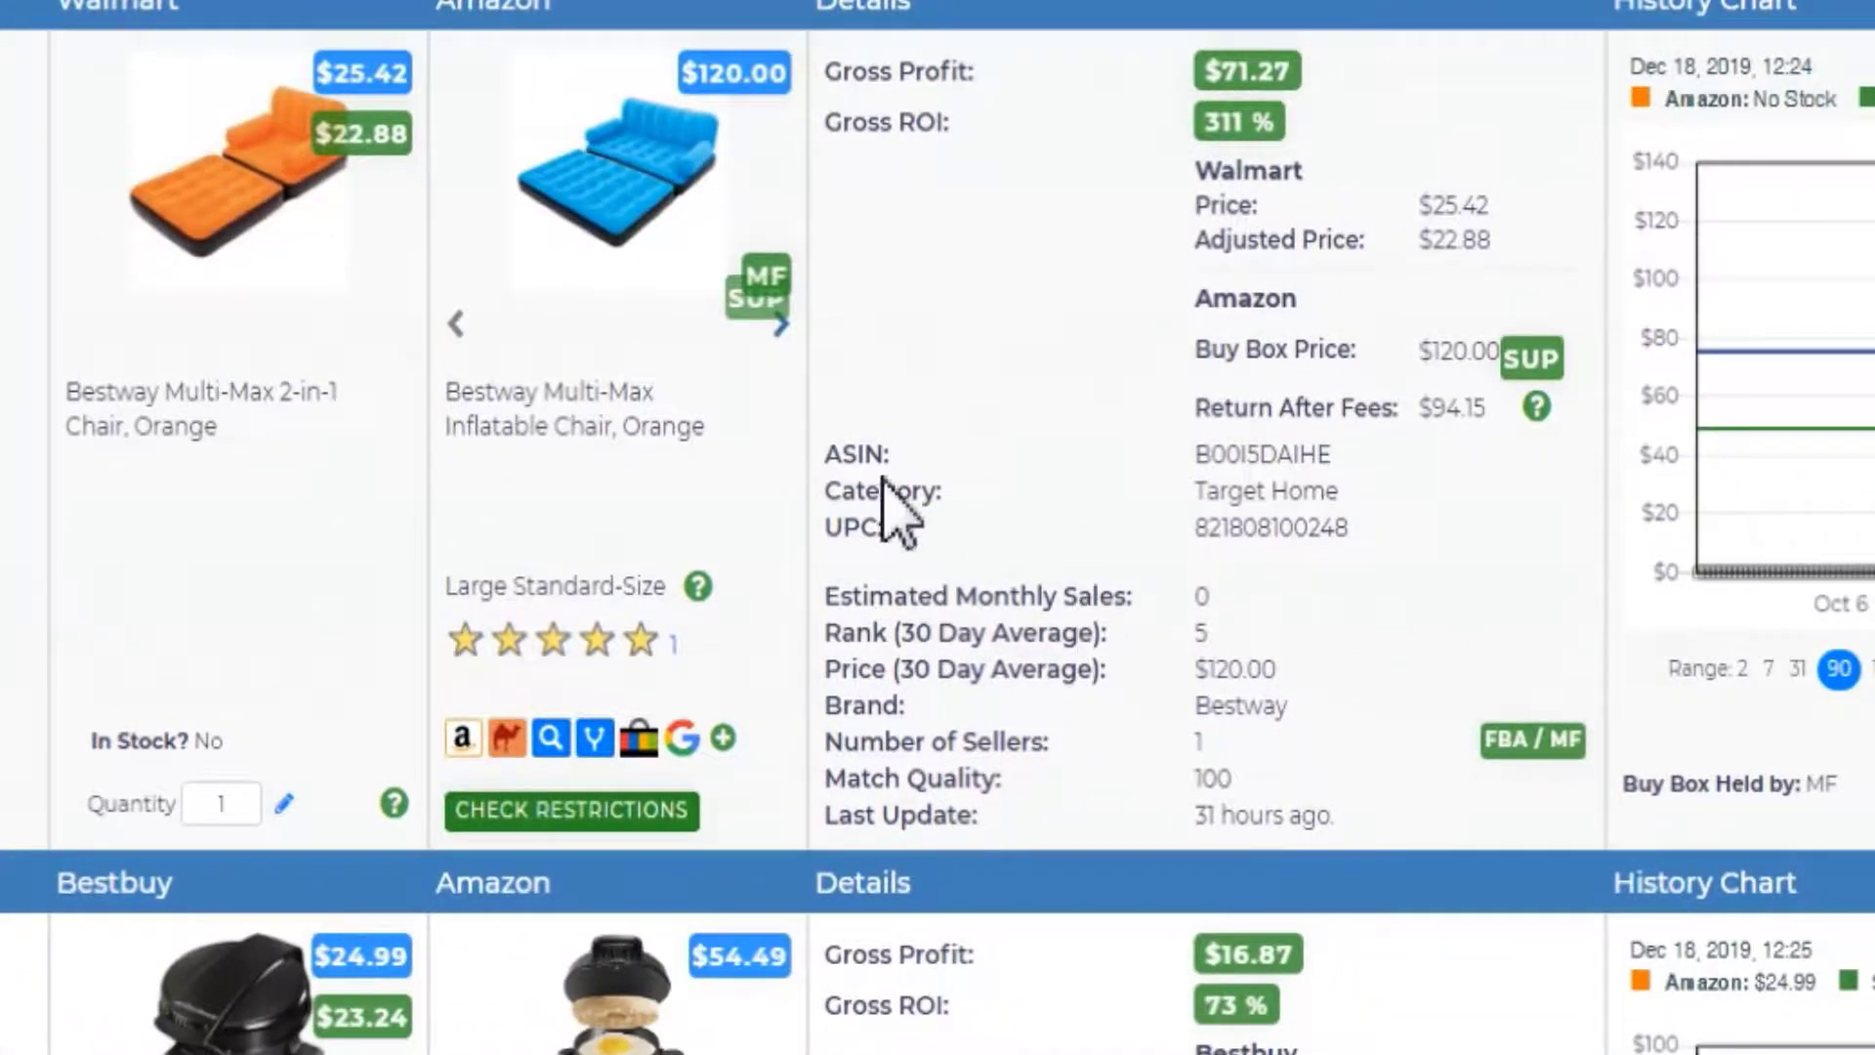
scroll(892, 479, "up", 3)
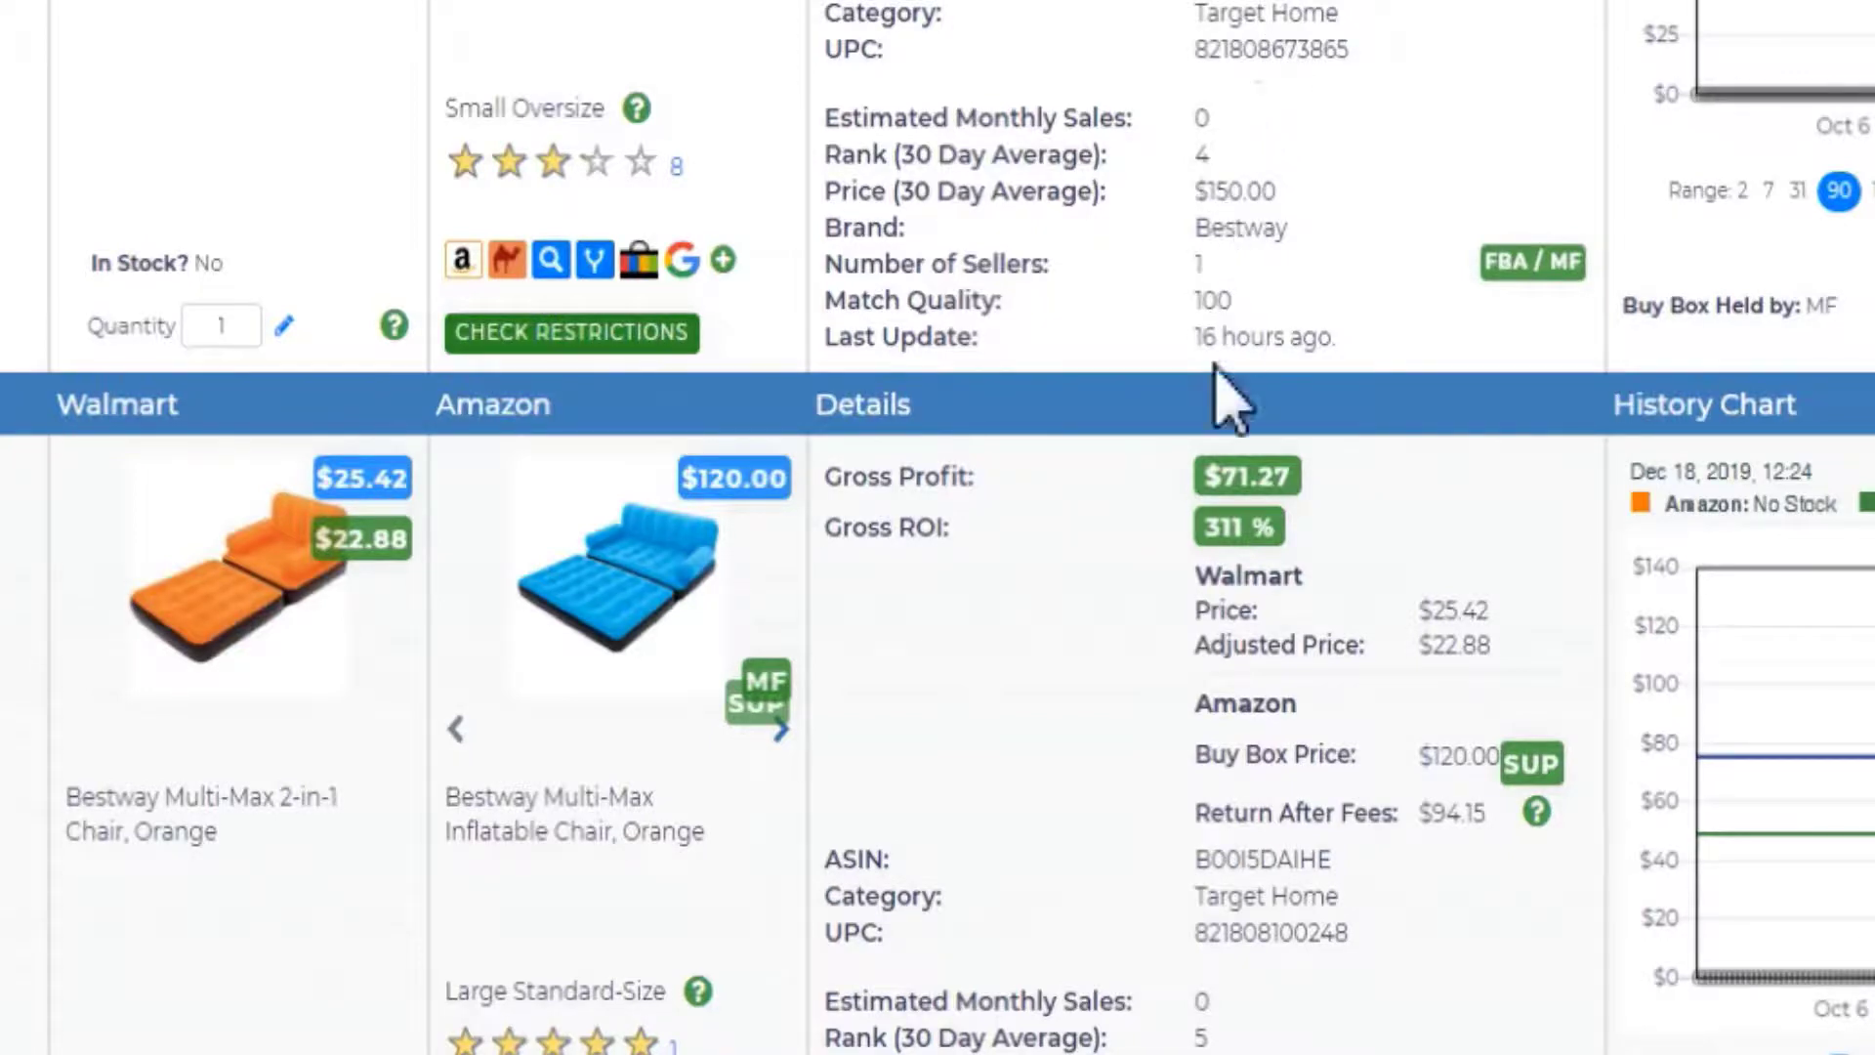
scroll(1216, 430, "down", 2)
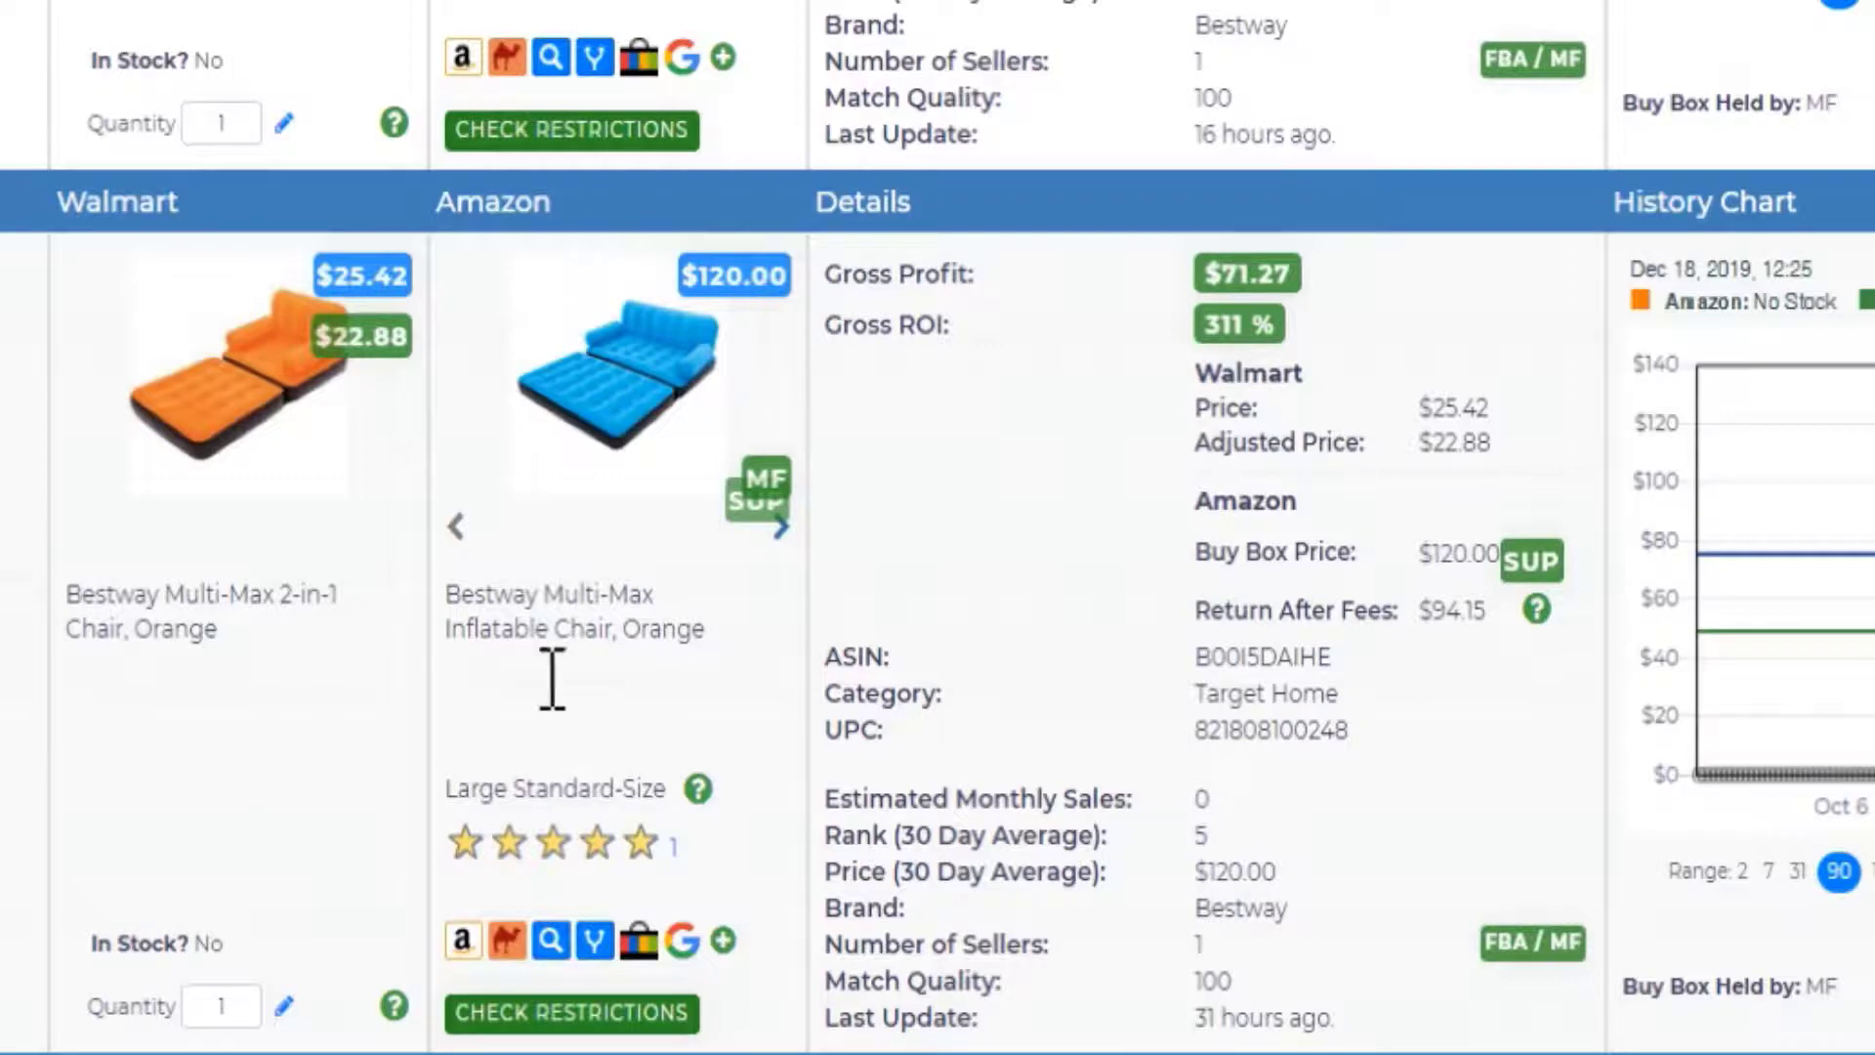
scroll(518, 352, "down", 2)
scroll(683, 312, "down", 2)
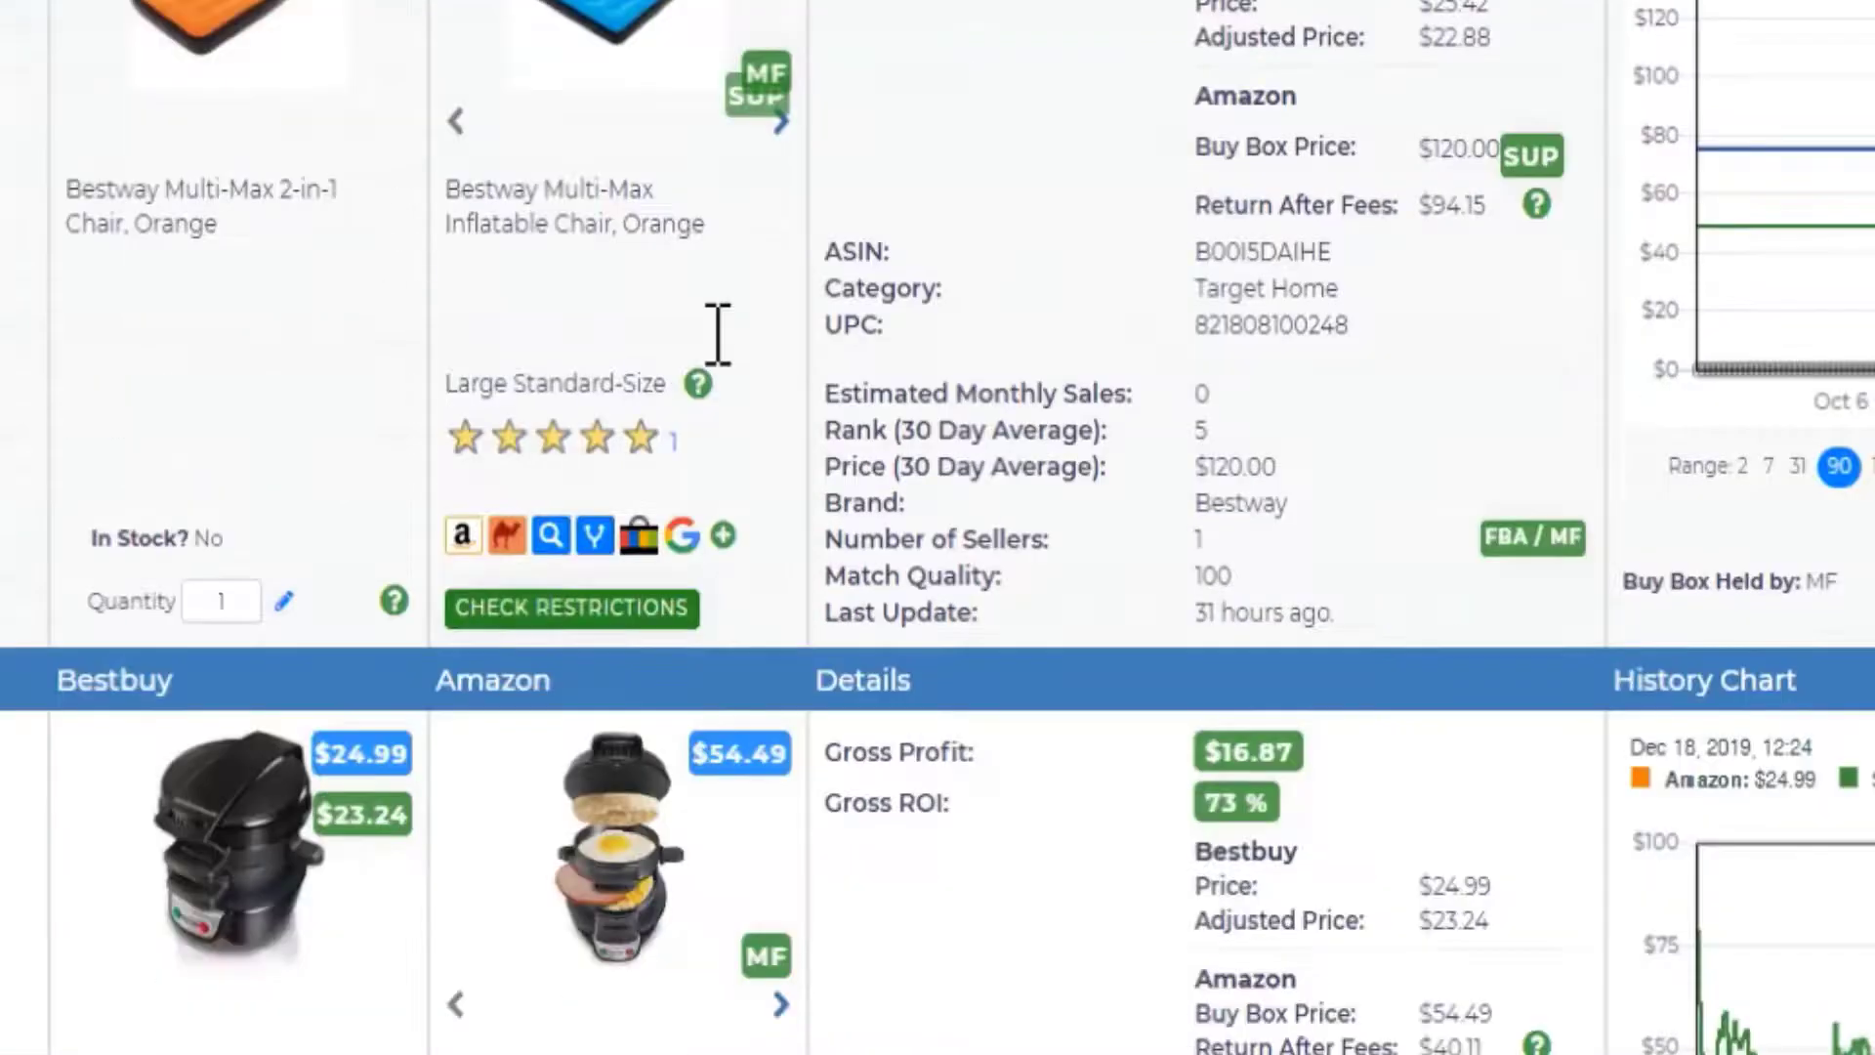
scroll(674, 308, "up", 2)
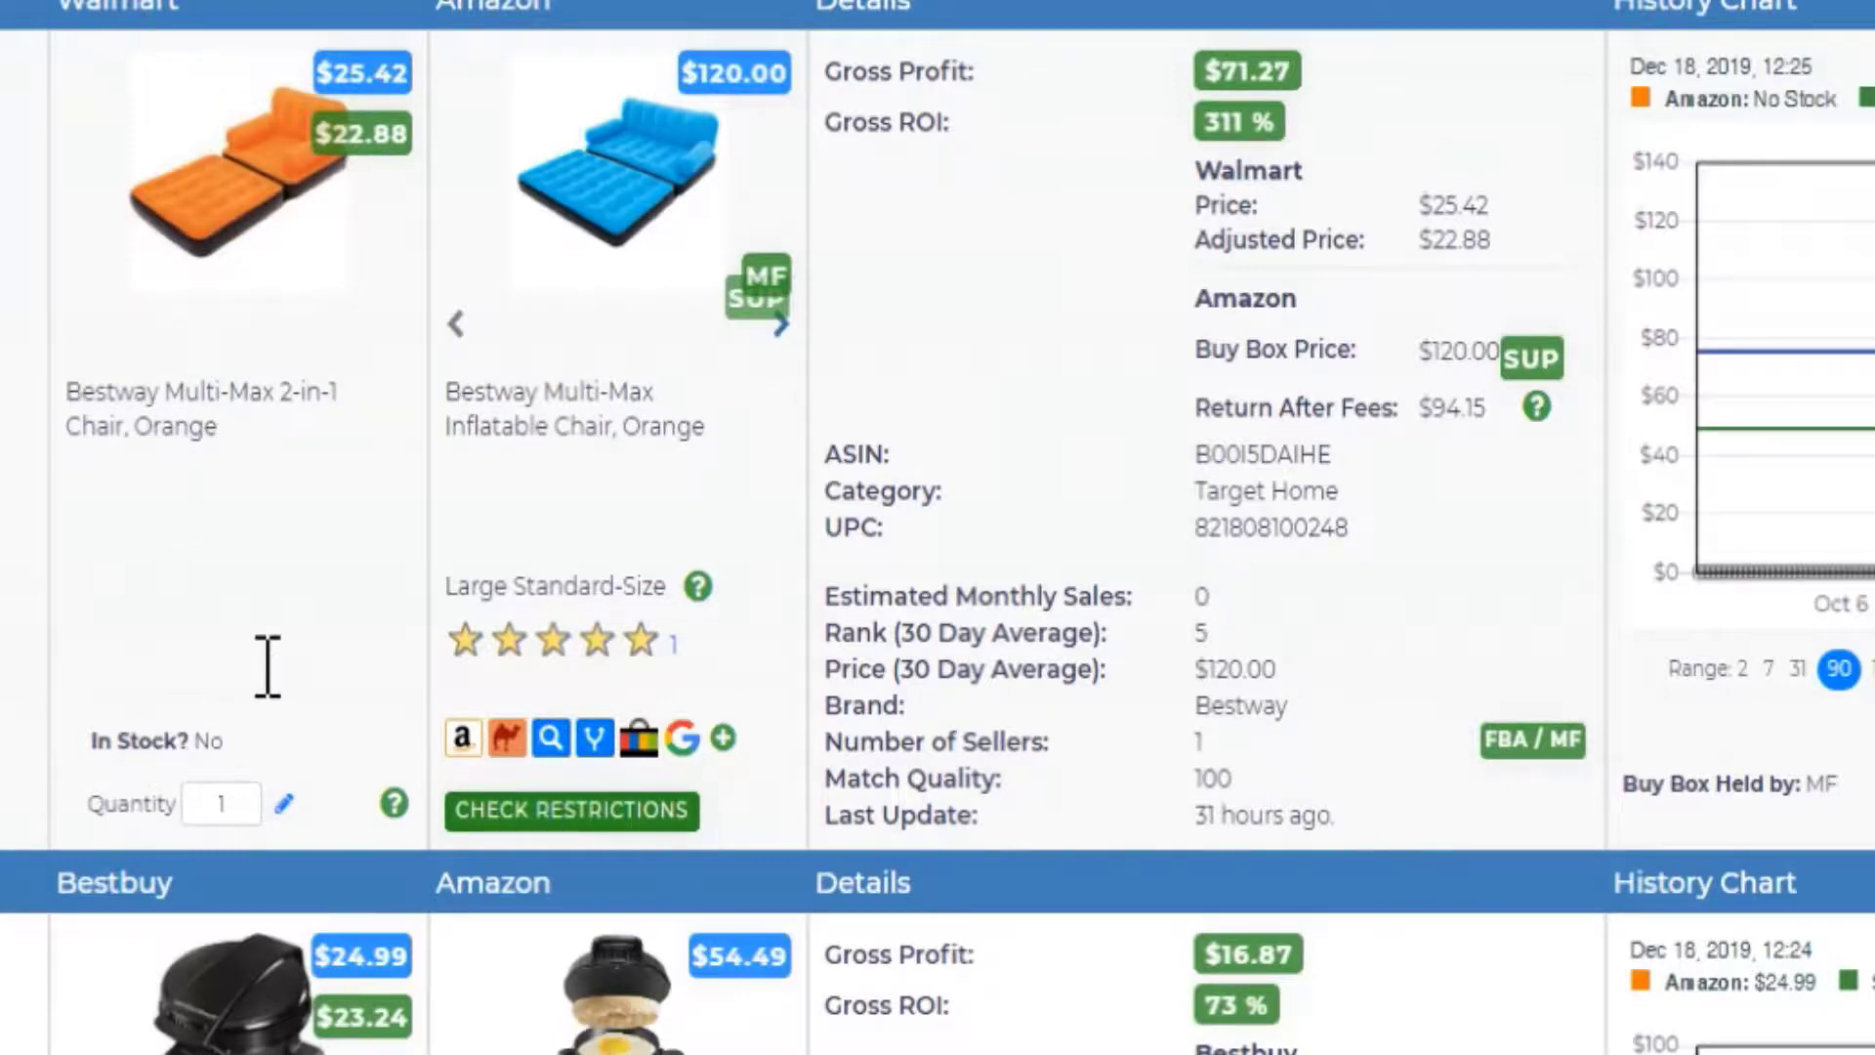
Compare the Bestway chair results with the Hamilton Beach Breakfast Sandwich Maker matches from Bestbuy and Meijer
scroll(351, 537, "down", 6)
scroll(313, 439, "down", 5)
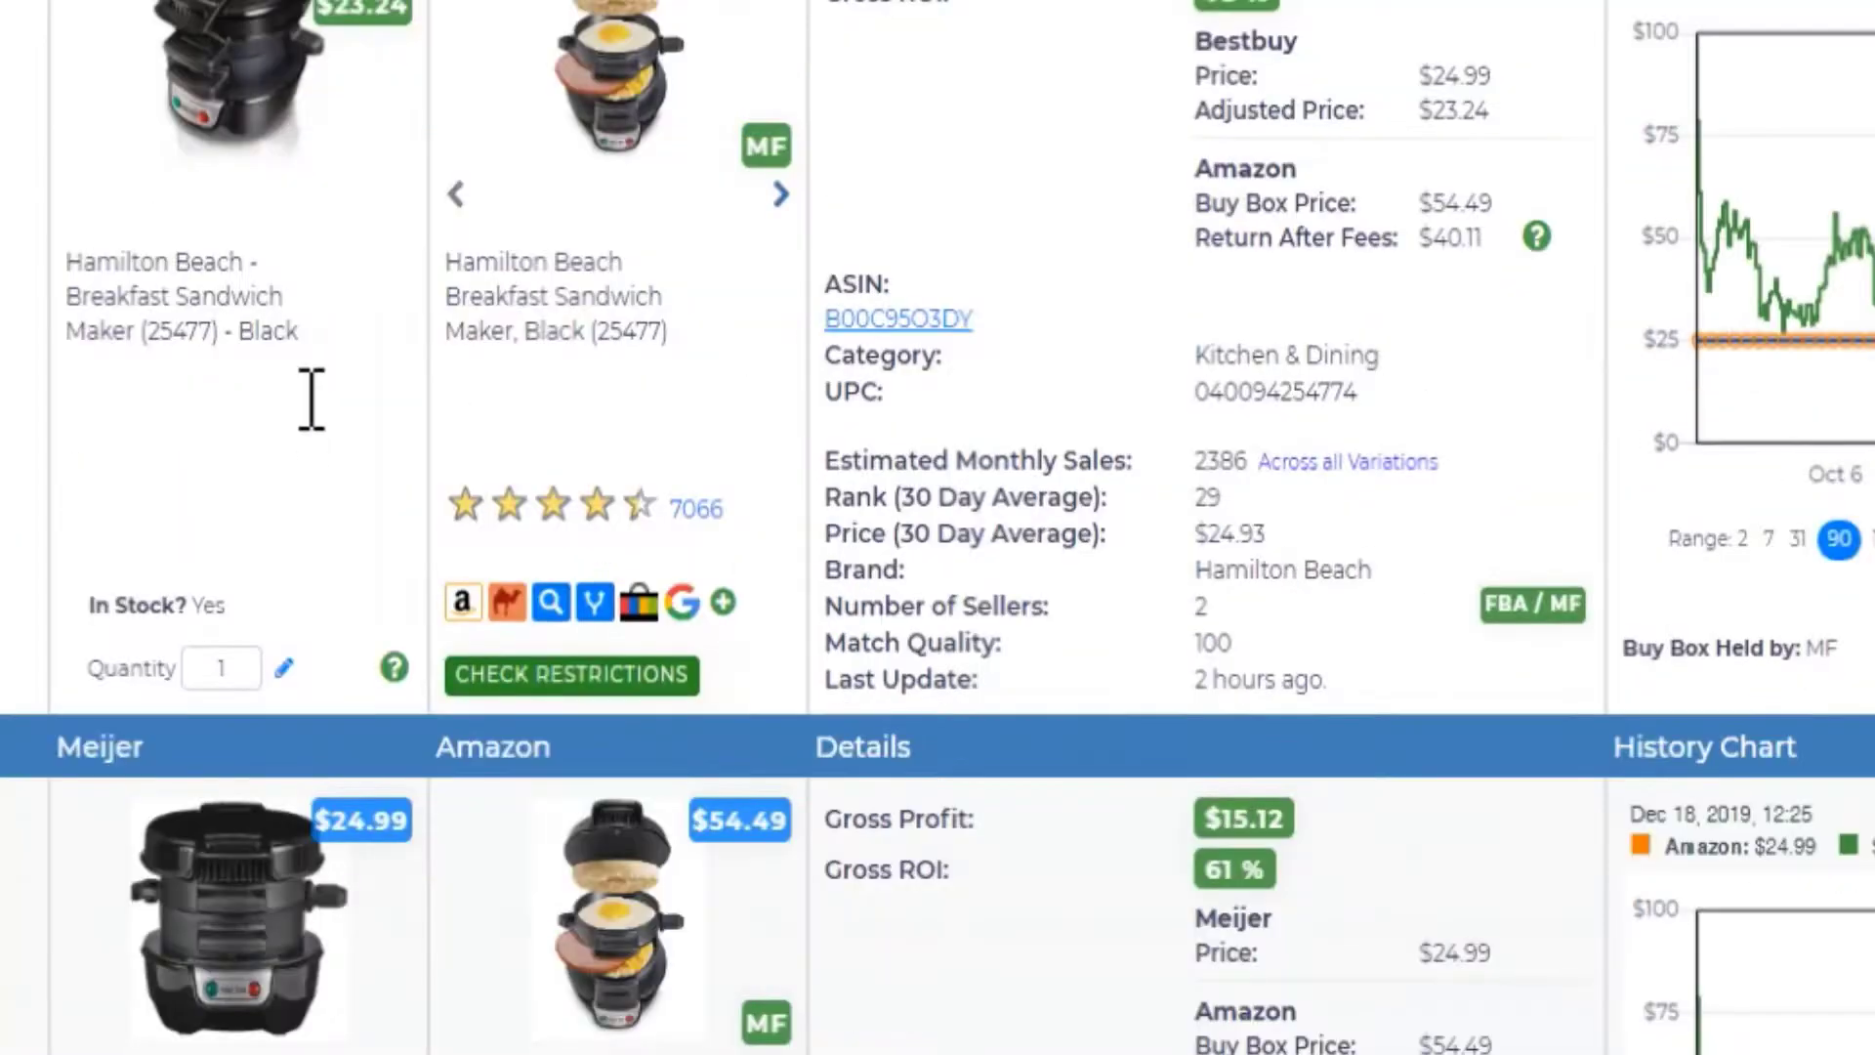
scroll(310, 399, "up", 15)
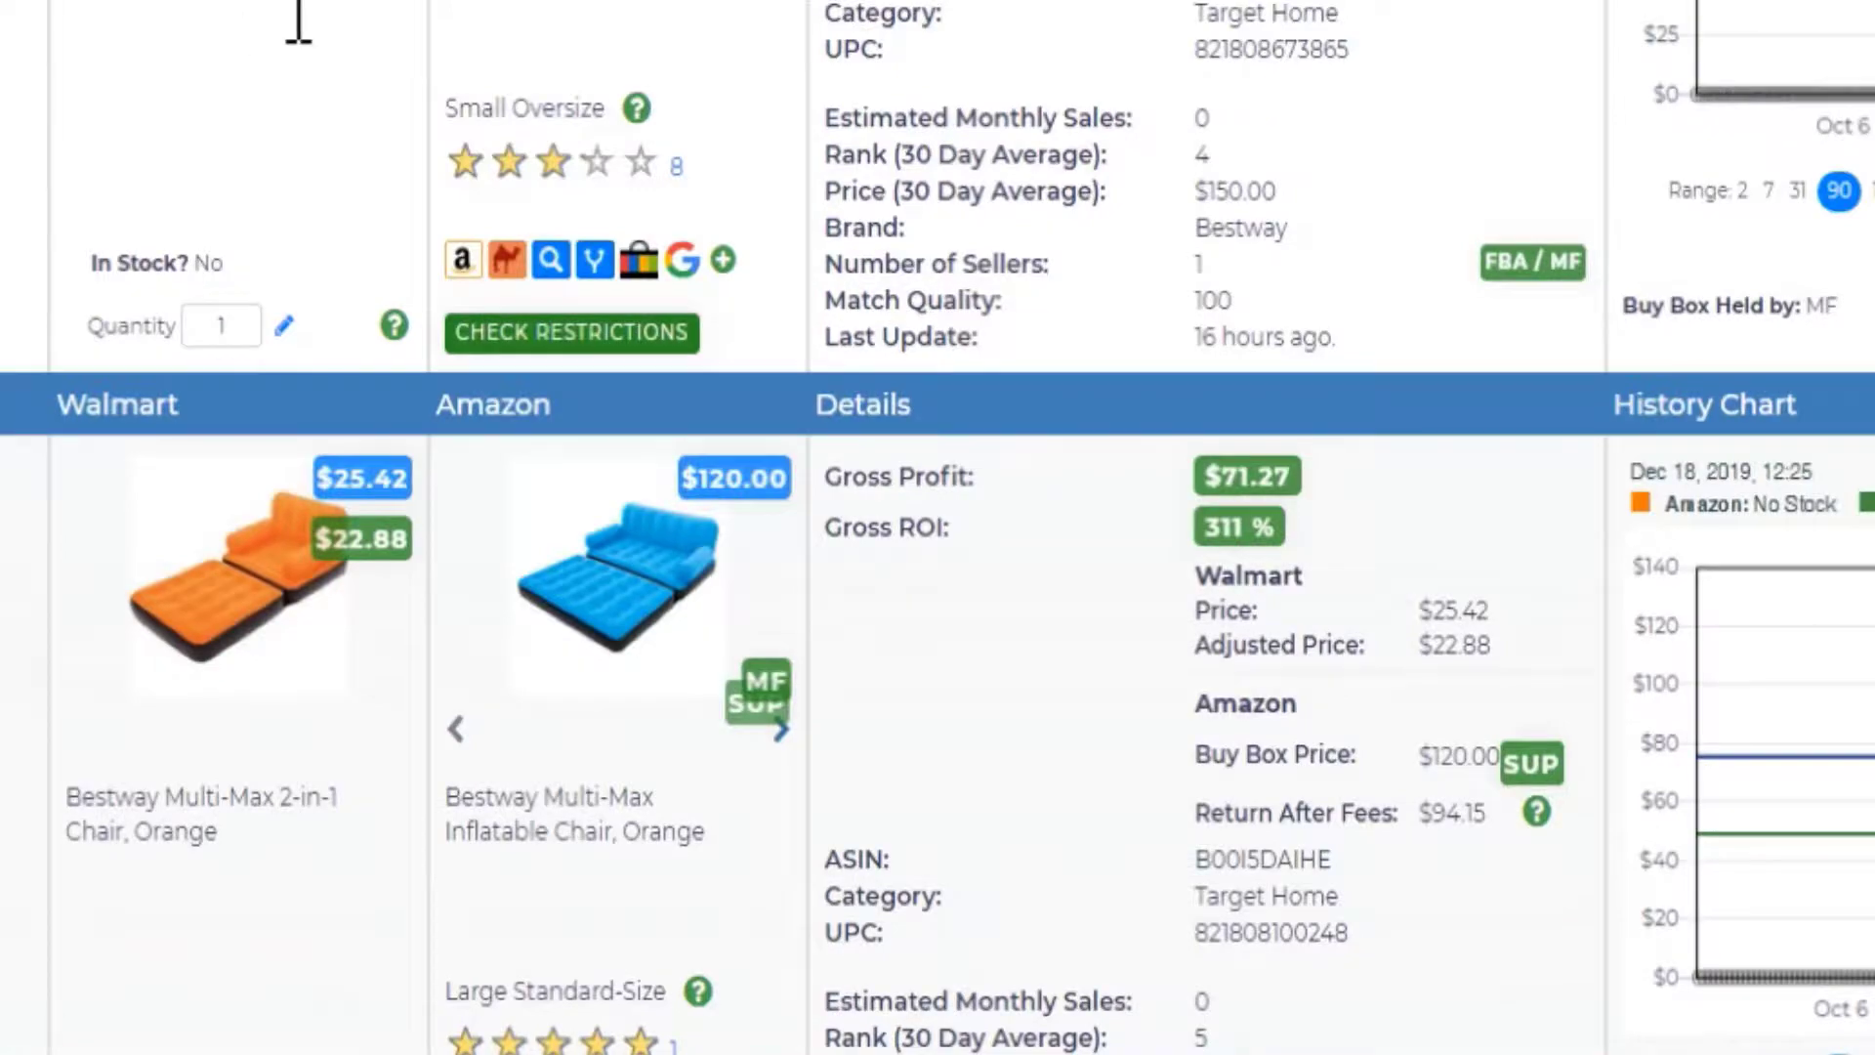
scroll(298, 21, "up", 10)
scroll(318, 19, "down", 19)
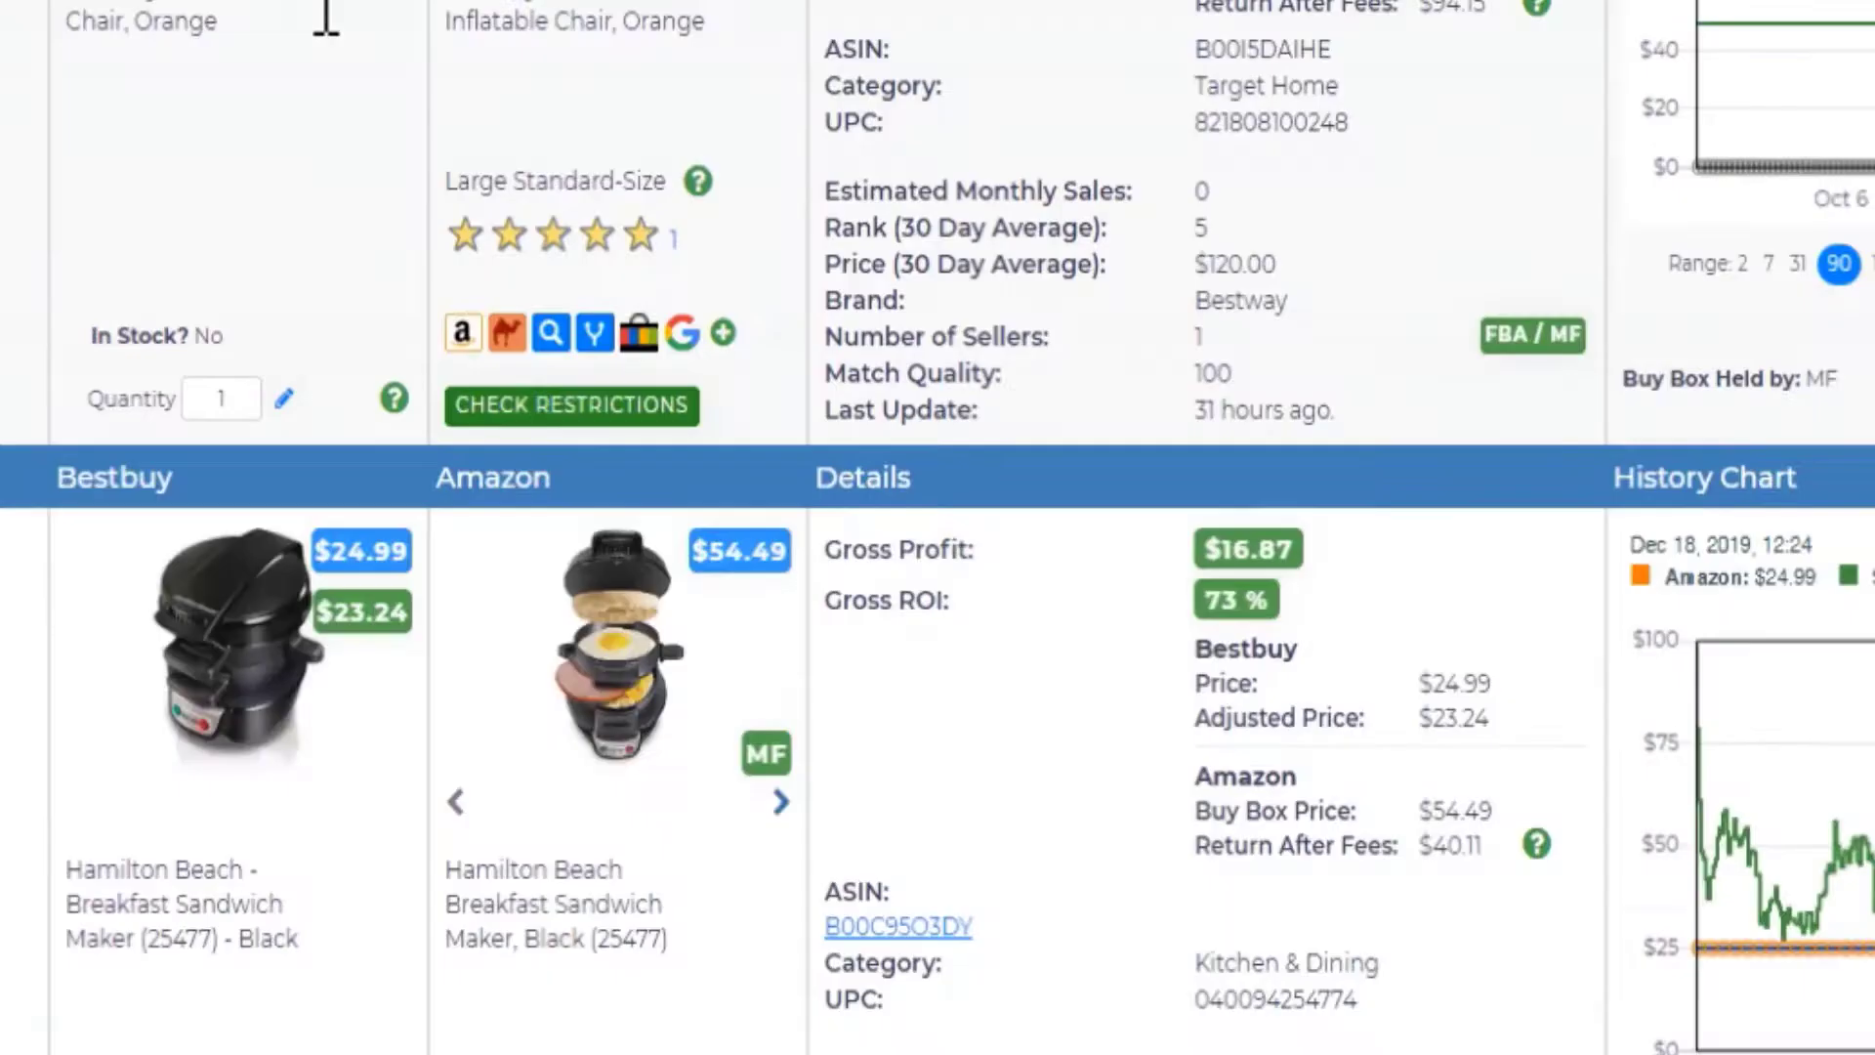
scroll(326, 17, "down", 4)
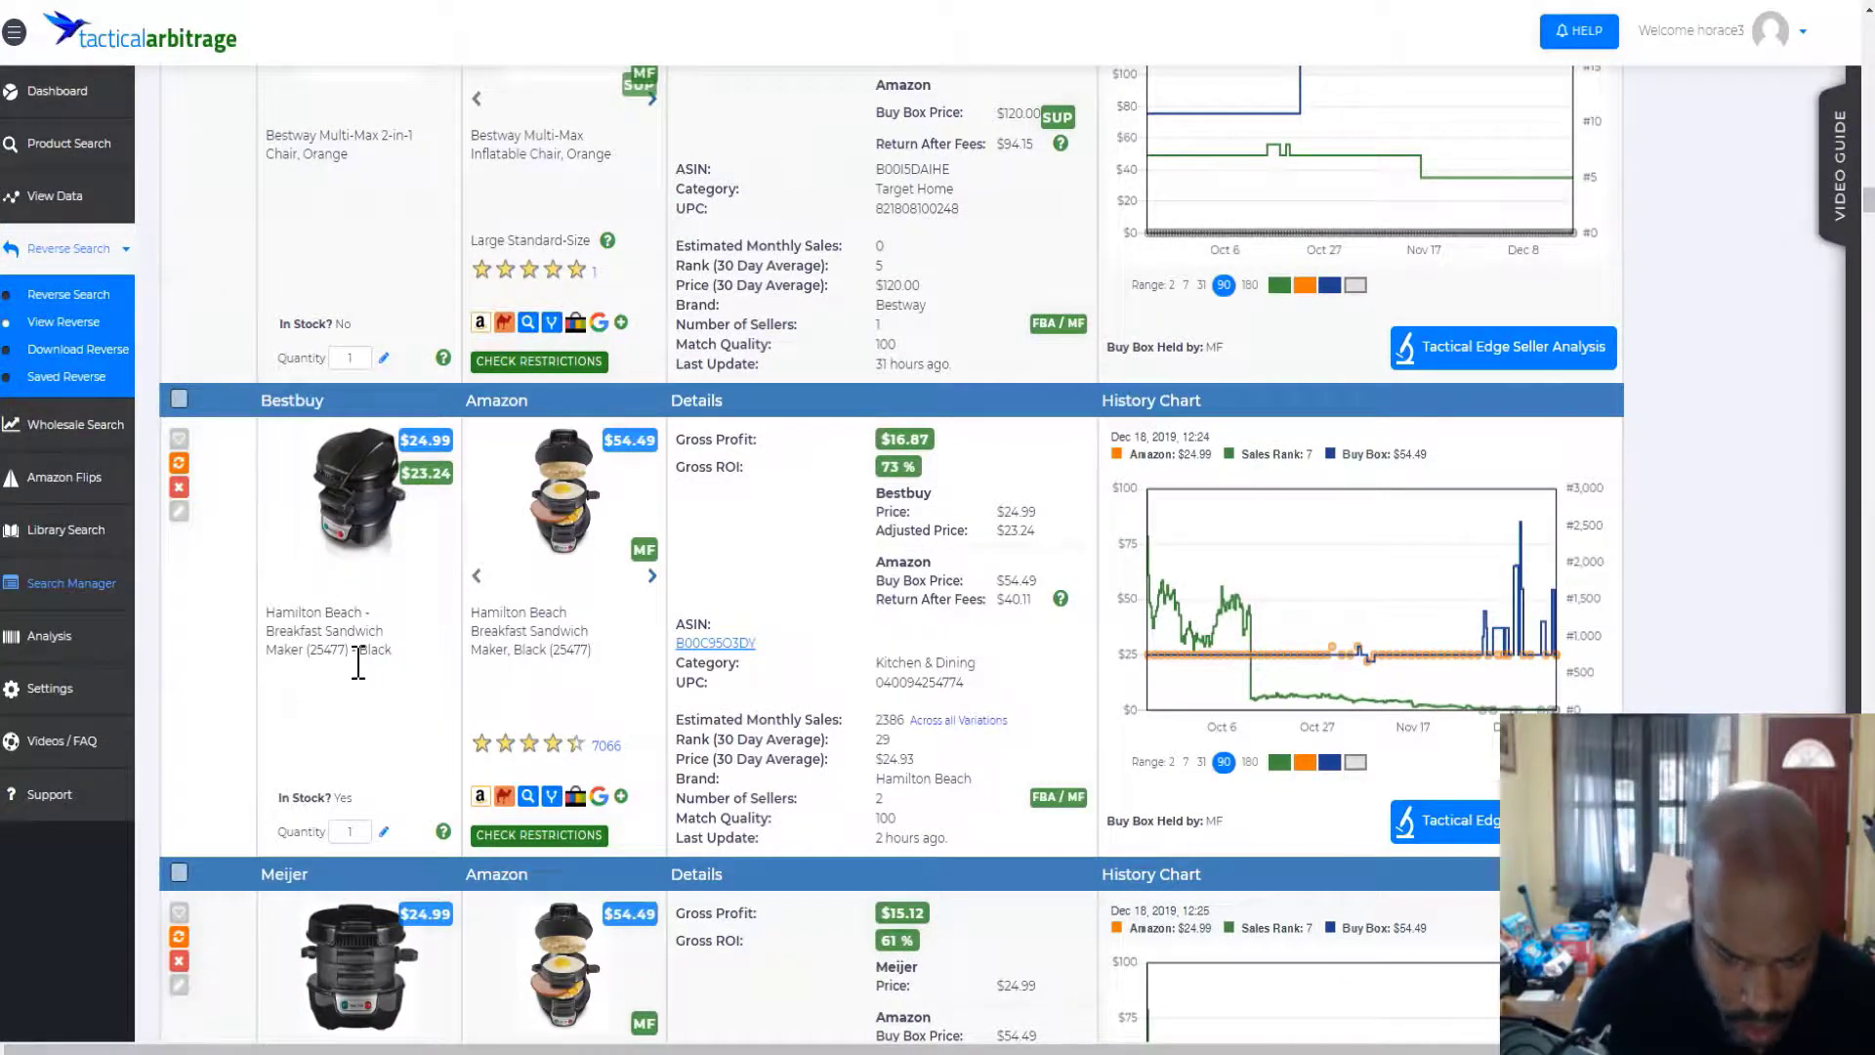
Compare the prices, gross profit and ROI of the Hamilton Beach Breakfast Sandwich Maker matches from Bestbuy, Meijer and Walmart
scroll(391, 645, "down", 1)
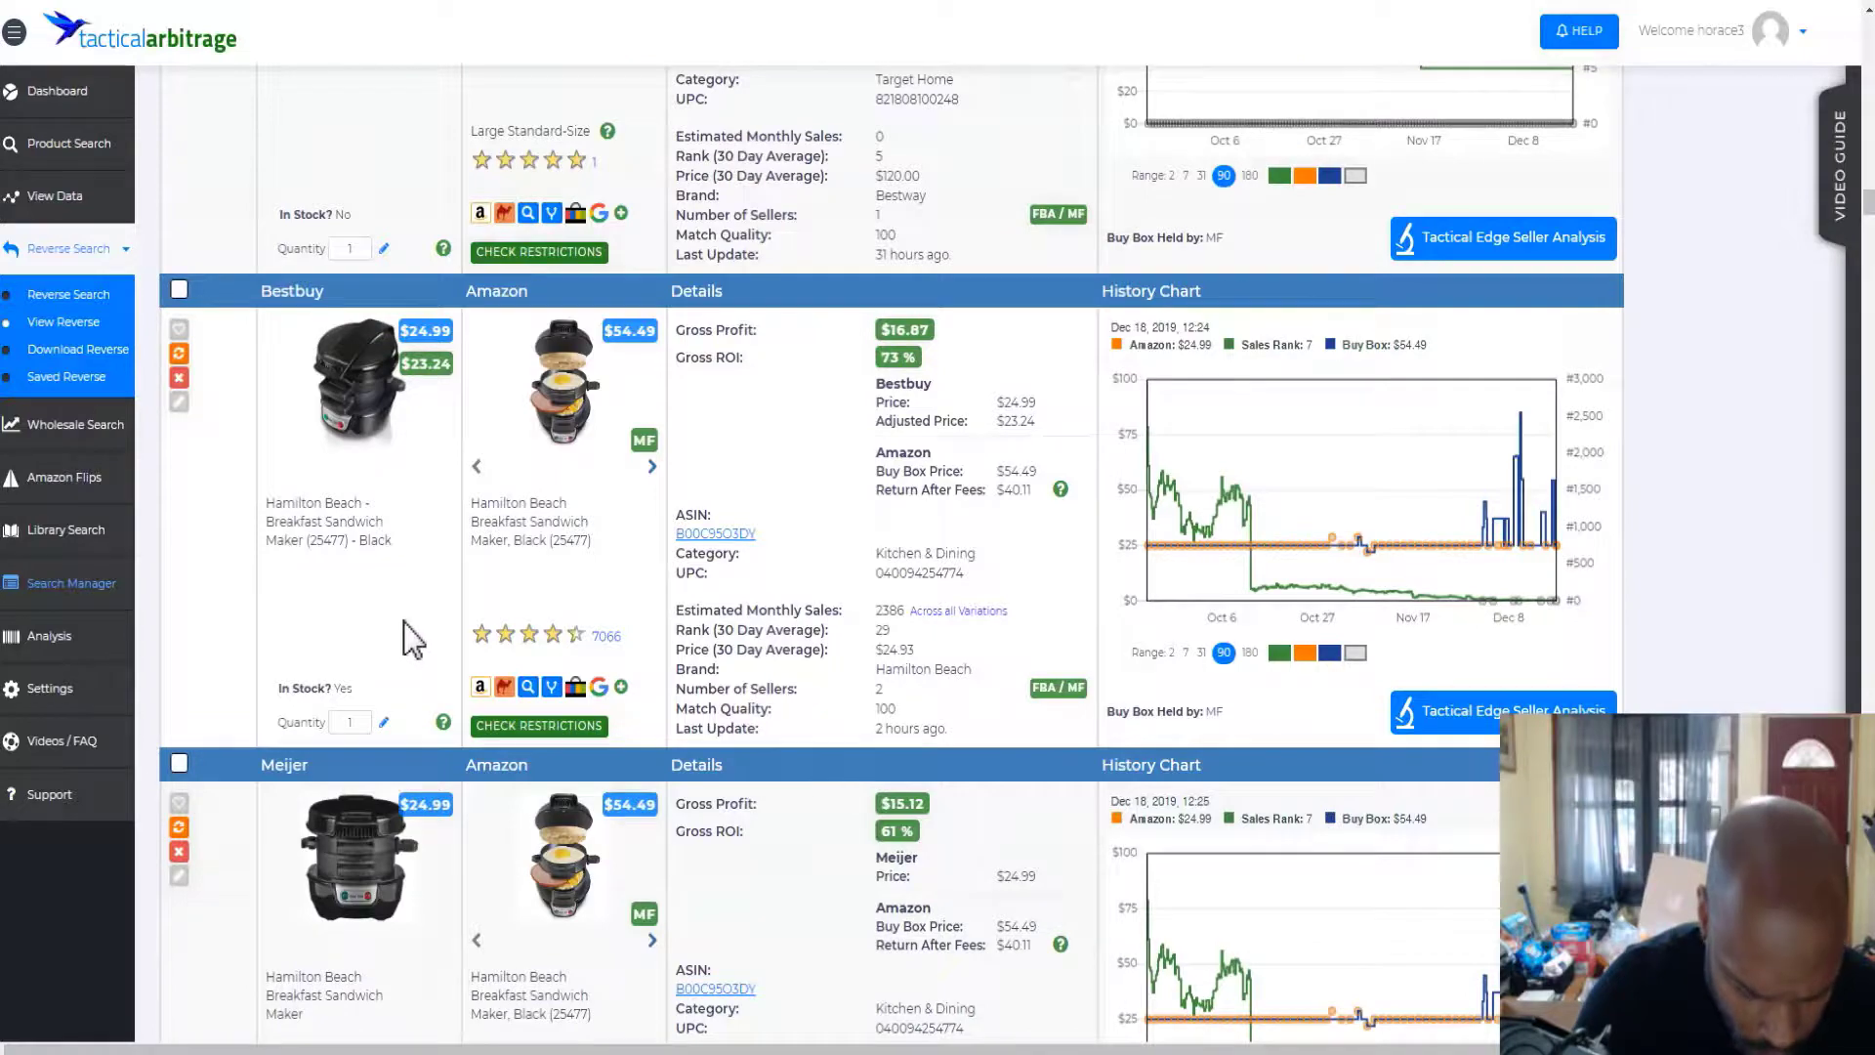
scroll(408, 614, "up", 1)
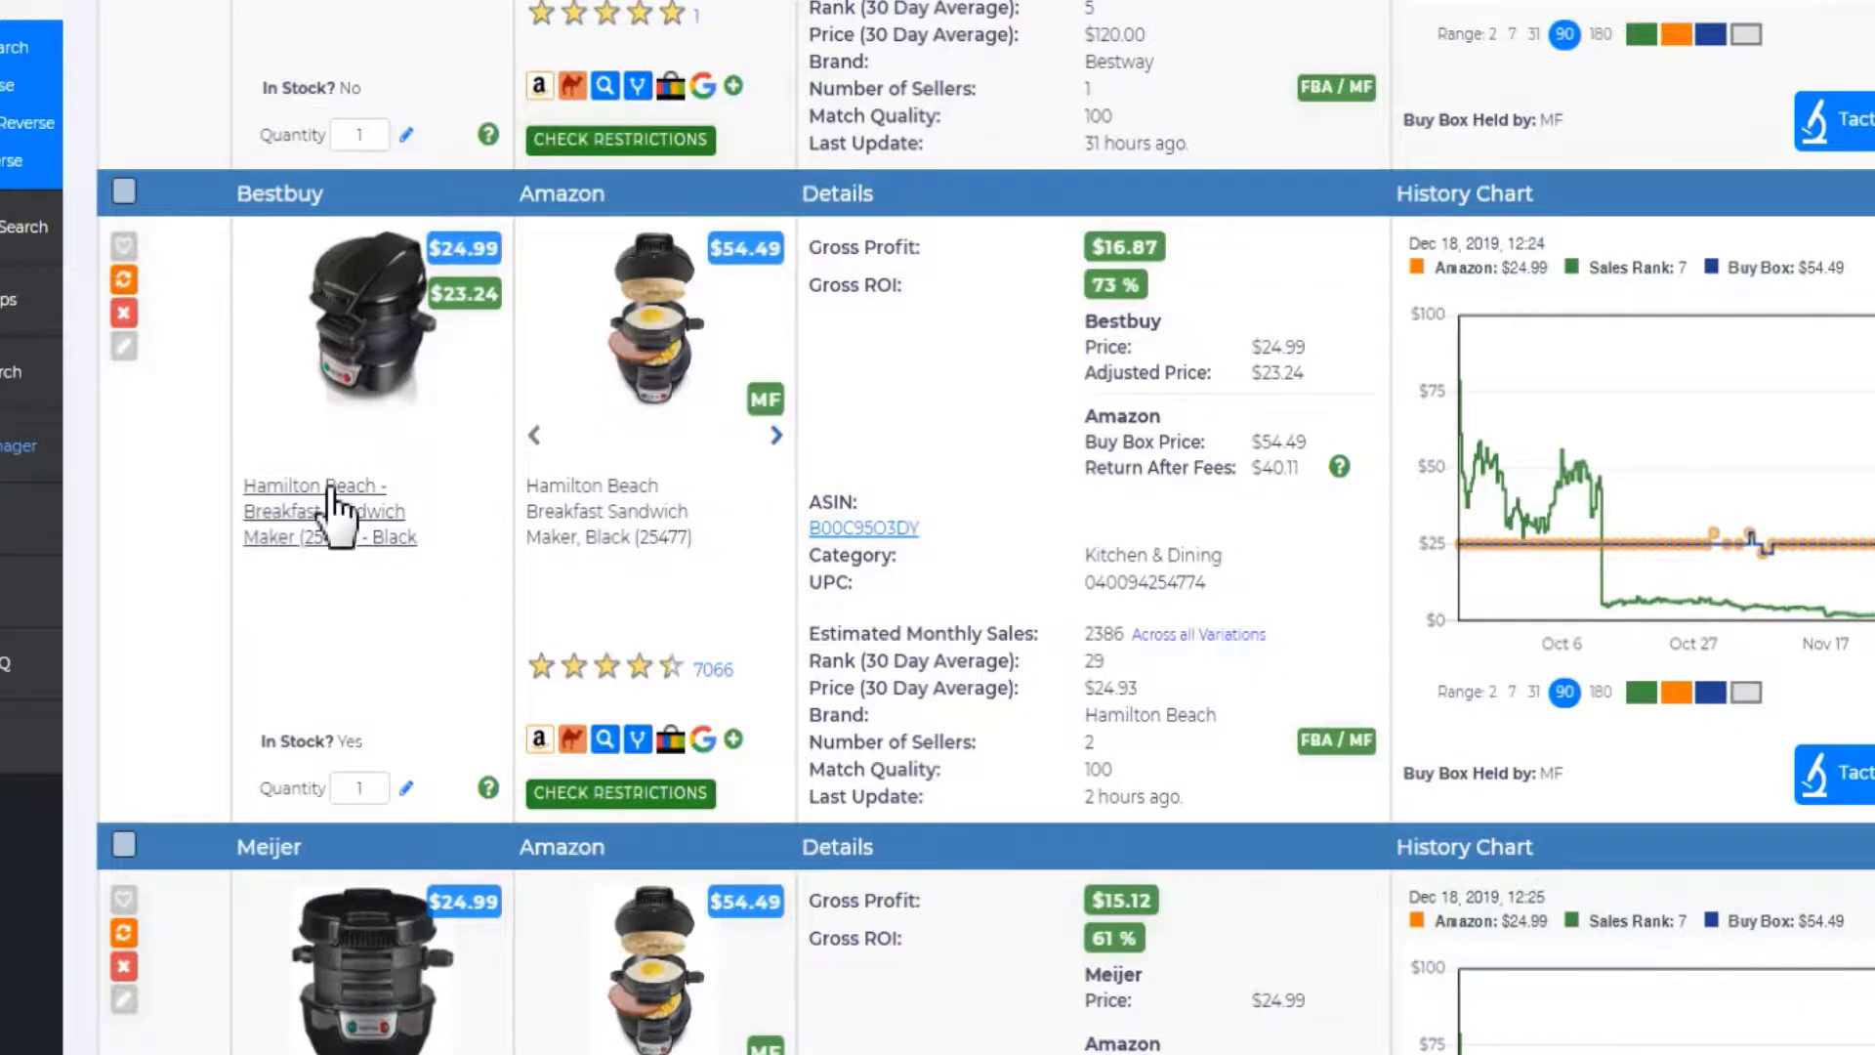
scroll(332, 503, "down", 5)
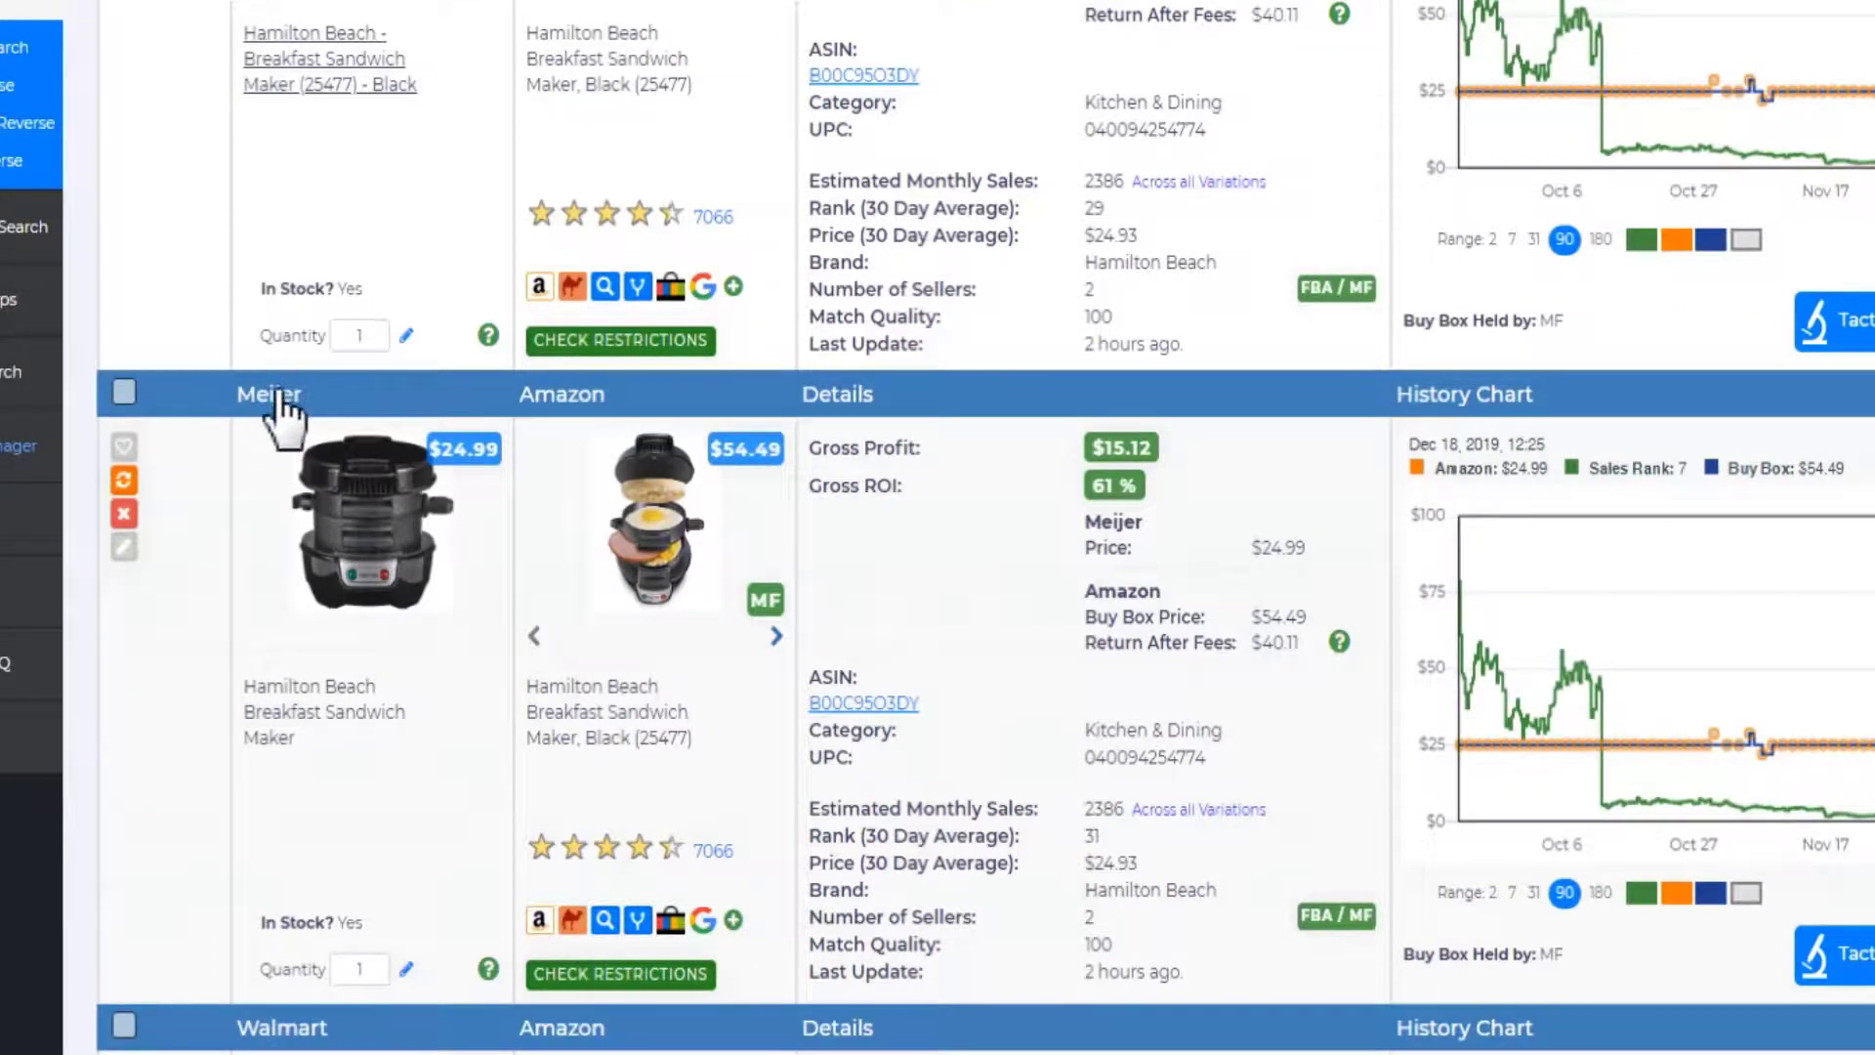
scroll(293, 430, "down", 5)
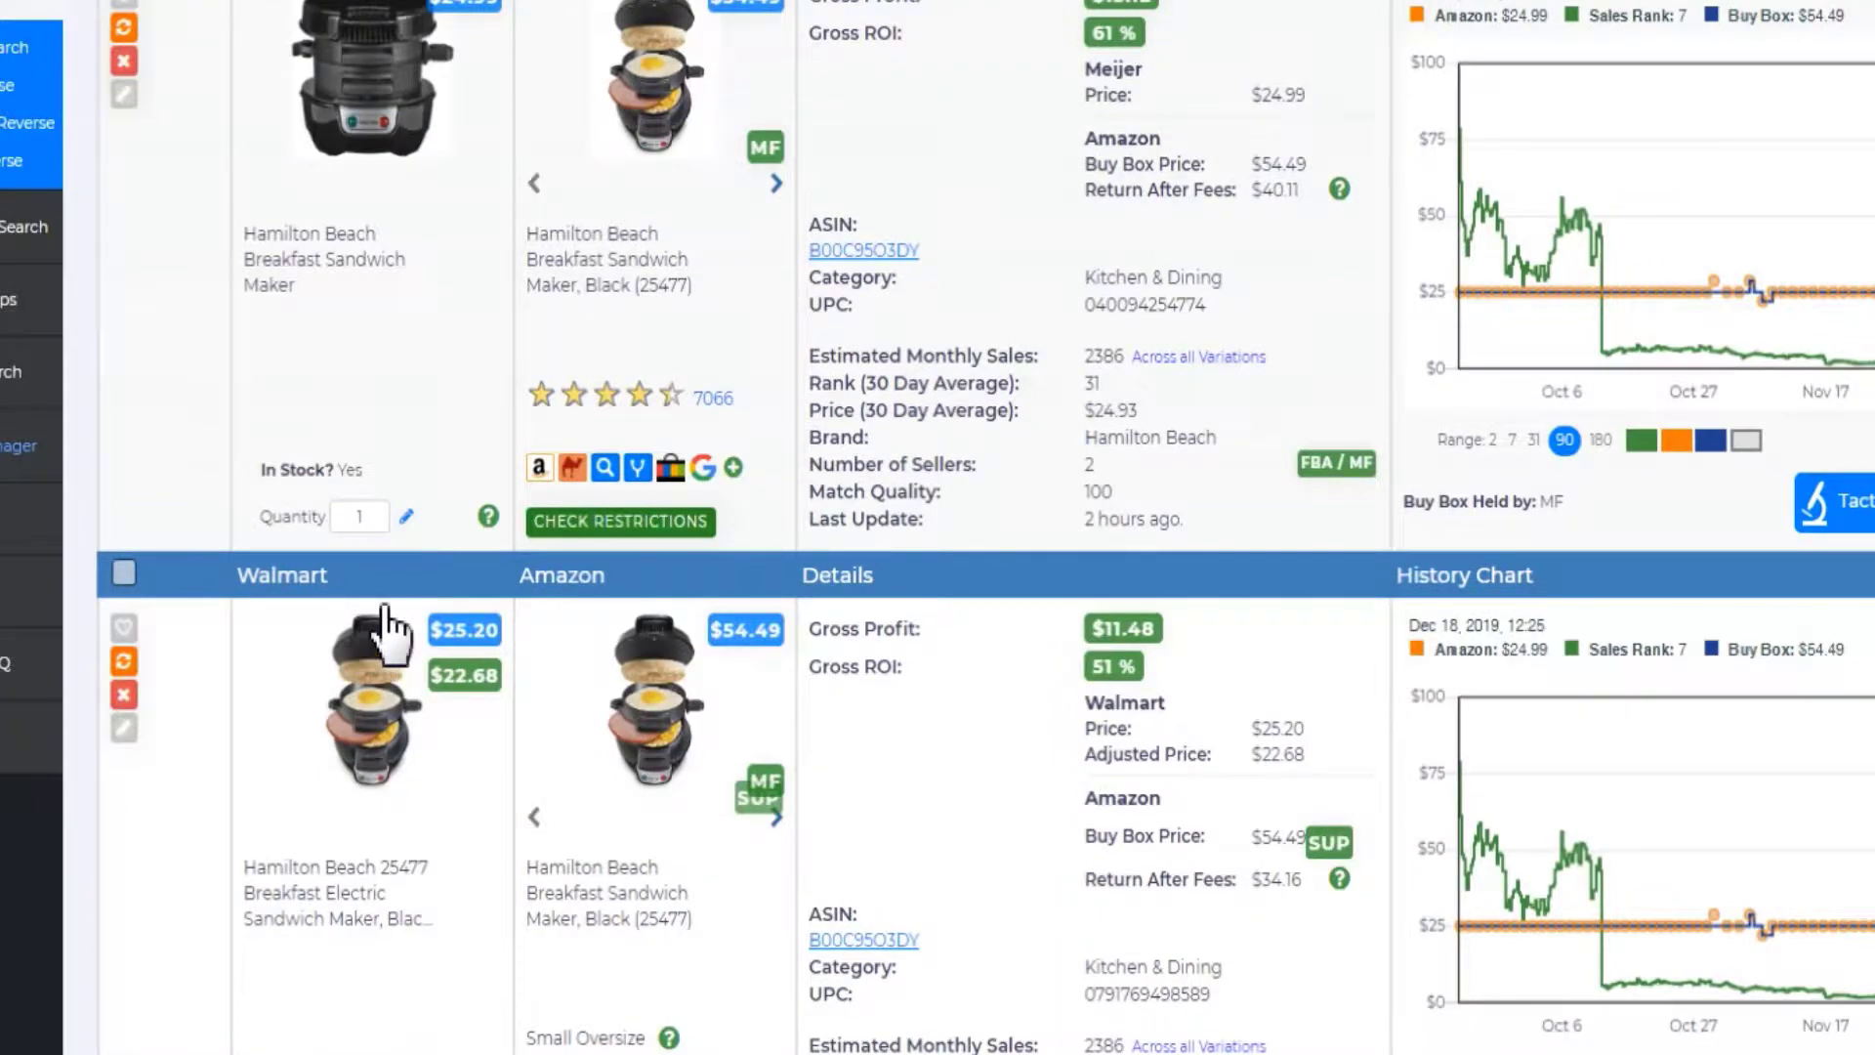
scroll(364, 591, "down", 5)
scroll(368, 482, "down", 7)
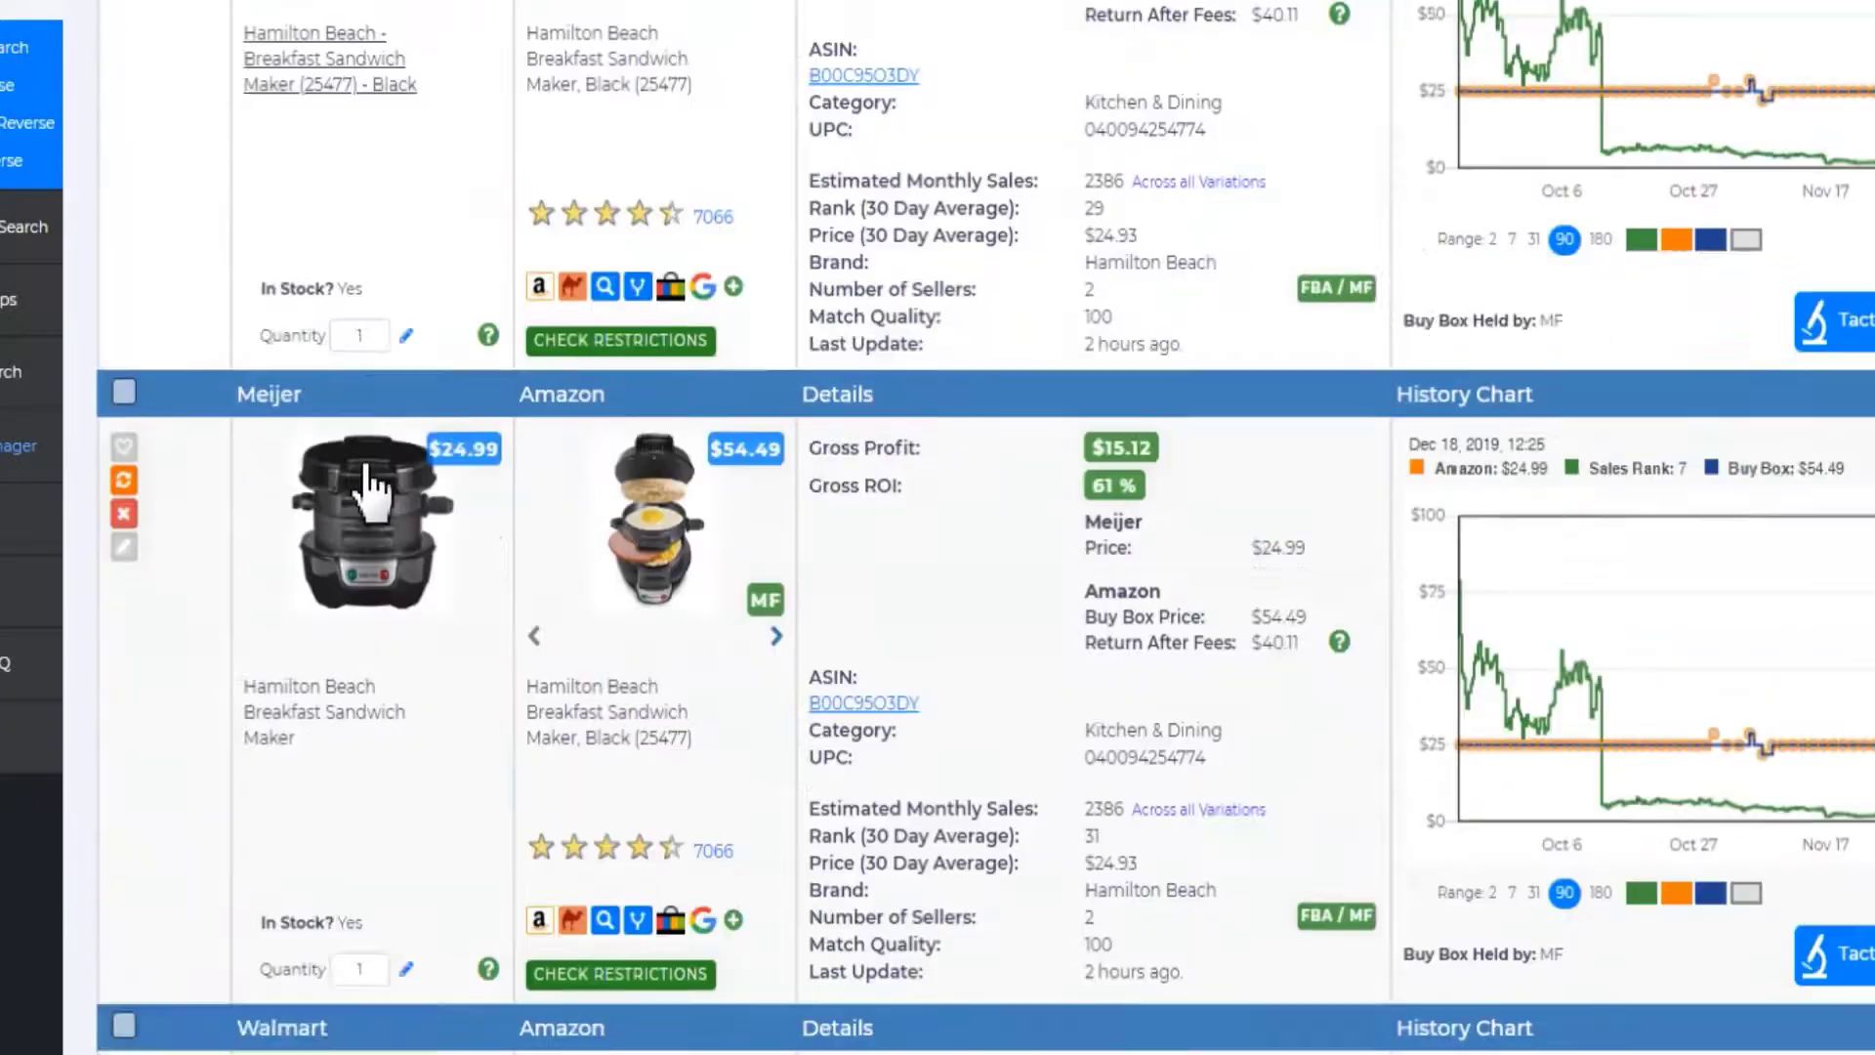
scroll(368, 482, "up", 7)
scroll(381, 459, "down", 15)
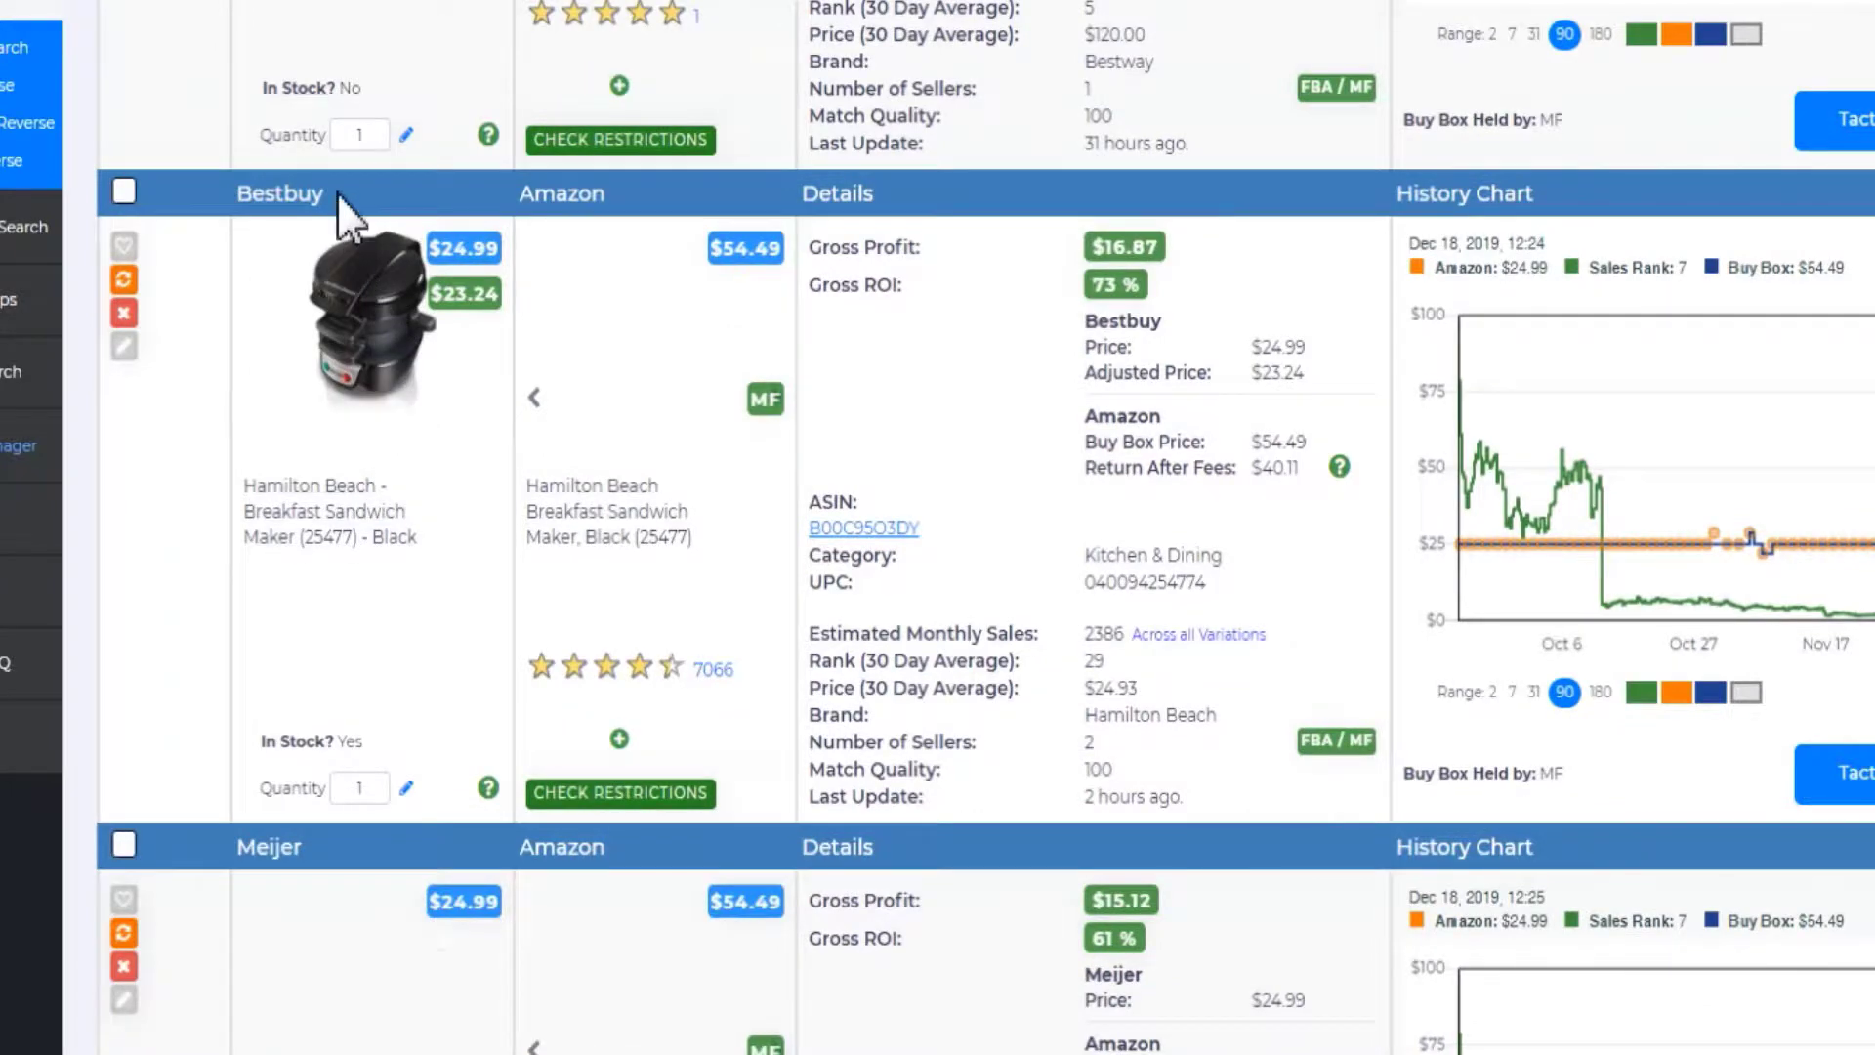
scroll(336, 191, "down", 6)
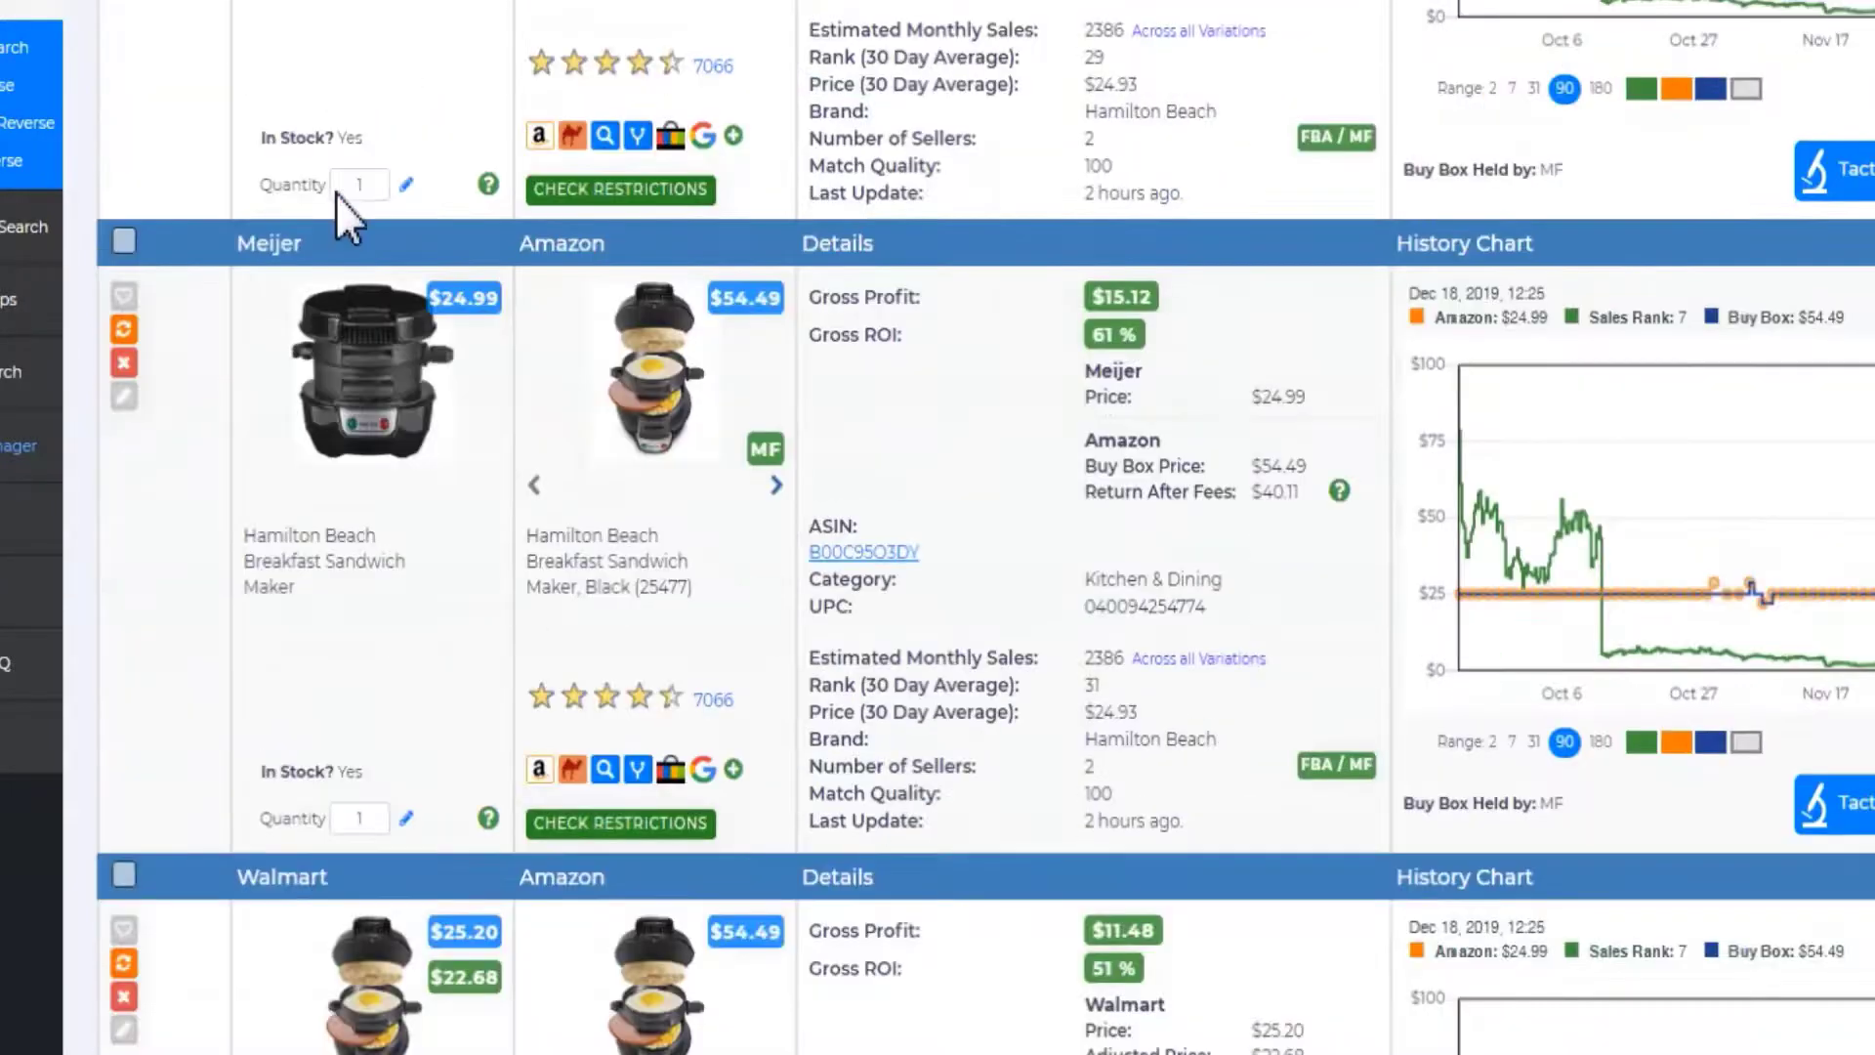
scroll(339, 192, "up", 3)
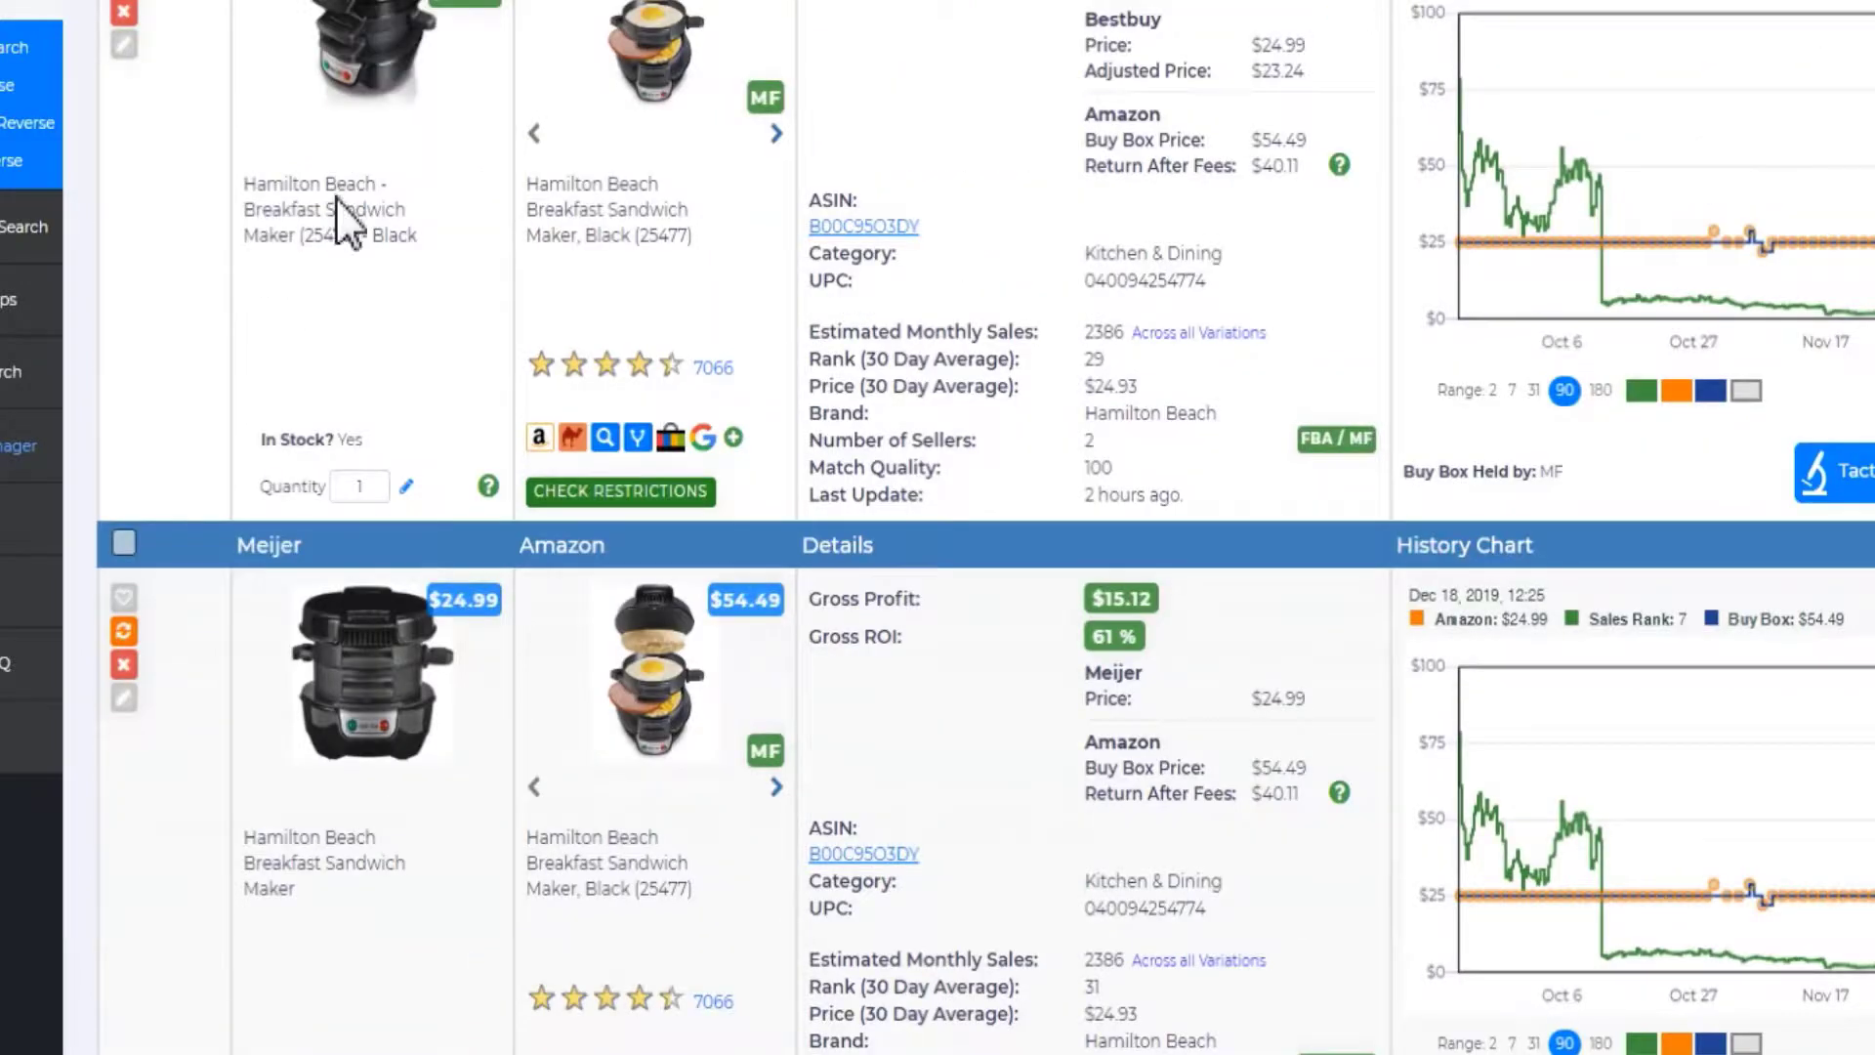
scroll(339, 205, "down", 5)
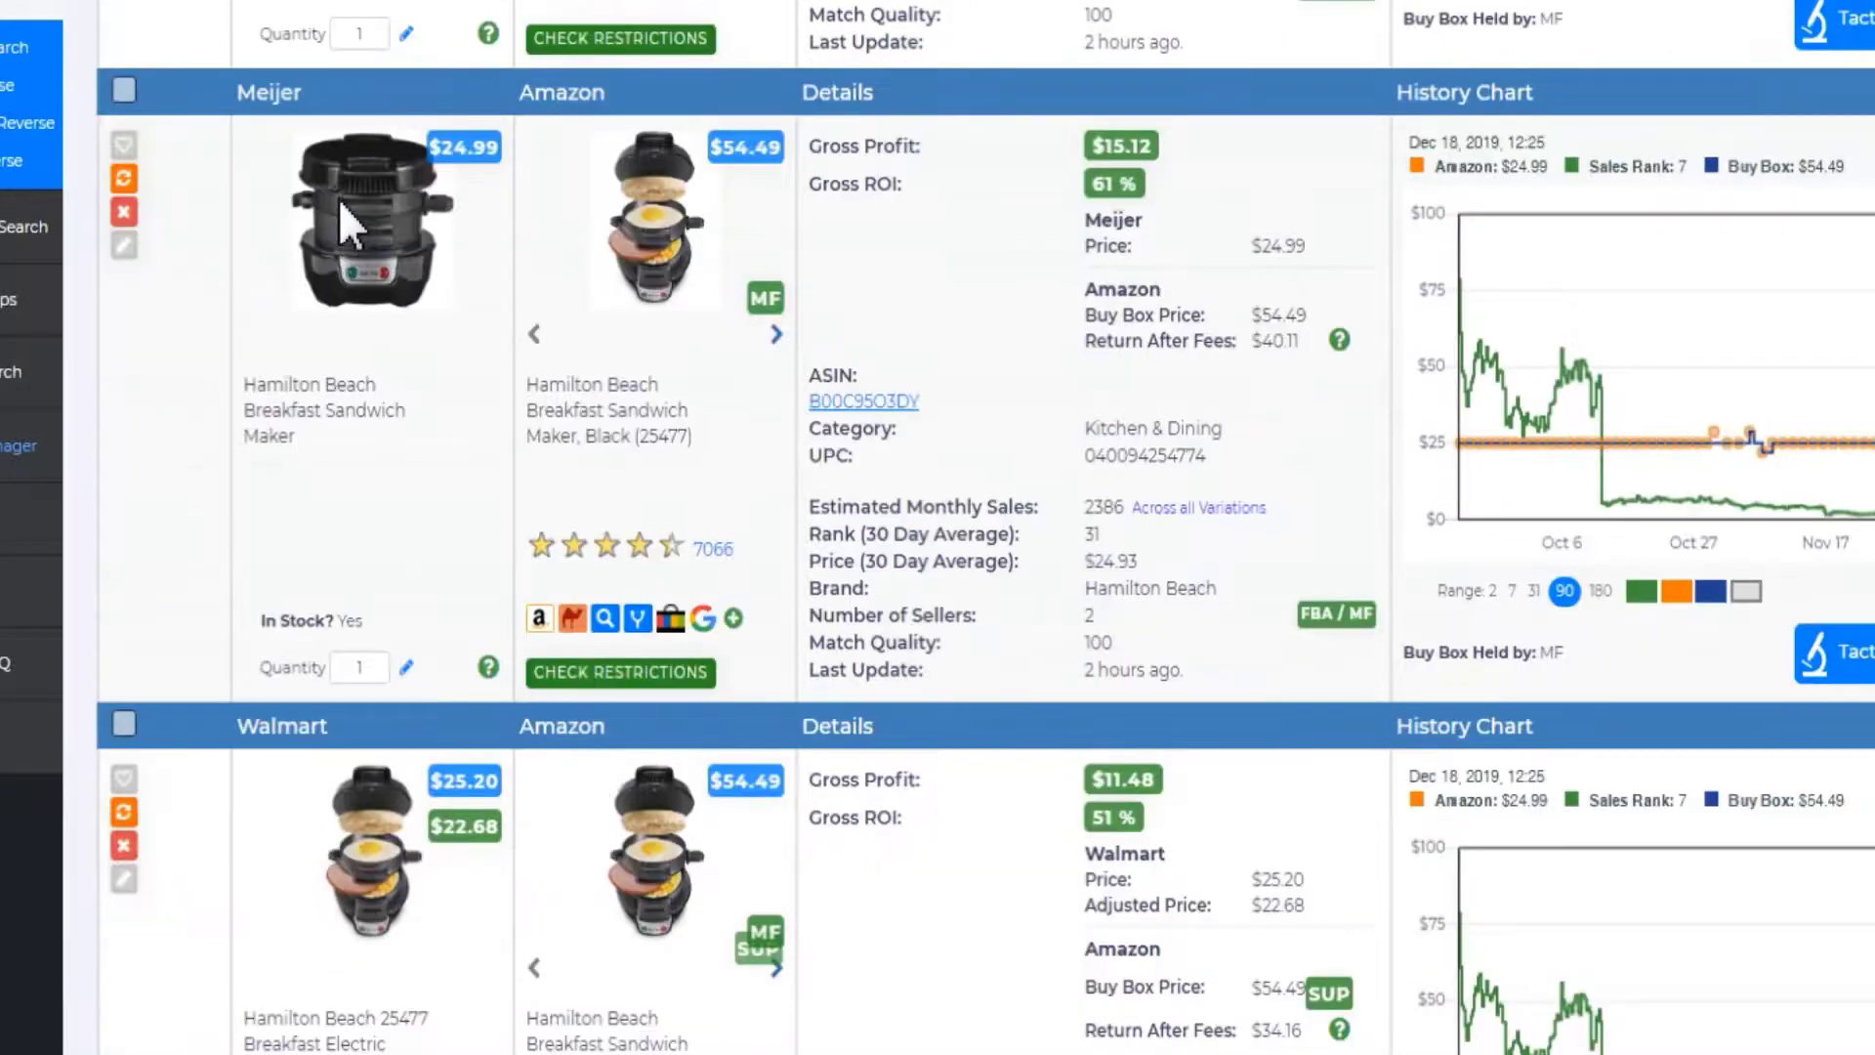
scroll(338, 199, "up", 6)
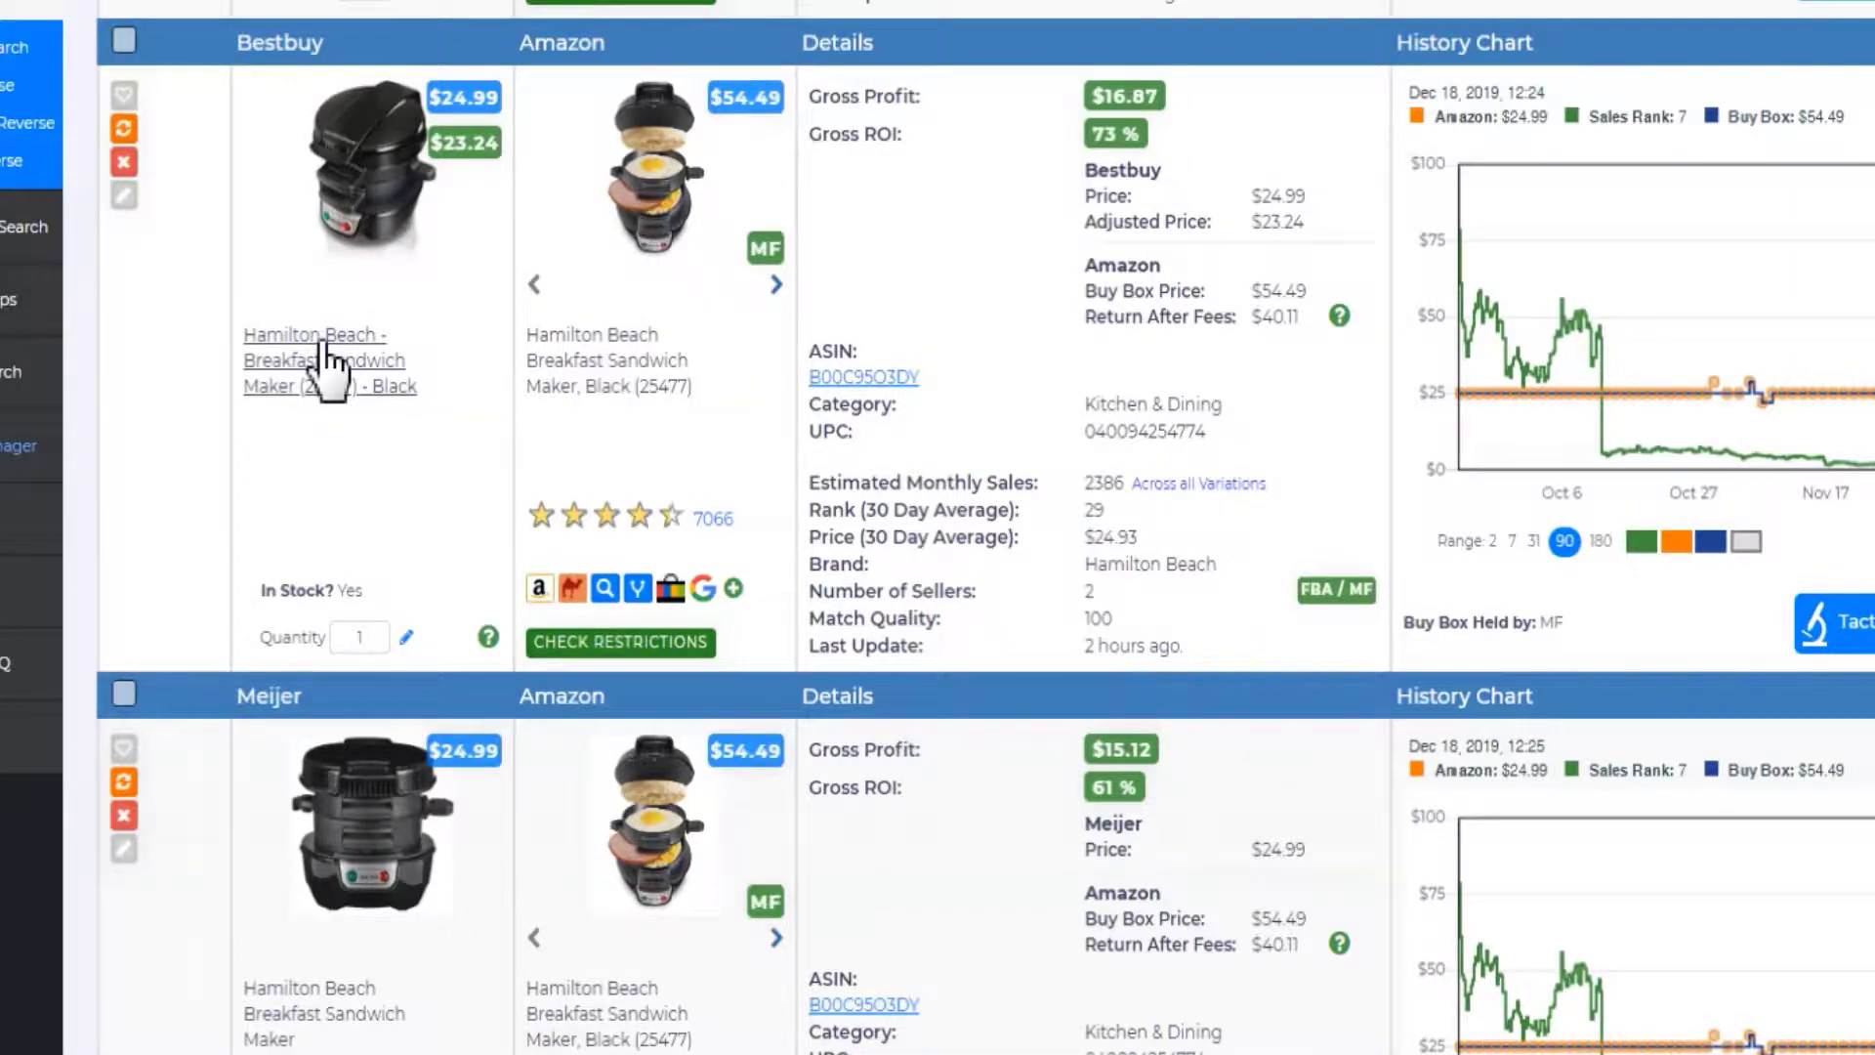
Open the Best Buy product page of the Hamilton Beach Breakfast Sandwich Maker, check its price, and return to the Tactical Arbitrage results
left_click(323, 348)
scroll(353, 273, "down", 2)
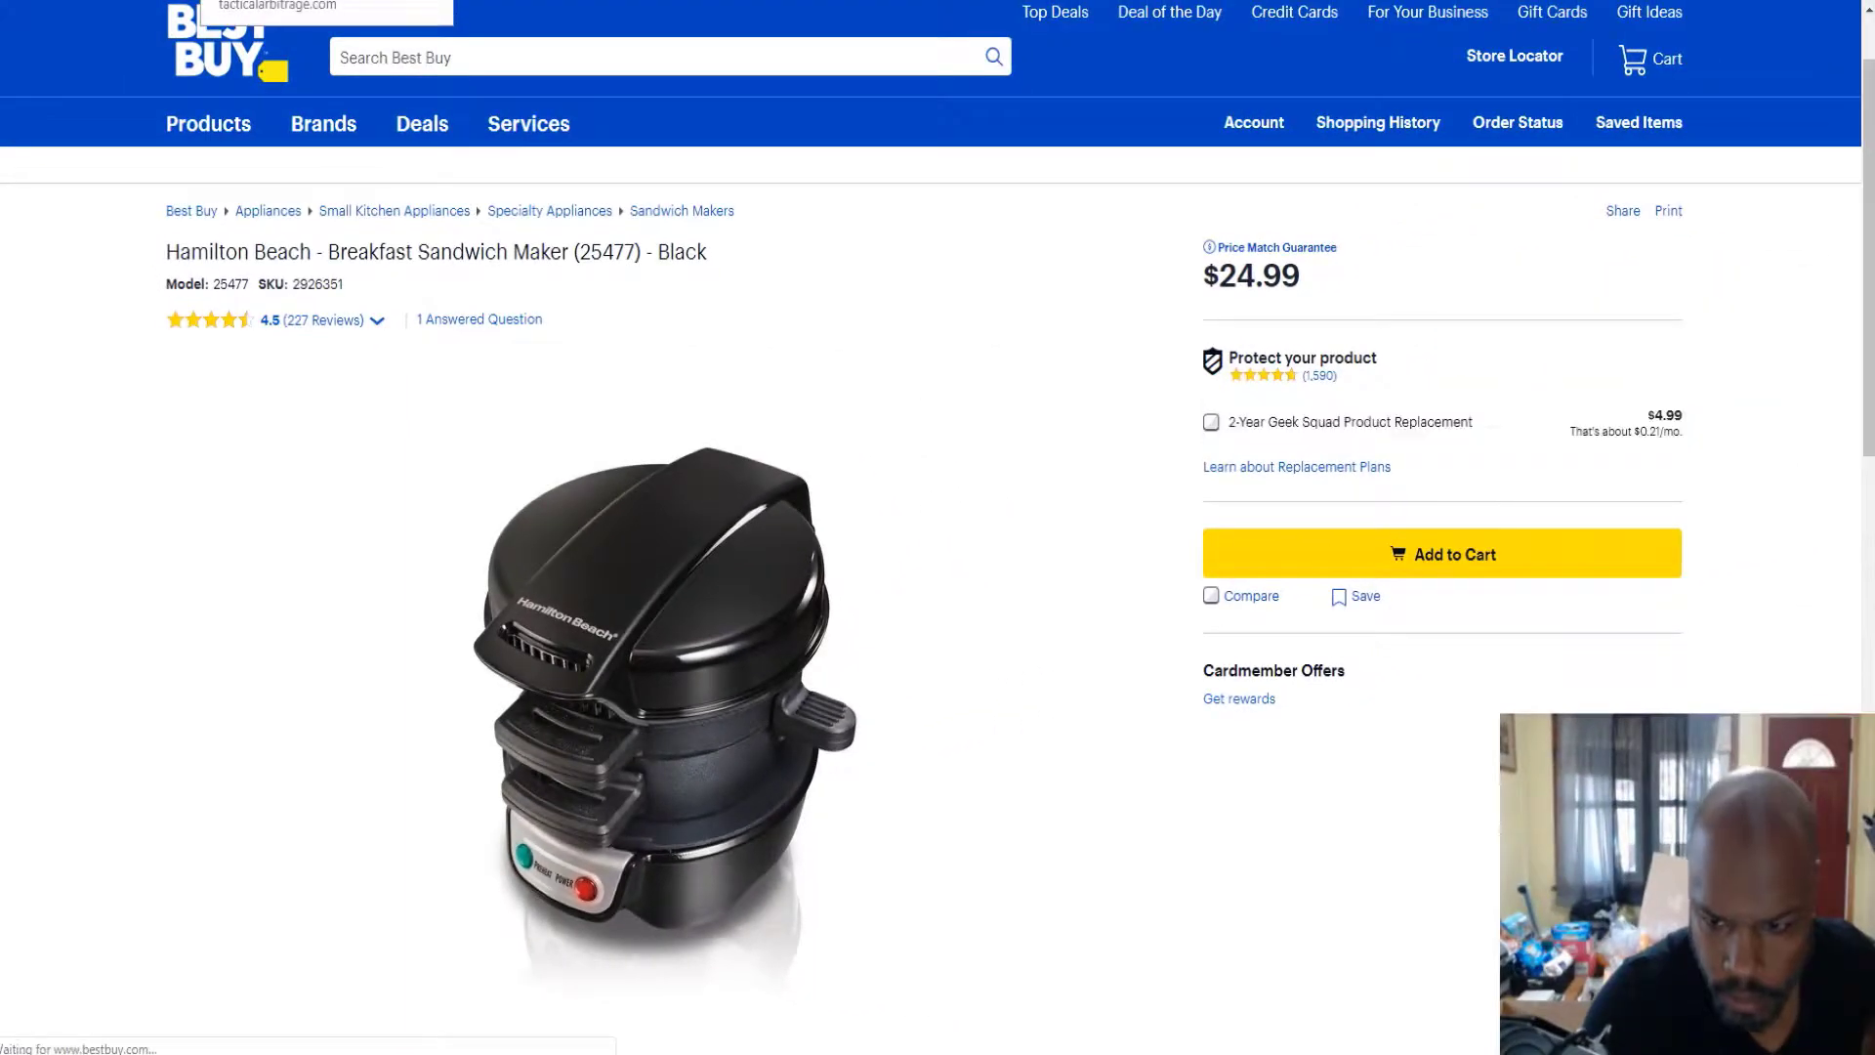
key("ctrl+w")
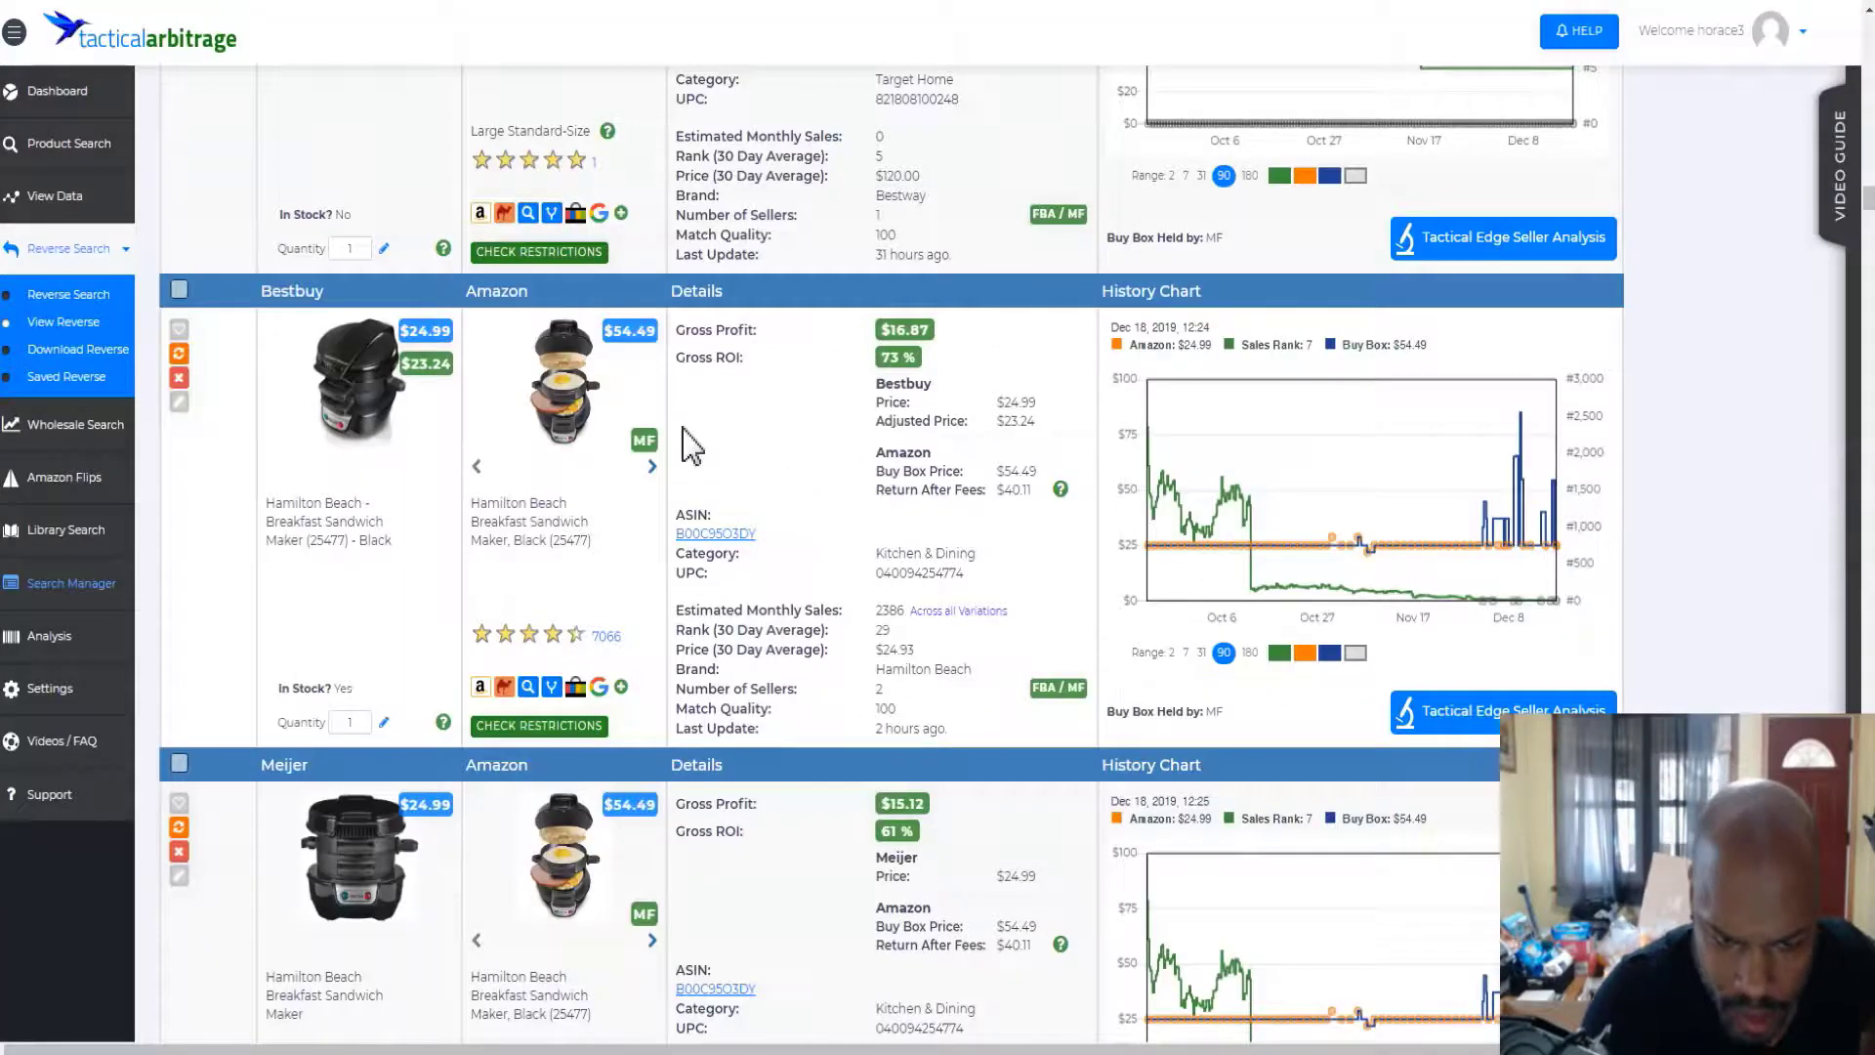
Open the Amazon listing matched to the Bestbuy Hamilton Beach Breakfast Sandwich Maker, Black (25477)
mouse_move(601, 440)
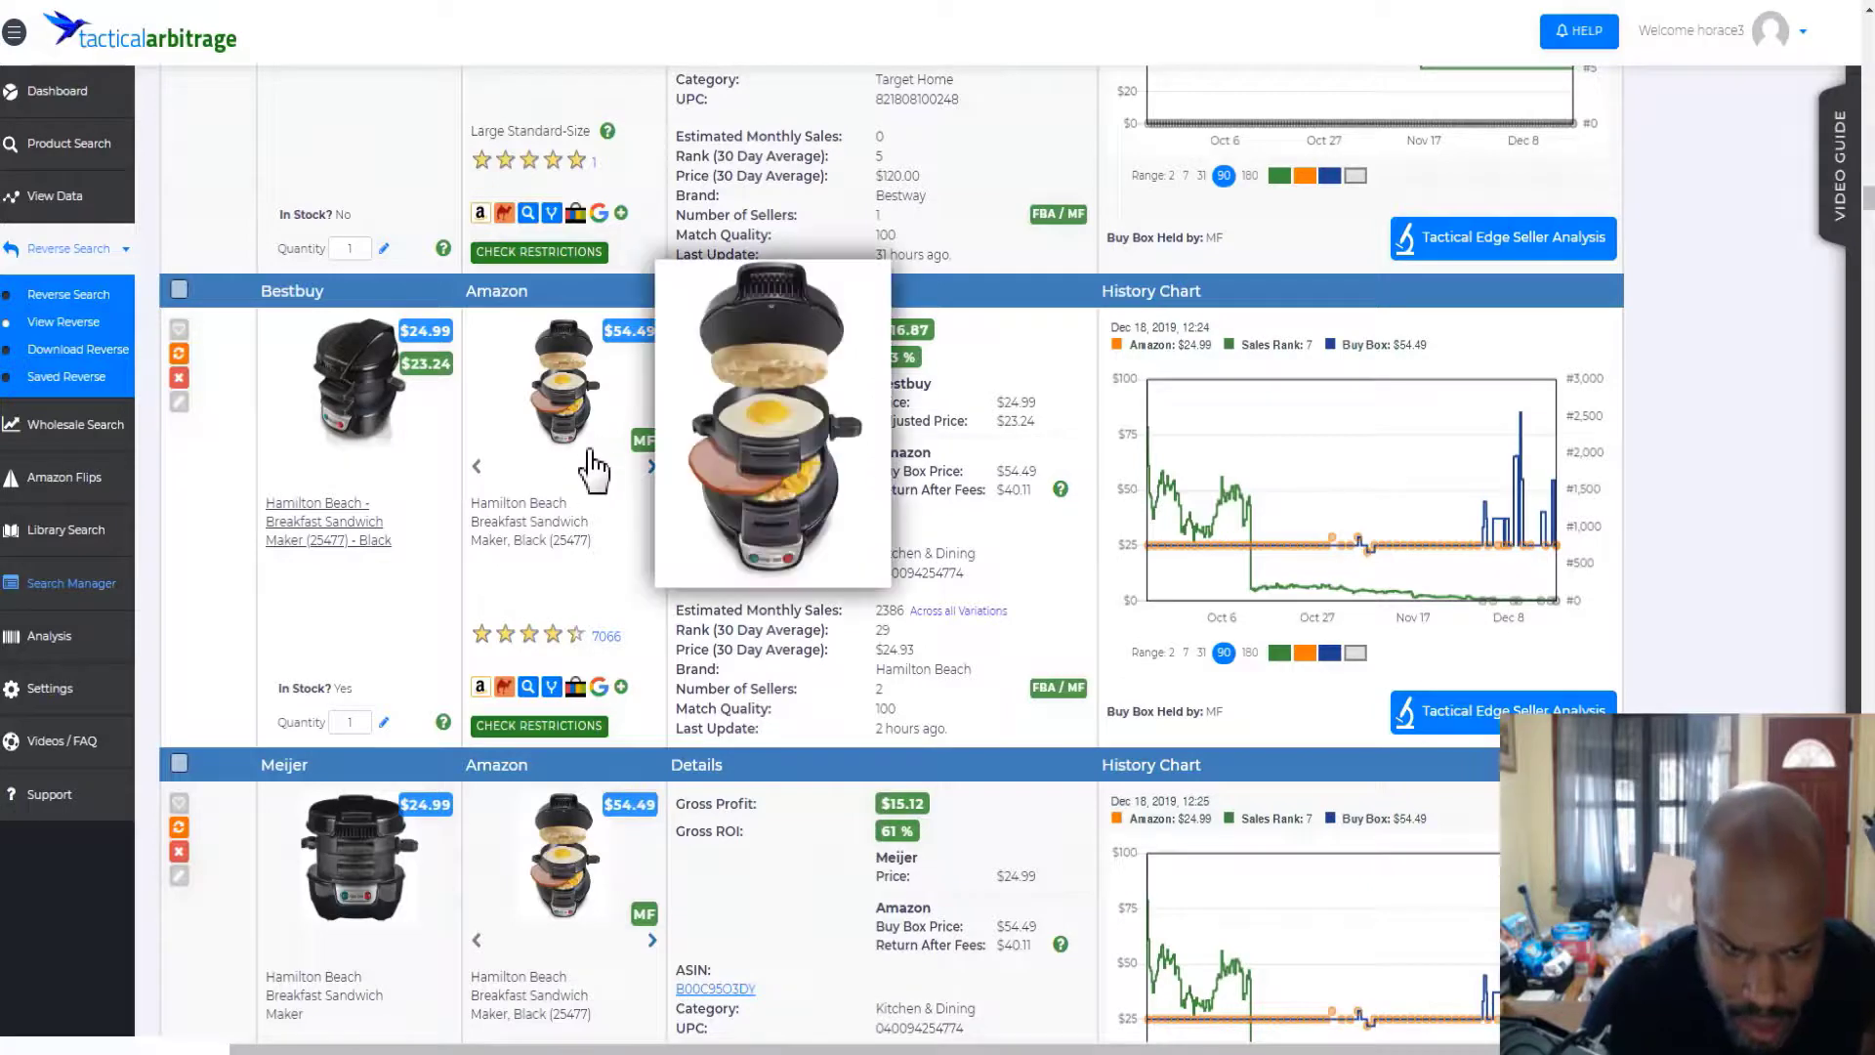
left_click(529, 500)
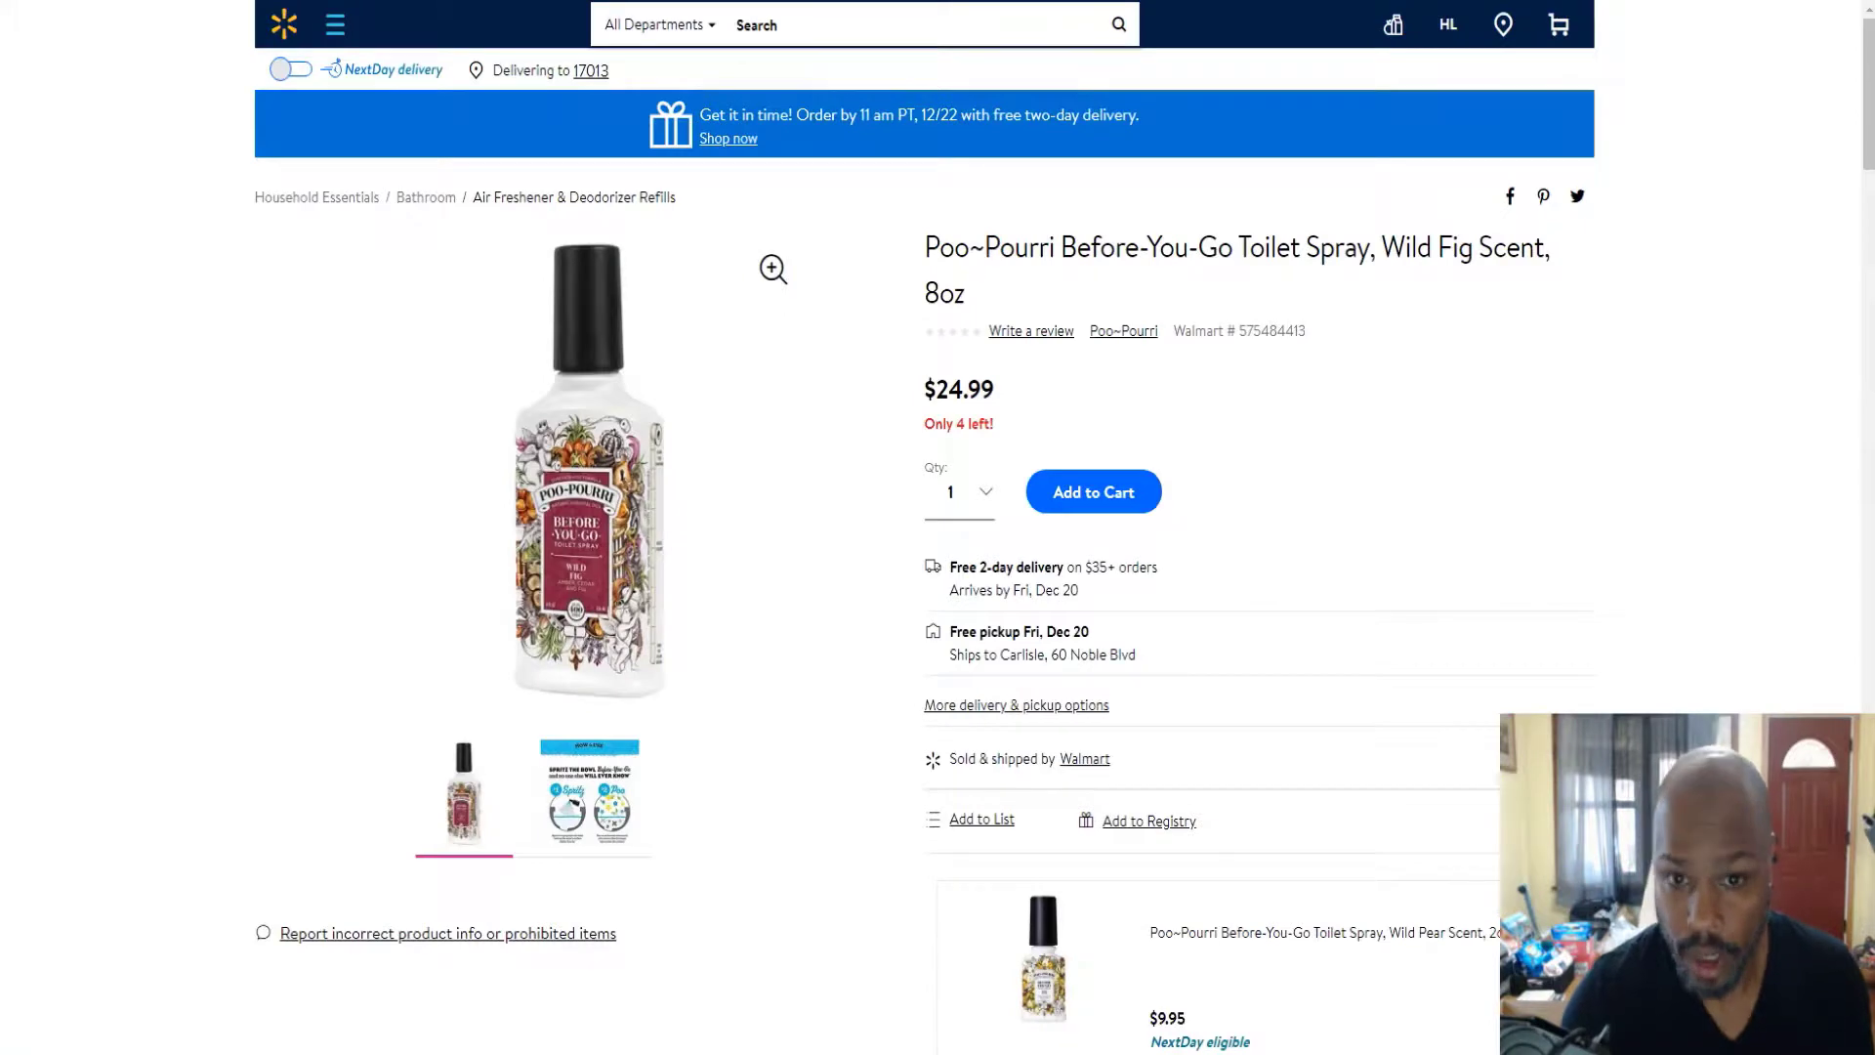
left_click(586, 1)
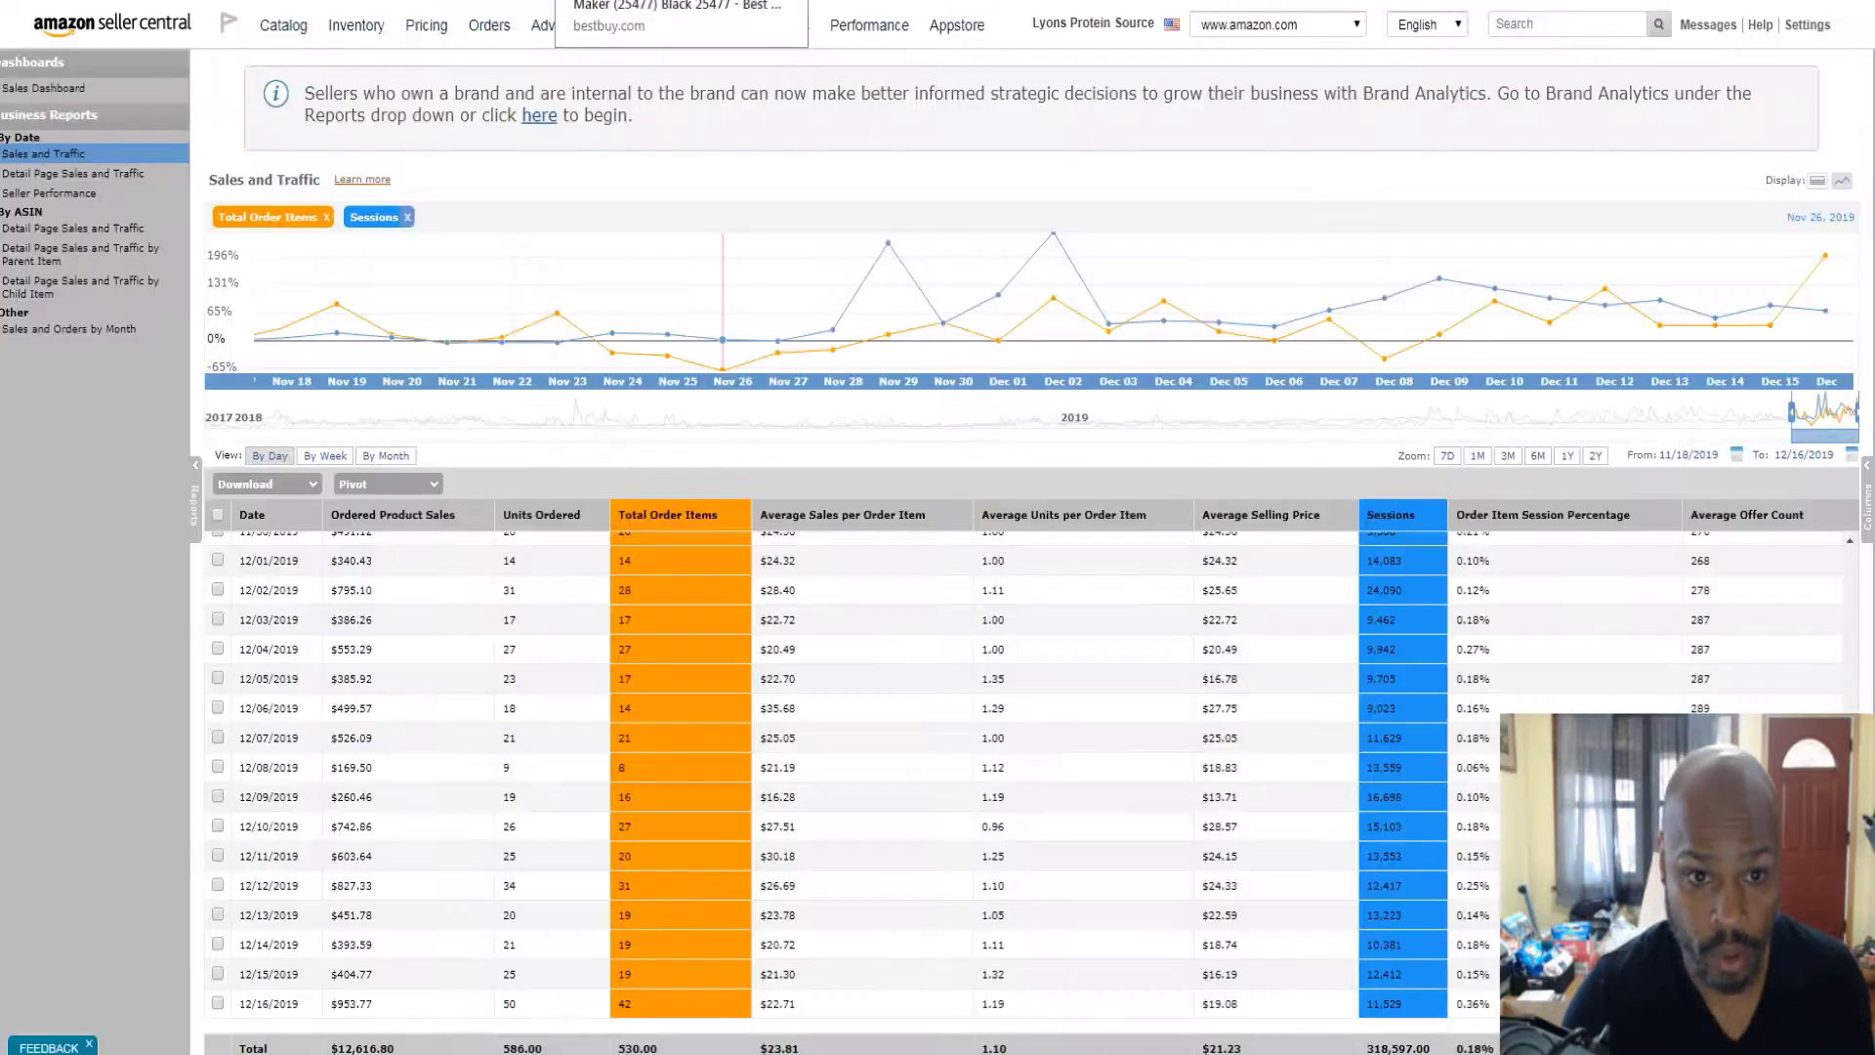
left_click(635, 1)
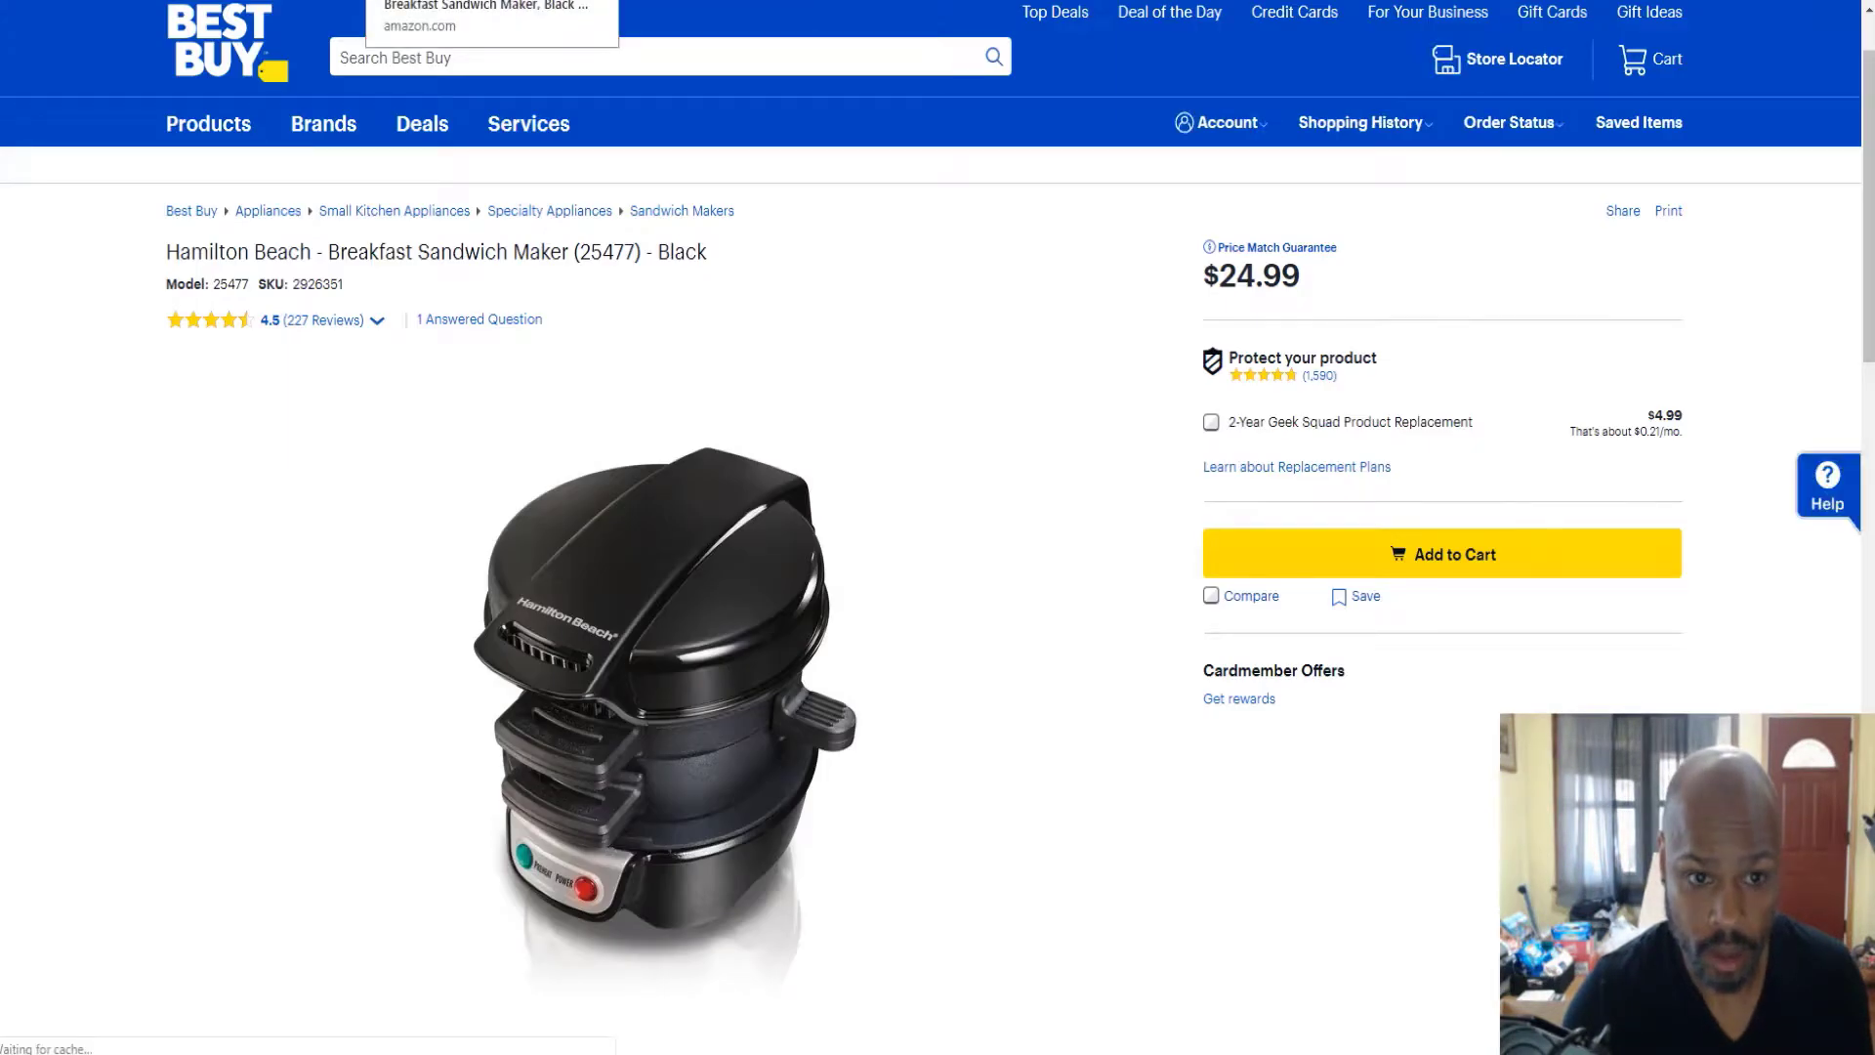
left_click(489, 1)
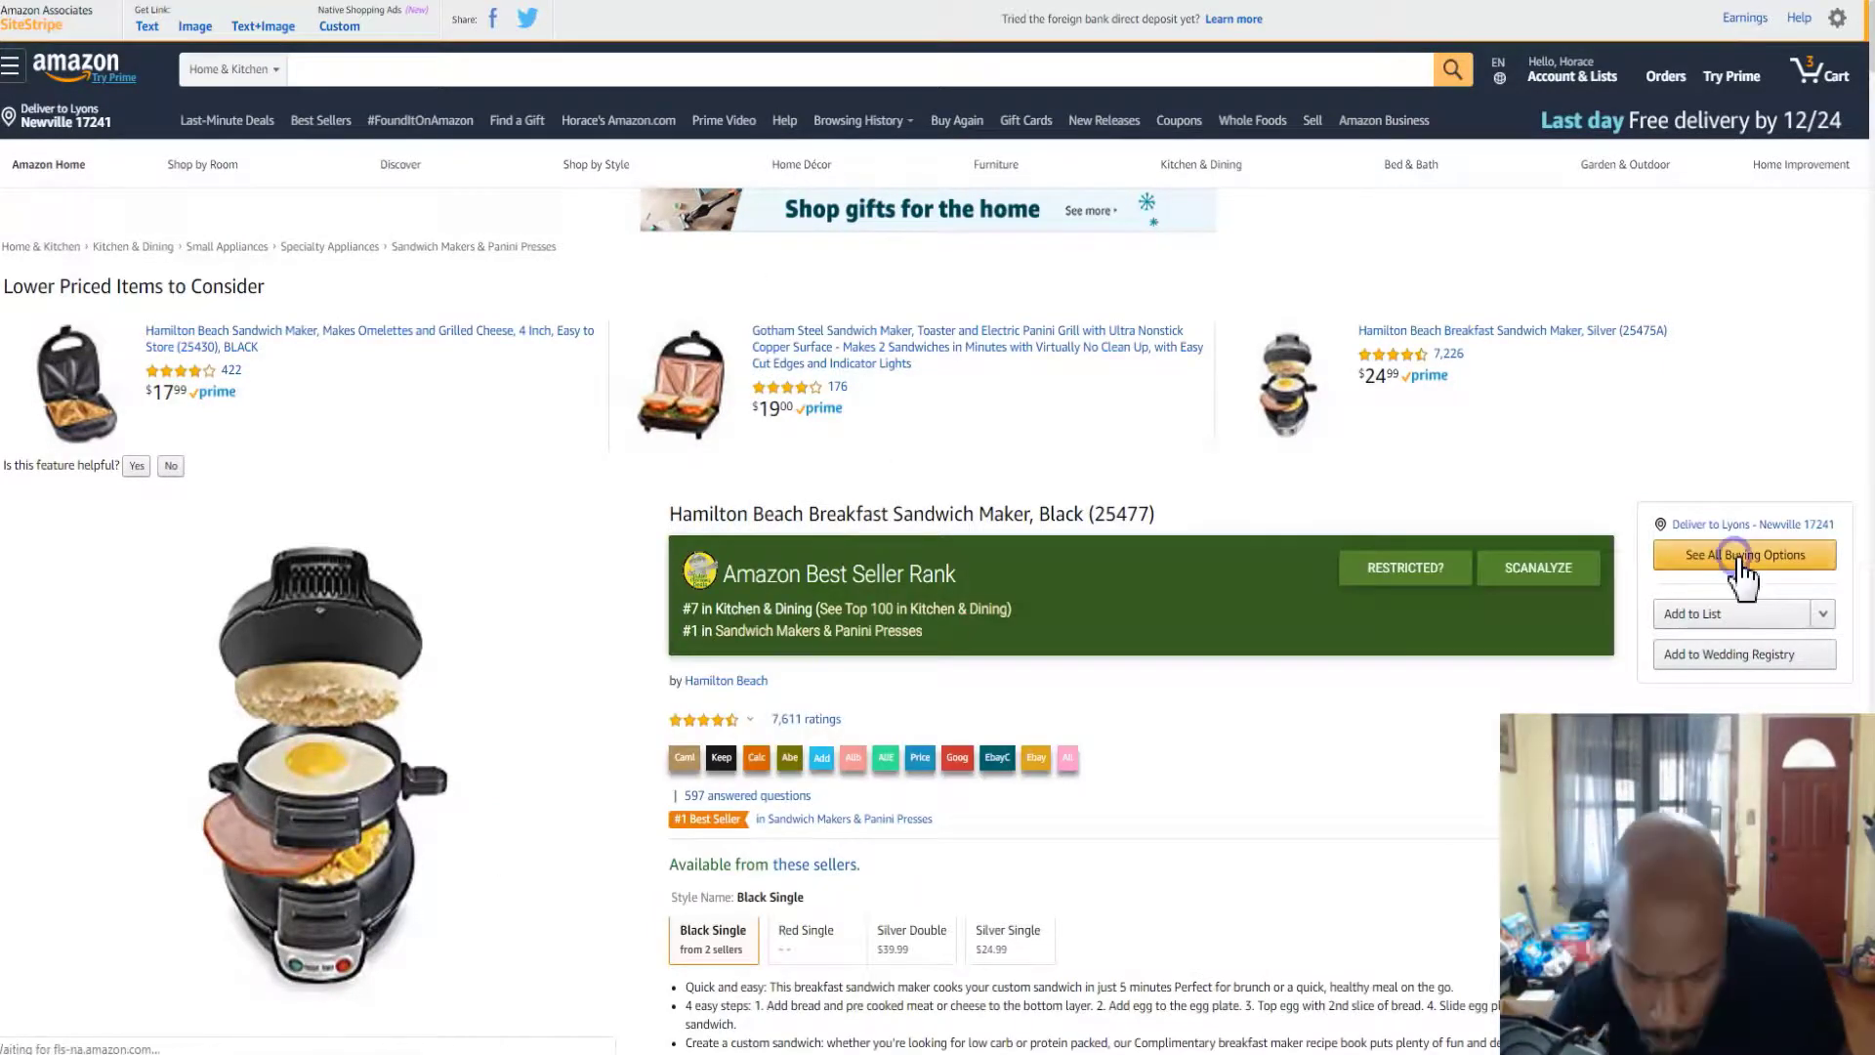
View all Amazon buying options for the black sandwich maker and check its sale restrictions from the Bestbuy match in Tactical Arbitrage
left_click(1744, 567)
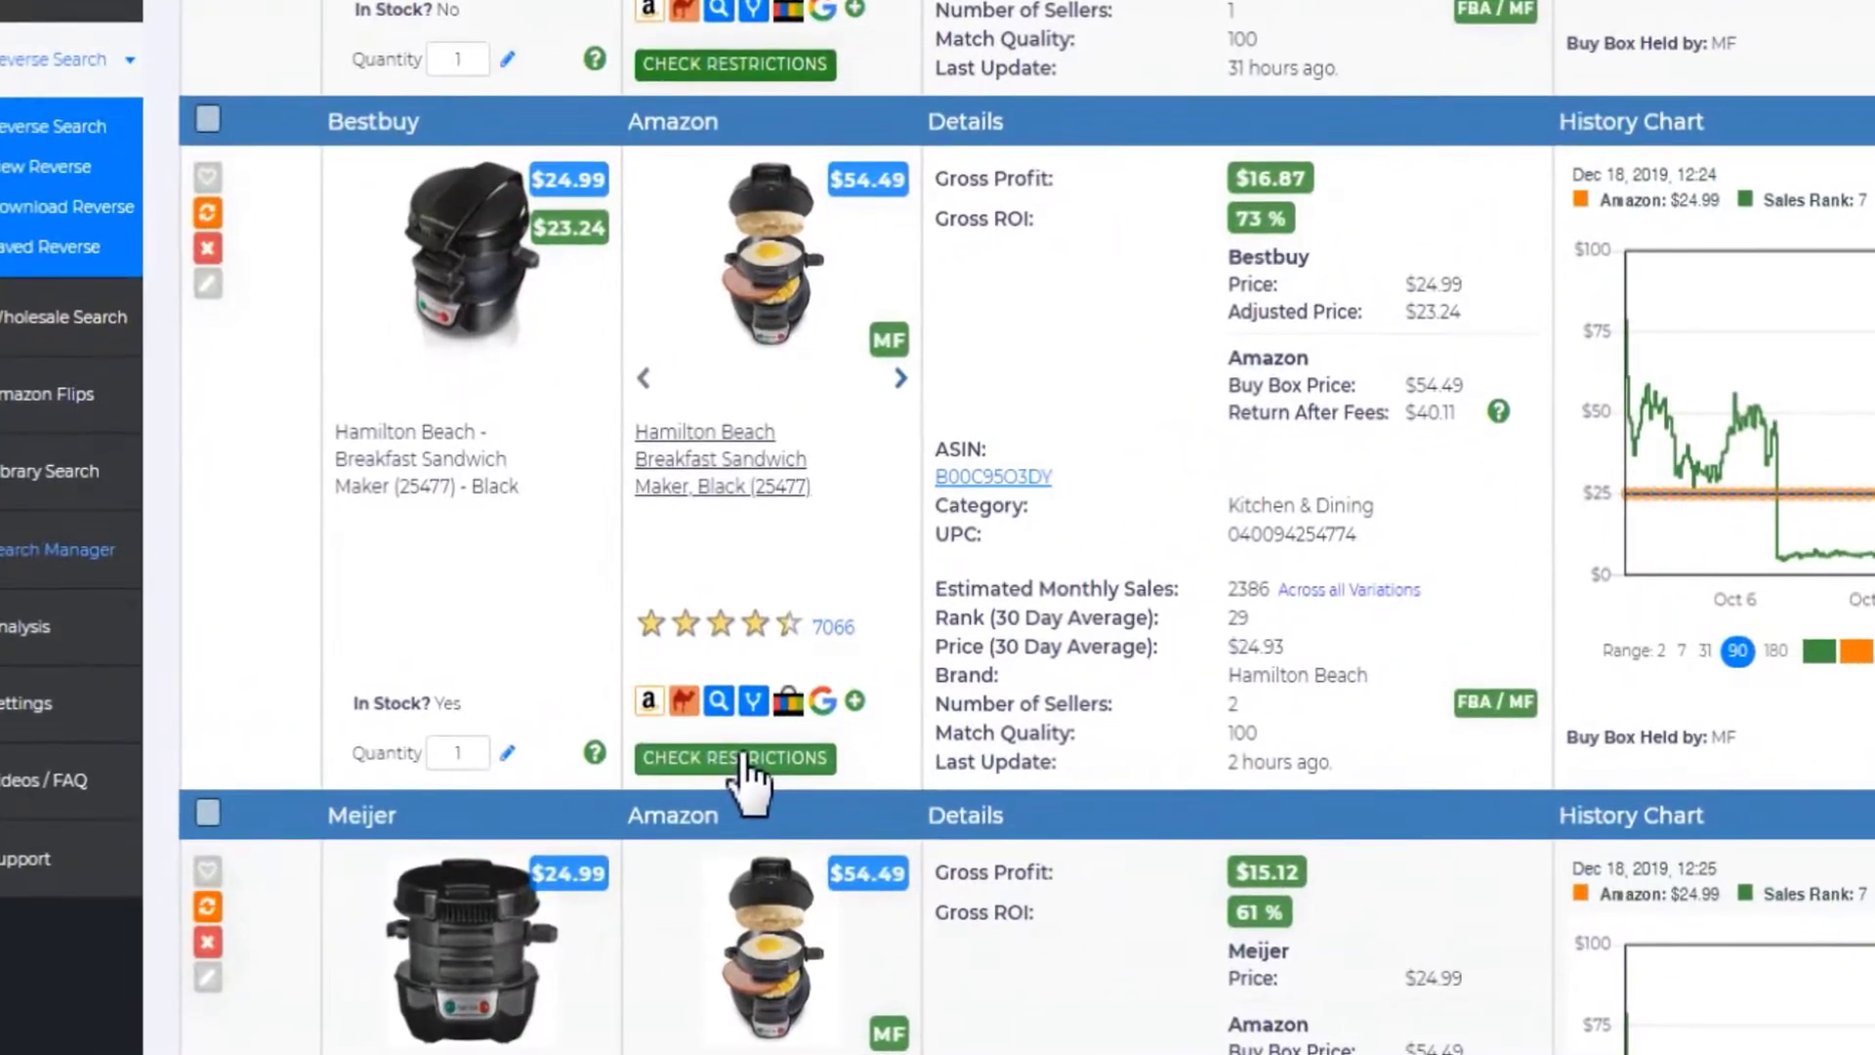
left_click(748, 762)
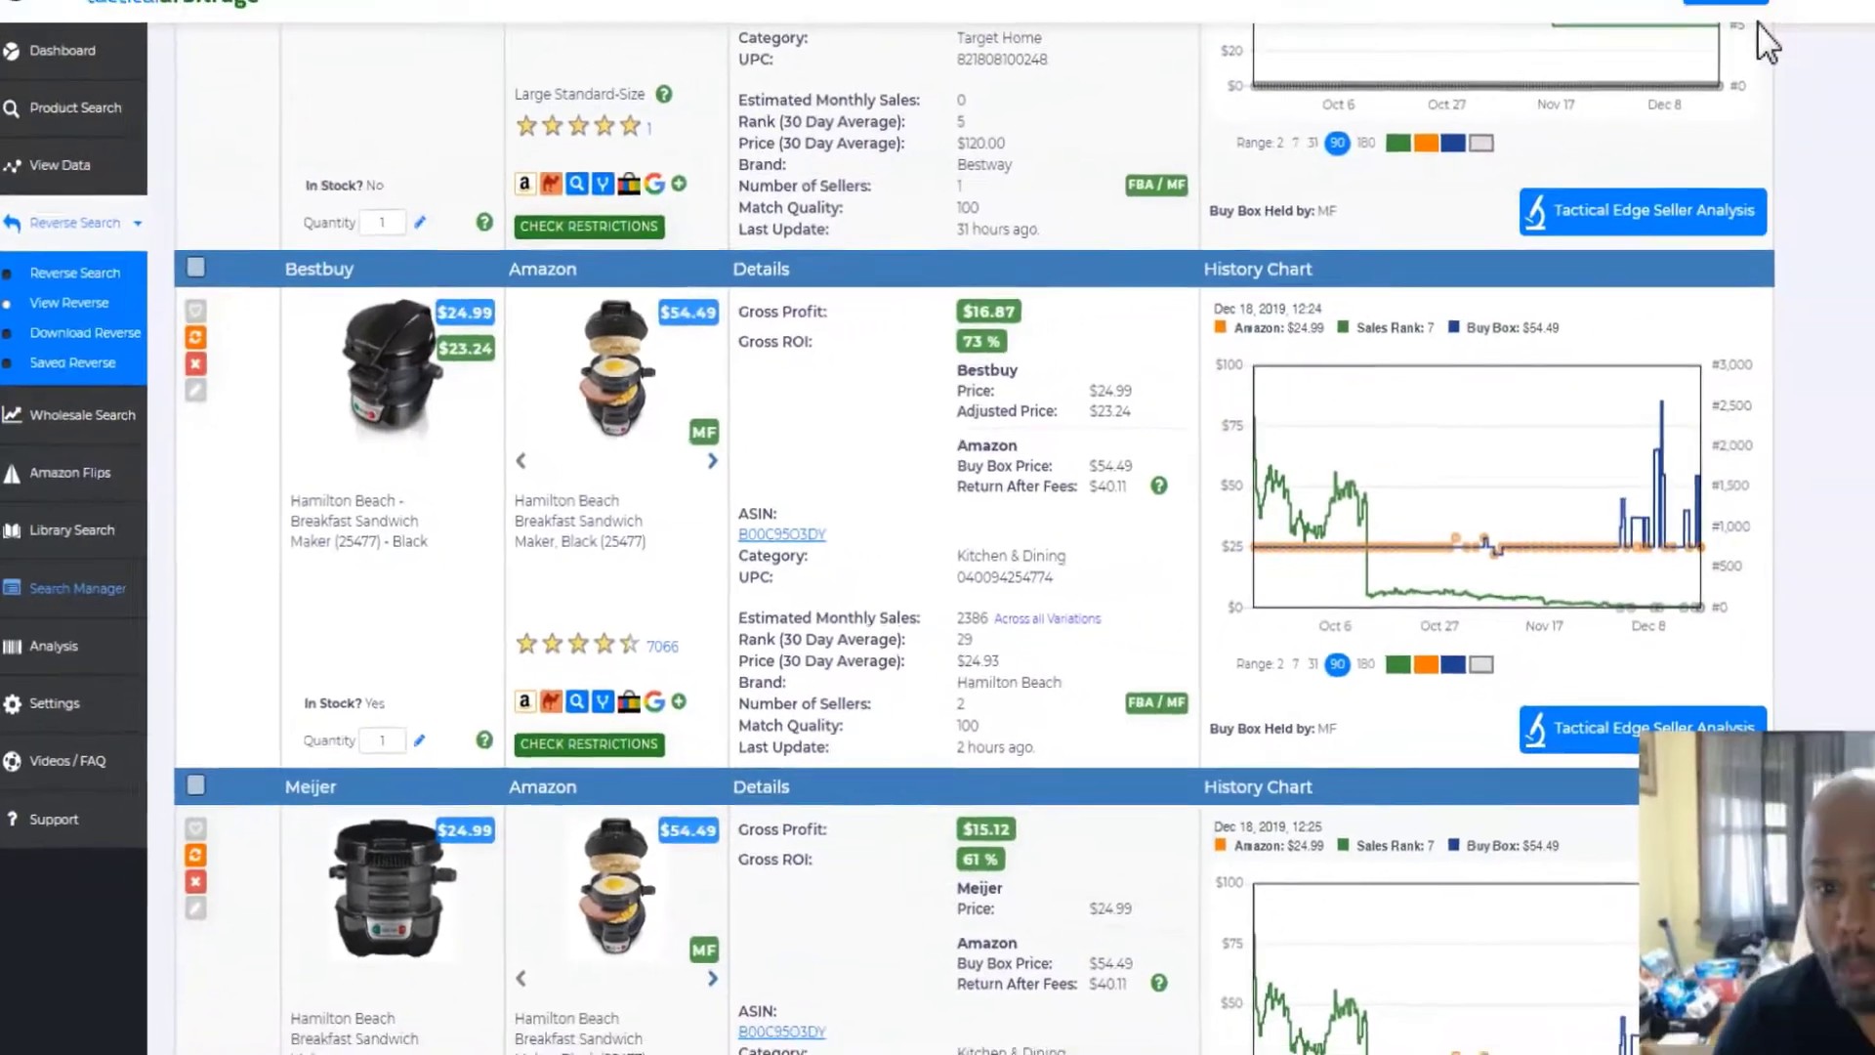
Browse back through the earlier matches to the YETI Rambler tumblers from Scheels and Acehardware
scroll(1616, 86, "up", 15)
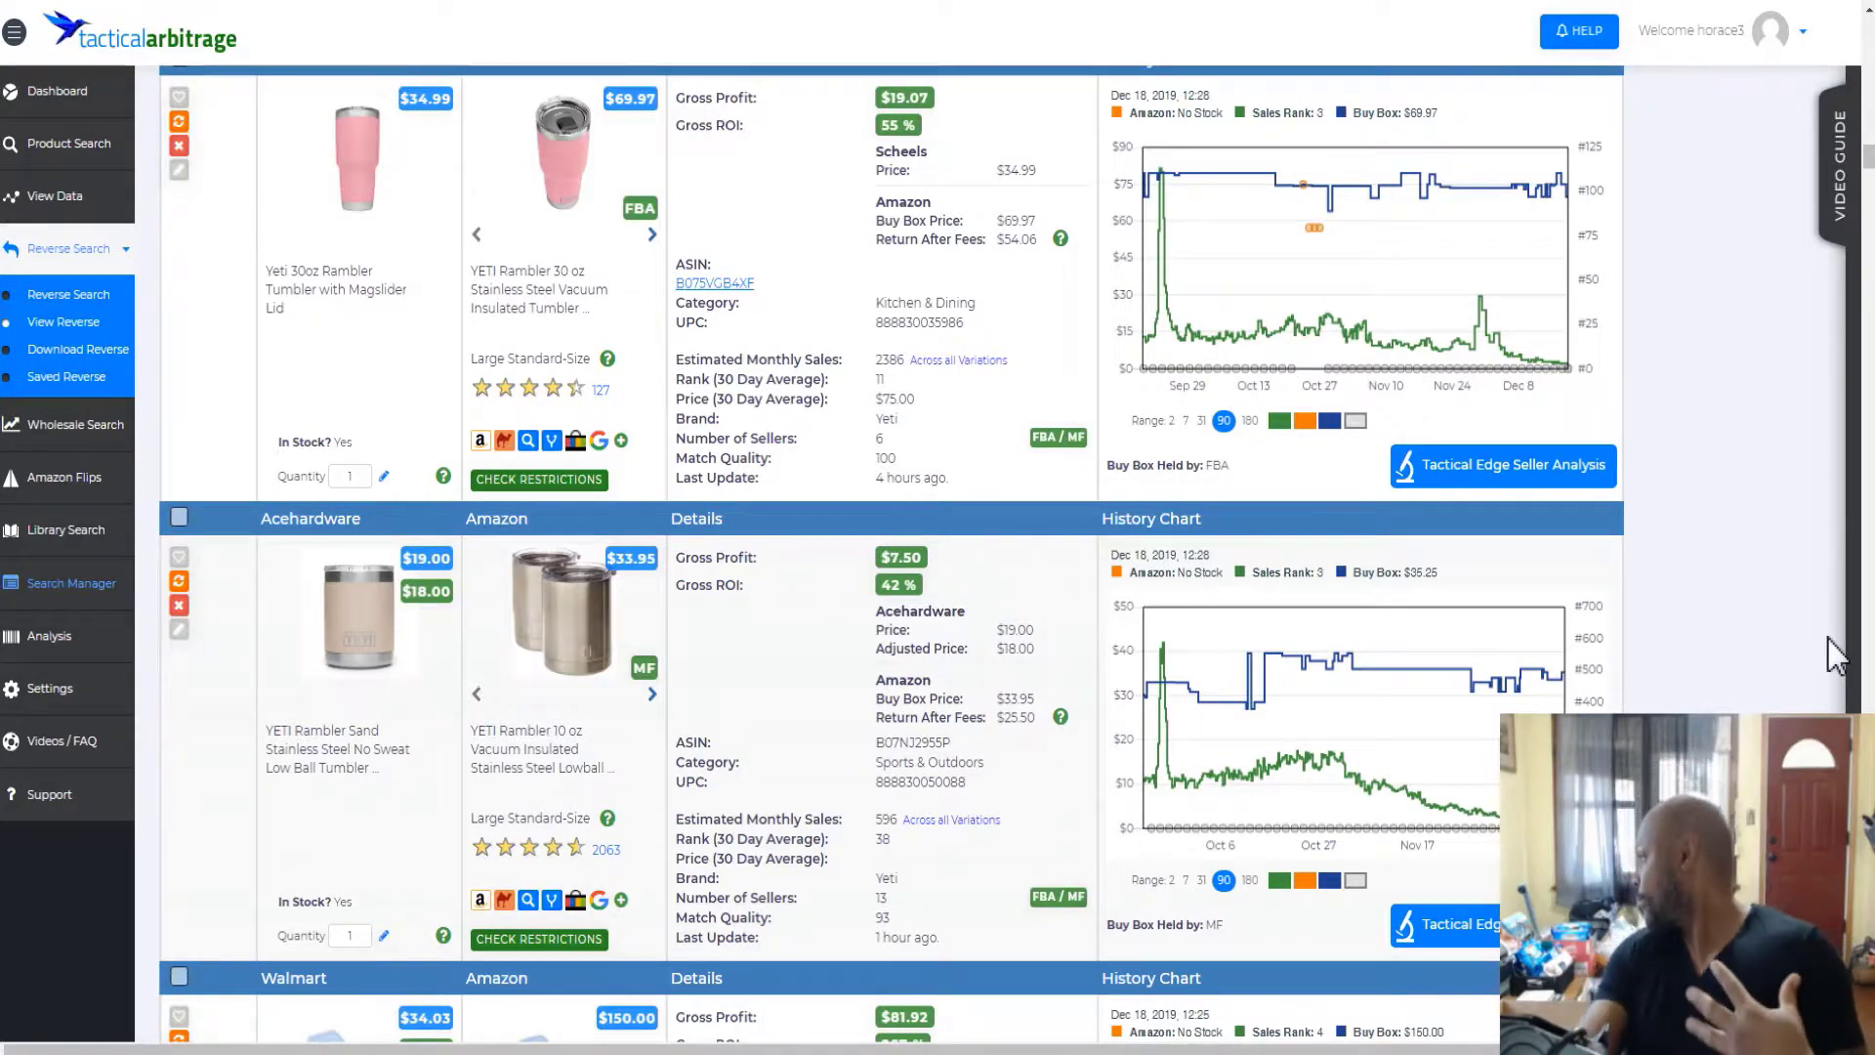
scroll(1807, 625, "up", 10)
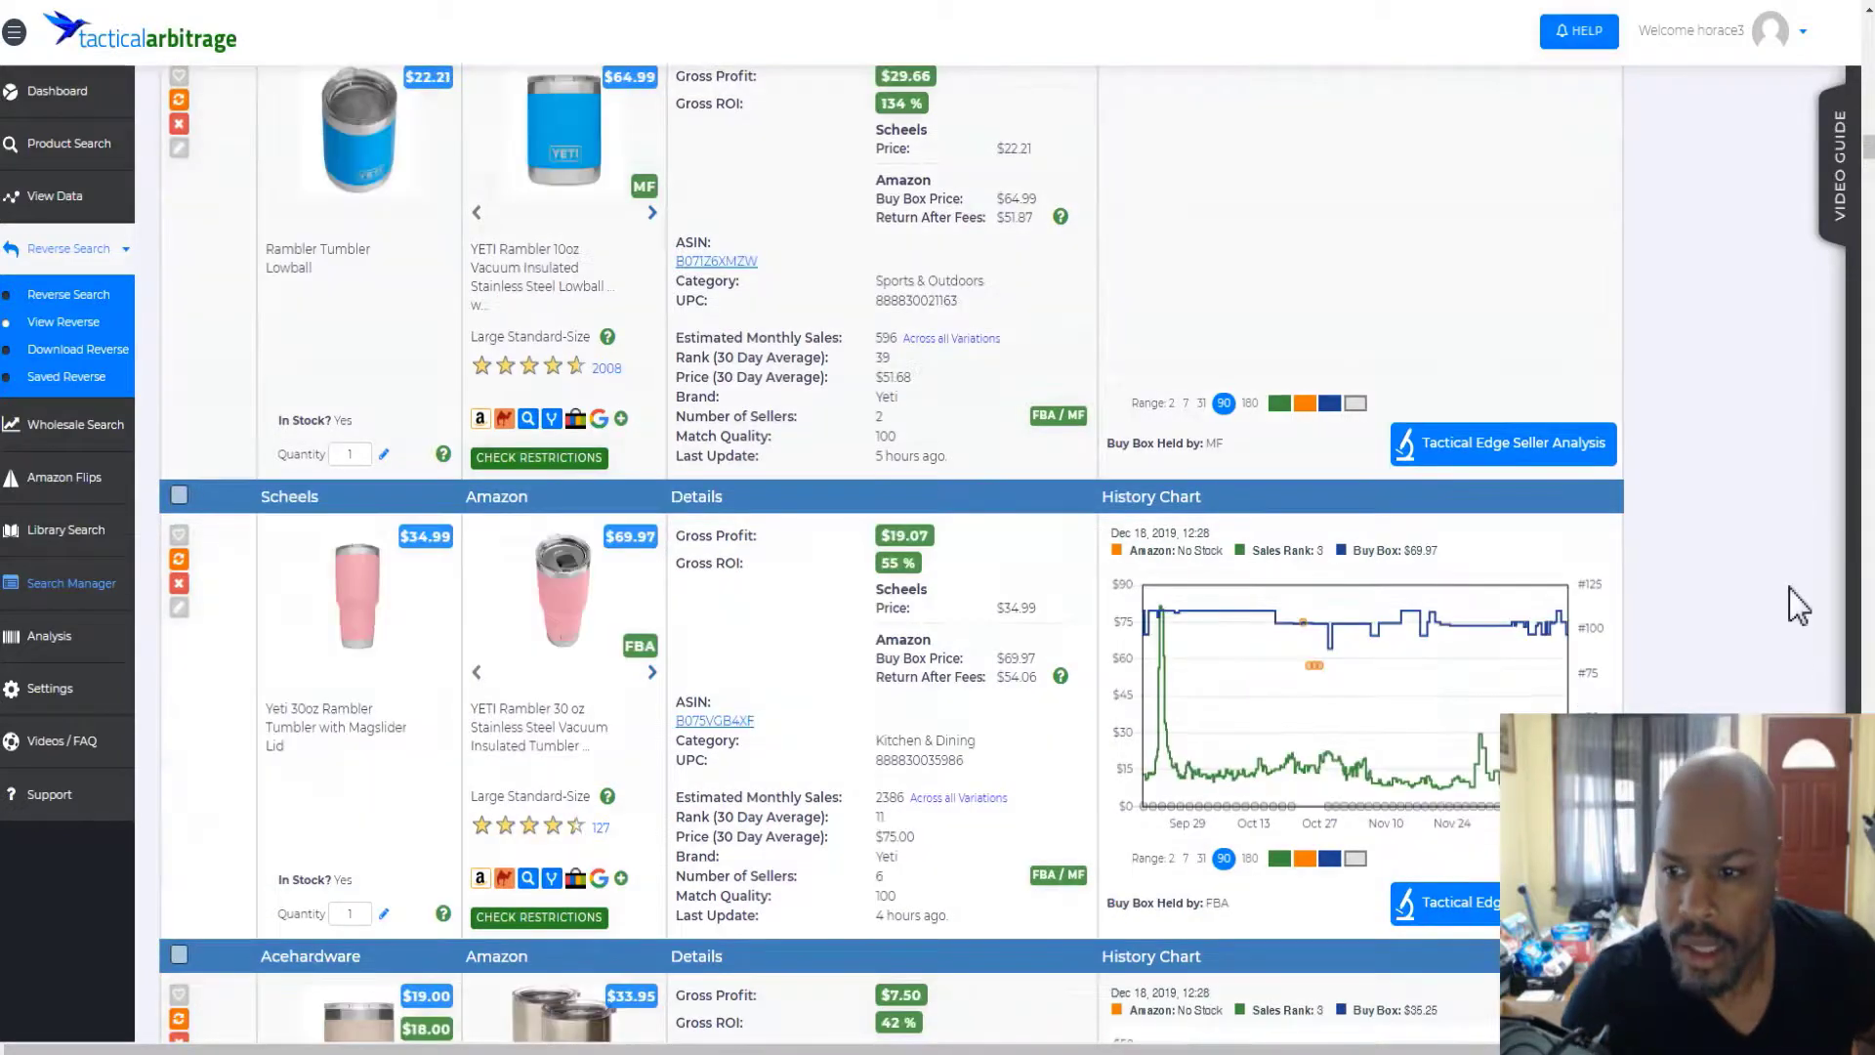
scroll(1790, 610, "up", 2)
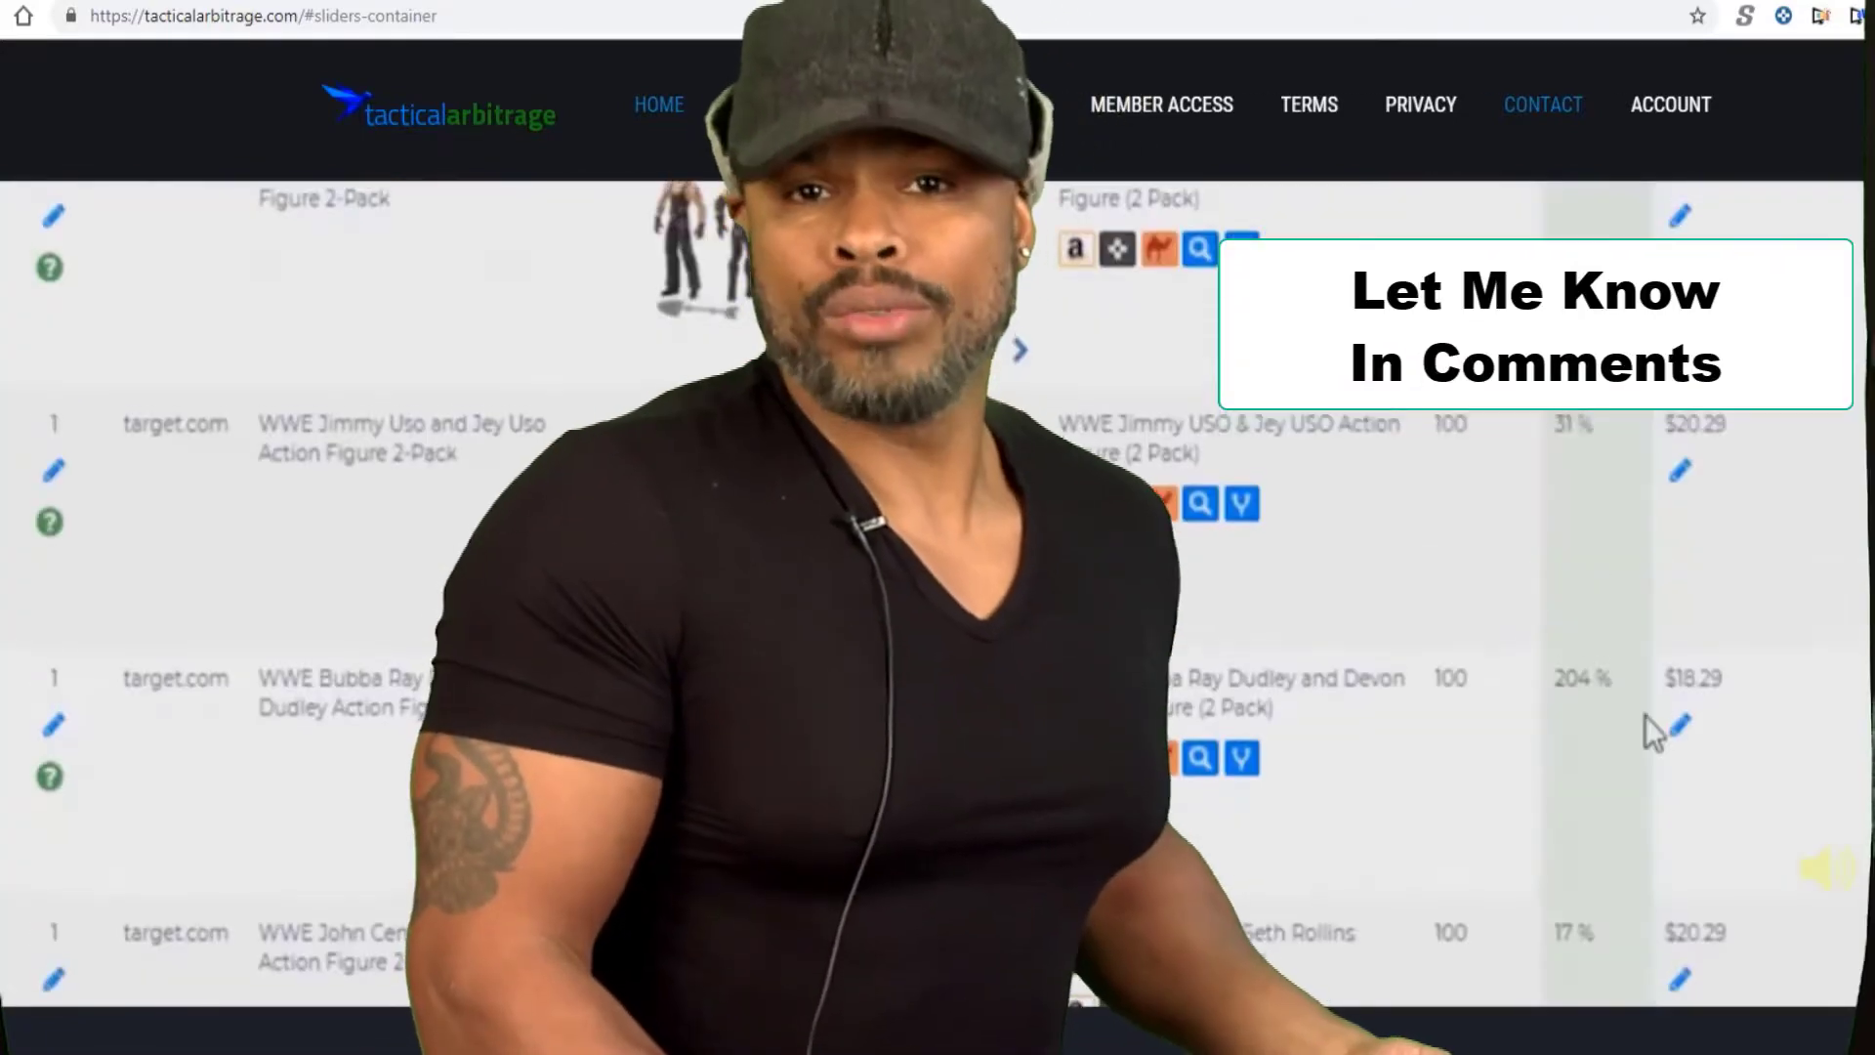
scroll(1653, 732, "up", 2)
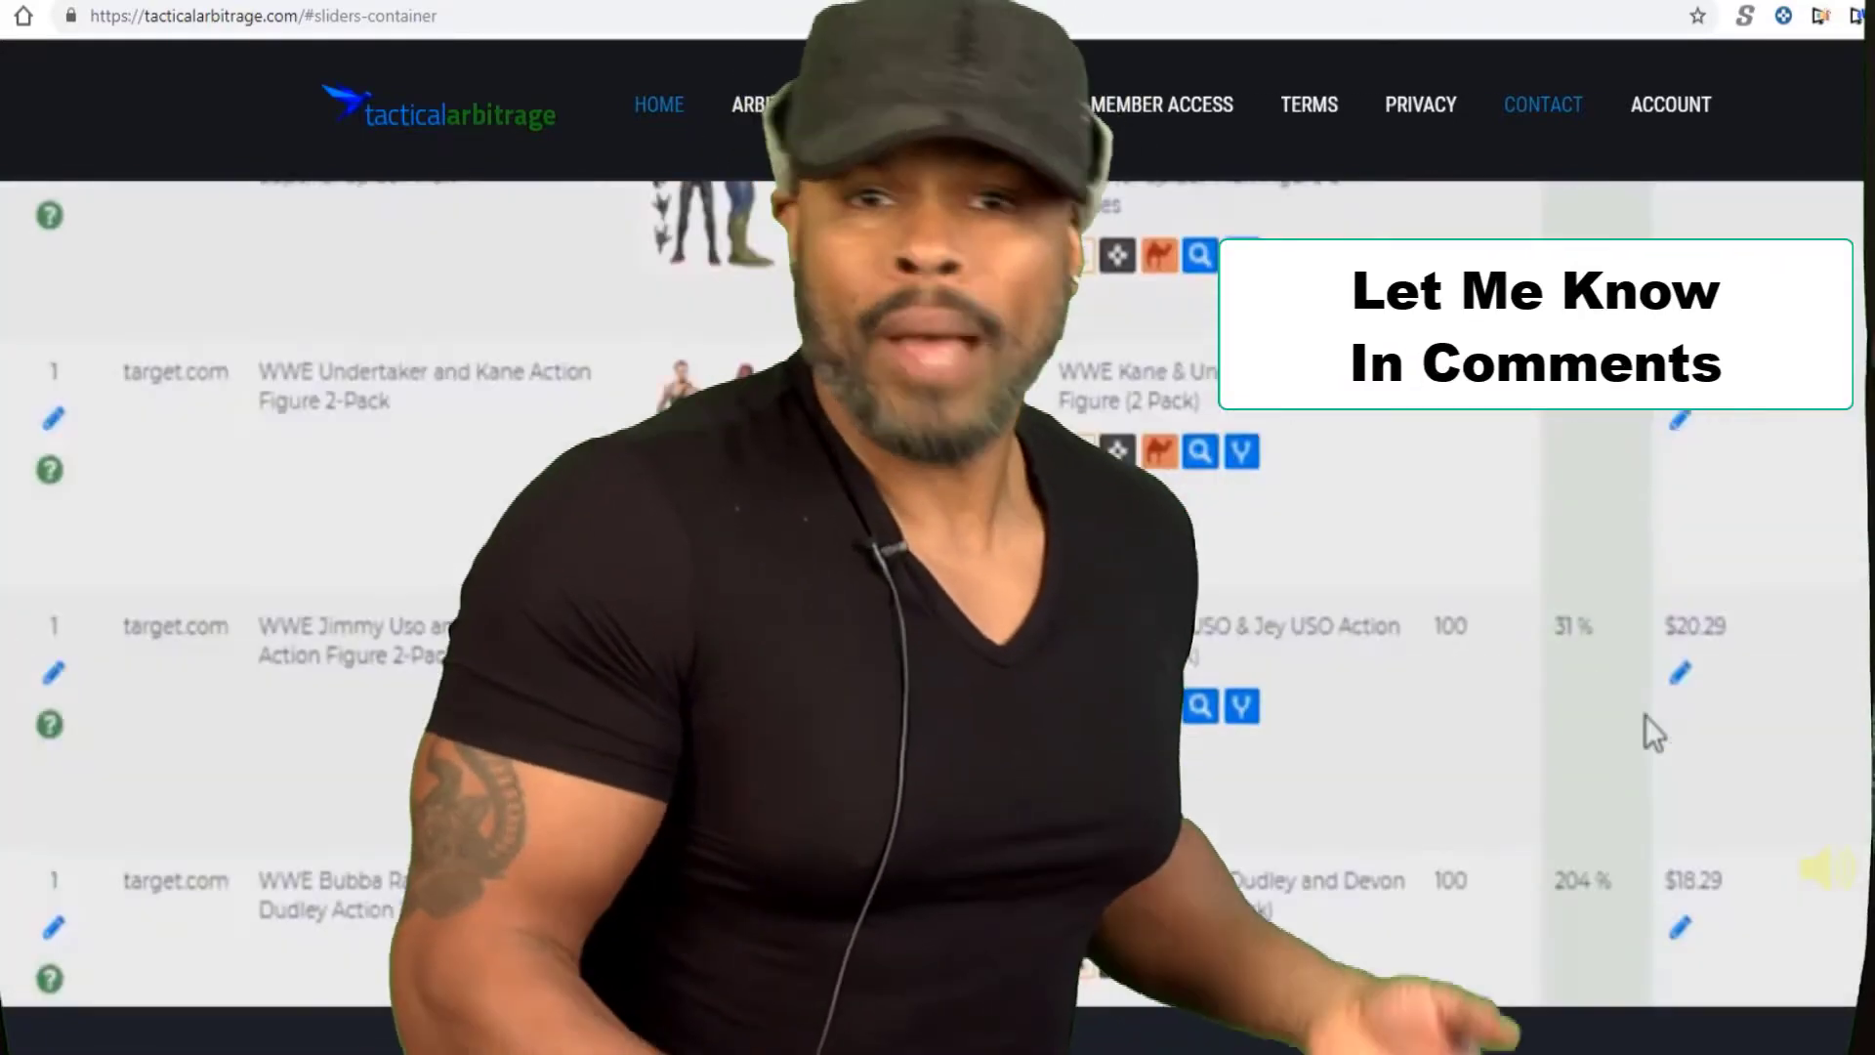